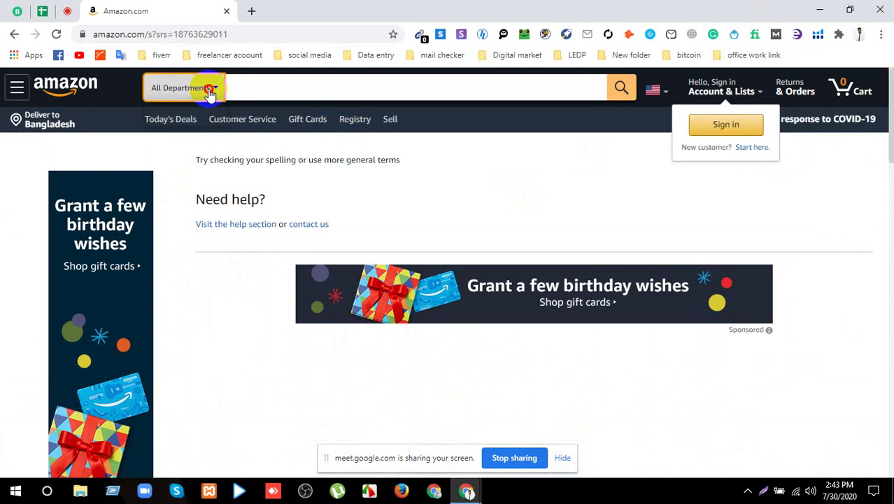
- Search all Amazon departments for "electric"
{"action": "left_click", "coordinate": [270, 89]}
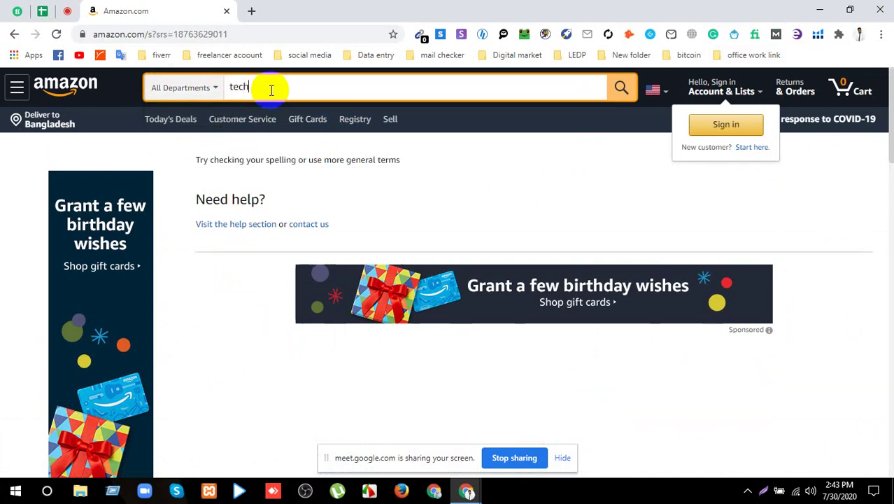
{"action": "type", "text": "tech"}
{"action": "key", "text": "BackSpace"}
{"action": "key", "text": "BackSpace"}
{"action": "key", "text": "BackSpace"}
{"action": "key", "text": "BackSpace"}
{"action": "type", "text": "ele"}
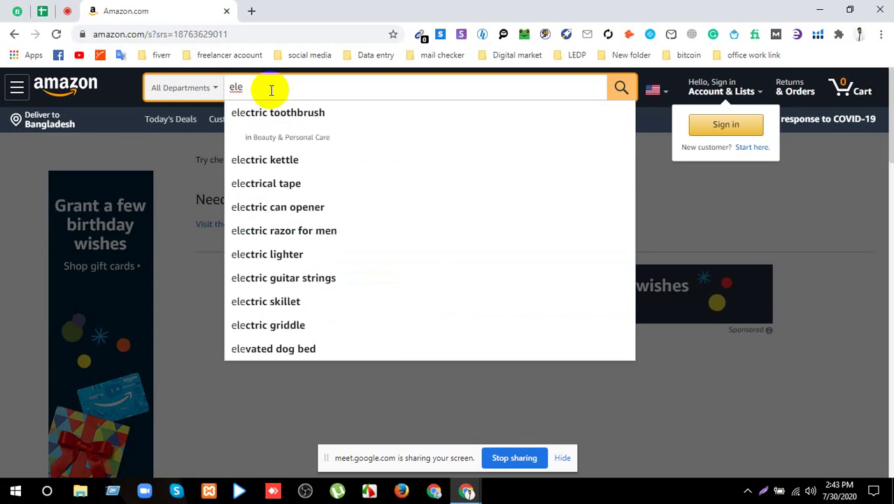
{"action": "left_click", "coordinate": [259, 112]}
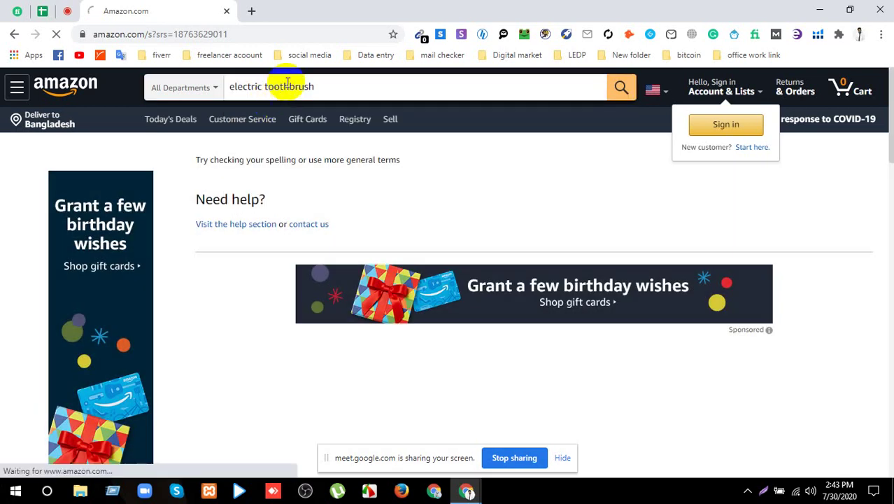
{"action": "double_click", "coordinate": [225, 86]}
{"action": "key", "text": "BackSpace"}
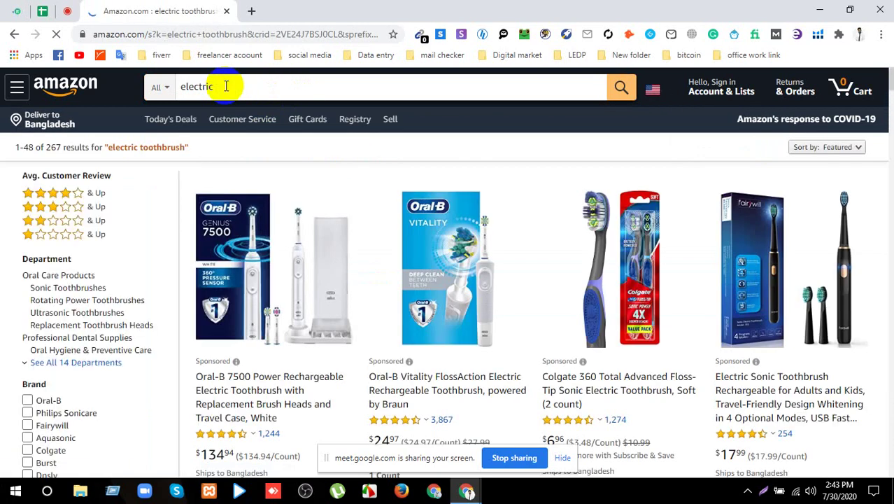
{"action": "left_click", "coordinate": [621, 91]}
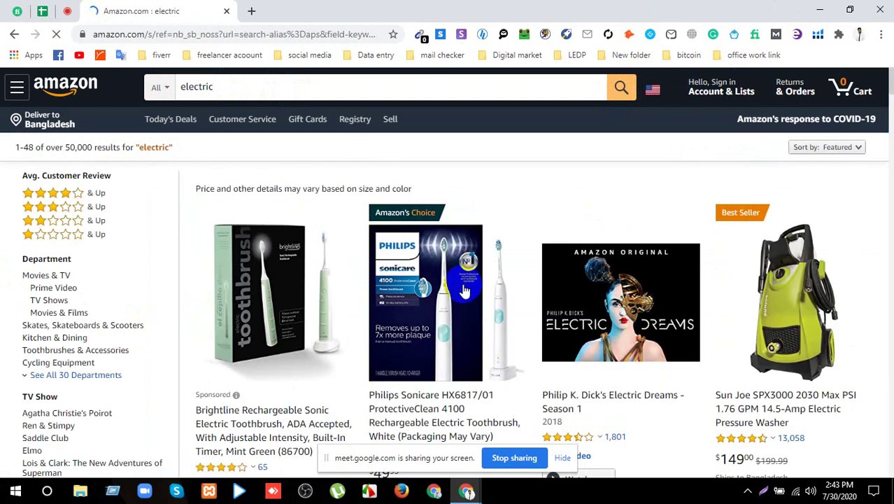
- Open the Helium 10 sign-in page from its browser extension, and return to the "electric" search results
{"action": "scroll", "coordinate": [455, 301], "scroll_direction": "down", "scroll_amount": 15}
{"action": "scroll", "coordinate": [455, 310], "scroll_direction": "down", "scroll_amount": 5}
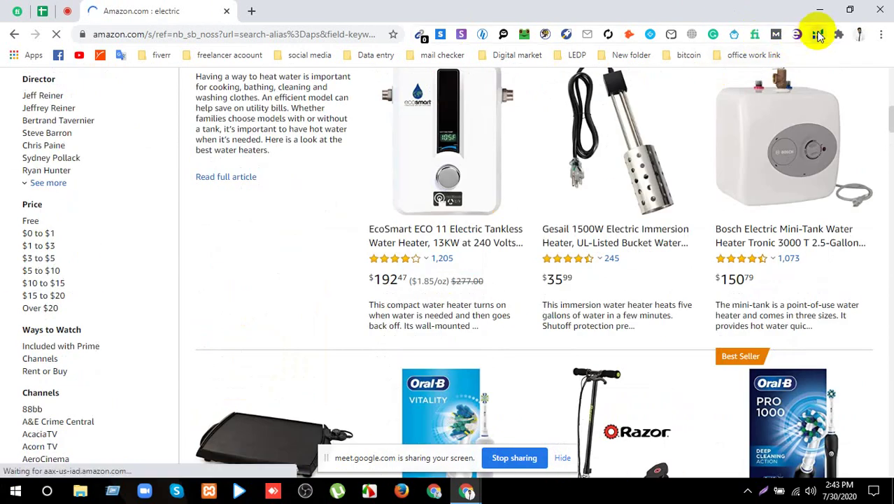
{"action": "left_click", "coordinate": [818, 35]}
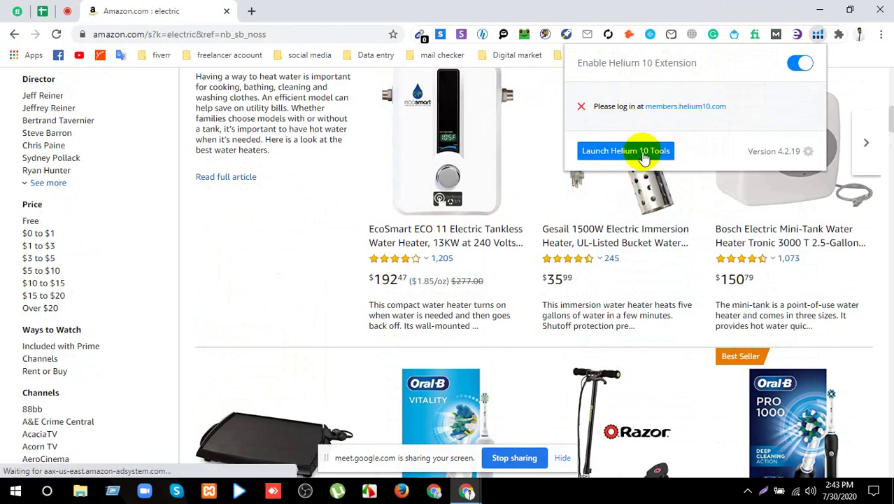
{"action": "left_click", "coordinate": [667, 110]}
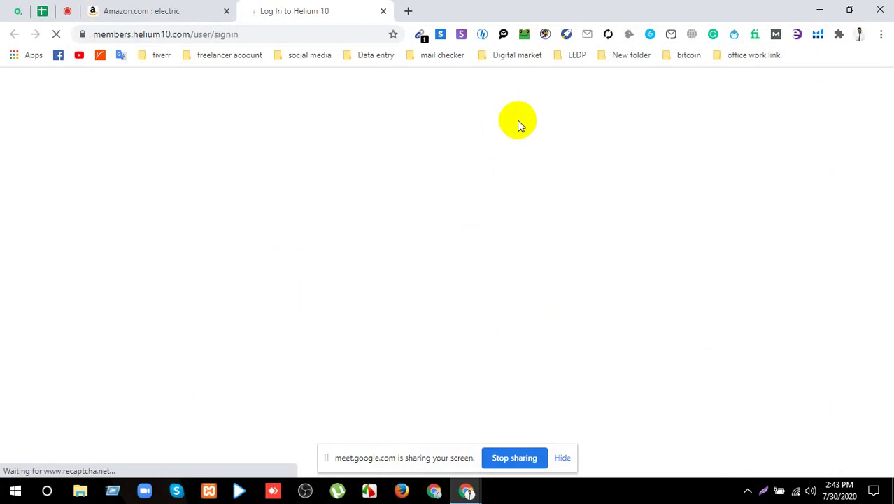
{"action": "left_click", "coordinate": [192, 8]}
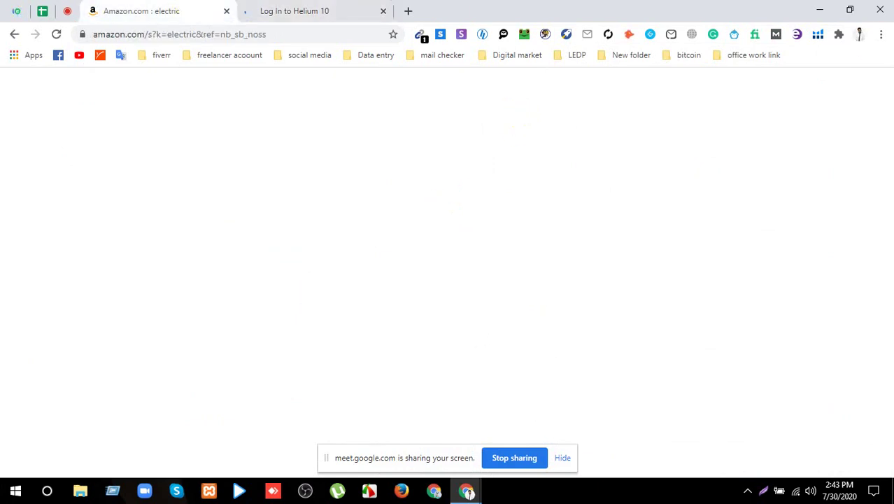
- Try to scan the "electric" results with the Egrow extension and close the Helium 10 sign-in tab
{"action": "left_click", "coordinate": [799, 35]}
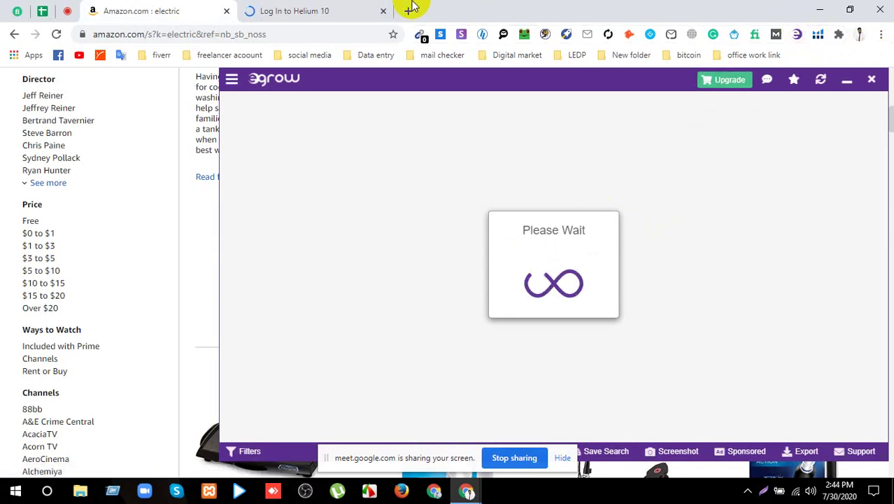
{"action": "left_click", "coordinate": [327, 10]}
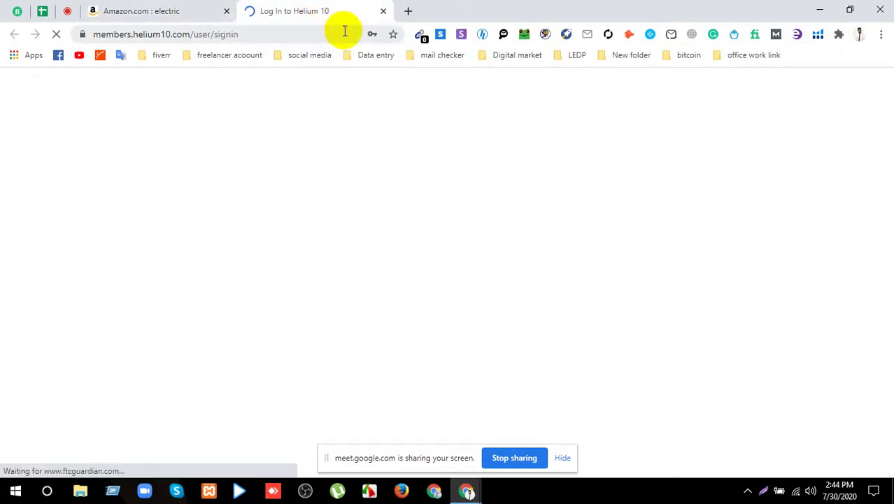
{"action": "left_click", "coordinate": [208, 11]}
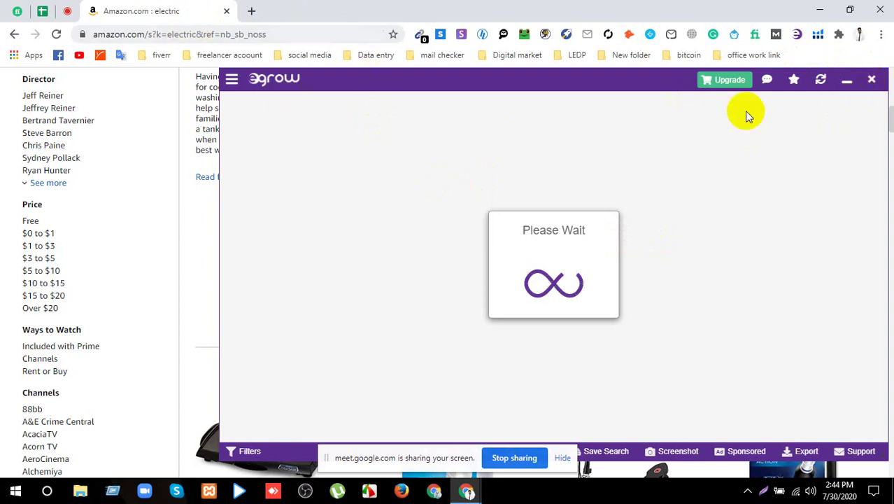
{"action": "left_click", "coordinate": [872, 79]}
- Launch the Egrow.io Amazon Scout Extension on the "electric" search results
{"action": "scroll", "coordinate": [409, 274], "scroll_direction": "up", "scroll_amount": 10}
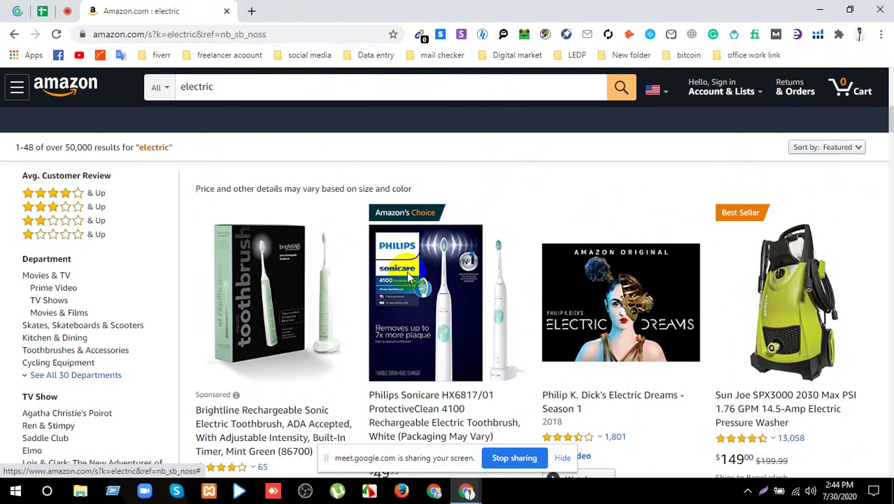
{"action": "scroll", "coordinate": [407, 270], "scroll_direction": "down", "scroll_amount": 5}
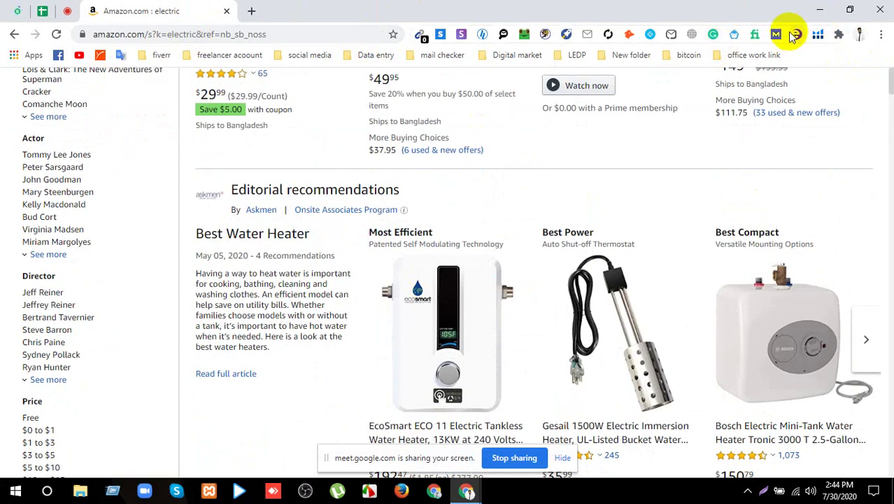
{"action": "right_click", "coordinate": [795, 35]}
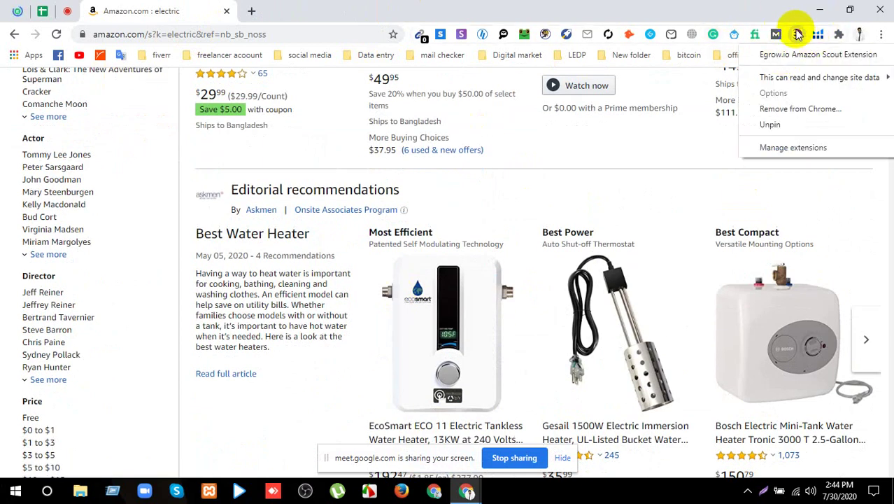
{"action": "left_click", "coordinate": [798, 35]}
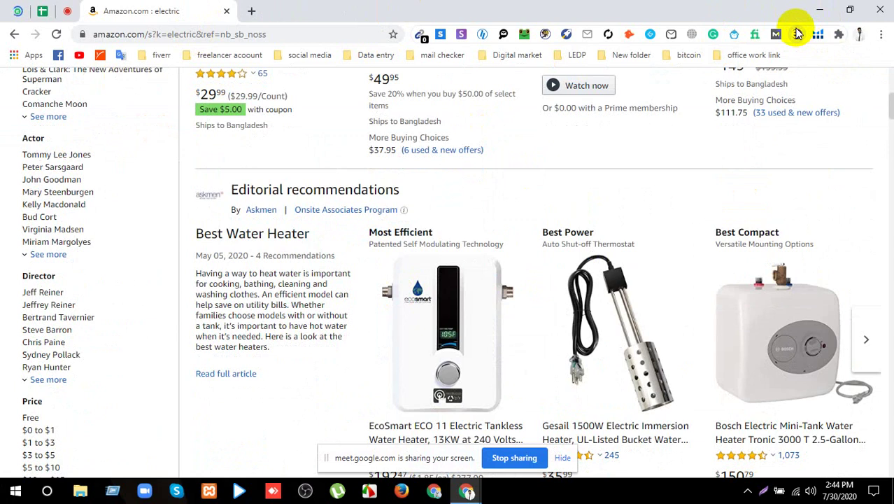
{"action": "left_click", "coordinate": [798, 34]}
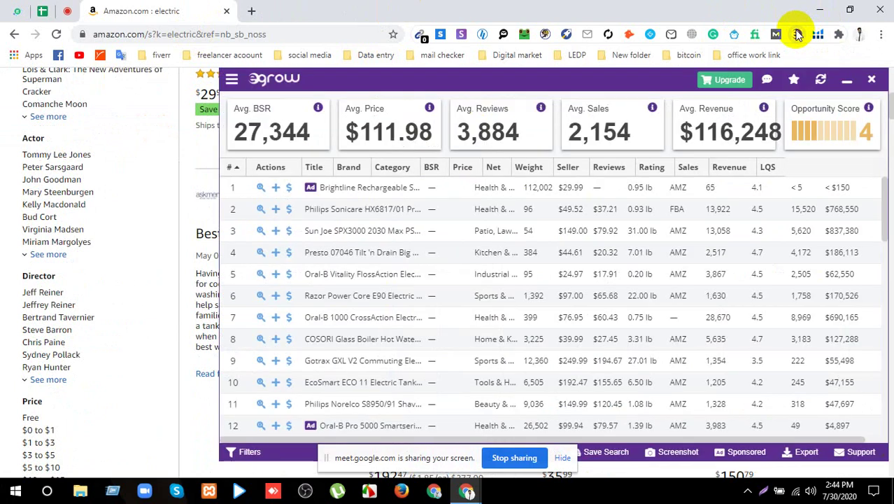
- Examine Egrow's product table down to its last row and compare it with the Amazon results down to the pagination
{"action": "scroll", "coordinate": [683, 190], "scroll_direction": "down", "scroll_amount": 1}
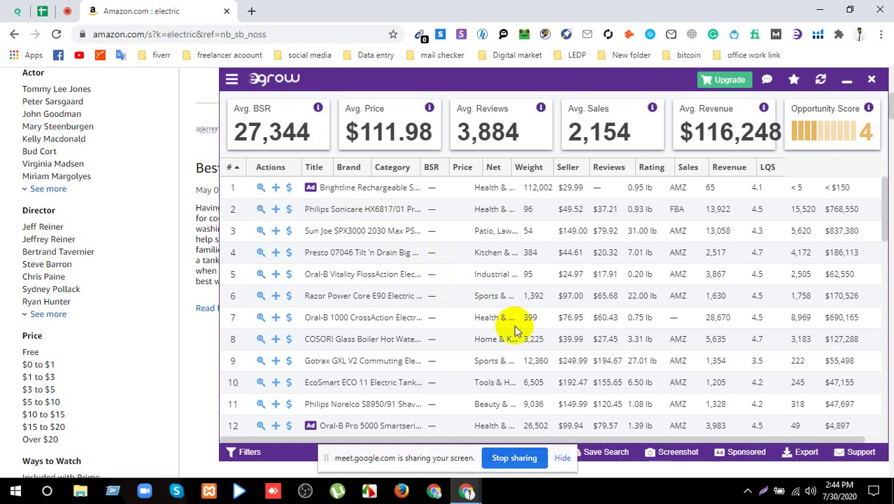
{"action": "scroll", "coordinate": [522, 334], "scroll_direction": "down", "scroll_amount": 10}
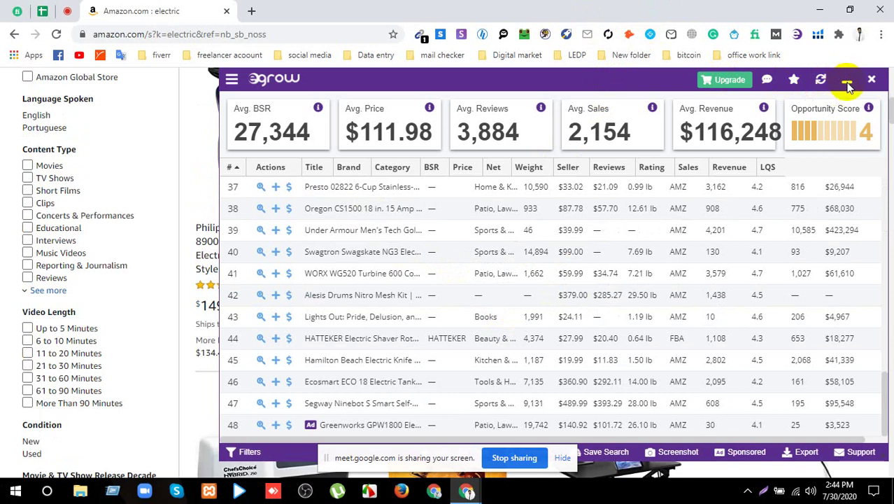
{"action": "left_click", "coordinate": [847, 84]}
{"action": "scroll", "coordinate": [492, 135], "scroll_direction": "down", "scroll_amount": 5}
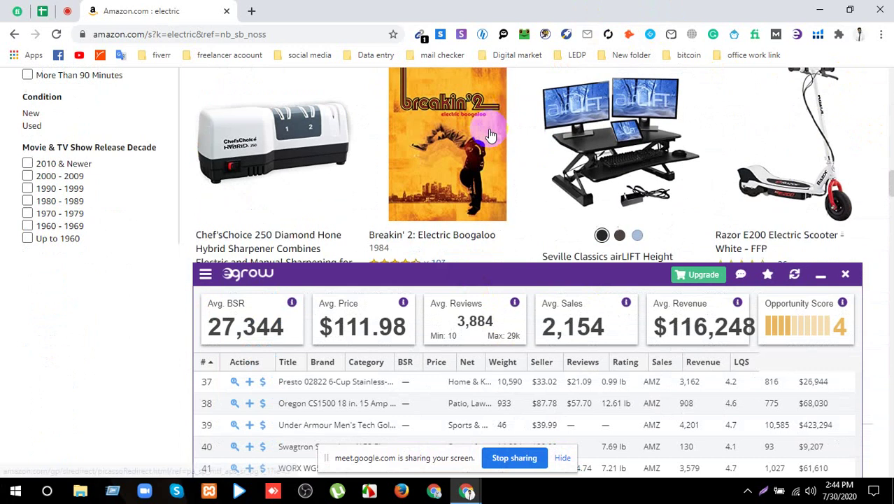
{"action": "scroll", "coordinate": [492, 135], "scroll_direction": "down", "scroll_amount": 15}
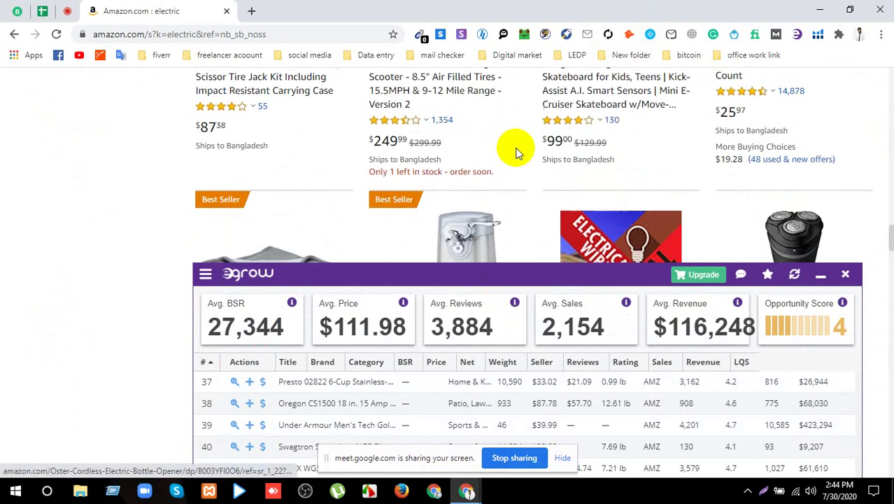
{"action": "scroll", "coordinate": [517, 152], "scroll_direction": "down", "scroll_amount": 20}
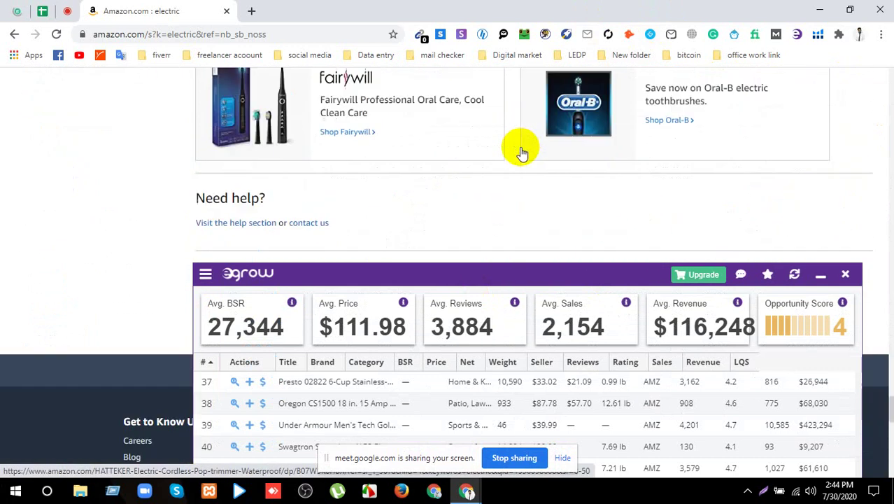
{"action": "scroll", "coordinate": [521, 152], "scroll_direction": "down", "scroll_amount": 5}
{"action": "scroll", "coordinate": [521, 152], "scroll_direction": "up", "scroll_amount": 10}
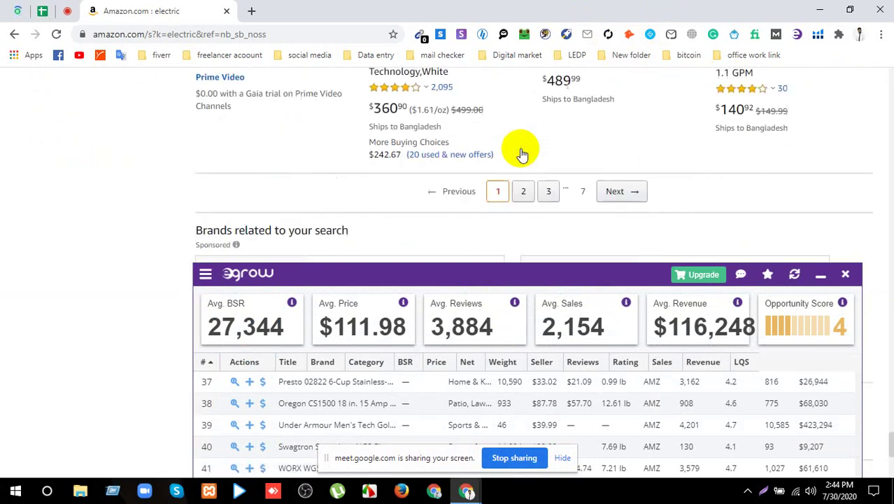
{"action": "scroll", "coordinate": [521, 152], "scroll_direction": "down", "scroll_amount": 1}
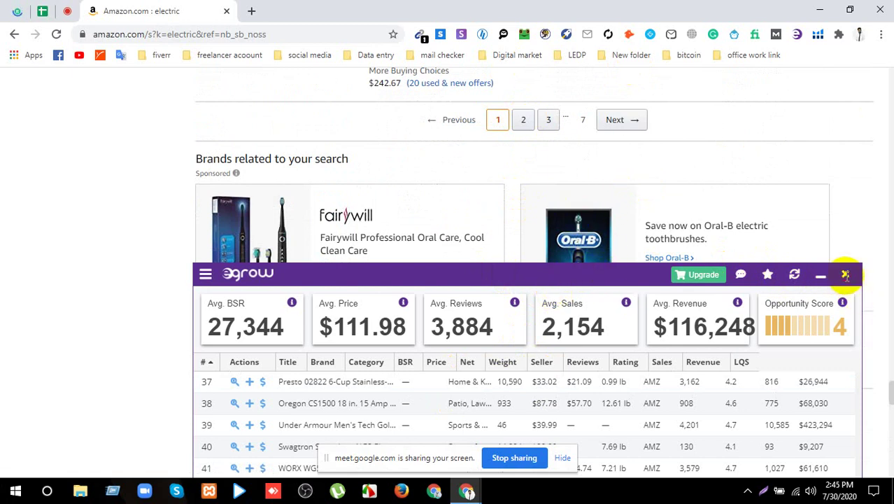
- Reposition the Egrow panel and export its product table as a CSV file
{"action": "left_click_drag", "start_coordinate": [846, 275], "coordinate": [843, 276]}
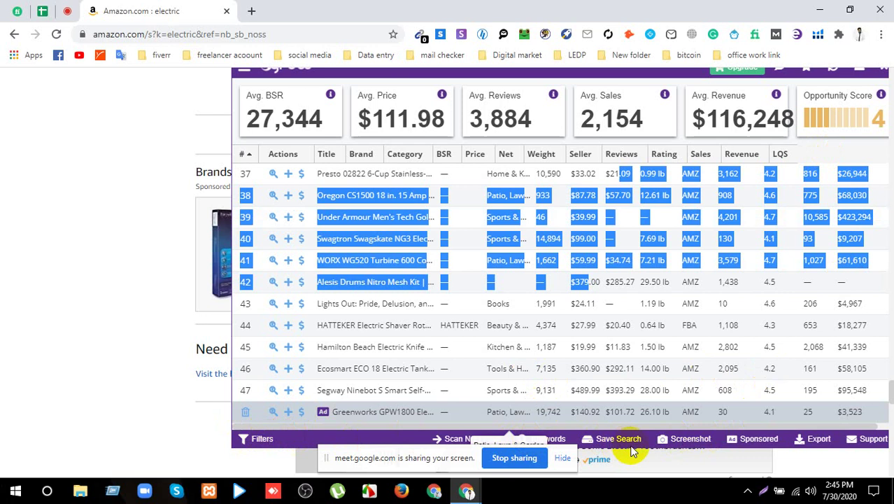
{"action": "left_click", "coordinate": [798, 445]}
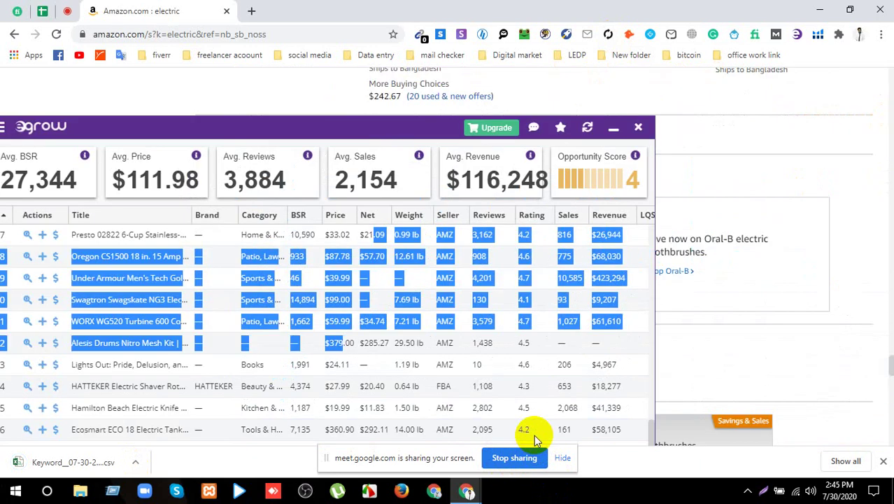
- Clear the text highlighting in Egrow's table, close the panel and reload the Amazon results page
{"action": "left_click", "coordinate": [534, 434]}
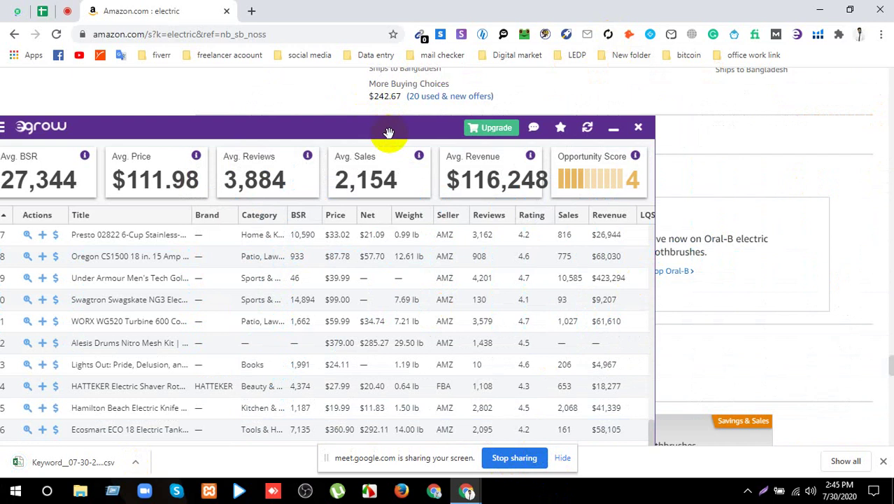
{"action": "left_click_drag", "start_coordinate": [389, 133], "coordinate": [437, 99]}
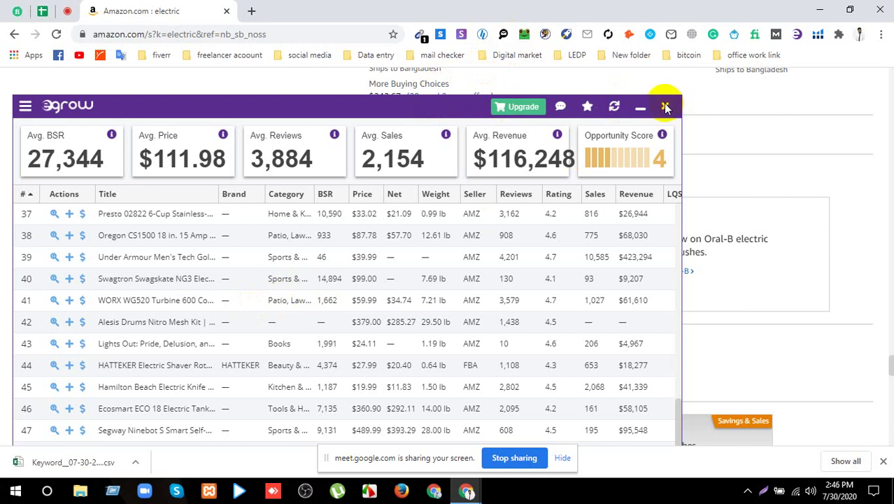
{"action": "left_click", "coordinate": [57, 34]}
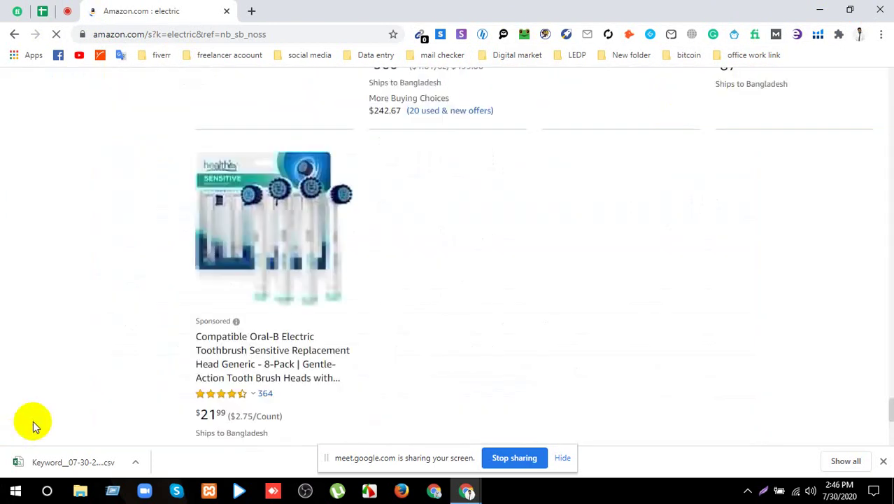
- Open the exported Keyword CSV file in Excel and widen the Asin column to show the full codes
{"action": "left_click", "coordinate": [136, 462]}
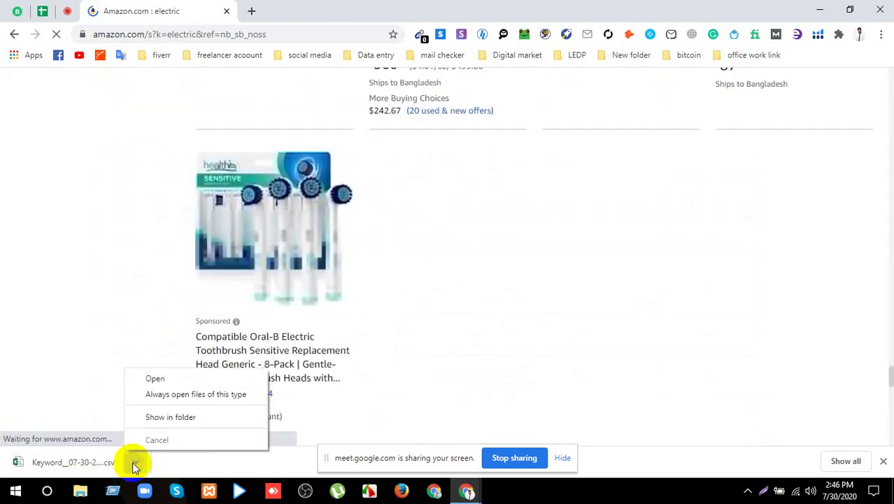
{"action": "left_click", "coordinate": [156, 378]}
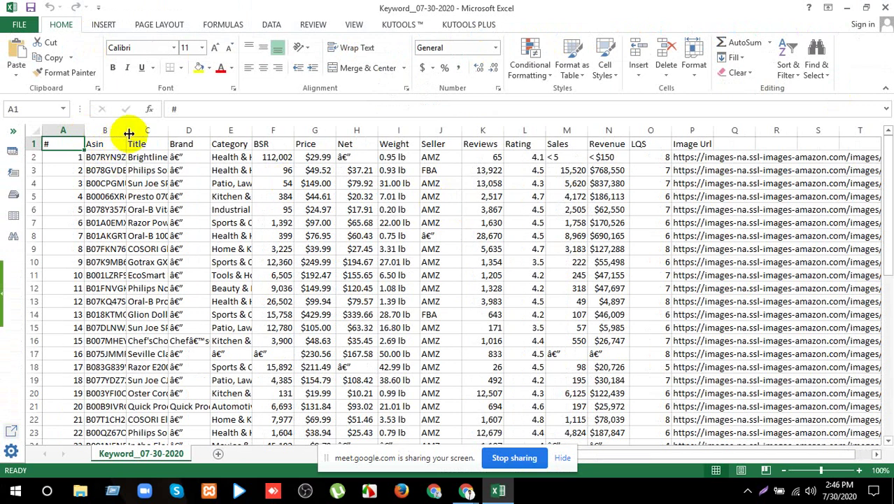
{"action": "left_click_drag", "start_coordinate": [124, 131], "coordinate": [224, 131]}
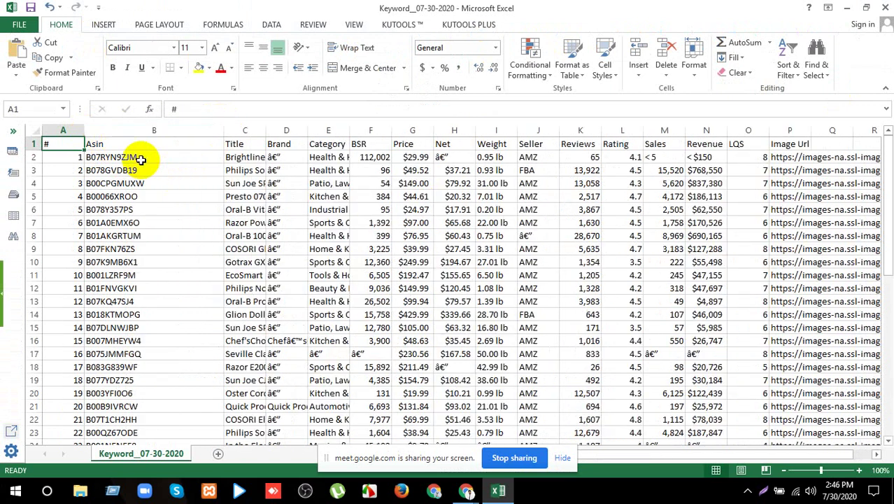
- Select the ASIN codes in cells B2 to B16, cancelling the accidental move of the cells
{"action": "left_click_drag", "start_coordinate": [139, 151], "coordinate": [150, 385]}
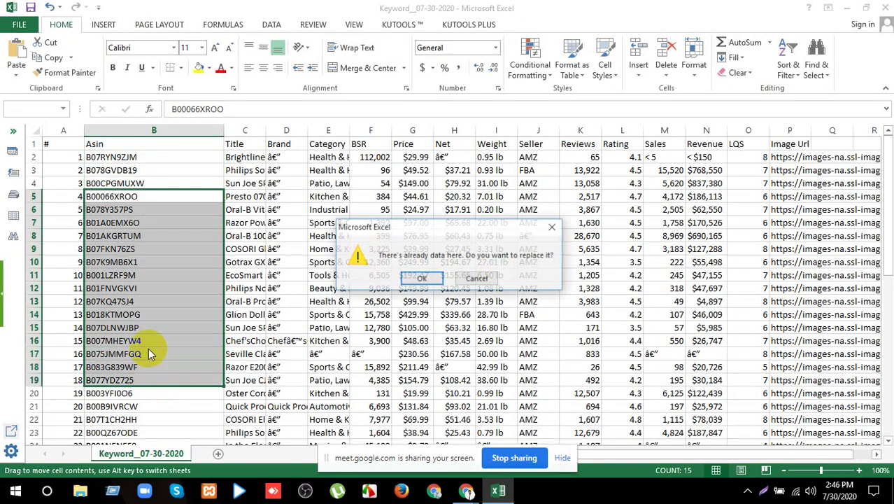
{"action": "left_click", "coordinate": [489, 276]}
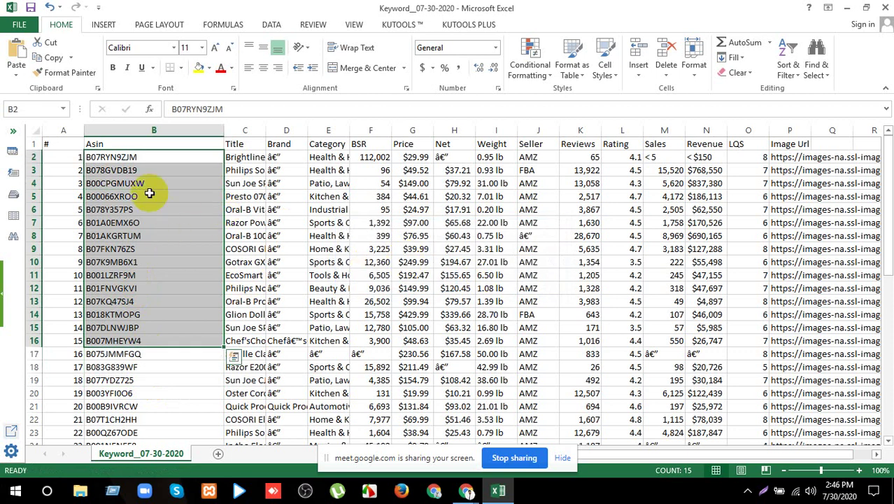
- Highlight header row 1 in yellow and look over the ASIN codes in column B
{"action": "left_click", "coordinate": [35, 144]}
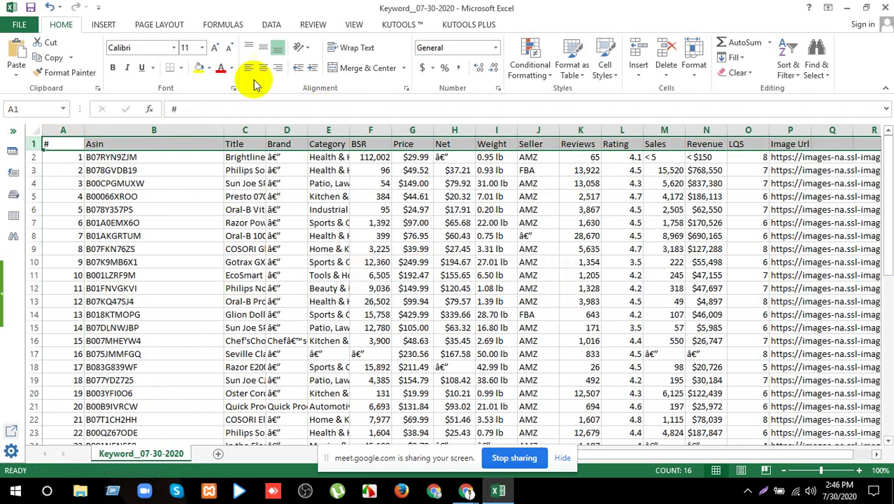
{"action": "left_click", "coordinate": [199, 67]}
{"action": "left_click_drag", "start_coordinate": [150, 157], "coordinate": [140, 426]}
{"action": "scroll", "coordinate": [144, 379], "scroll_direction": "down", "scroll_amount": 5}
{"action": "scroll", "coordinate": [151, 334], "scroll_direction": "down", "scroll_amount": 1}
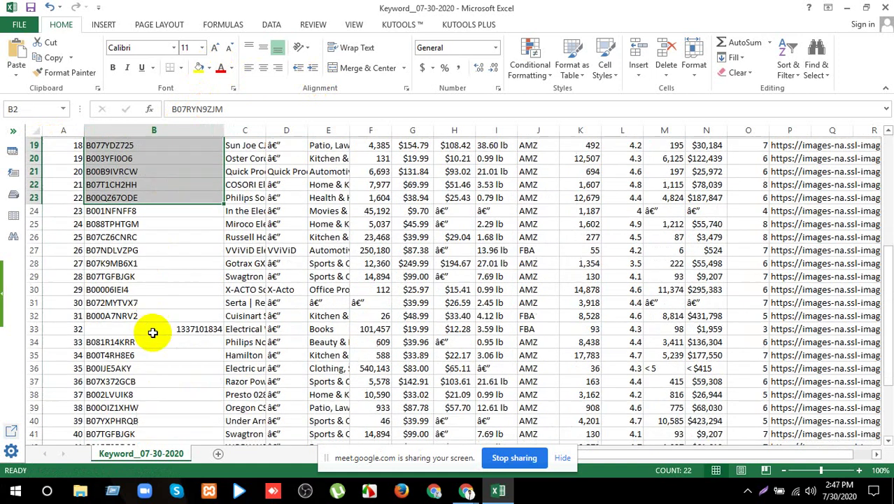
{"action": "left_click", "coordinate": [152, 341]}
{"action": "left_click_drag", "start_coordinate": [152, 314], "coordinate": [161, 134]}
{"action": "scroll", "coordinate": [234, 280], "scroll_direction": "up", "scroll_amount": 5}
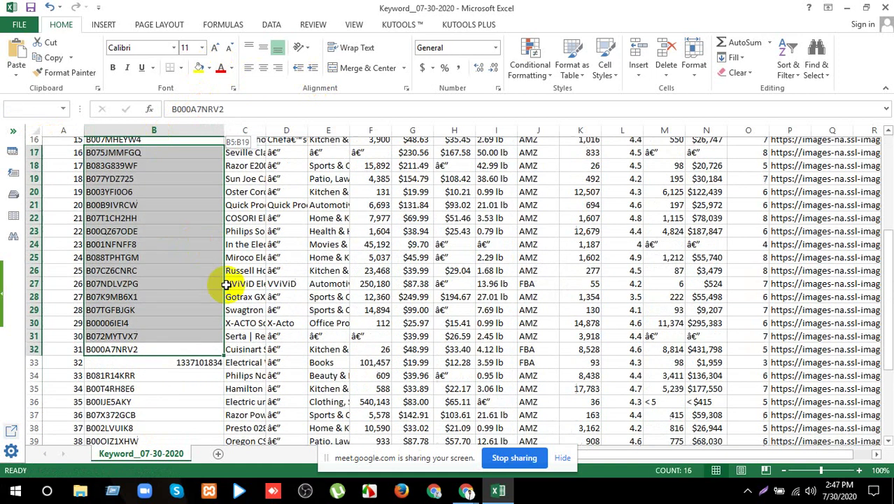
- Widen the Title column and look over the product titles from cell C2 downward
{"action": "left_click_drag", "start_coordinate": [266, 130], "coordinate": [351, 130]}
{"action": "left_click_drag", "start_coordinate": [260, 158], "coordinate": [283, 403]}
{"action": "scroll", "coordinate": [283, 403], "scroll_direction": "down", "scroll_amount": 5}
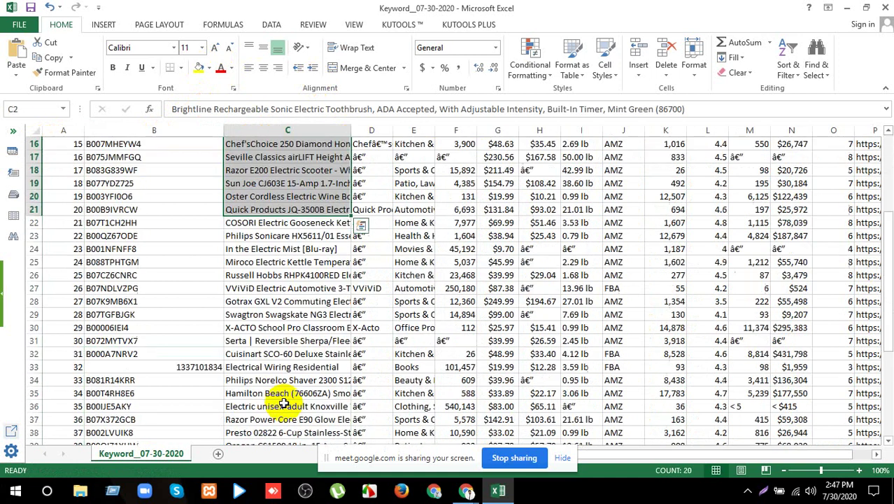
{"action": "scroll", "coordinate": [283, 403], "scroll_direction": "up", "scroll_amount": 5}
- Widen the Brand and Category columns so their entries show in full
{"action": "left_click_drag", "start_coordinate": [371, 156], "coordinate": [378, 348]}
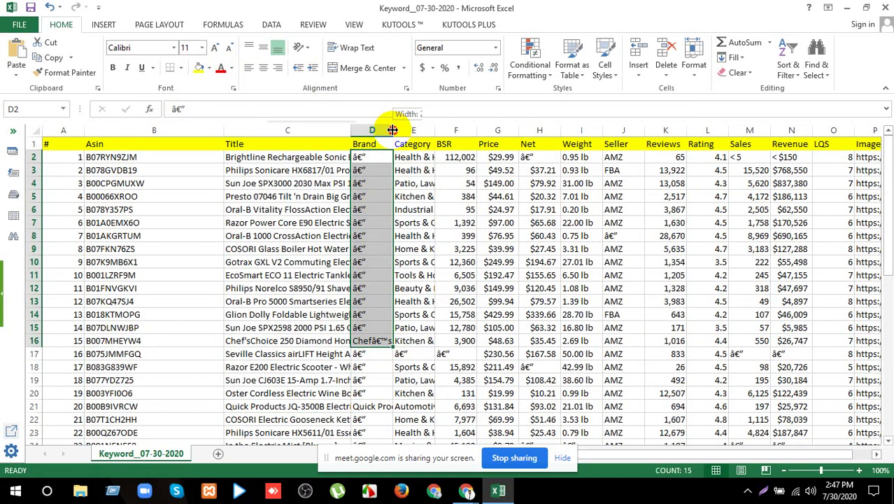
{"action": "left_click_drag", "start_coordinate": [392, 130], "coordinate": [635, 114]}
{"action": "left_click", "coordinate": [441, 158]}
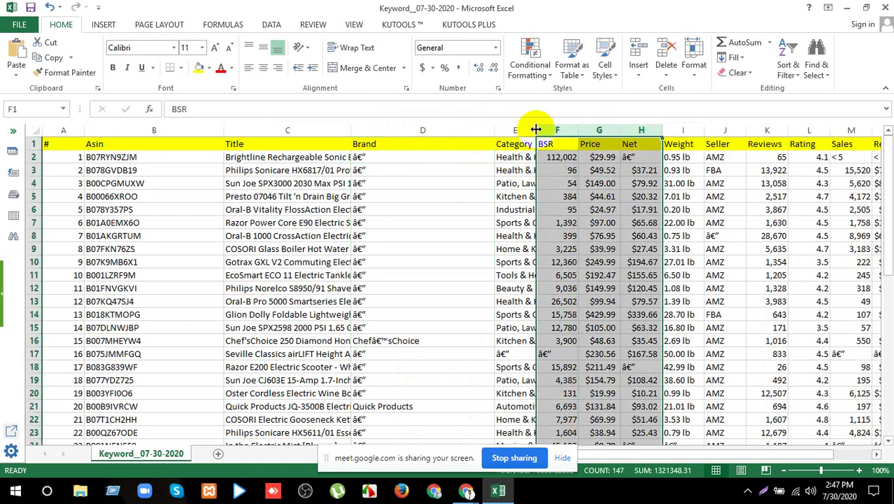
{"action": "left_click_drag", "start_coordinate": [537, 128], "coordinate": [671, 110]}
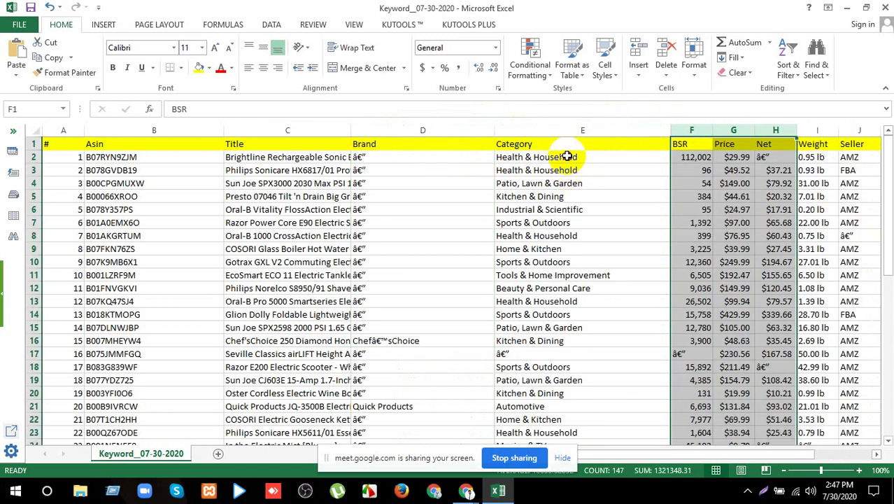
- Look over the product categories down to the last row and narrow the Category column slightly
{"action": "left_click_drag", "start_coordinate": [569, 154], "coordinate": [573, 219]}
{"action": "scroll", "coordinate": [575, 234], "scroll_direction": "down", "scroll_amount": 10}
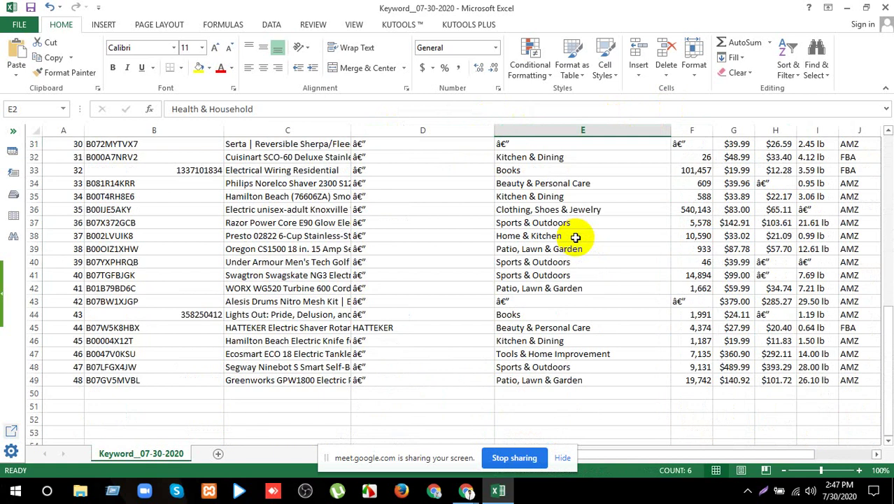
{"action": "scroll", "coordinate": [578, 235], "scroll_direction": "up", "scroll_amount": 7}
{"action": "scroll", "coordinate": [577, 235], "scroll_direction": "up", "scroll_amount": 3}
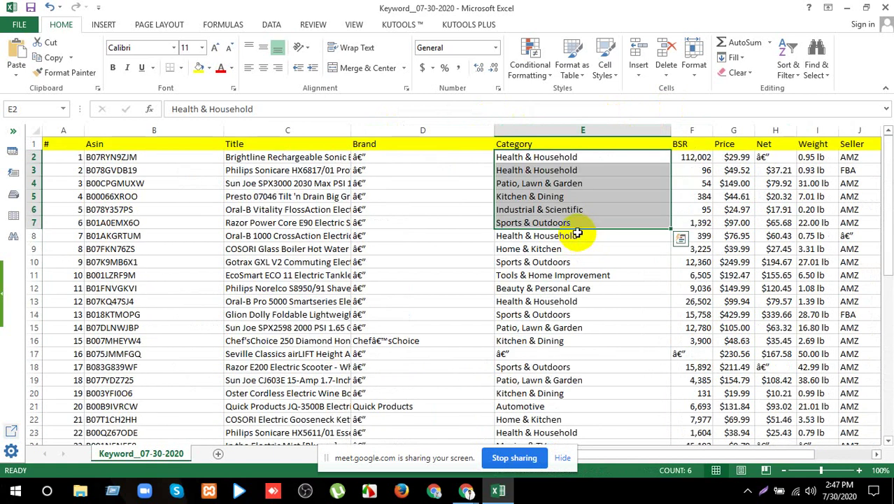
{"action": "left_click_drag", "start_coordinate": [670, 129], "coordinate": [590, 130]}
- Look over the Weight and Seller values and select the first product's image URL in cell P2
{"action": "left_click_drag", "start_coordinate": [670, 143], "coordinate": [671, 378]}
{"action": "left_click_drag", "start_coordinate": [733, 158], "coordinate": [731, 353]}
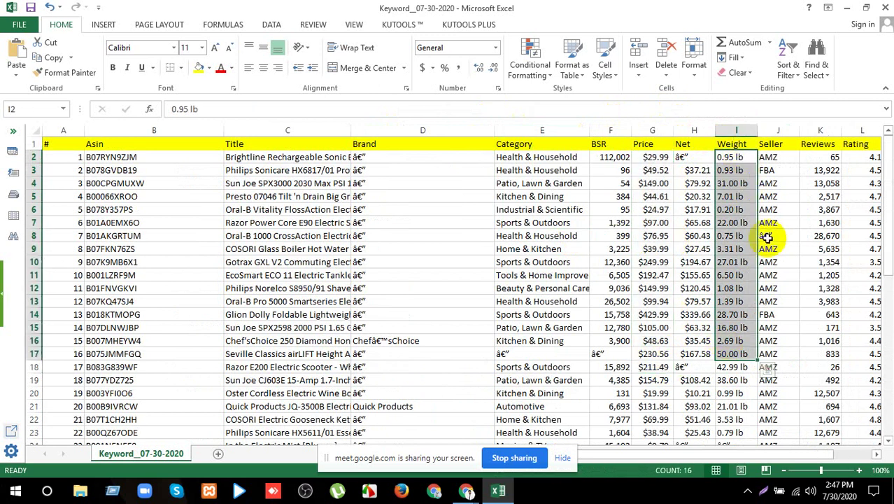
{"action": "left_click_drag", "start_coordinate": [769, 170], "coordinate": [770, 380]}
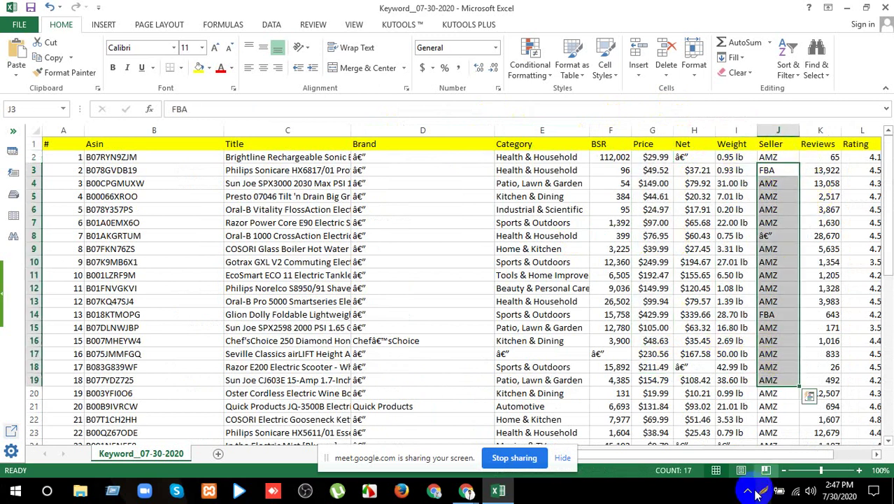
{"action": "left_click_drag", "start_coordinate": [680, 456], "coordinate": [750, 452]}
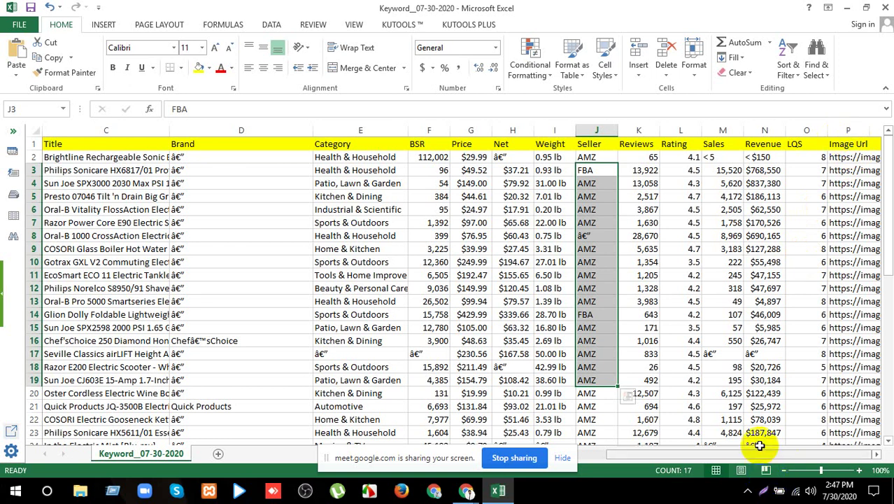
{"action": "left_click", "coordinate": [845, 160]}
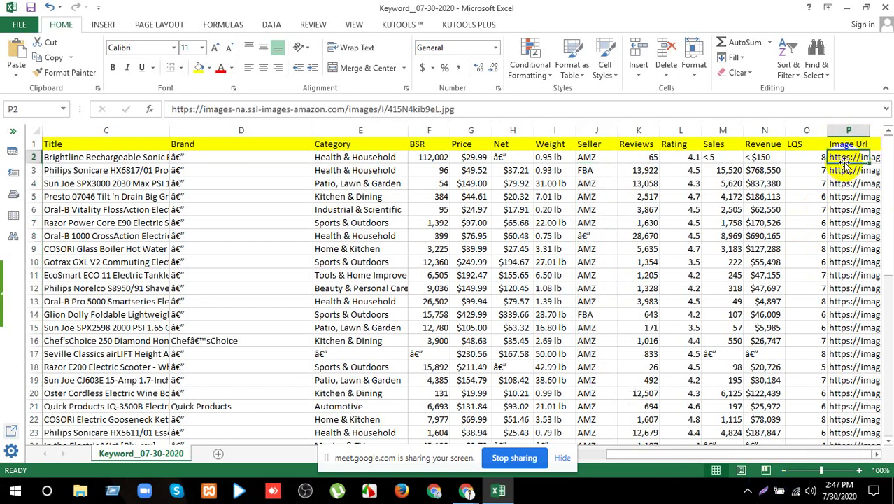
- Switch to the Amazon results in Chrome and open the login page linked from the Helium 10 extension
{"action": "left_click", "coordinate": [847, 7]}
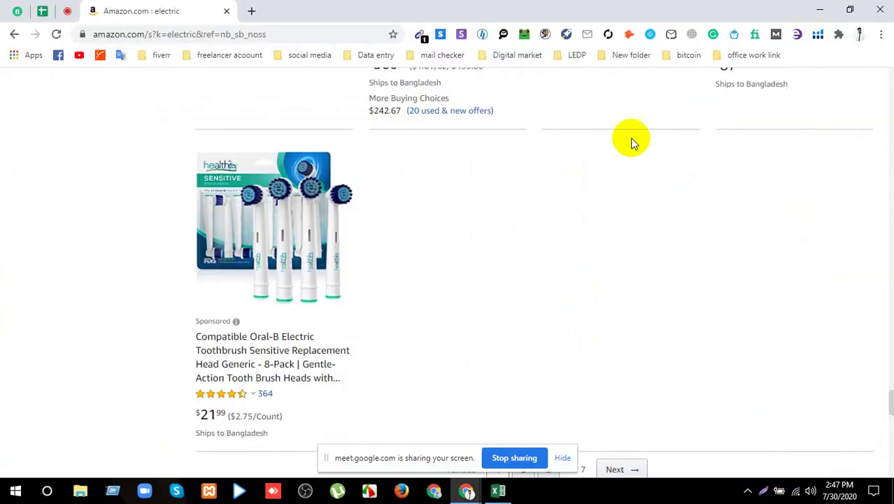
{"action": "scroll", "coordinate": [779, 150], "scroll_direction": "down", "scroll_amount": 15}
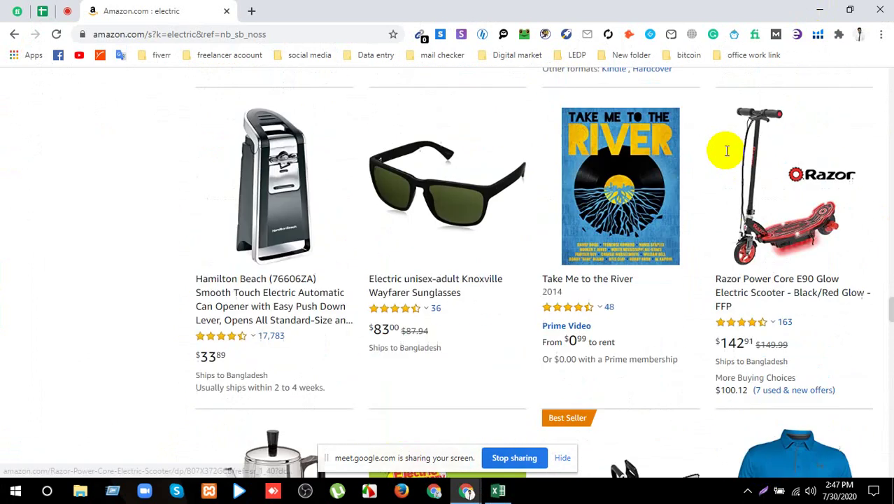
{"action": "left_click", "coordinate": [818, 35]}
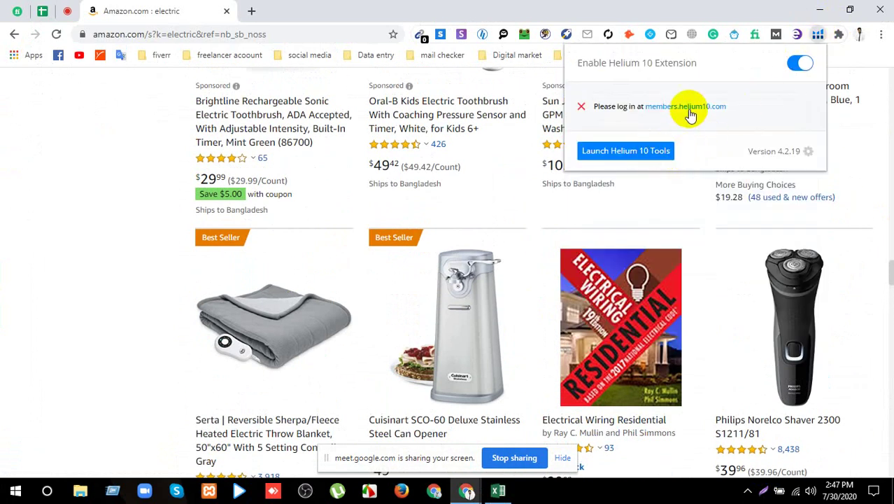
{"action": "left_click", "coordinate": [686, 109]}
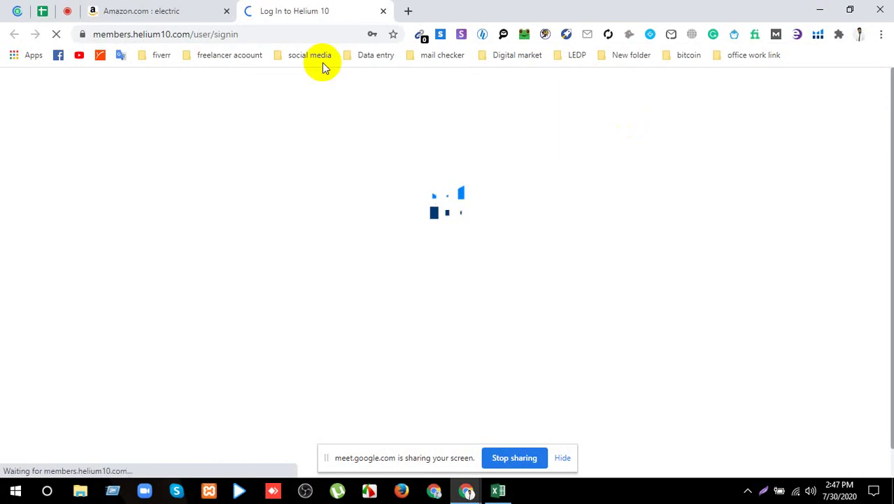
- Return to the Amazon results and open Chrome's page for managing installed extensions
{"action": "left_click", "coordinate": [120, 8]}
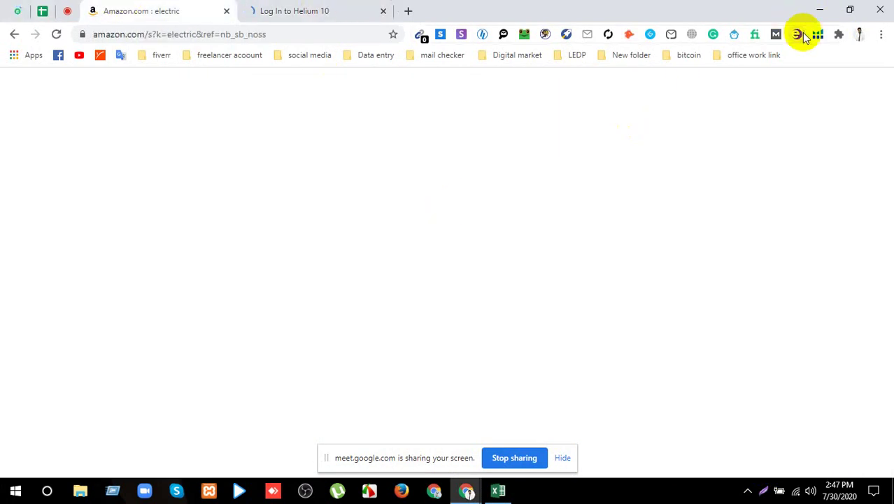
{"action": "left_click", "coordinate": [881, 34]}
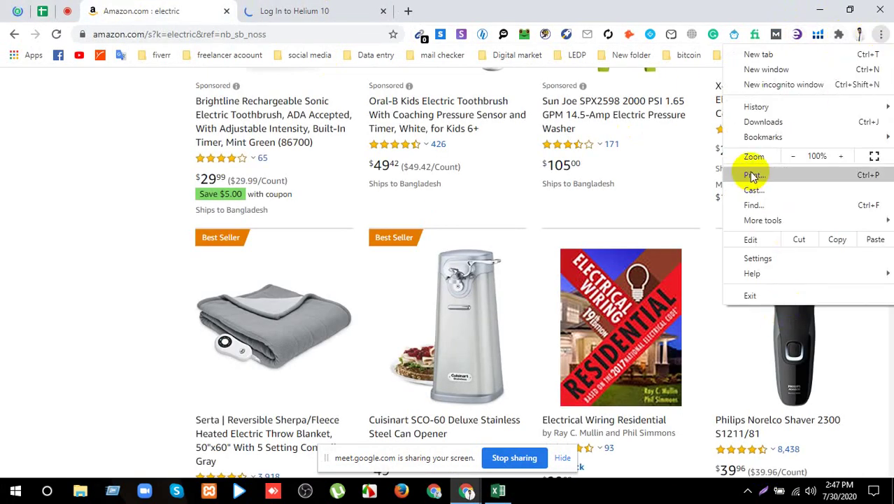
{"action": "mouse_move", "coordinate": [759, 219]}
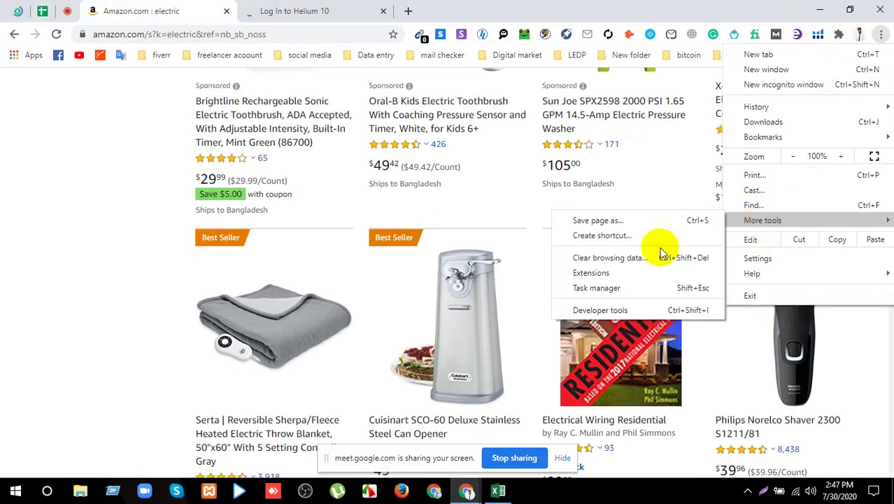
{"action": "left_click", "coordinate": [591, 273]}
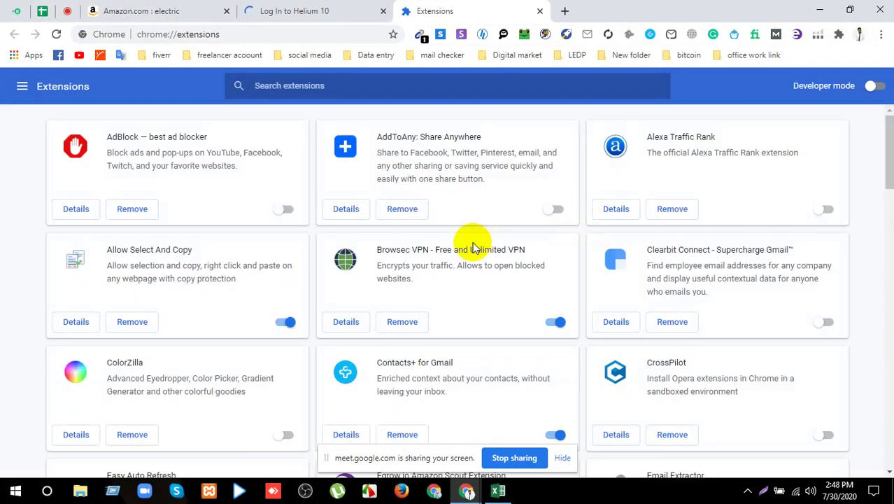
- Look through the full list of installed Chrome extensions, including Egrow and Helium 10, and close the page
{"action": "scroll", "coordinate": [473, 247], "scroll_direction": "down", "scroll_amount": 3}
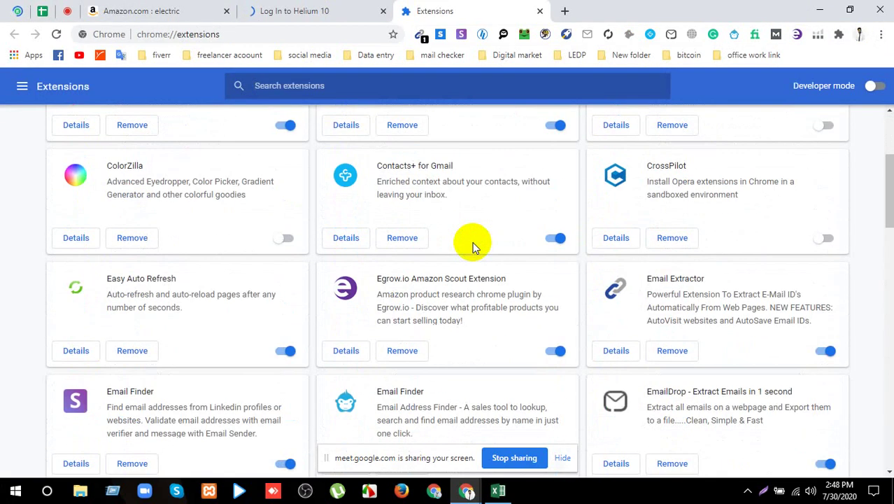
{"action": "scroll", "coordinate": [472, 242], "scroll_direction": "down", "scroll_amount": 5}
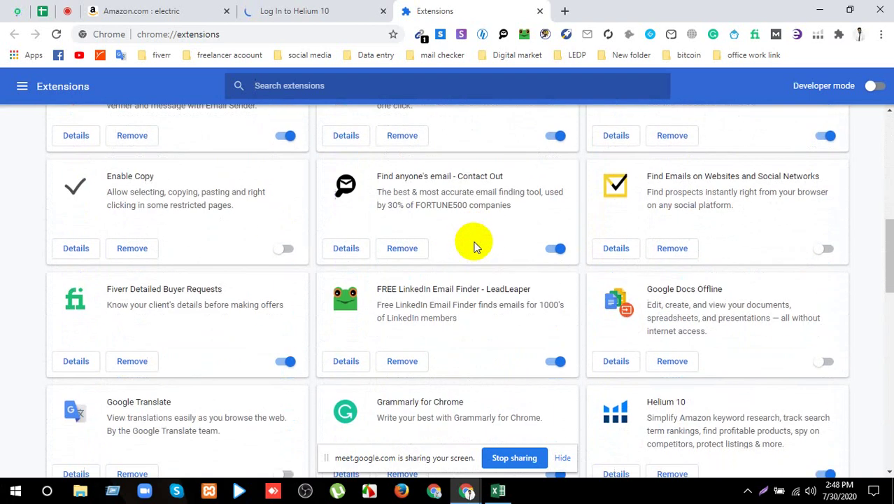
{"action": "scroll", "coordinate": [474, 246], "scroll_direction": "down", "scroll_amount": 2}
{"action": "scroll", "coordinate": [474, 247], "scroll_direction": "down", "scroll_amount": 2}
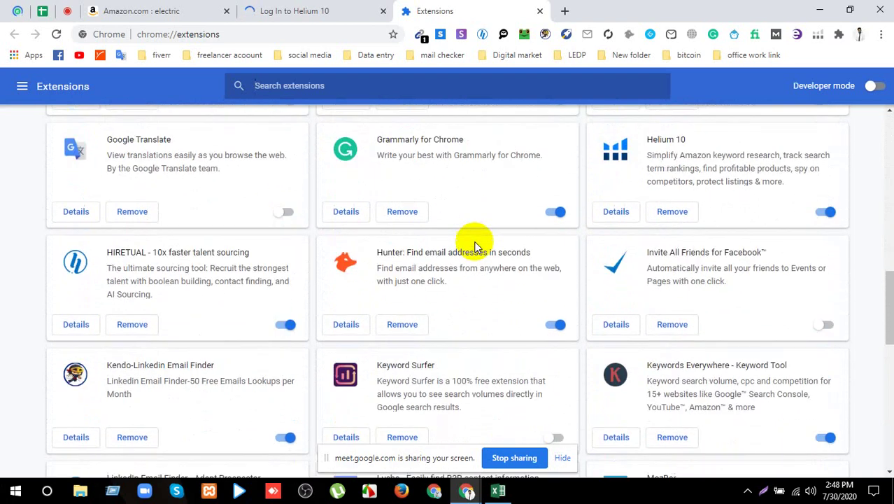
{"action": "scroll", "coordinate": [474, 247], "scroll_direction": "down", "scroll_amount": 5}
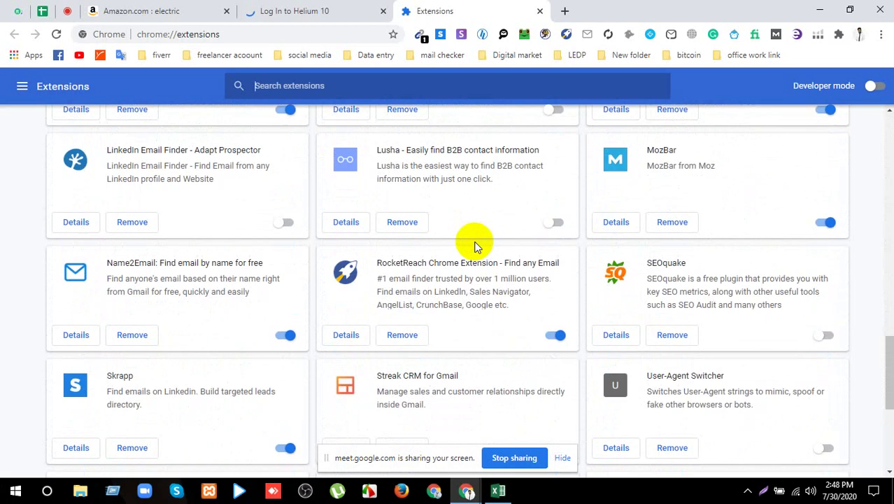
{"action": "scroll", "coordinate": [426, 262], "scroll_direction": "down", "scroll_amount": 1}
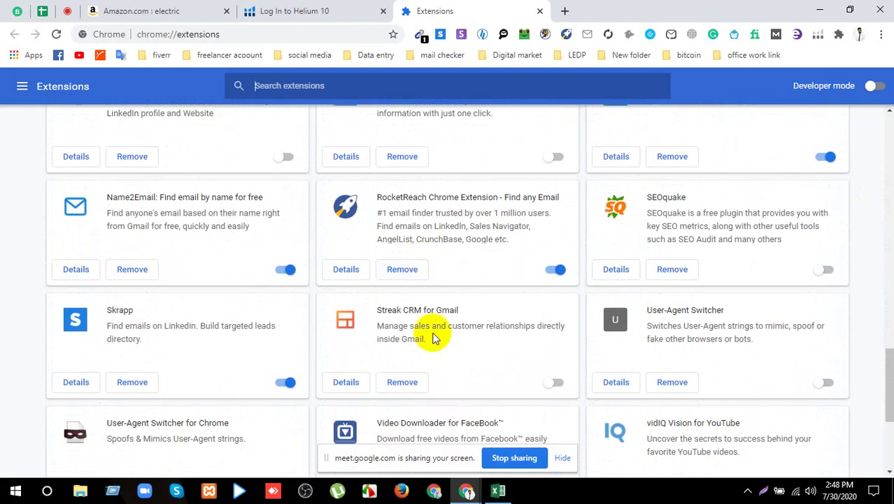
{"action": "scroll", "coordinate": [542, 329], "scroll_direction": "down", "scroll_amount": 1}
{"action": "scroll", "coordinate": [543, 329], "scroll_direction": "down", "scroll_amount": 1}
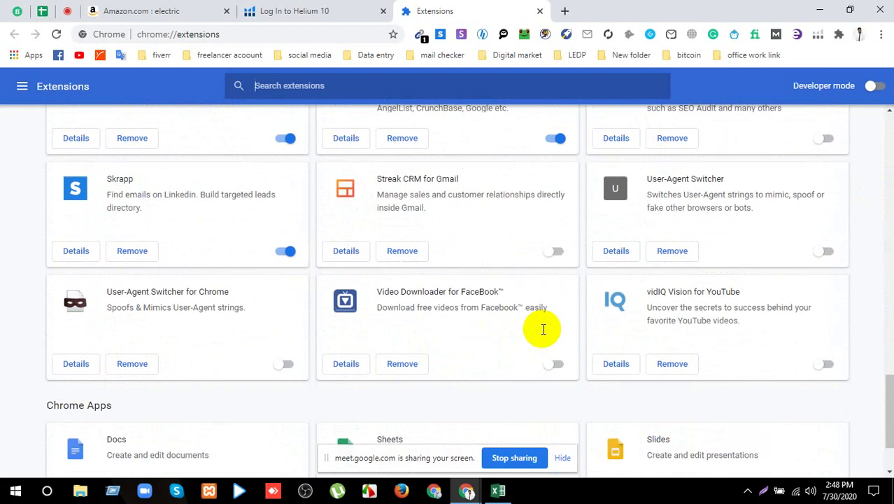
{"action": "scroll", "coordinate": [543, 332], "scroll_direction": "down", "scroll_amount": 1}
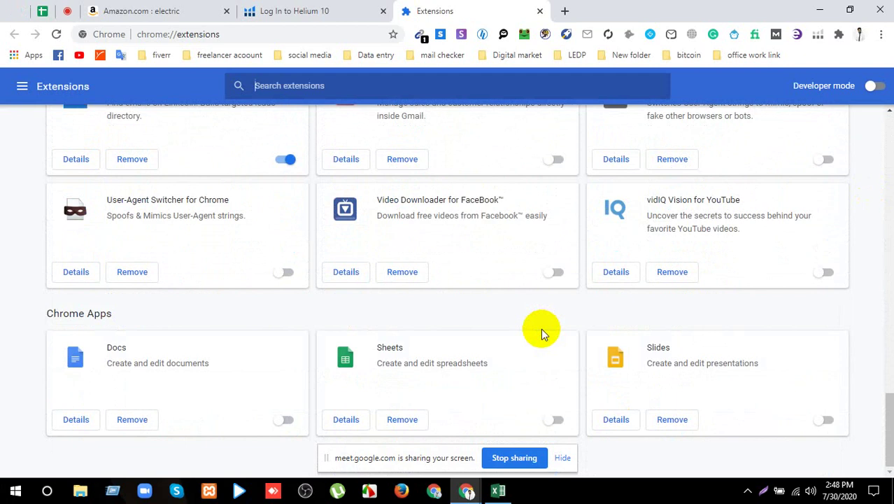
{"action": "scroll", "coordinate": [542, 326], "scroll_direction": "up", "scroll_amount": 10}
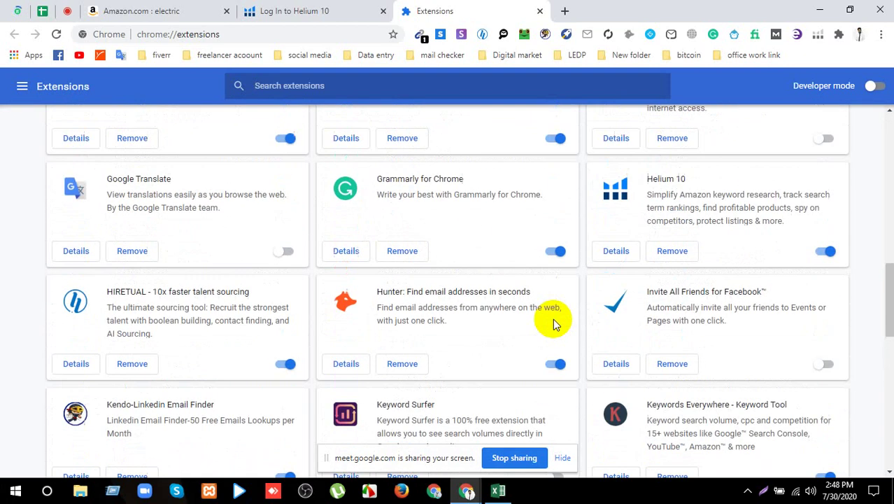
{"action": "scroll", "coordinate": [553, 324], "scroll_direction": "up", "scroll_amount": 6}
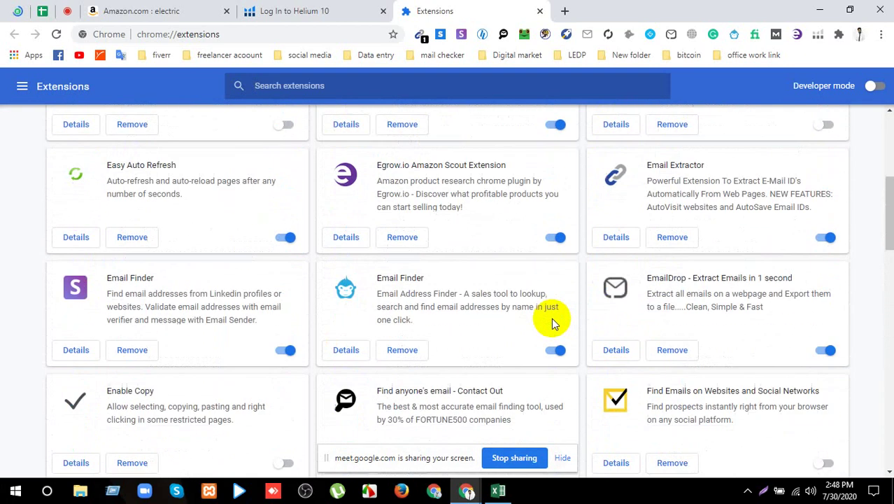
{"action": "scroll", "coordinate": [553, 324], "scroll_direction": "up", "scroll_amount": 3}
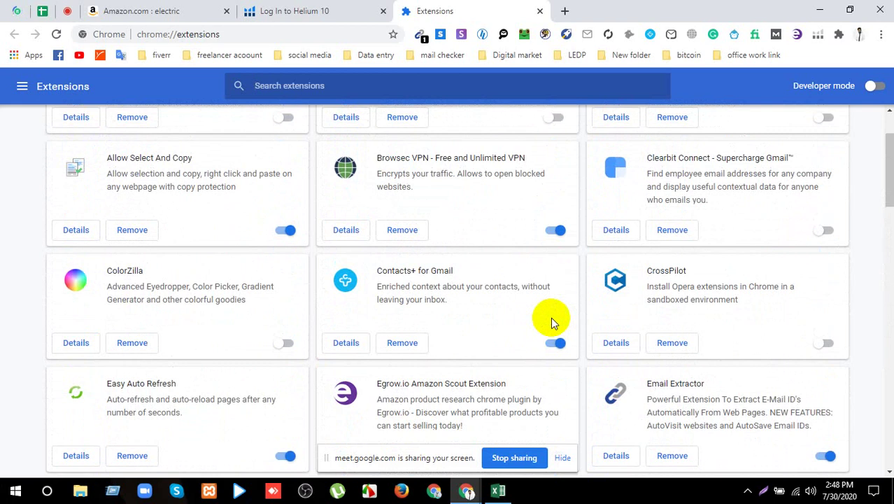
{"action": "scroll", "coordinate": [551, 320], "scroll_direction": "up", "scroll_amount": 2}
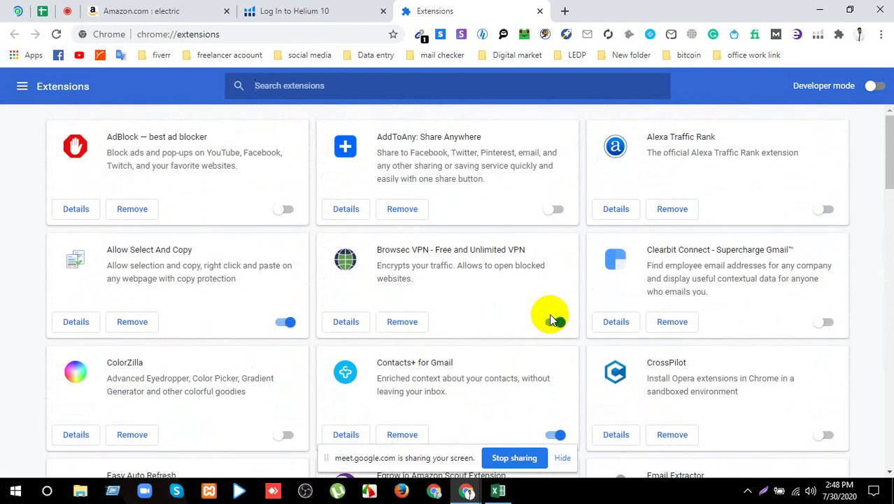
{"action": "left_click", "coordinate": [539, 11]}
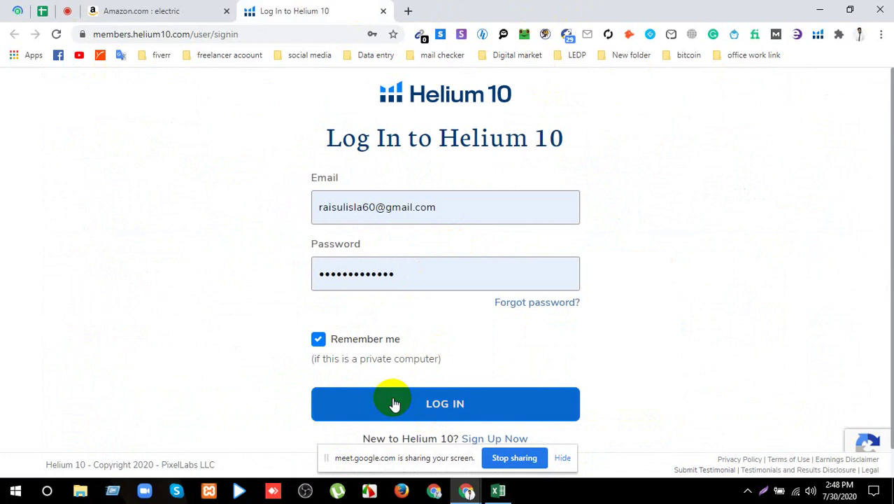
- Log in to Helium 10 with the prefilled credentials and return to the Amazon results for "electric"
{"action": "left_click", "coordinate": [393, 404]}
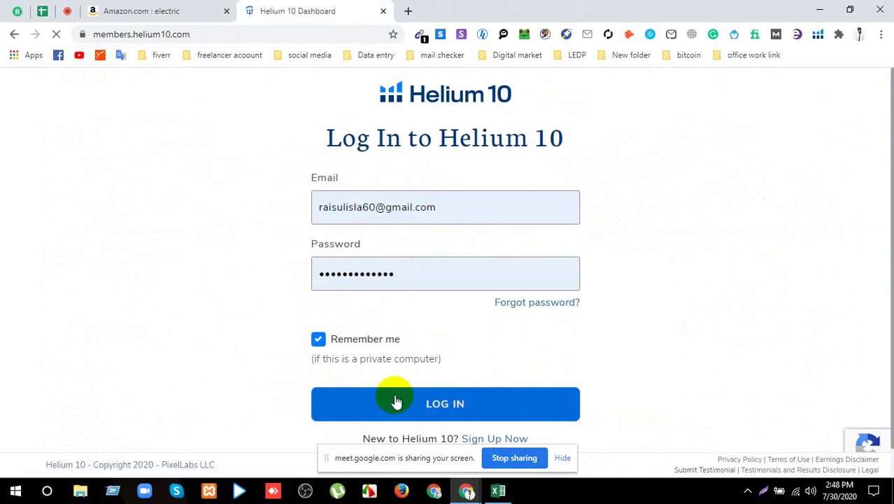
{"action": "left_click", "coordinate": [138, 10]}
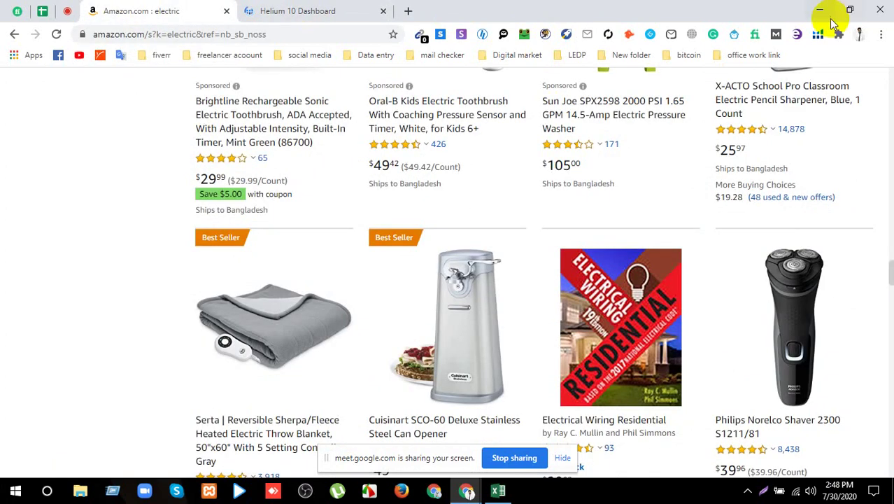
- Try to start Xray from the Helium 10 extension, then open Helium 10 Pro Training and return to the Amazon results
{"action": "left_click", "coordinate": [817, 35]}
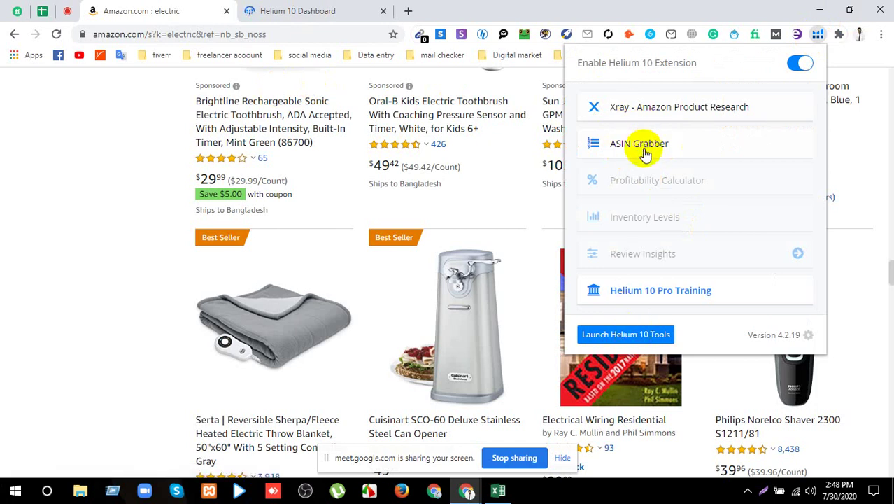
{"action": "left_click", "coordinate": [644, 110]}
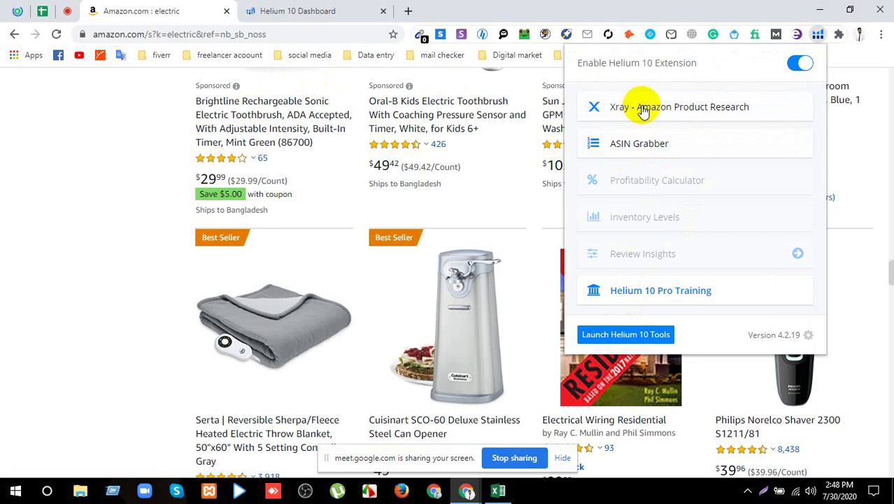
{"action": "left_click", "coordinate": [623, 292]}
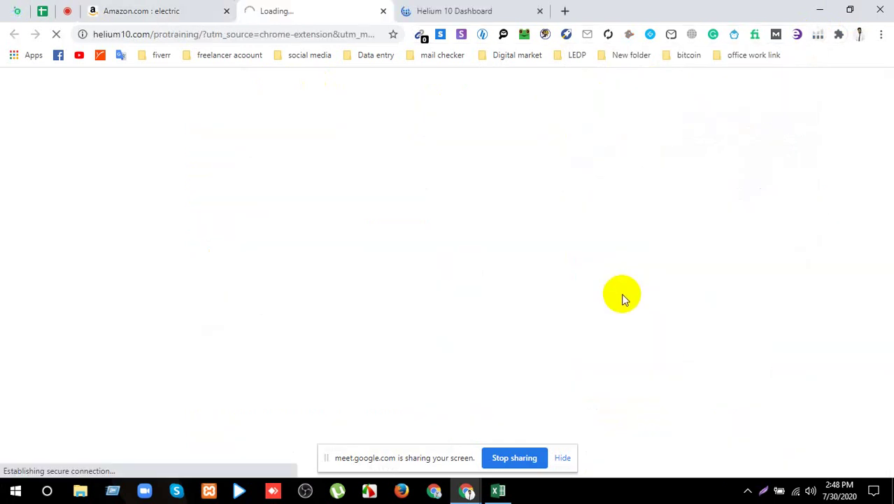
{"action": "left_click", "coordinate": [150, 10]}
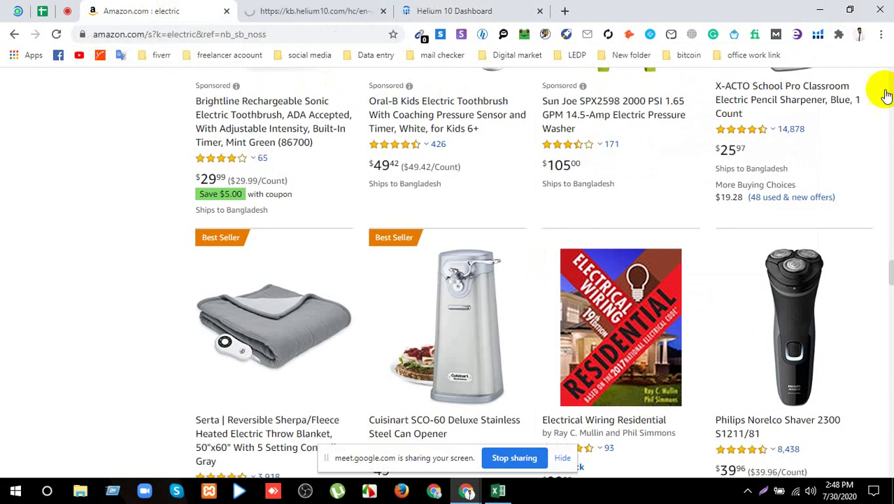
{"action": "left_click", "coordinate": [818, 35]}
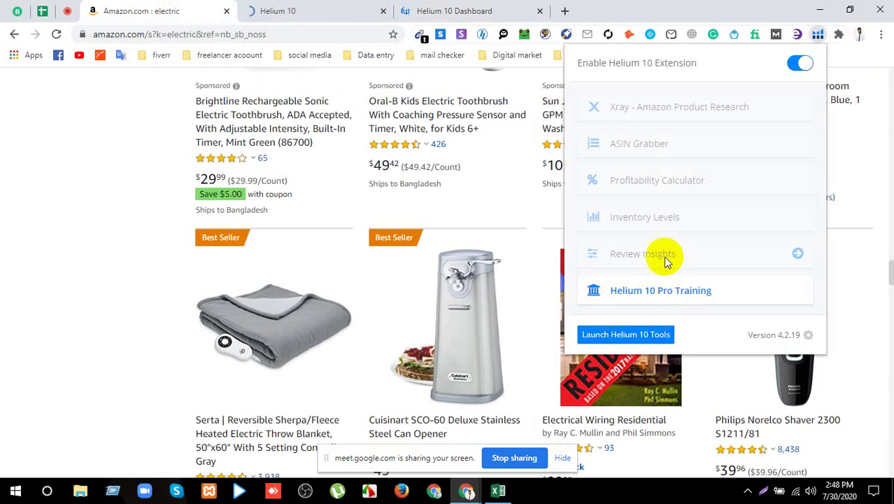
{"action": "left_click", "coordinate": [114, 293]}
{"action": "scroll", "coordinate": [350, 294], "scroll_direction": "down", "scroll_amount": 20}
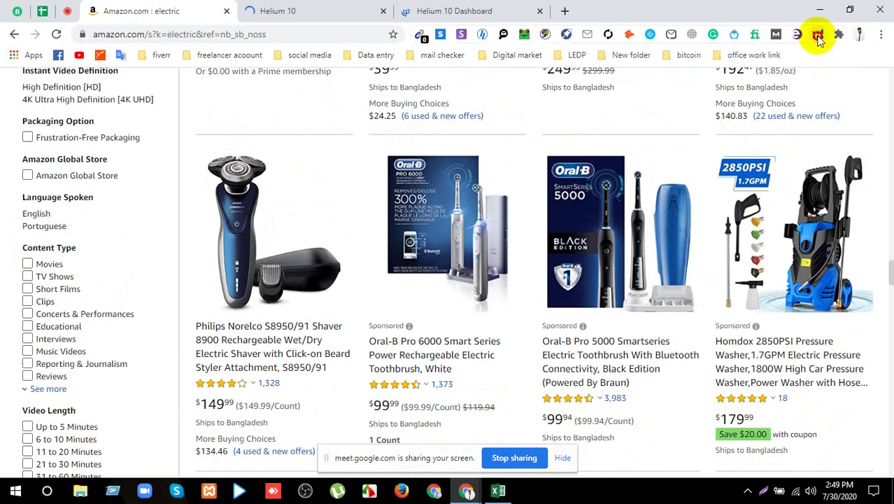
{"action": "left_click", "coordinate": [818, 36]}
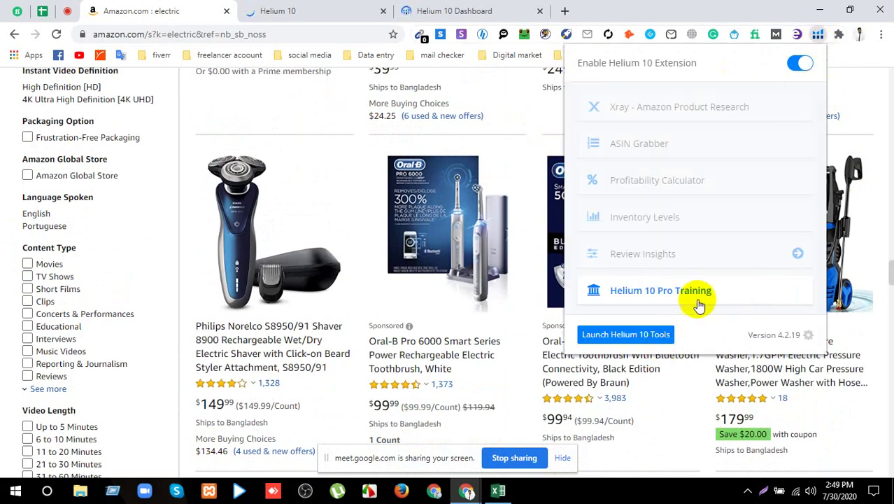
{"action": "left_click", "coordinate": [642, 335]}
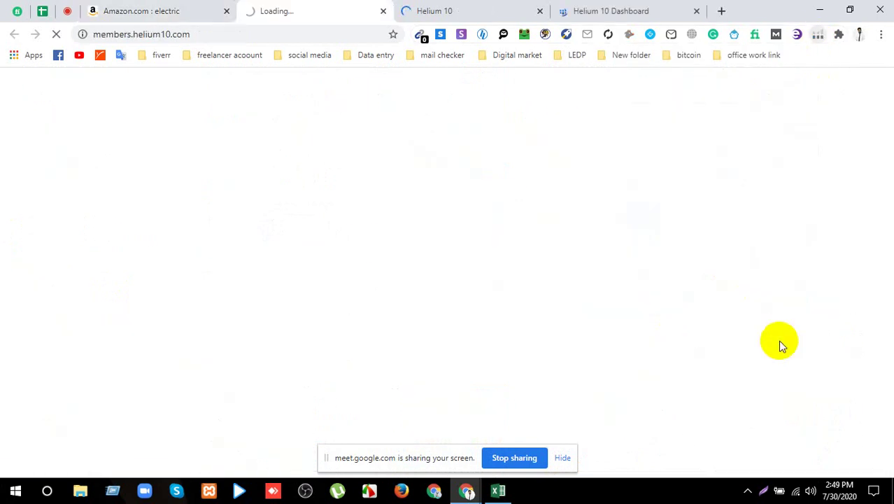
{"action": "left_click", "coordinate": [384, 11]}
- Look over the Helium 10 Help Center page, close it and return to the Helium 10 dashboard
{"action": "left_click", "coordinate": [480, 9]}
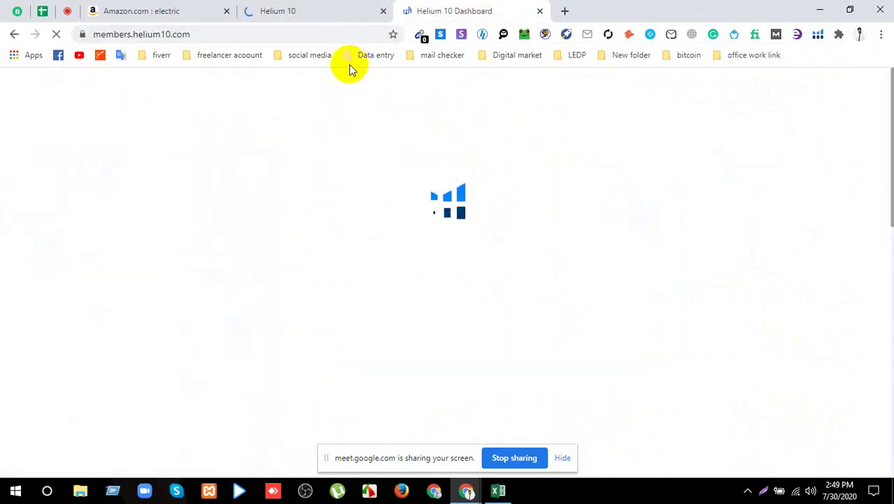
{"action": "left_click", "coordinate": [335, 11]}
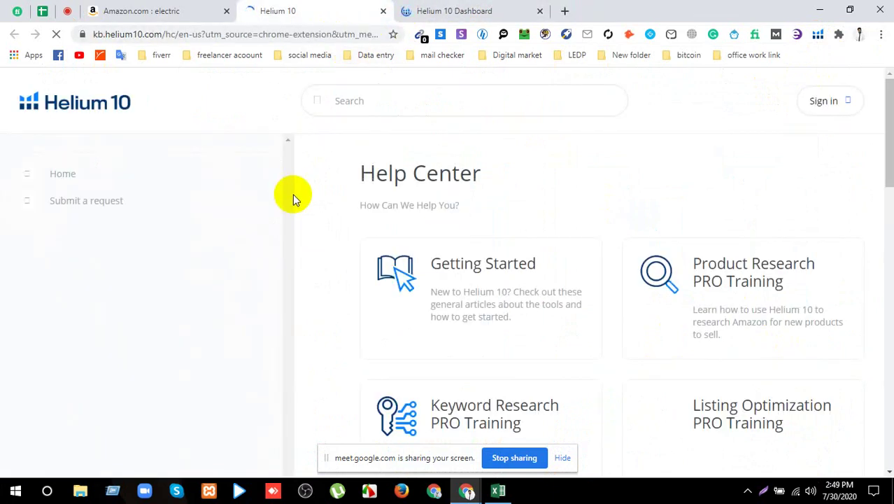
{"action": "scroll", "coordinate": [396, 254], "scroll_direction": "down", "scroll_amount": 3}
{"action": "scroll", "coordinate": [408, 266], "scroll_direction": "up", "scroll_amount": 3}
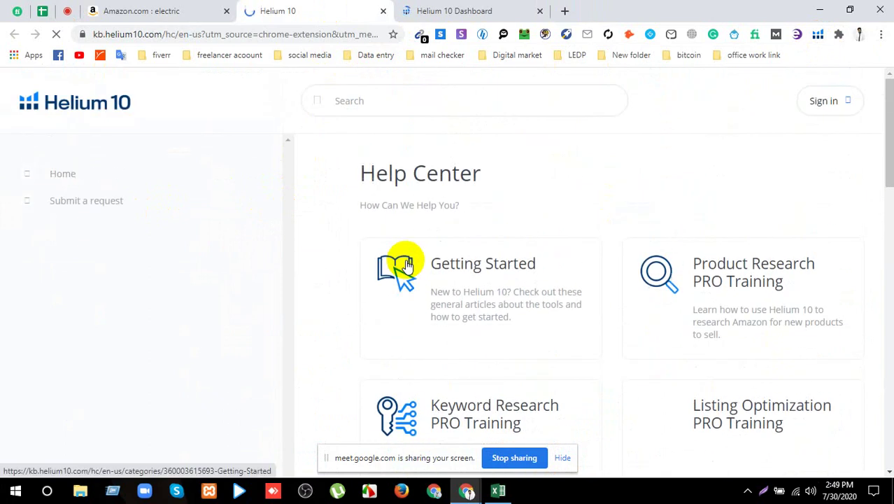
{"action": "left_click", "coordinate": [420, 11]}
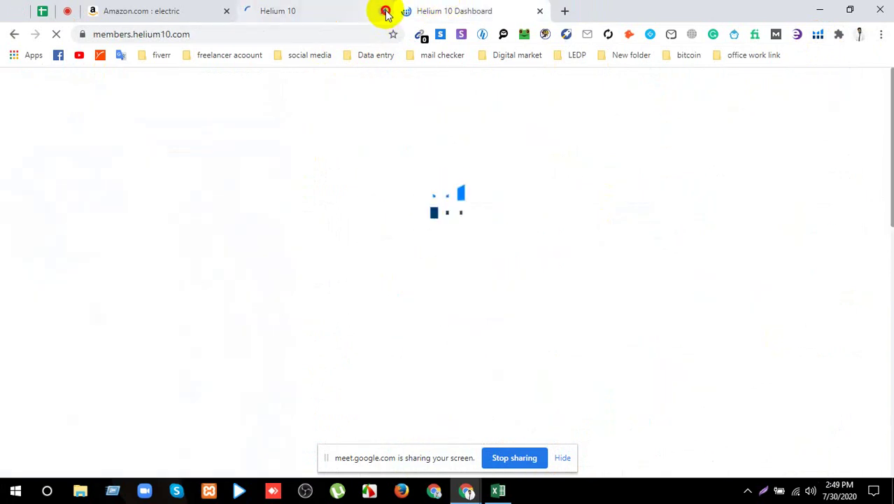
{"action": "left_click", "coordinate": [386, 11]}
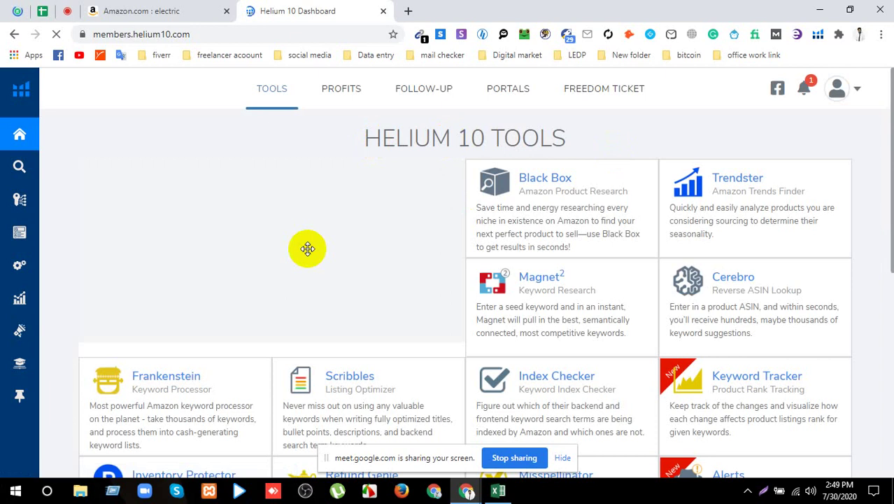
- Look over the tools on the Helium 10 dashboard and open Black Box for Amazon product research
{"action": "scroll", "coordinate": [308, 249], "scroll_direction": "down", "scroll_amount": 6}
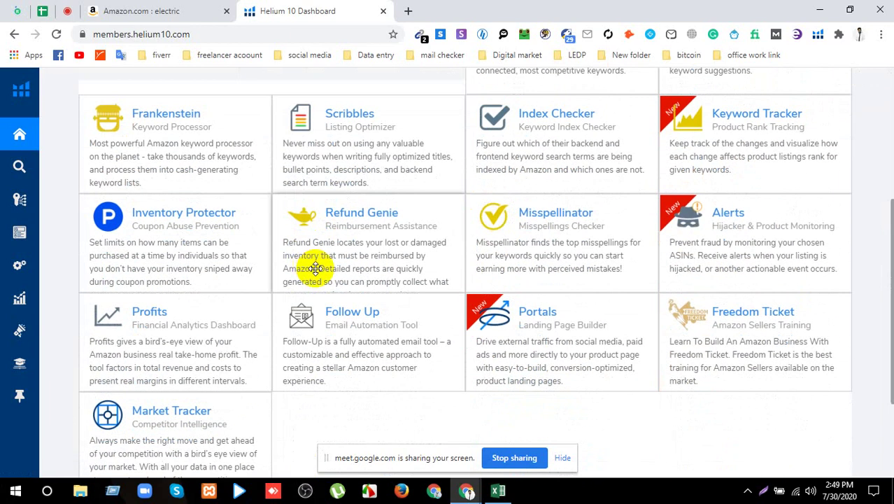
{"action": "scroll", "coordinate": [329, 281], "scroll_direction": "up", "scroll_amount": 8}
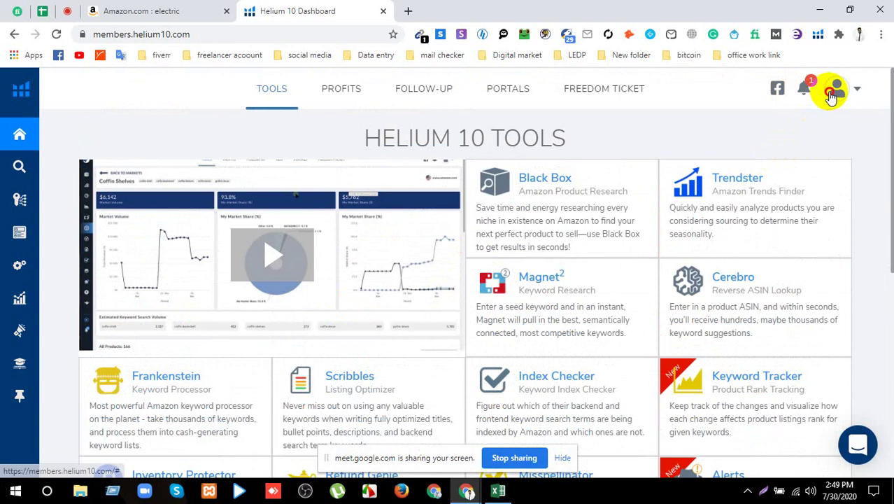
{"action": "left_click", "coordinate": [832, 94]}
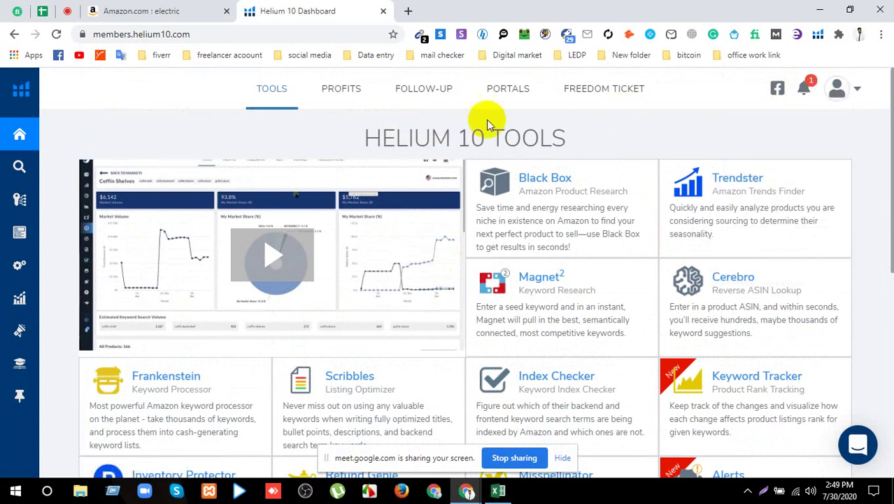
{"action": "mouse_move", "coordinate": [65, 180]}
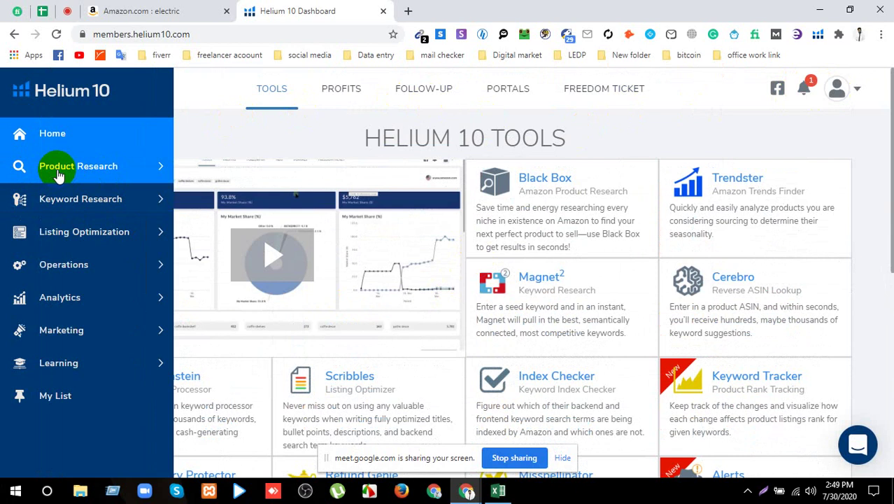
{"action": "left_click", "coordinate": [58, 175]}
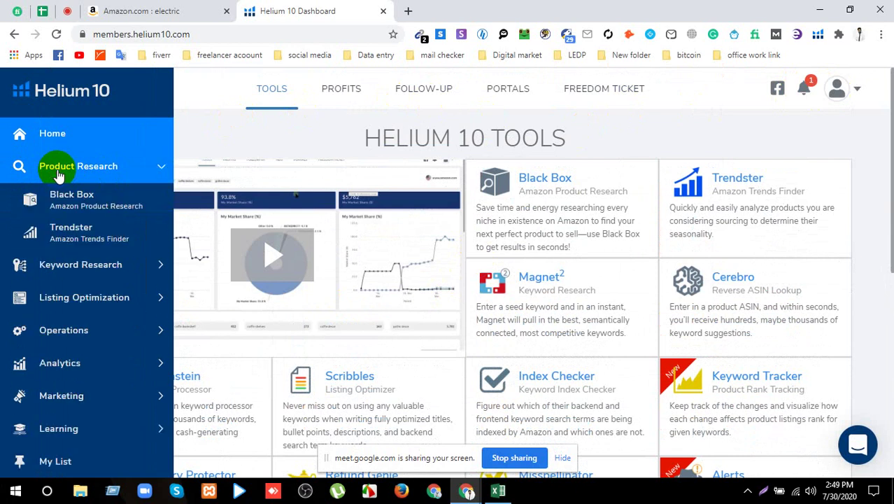
{"action": "left_click", "coordinate": [84, 200]}
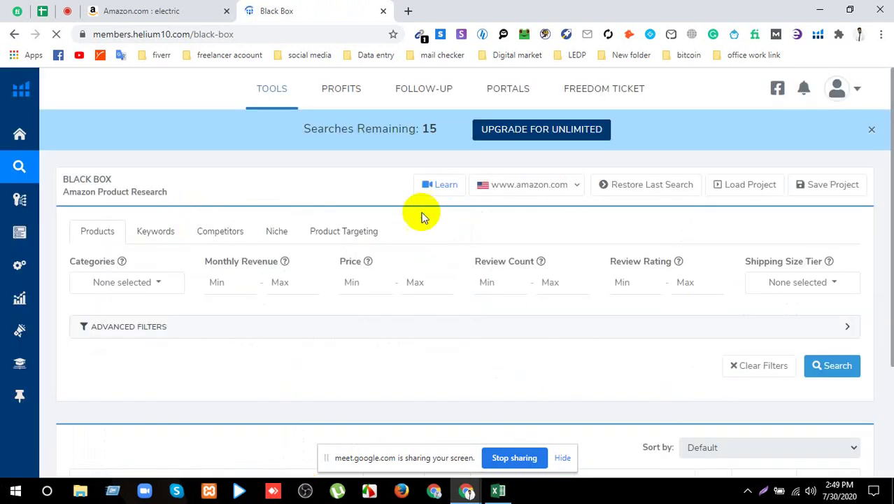
- Examine Black Box's product filters and the list of available categories
{"action": "scroll", "coordinate": [210, 289], "scroll_direction": "down", "scroll_amount": 2}
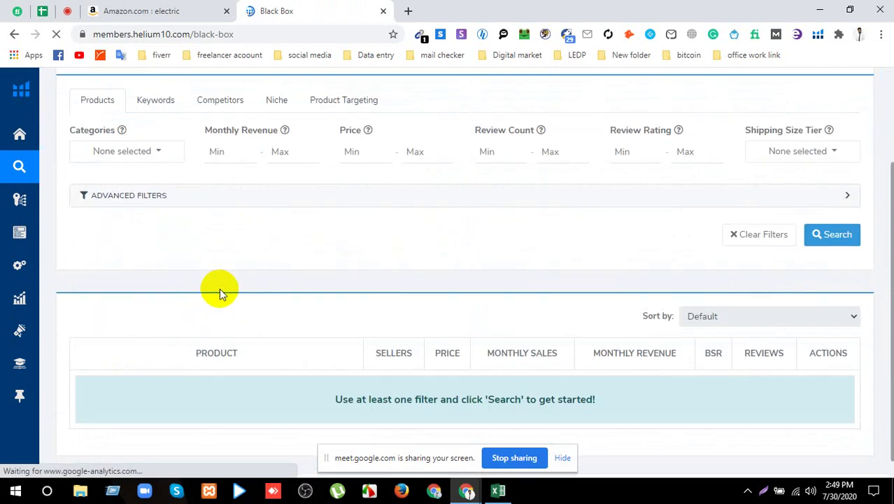
{"action": "scroll", "coordinate": [473, 239], "scroll_direction": "up", "scroll_amount": 2}
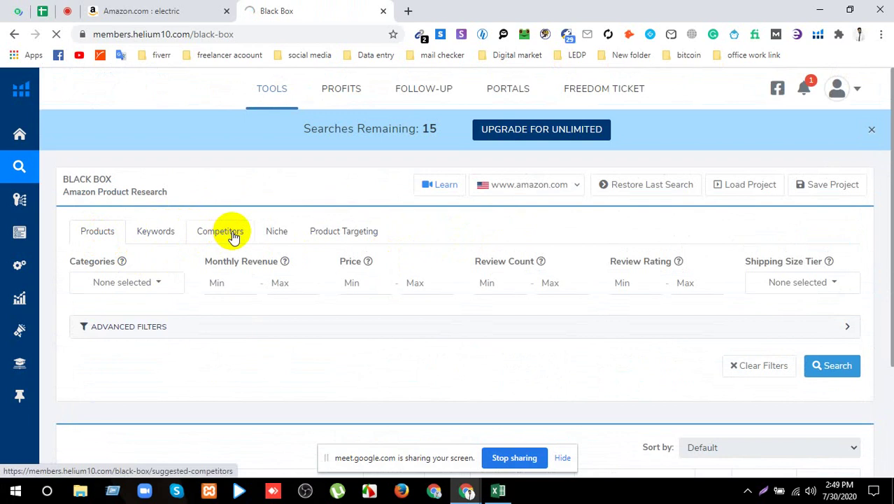
{"action": "left_click", "coordinate": [158, 284]}
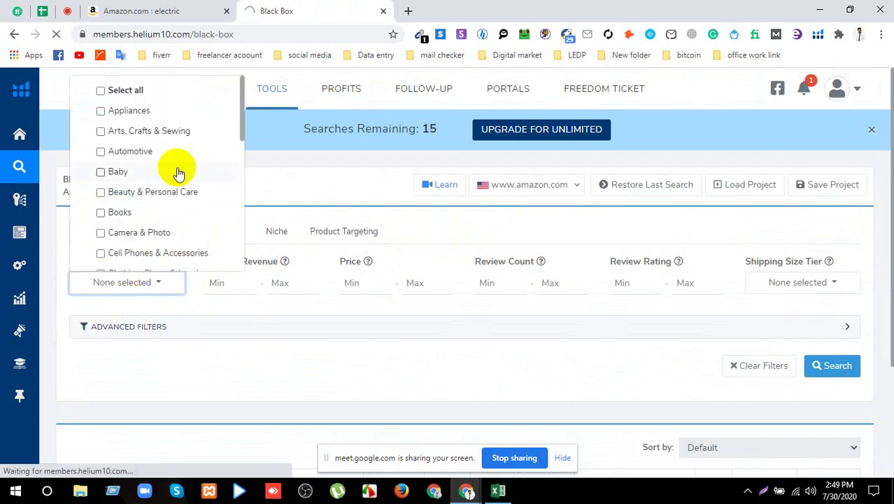
{"action": "scroll", "coordinate": [179, 173], "scroll_direction": "down", "scroll_amount": 3}
{"action": "scroll", "coordinate": [174, 200], "scroll_direction": "up", "scroll_amount": 3}
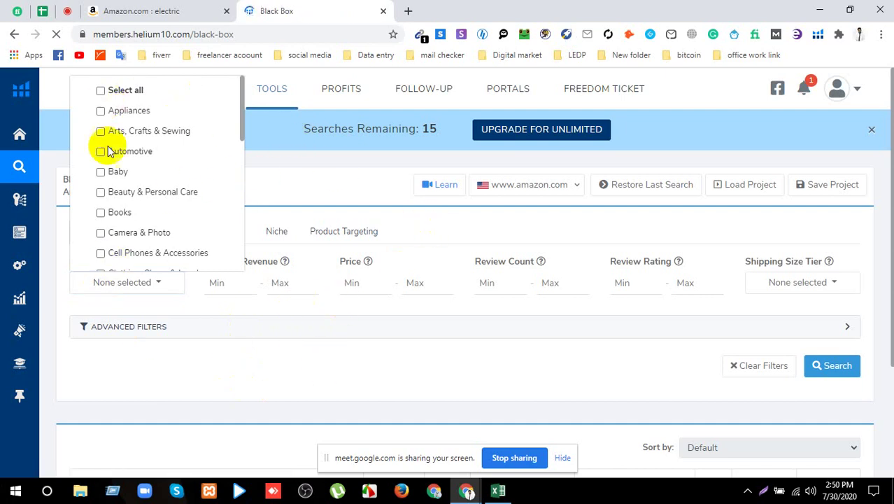
- Go back to the Helium 10 dashboard and reopen the Black Box product research tool
{"action": "left_click", "coordinate": [14, 35]}
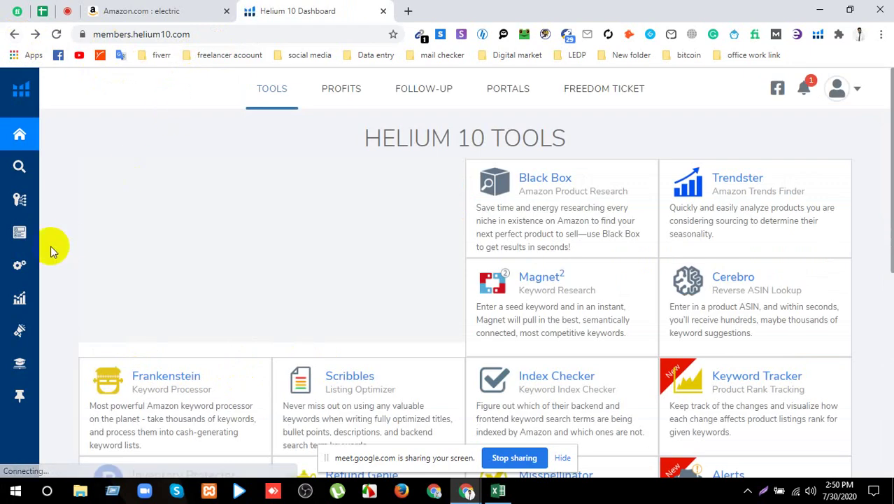
{"action": "mouse_move", "coordinate": [19, 176]}
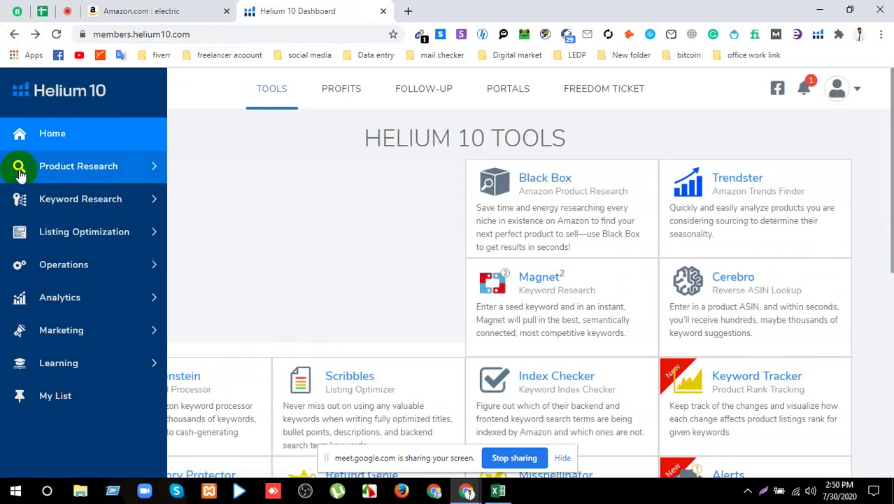
{"action": "left_click", "coordinate": [155, 173]}
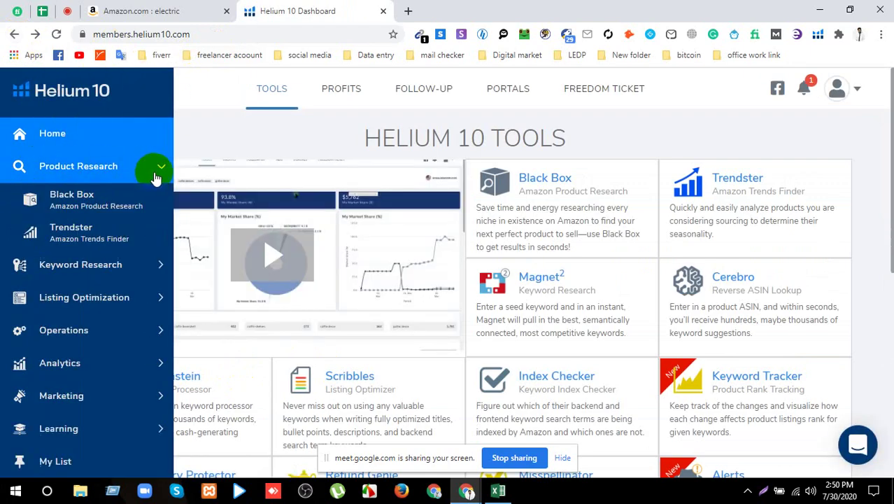
{"action": "left_click", "coordinate": [100, 204]}
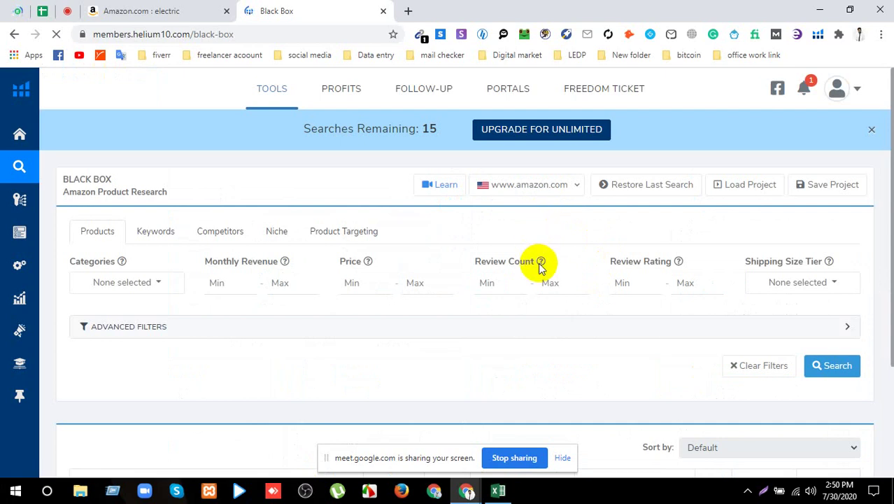
- Look through the product categories and set the Black Box category filter to Baby
{"action": "left_click", "coordinate": [139, 292]}
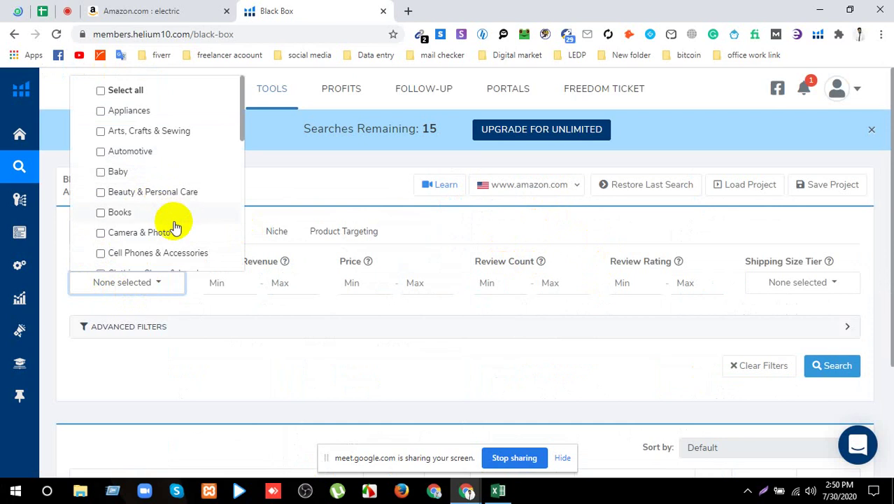
{"action": "scroll", "coordinate": [168, 217], "scroll_direction": "down", "scroll_amount": 2}
{"action": "scroll", "coordinate": [177, 224], "scroll_direction": "down", "scroll_amount": 2}
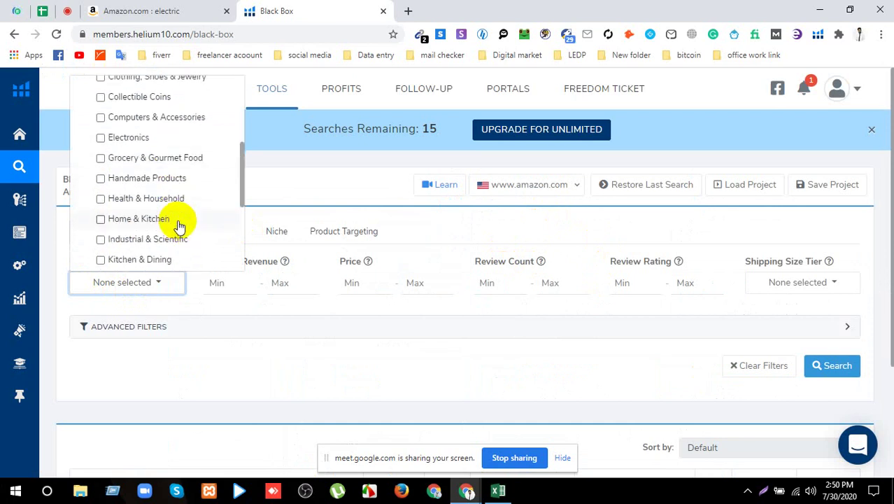
{"action": "scroll", "coordinate": [179, 226], "scroll_direction": "down", "scroll_amount": 2}
{"action": "scroll", "coordinate": [181, 226], "scroll_direction": "up", "scroll_amount": 6}
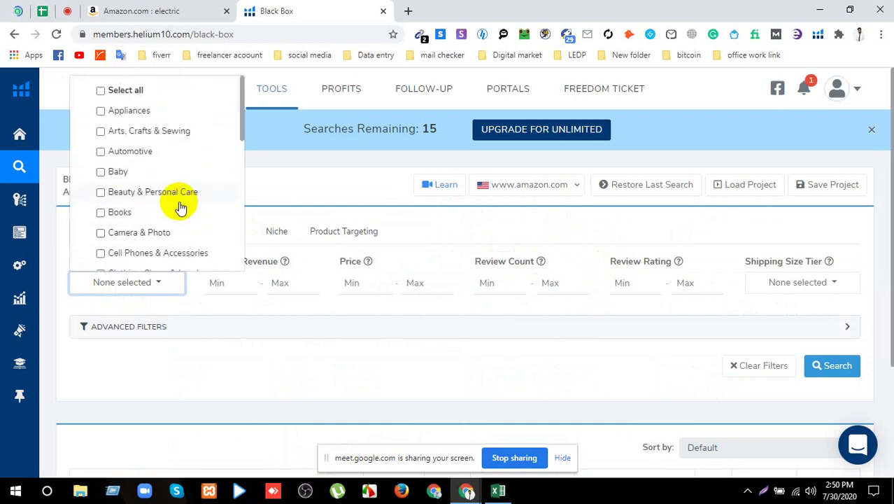
{"action": "left_click", "coordinate": [102, 175]}
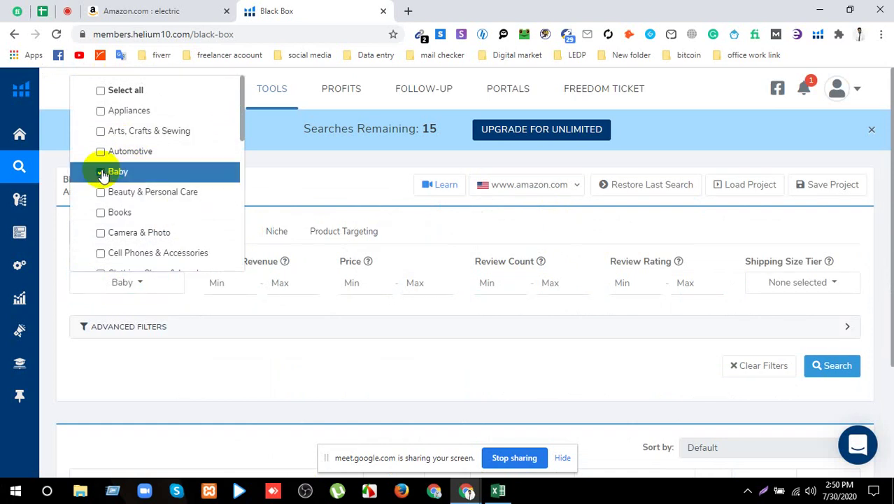
{"action": "left_click", "coordinate": [193, 387]}
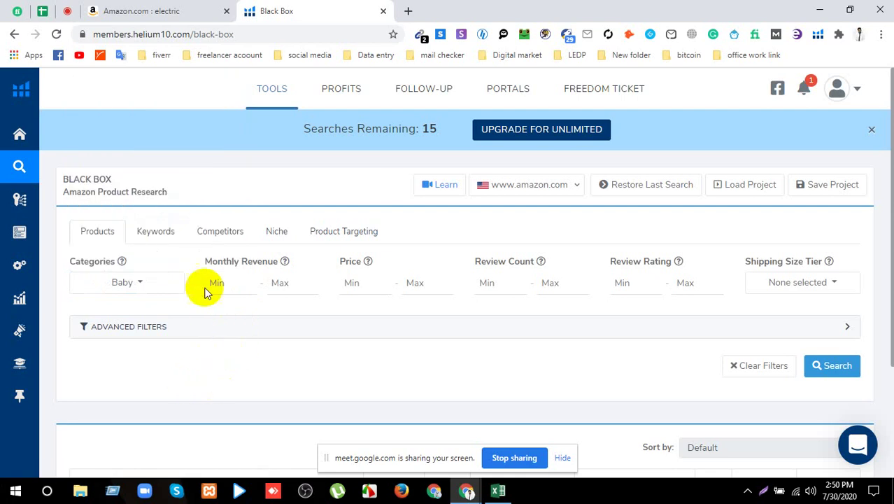
- Examine the Monthly Revenue and Price range filters in Black Box
{"action": "left_click_drag", "start_coordinate": [225, 265], "coordinate": [289, 261]}
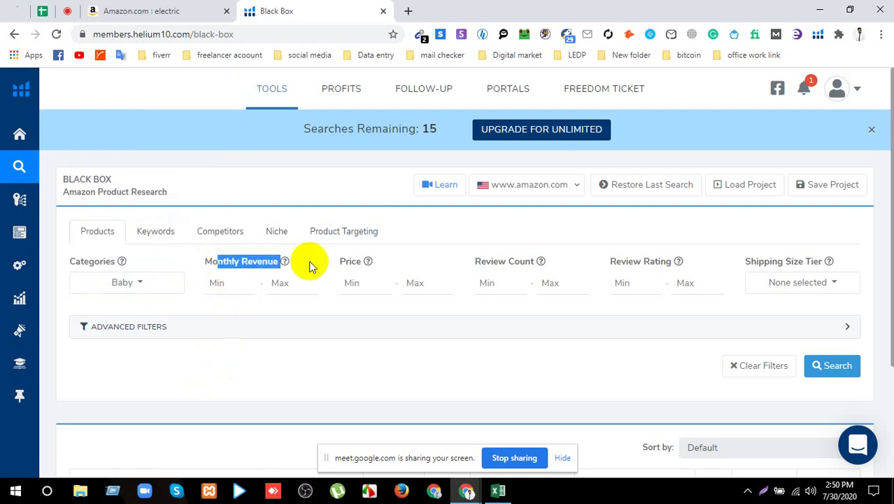
{"action": "left_click_drag", "start_coordinate": [205, 261], "coordinate": [257, 261]}
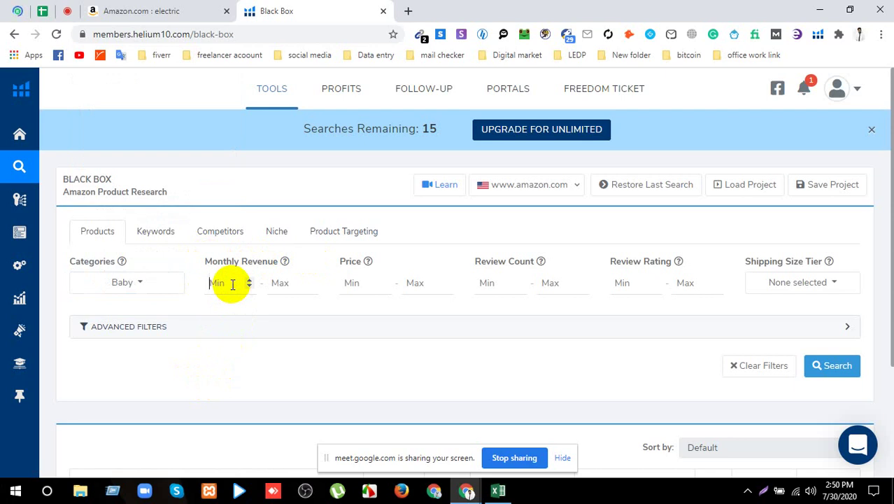
{"action": "left_click", "coordinate": [276, 283]}
{"action": "left_click", "coordinate": [420, 282]}
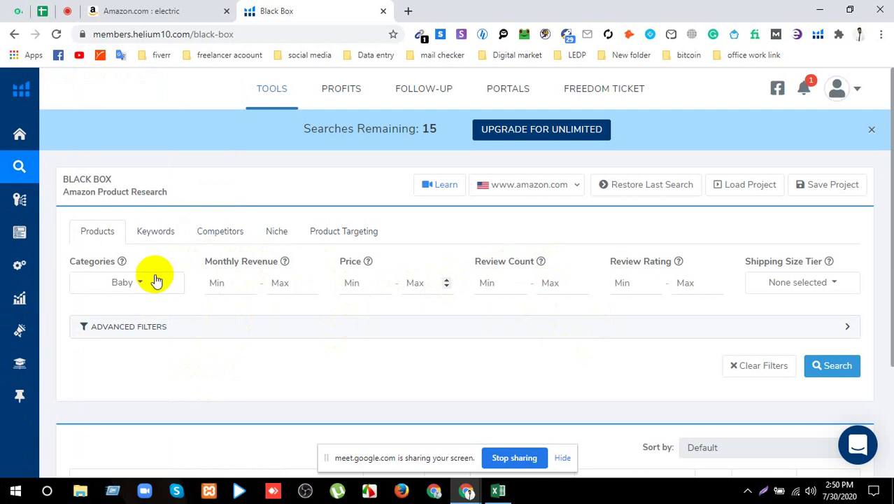
- Run the Black Box product search for the Baby category and look through the resulting products
{"action": "scroll", "coordinate": [693, 323], "scroll_direction": "down", "scroll_amount": 1}
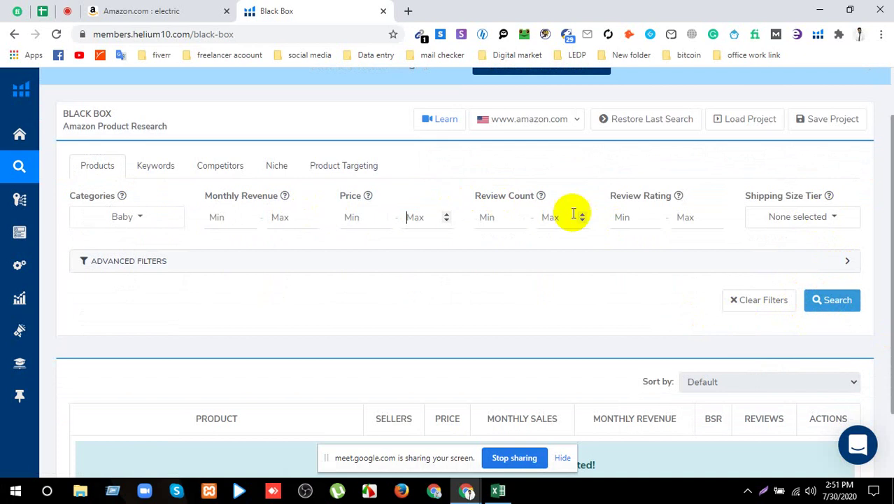
{"action": "left_click", "coordinate": [840, 301]}
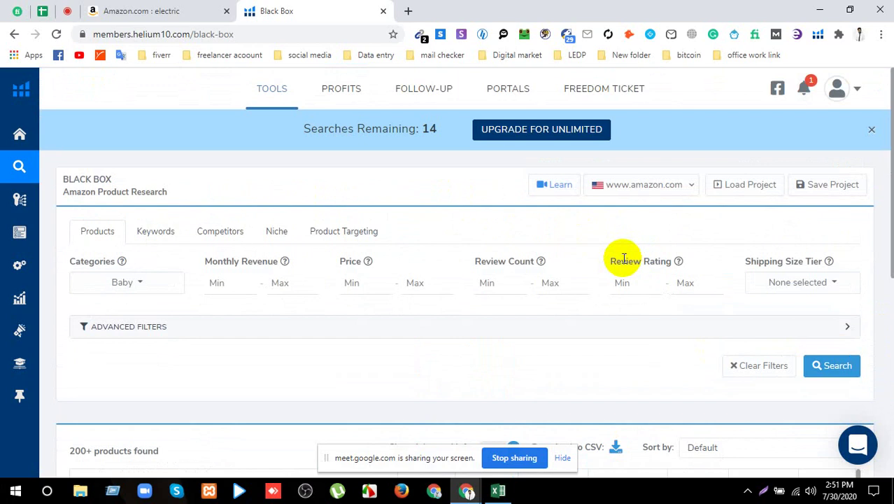
{"action": "scroll", "coordinate": [623, 258], "scroll_direction": "down", "scroll_amount": 4}
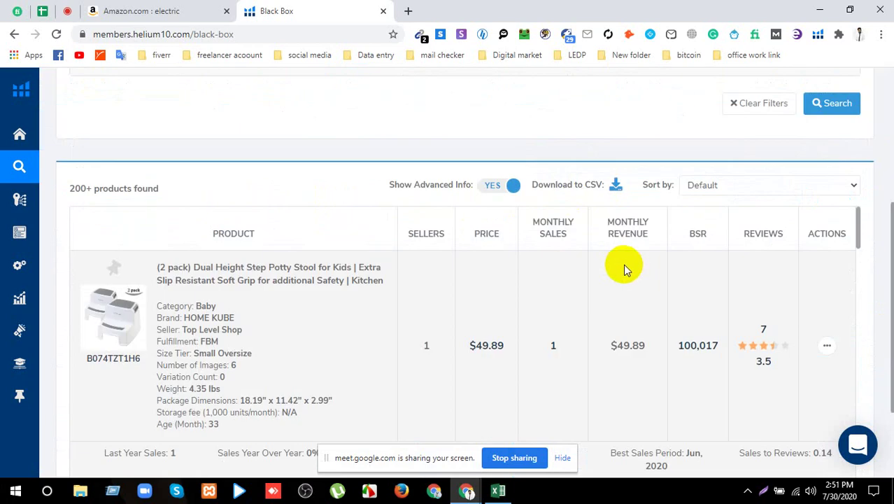
{"action": "scroll", "coordinate": [623, 264], "scroll_direction": "down", "scroll_amount": 10}
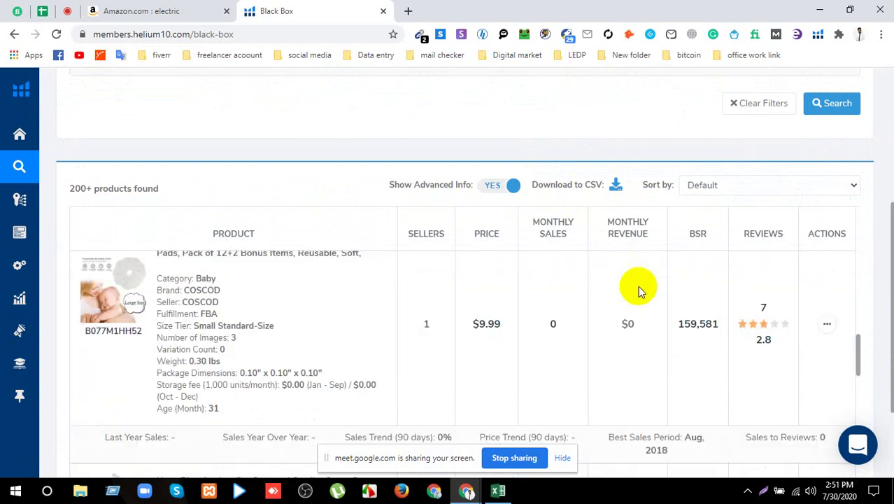
{"action": "scroll", "coordinate": [638, 291], "scroll_direction": "down", "scroll_amount": 8}
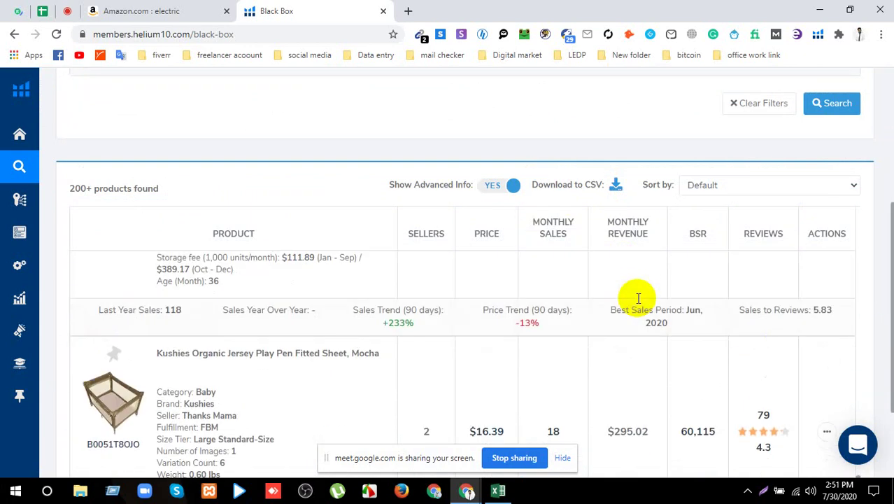
{"action": "scroll", "coordinate": [638, 299], "scroll_direction": "down", "scroll_amount": 1}
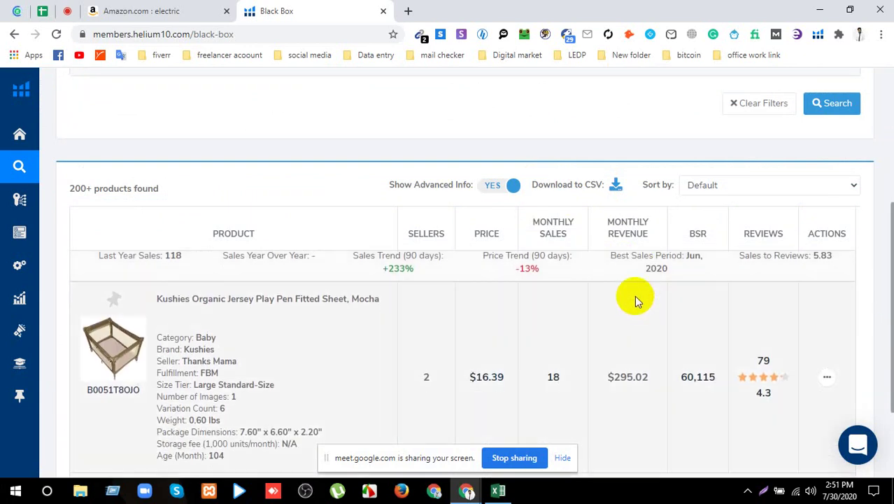
{"action": "scroll", "coordinate": [637, 295], "scroll_direction": "down", "scroll_amount": 2}
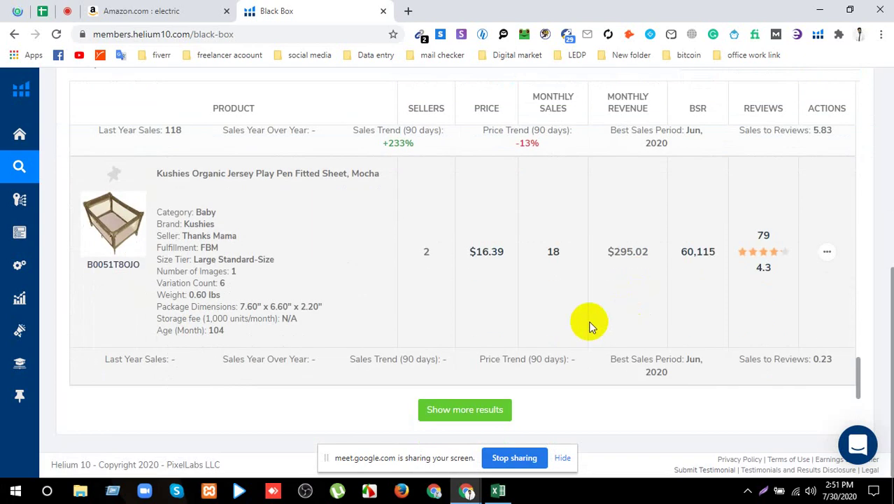
{"action": "scroll", "coordinate": [564, 301], "scroll_direction": "up", "scroll_amount": 8}
{"action": "scroll", "coordinate": [565, 301], "scroll_direction": "up", "scroll_amount": 8}
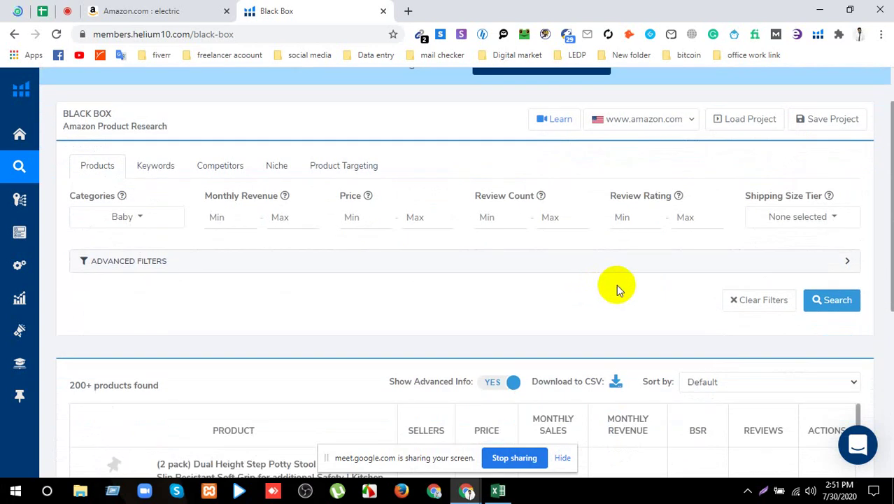
- Download the Black Box search results as a CSV file and open the downloaded file in Excel
{"action": "scroll", "coordinate": [616, 285], "scroll_direction": "down", "scroll_amount": 2}
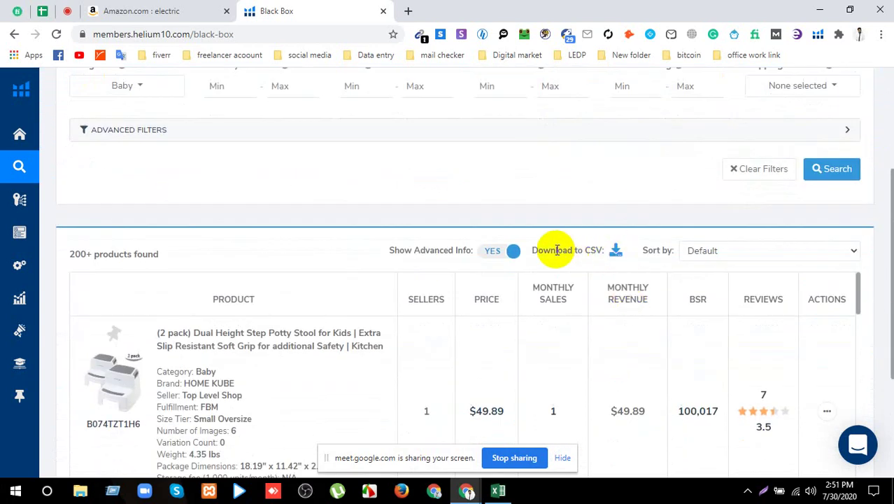
{"action": "left_click", "coordinate": [610, 252]}
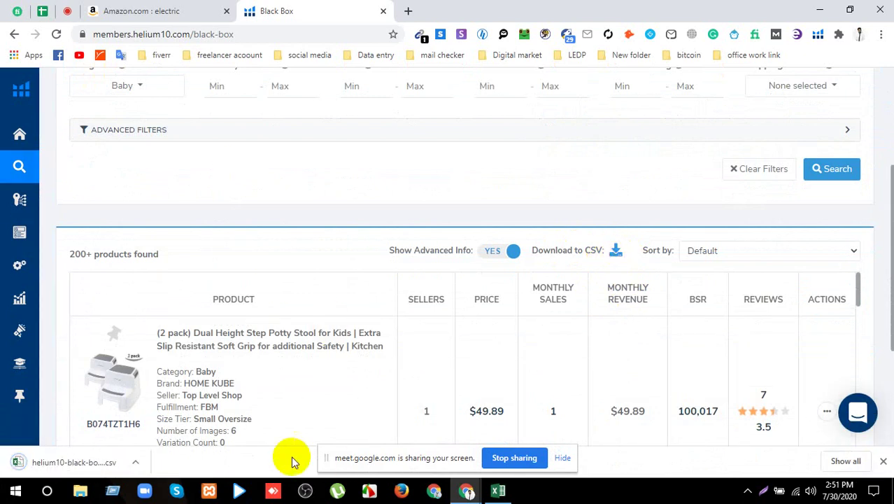
{"action": "left_click", "coordinate": [134, 462]}
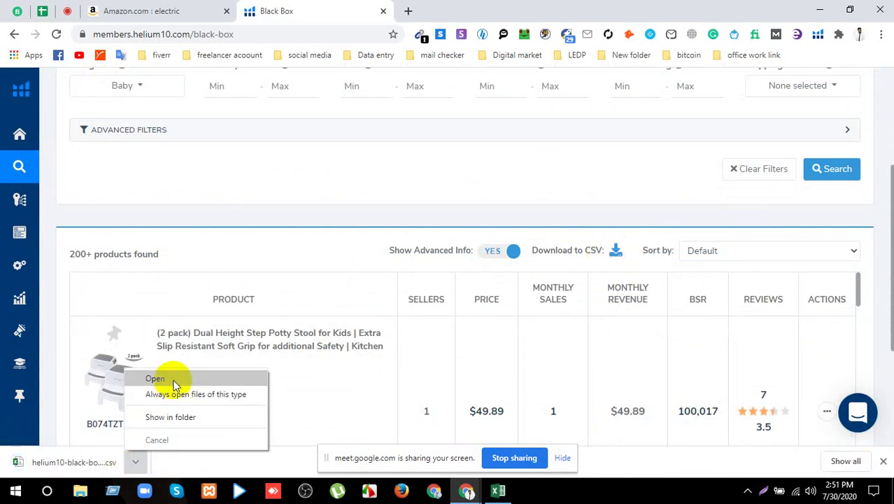
{"action": "left_click", "coordinate": [173, 383]}
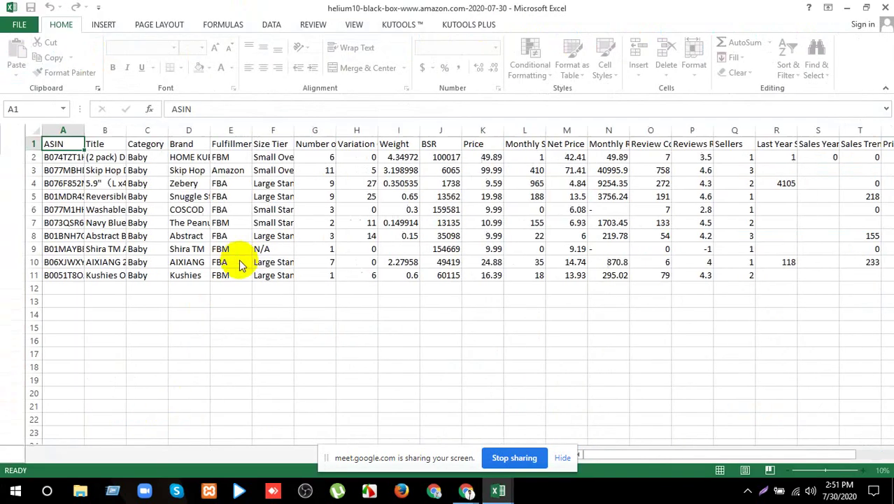
- Fill the whole header row of the Black Box sheet with yellow
{"action": "left_click", "coordinate": [223, 290]}
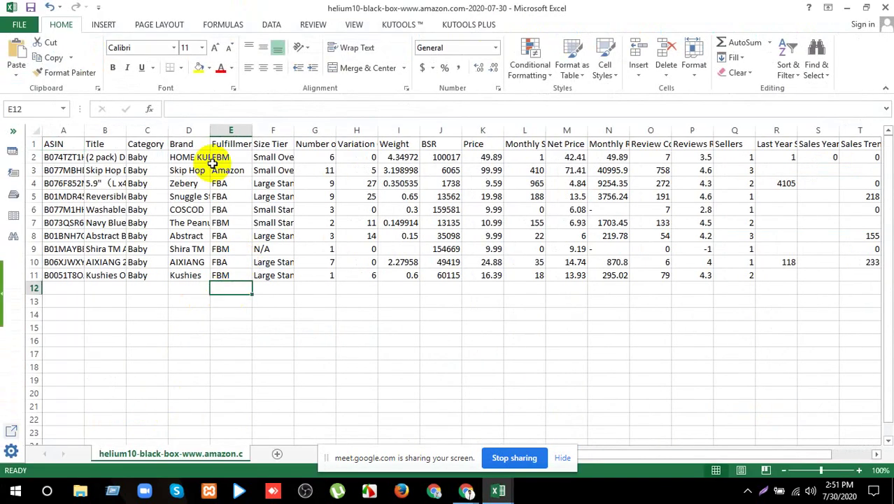
{"action": "left_click_drag", "start_coordinate": [305, 340], "coordinate": [308, 327]}
{"action": "left_click", "coordinate": [32, 145]}
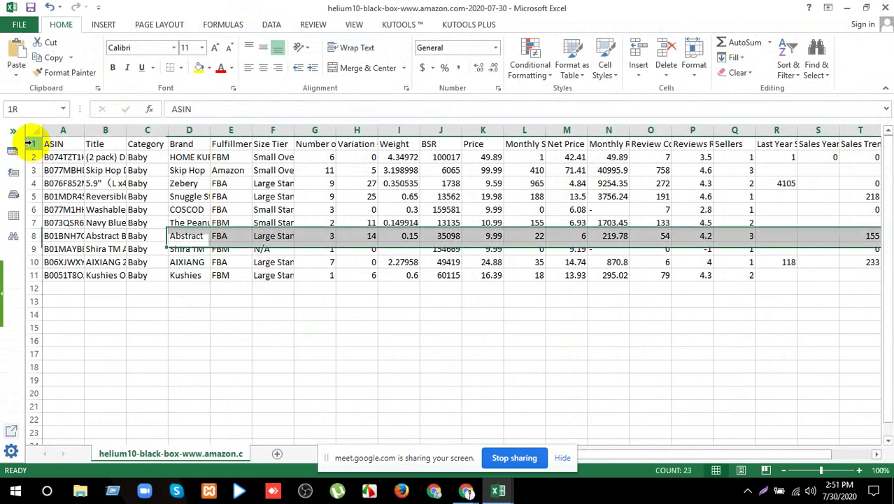
{"action": "left_click", "coordinate": [197, 69]}
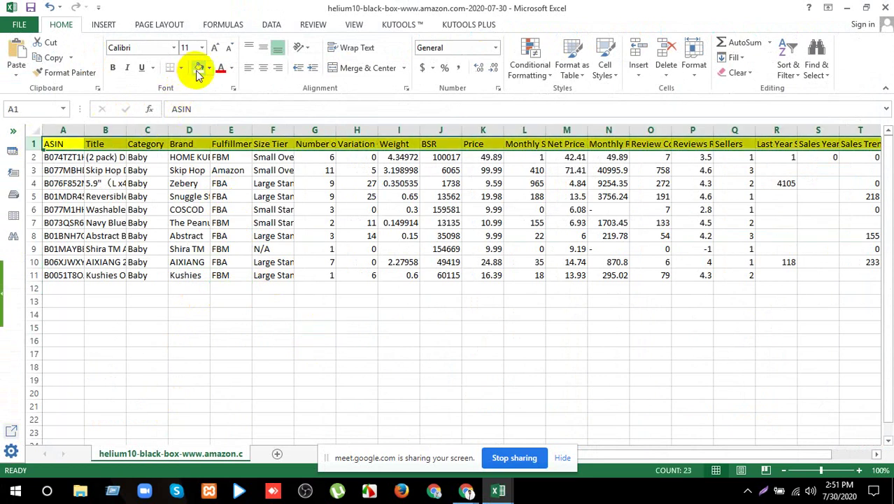
{"action": "left_click", "coordinate": [257, 314]}
- Widen the ASIN, Category and Brand columns, checking the category entries of the listed products
{"action": "left_click_drag", "start_coordinate": [95, 144], "coordinate": [134, 143]}
{"action": "left_click_drag", "start_coordinate": [83, 130], "coordinate": [98, 130]}
{"action": "left_click_drag", "start_coordinate": [184, 133], "coordinate": [299, 132]}
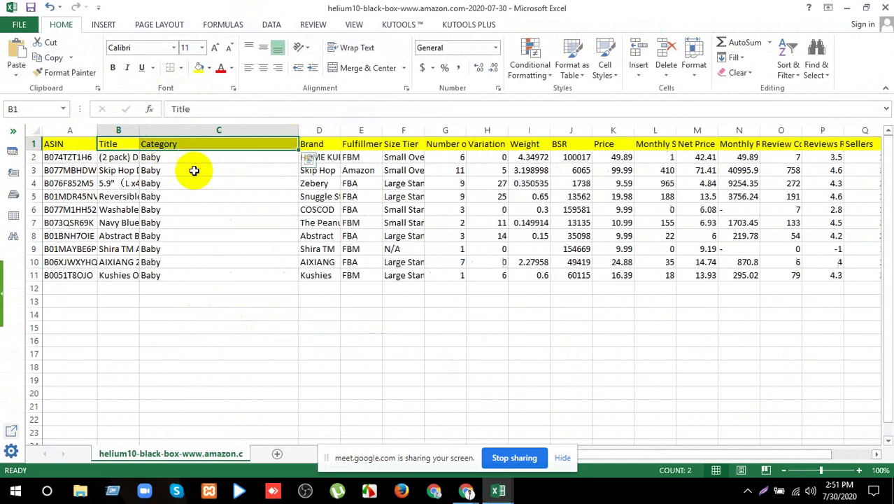
{"action": "left_click_drag", "start_coordinate": [194, 156], "coordinate": [187, 280]}
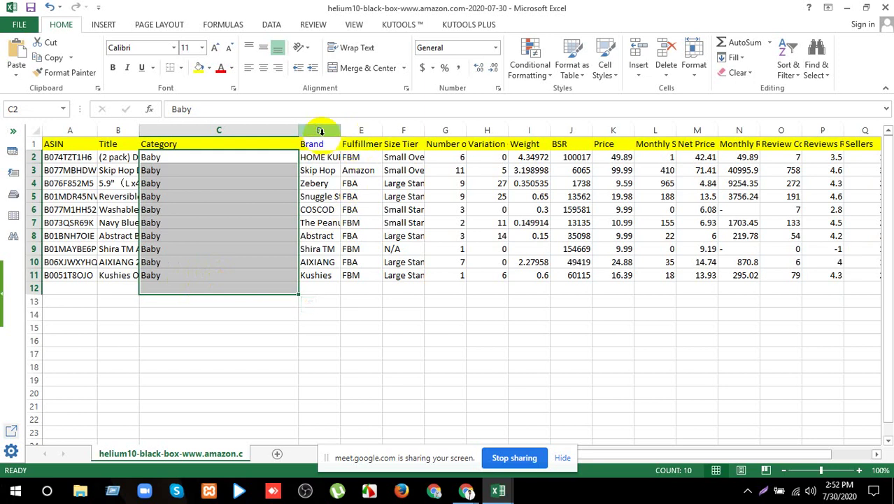
{"action": "left_click_drag", "start_coordinate": [340, 130], "coordinate": [420, 127]}
- Examine the column headers from Fulfillment through Monthly Sales and the monthly revenue figures
{"action": "left_click_drag", "start_coordinate": [350, 157], "coordinate": [357, 276]}
{"action": "left_click", "coordinate": [454, 145]}
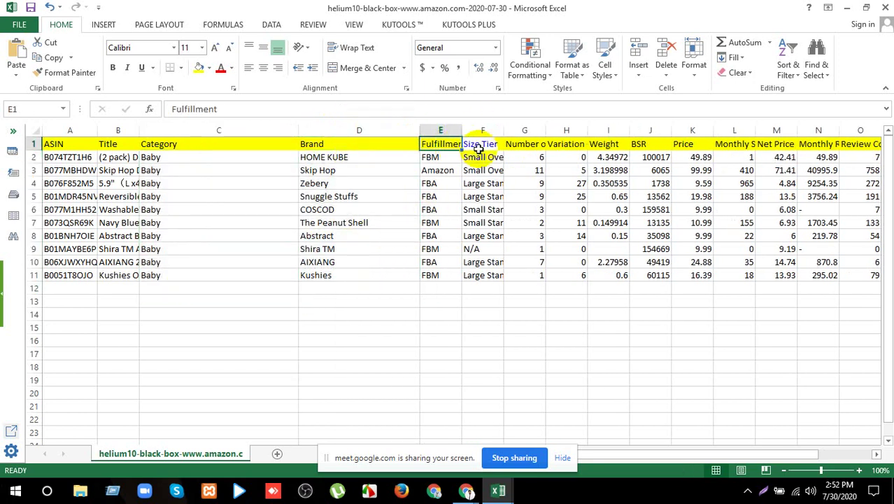
{"action": "left_click", "coordinate": [482, 145]}
{"action": "left_click", "coordinate": [522, 147]}
{"action": "left_click", "coordinate": [572, 146]}
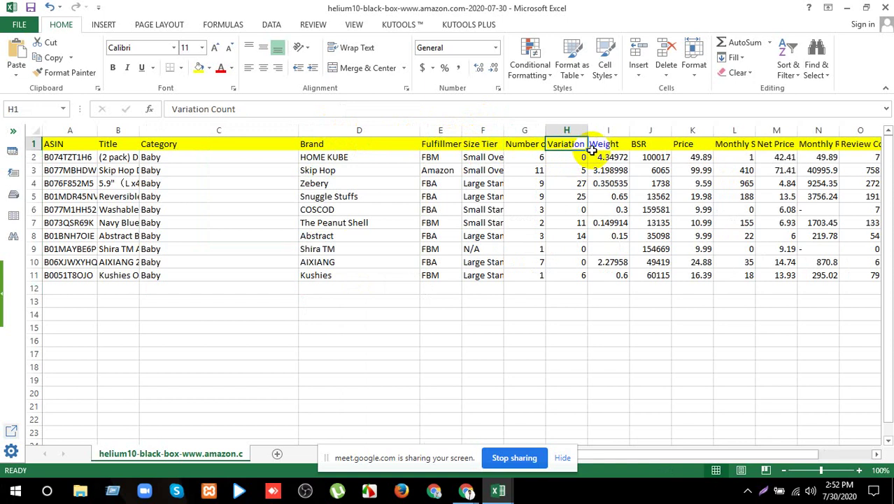
{"action": "left_click", "coordinate": [602, 146]}
{"action": "left_click", "coordinate": [638, 146]}
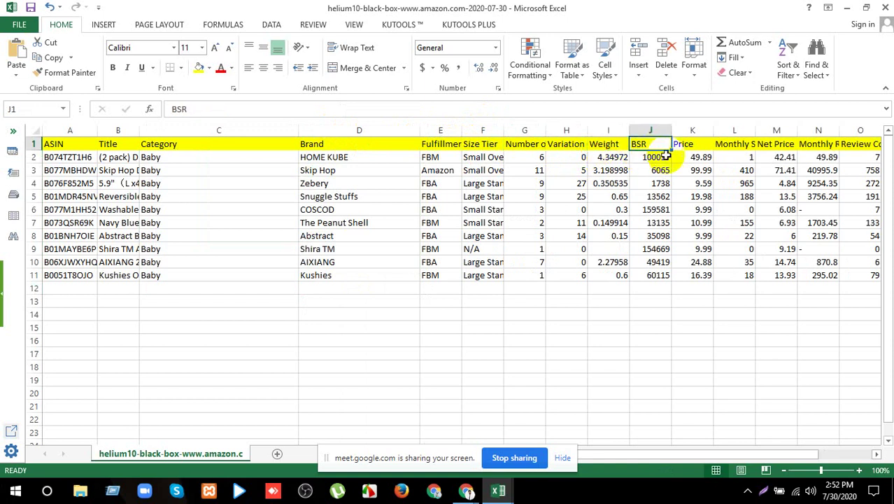
{"action": "left_click", "coordinate": [702, 146]}
{"action": "left_click", "coordinate": [743, 146]}
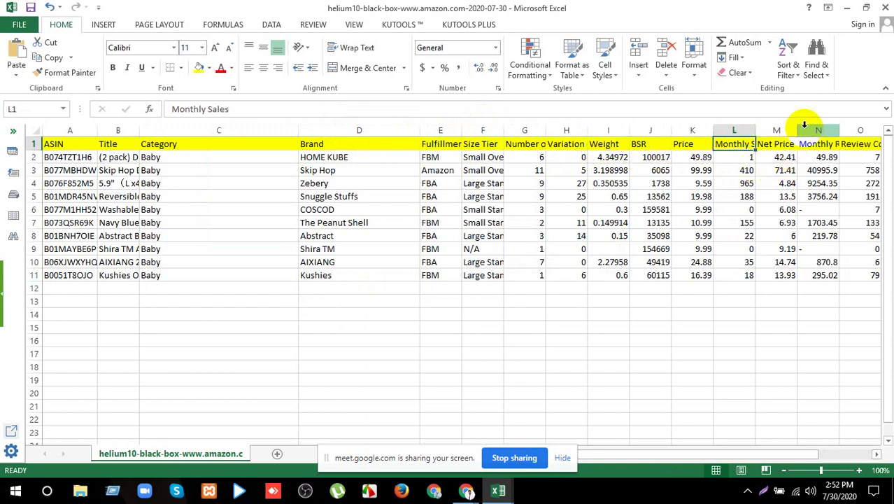
{"action": "left_click_drag", "start_coordinate": [821, 170], "coordinate": [821, 184]}
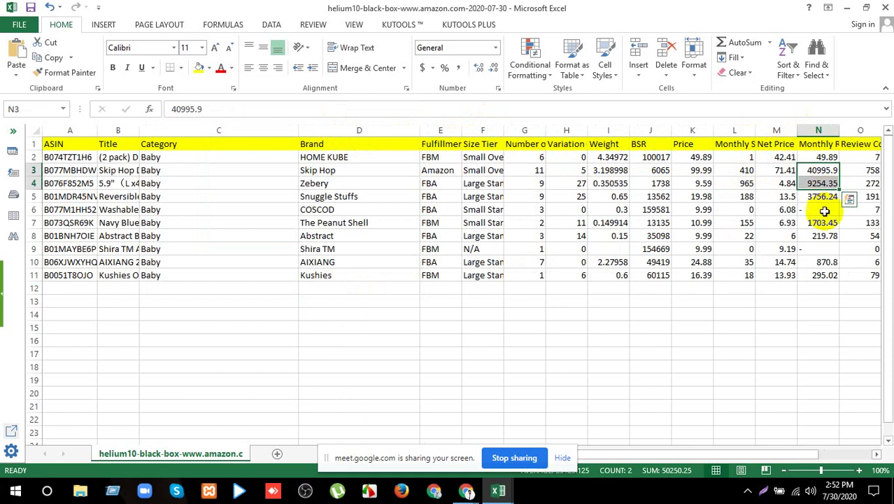
- Widen the Title column so that more of each product title can be read
{"action": "left_click", "coordinate": [315, 299]}
{"action": "left_click_drag", "start_coordinate": [219, 275], "coordinate": [210, 170]}
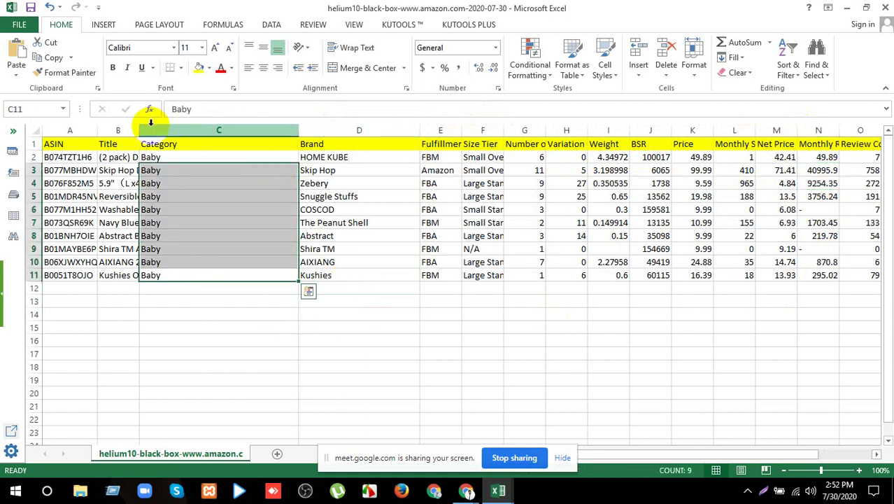
{"action": "left_click_drag", "start_coordinate": [143, 125], "coordinate": [261, 119]}
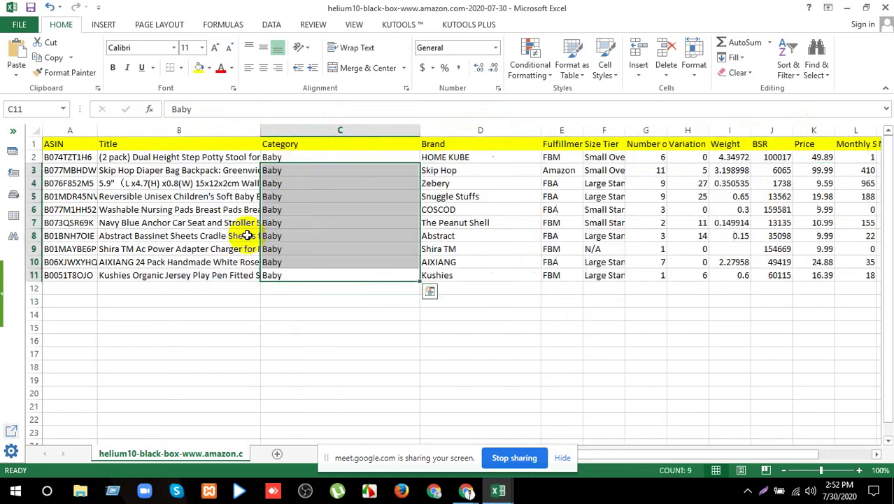
{"action": "left_click", "coordinate": [202, 301]}
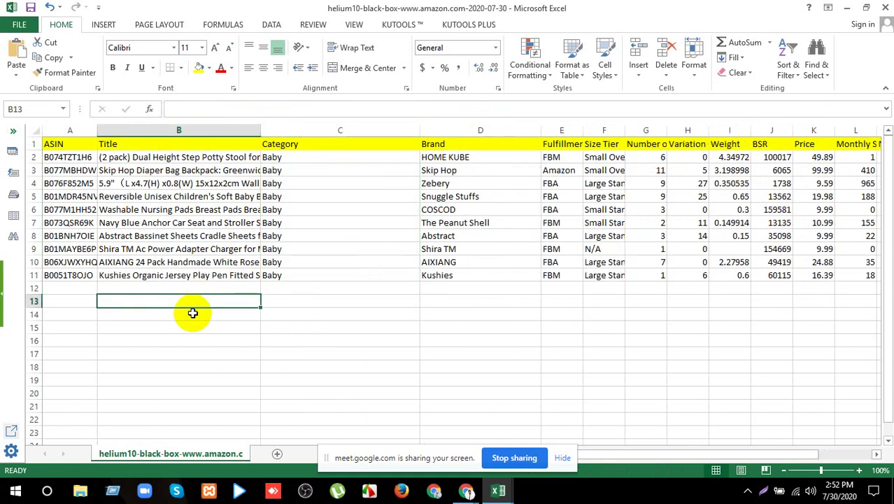
- Switch to the Black Box page in Chrome and look through the Baby product results
{"action": "mouse_move", "coordinate": [466, 490]}
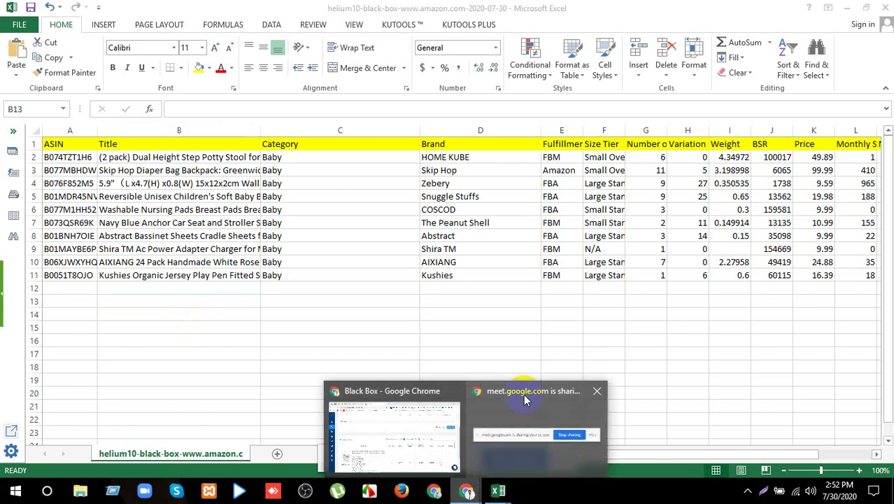
{"action": "left_click", "coordinate": [418, 429]}
{"action": "scroll", "coordinate": [494, 339], "scroll_direction": "down", "scroll_amount": 10}
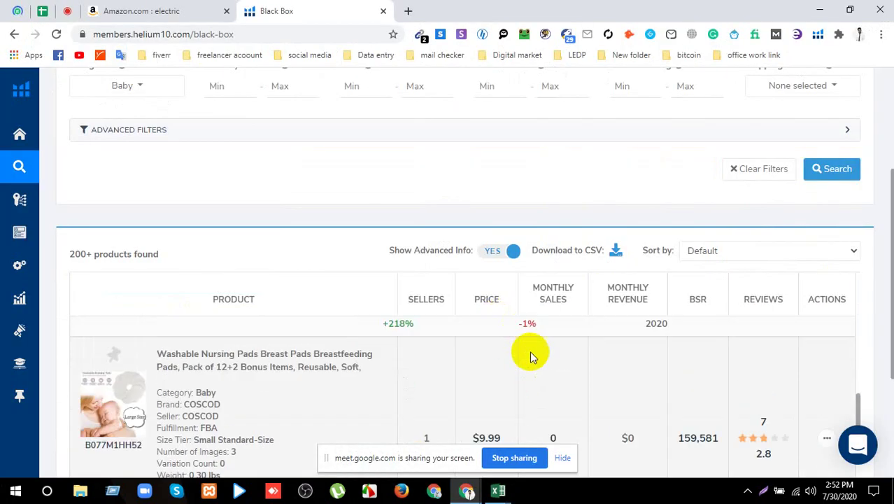
{"action": "scroll", "coordinate": [558, 384], "scroll_direction": "down", "scroll_amount": 3}
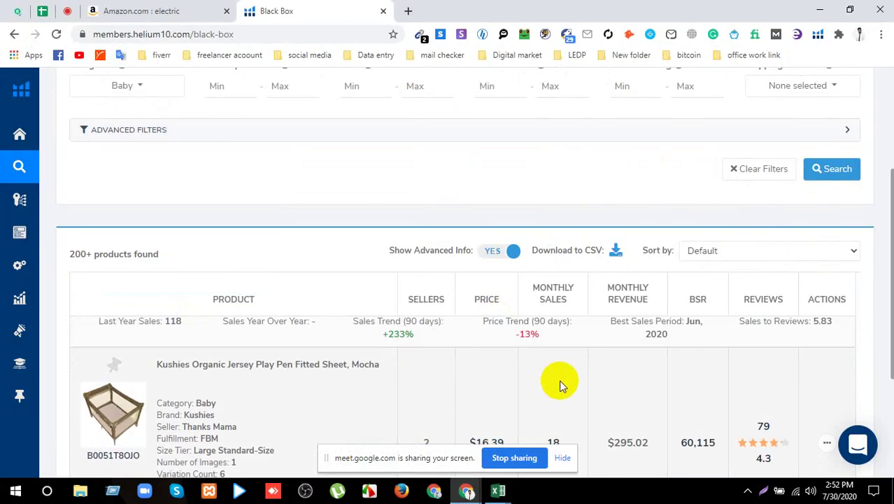
{"action": "scroll", "coordinate": [559, 384], "scroll_direction": "down", "scroll_amount": 3}
{"action": "scroll", "coordinate": [559, 382], "scroll_direction": "up", "scroll_amount": 15}
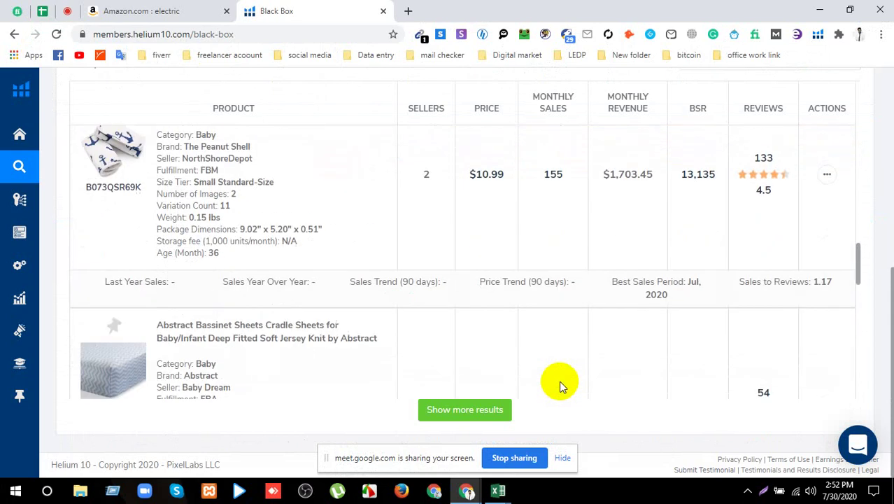
- Switch to the Keyword__07-30-2020 workbook in Excel and close it without saving its changes
{"action": "mouse_move", "coordinate": [498, 490]}
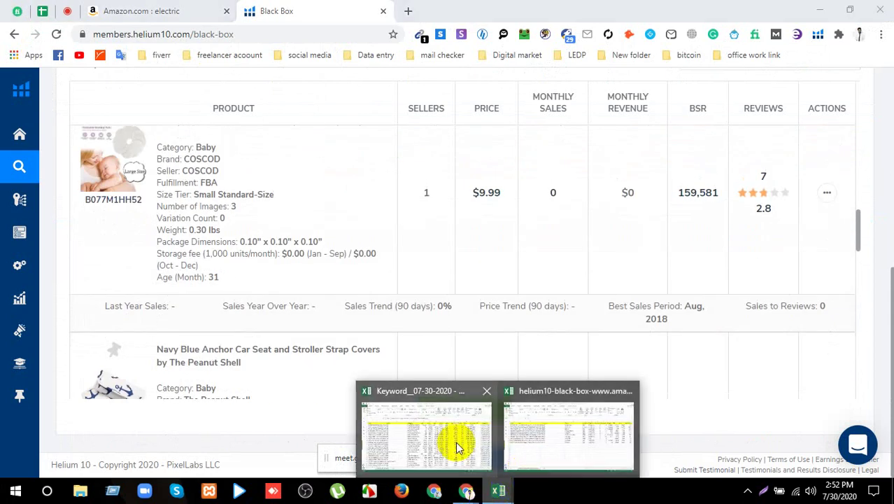
{"action": "left_click", "coordinate": [470, 423]}
{"action": "left_click", "coordinate": [886, 5]}
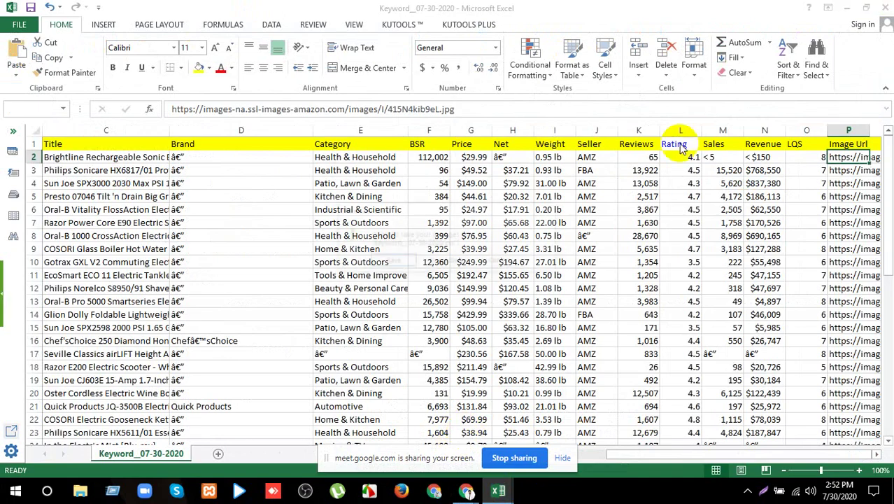
{"action": "left_click", "coordinate": [463, 256]}
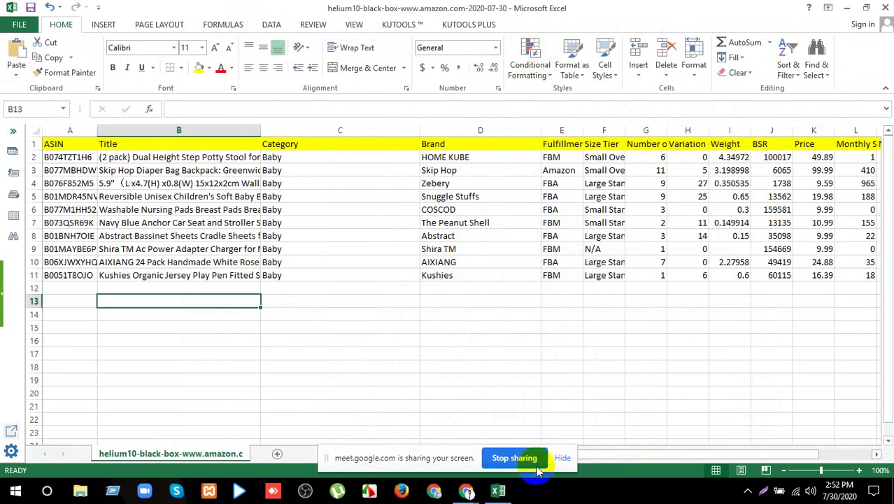
- Return to Black Box in Chrome and view the first product in the results list
{"action": "left_click", "coordinate": [295, 302]}
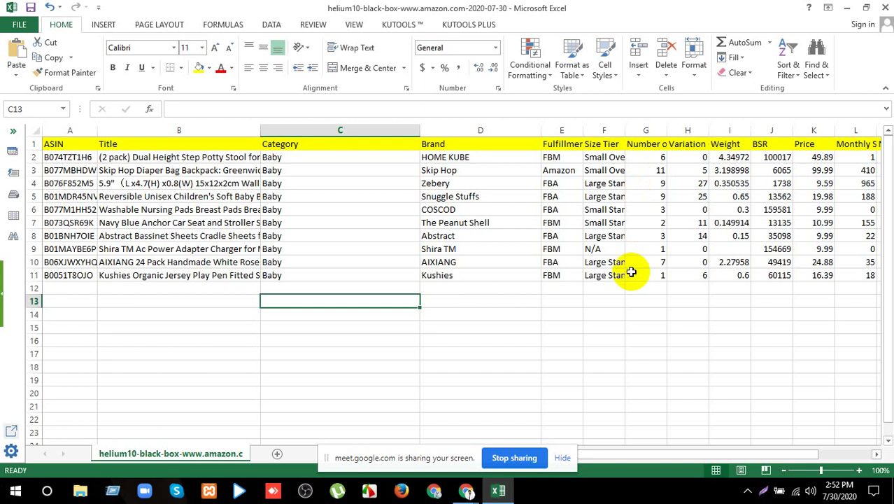
{"action": "mouse_move", "coordinate": [469, 492]}
{"action": "left_click", "coordinate": [409, 452]}
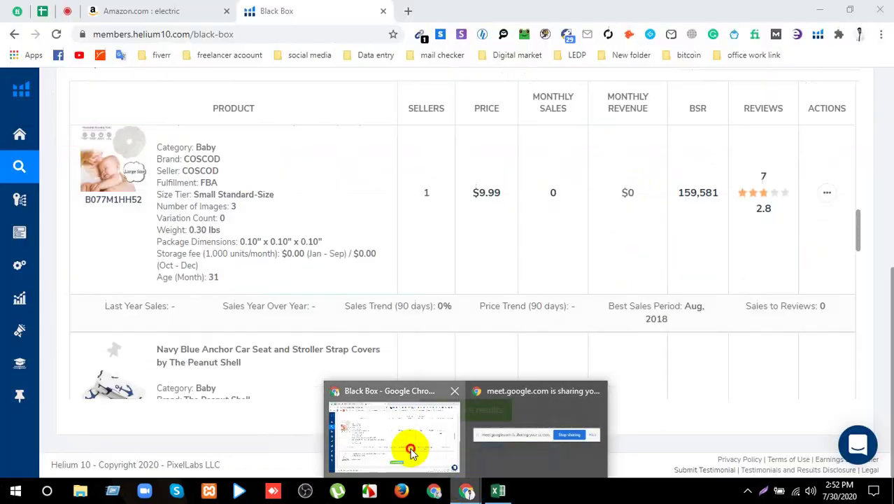
{"action": "scroll", "coordinate": [571, 368], "scroll_direction": "up", "scroll_amount": 10}
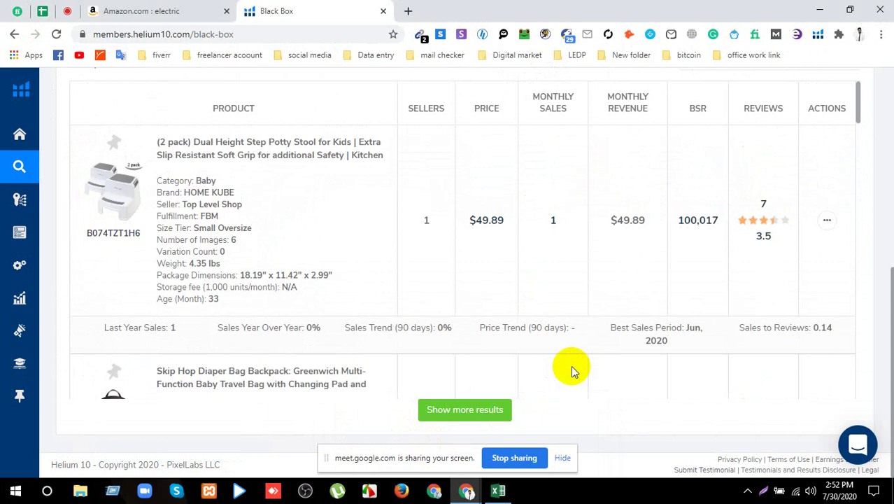
- Open Cerebro, the Reverse ASIN Lookup tool in Helium 10's keyword research section
{"action": "mouse_move", "coordinate": [13, 227]}
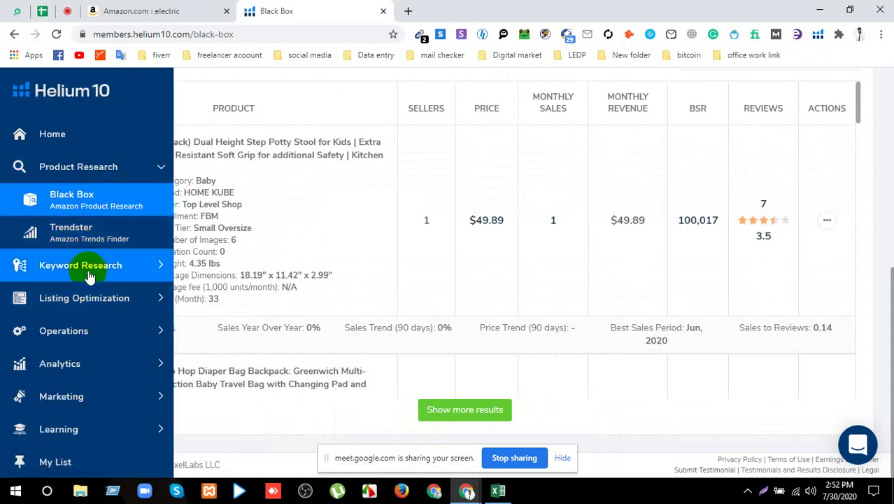
{"action": "left_click", "coordinate": [89, 275]}
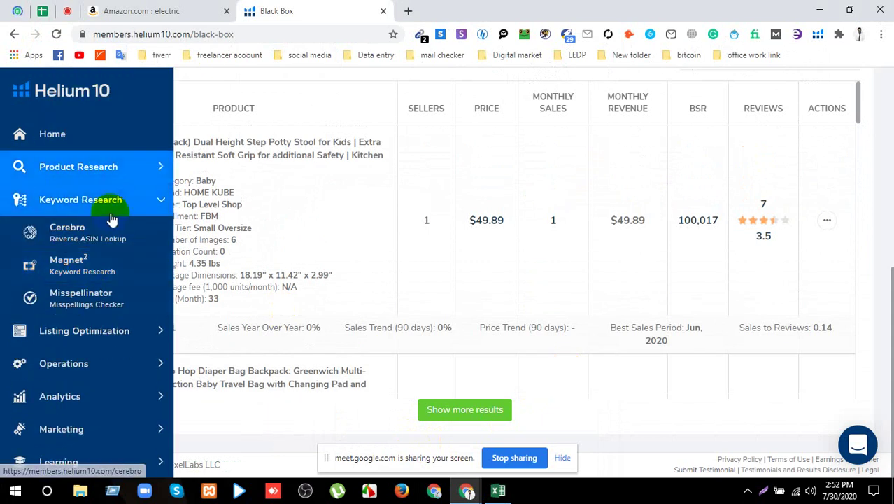
{"action": "left_click", "coordinate": [116, 245]}
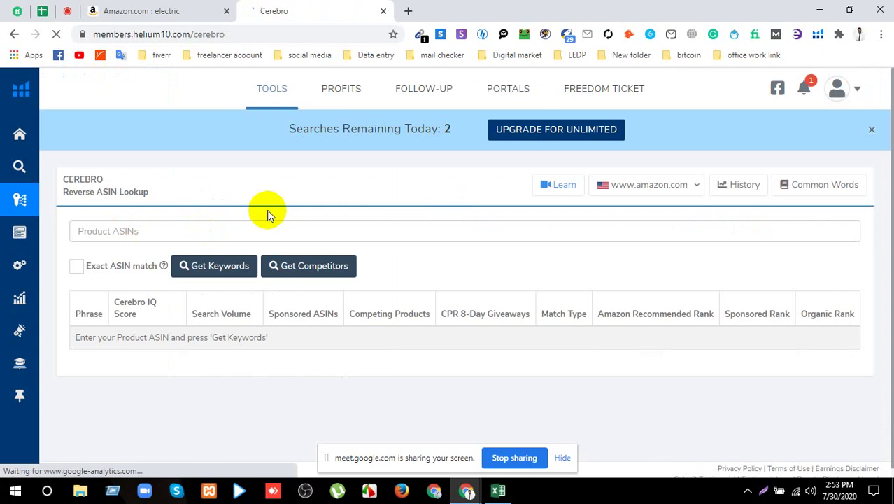
- Try to run a Cerebro lookup without entering any product ASIN
{"action": "left_click", "coordinate": [276, 266]}
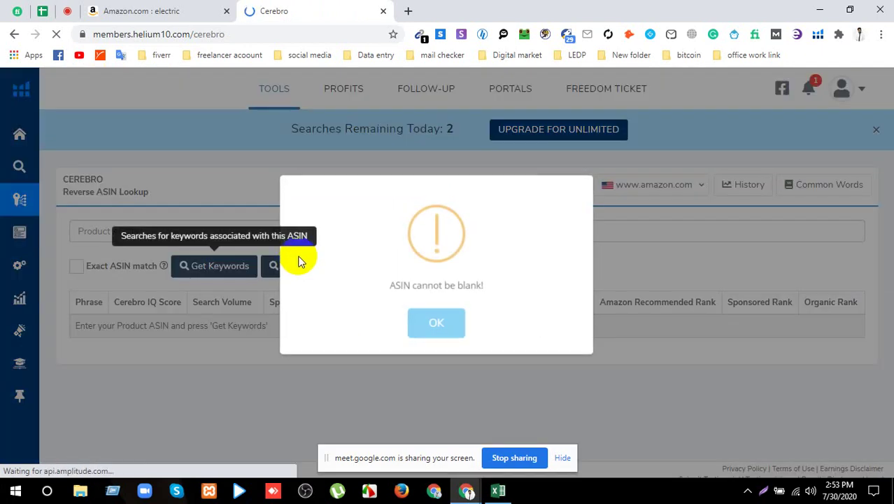
{"action": "left_click", "coordinate": [454, 326]}
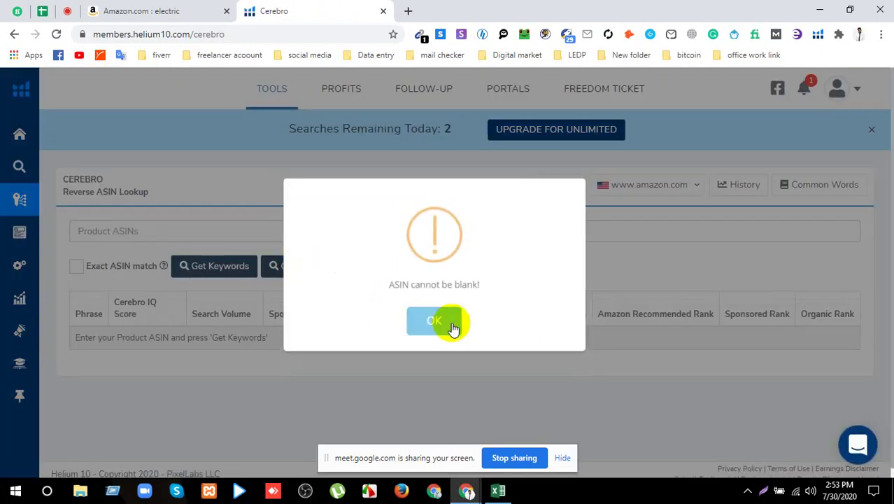
{"action": "left_click", "coordinate": [105, 232]}
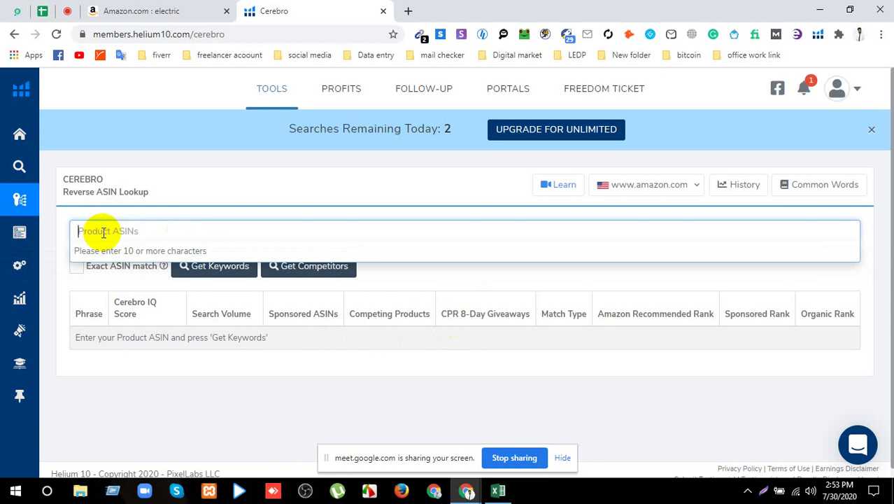
{"action": "left_click", "coordinate": [134, 368]}
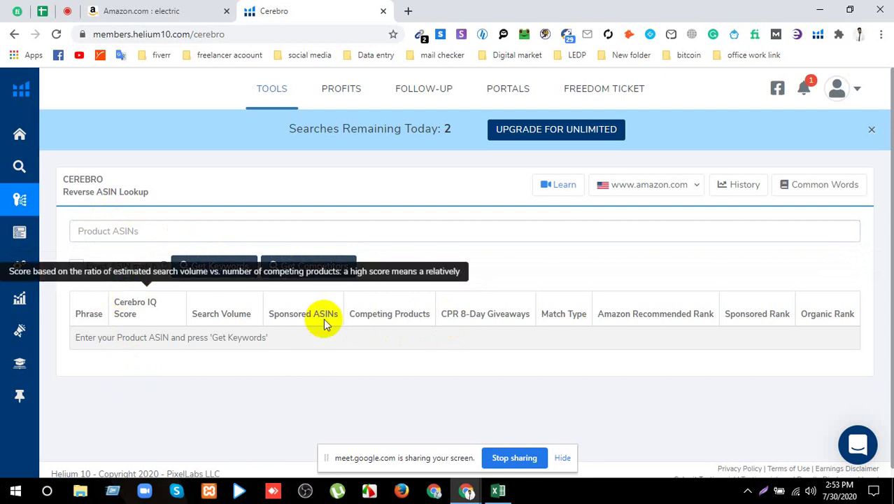
- Switch to the Google Meet page and copy the keyword "lipstrick" from the meeting chat
{"action": "left_click", "coordinate": [67, 10]}
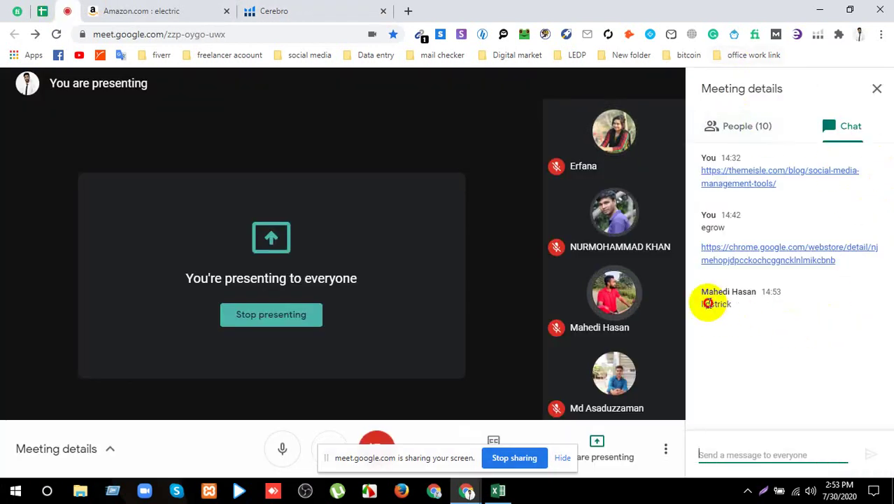
{"action": "double_click", "coordinate": [708, 305]}
{"action": "right_click", "coordinate": [708, 305]}
{"action": "left_click", "coordinate": [728, 313]}
- Return to Cerebro and try to get keywords for "lipstrick" as the product ASIN with Exact ASIN match enabled
{"action": "left_click", "coordinate": [274, 10]}
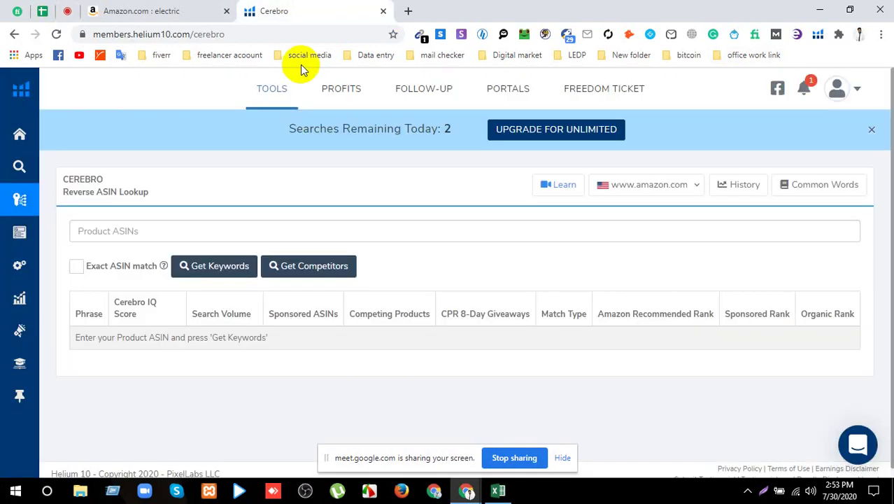
{"action": "left_click", "coordinate": [140, 225]}
{"action": "right_click", "coordinate": [140, 227]}
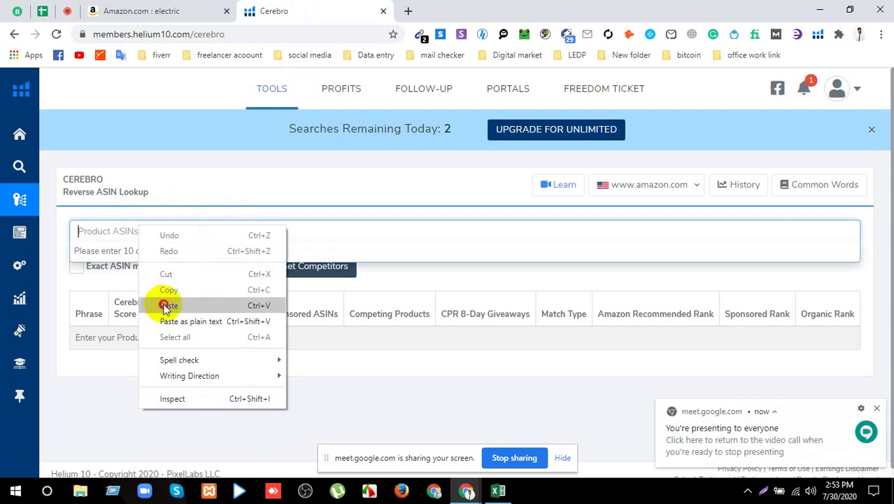
{"action": "left_click", "coordinate": [163, 304]}
{"action": "left_click", "coordinate": [75, 267]}
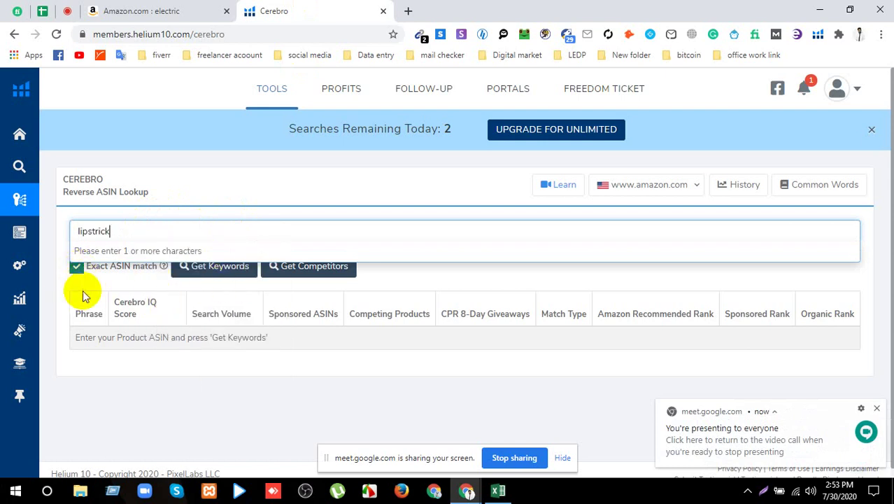
{"action": "left_click", "coordinate": [217, 272]}
{"action": "left_click", "coordinate": [426, 333]}
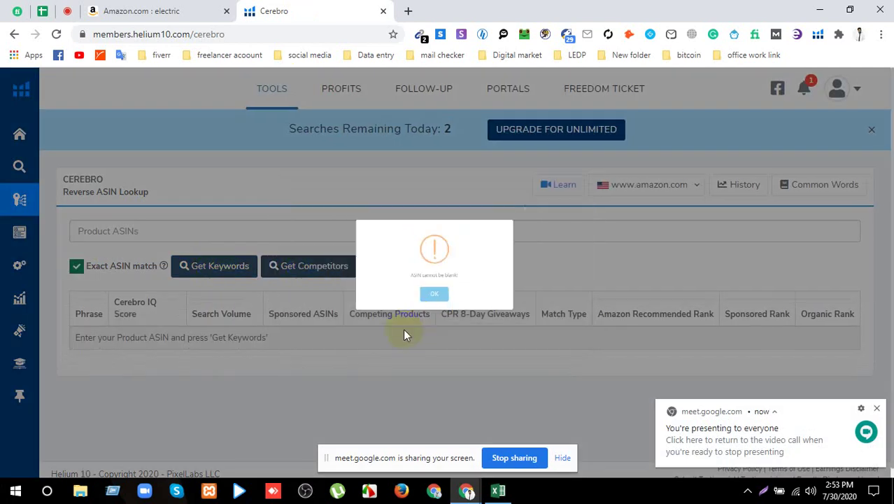
{"action": "left_click", "coordinate": [205, 266]}
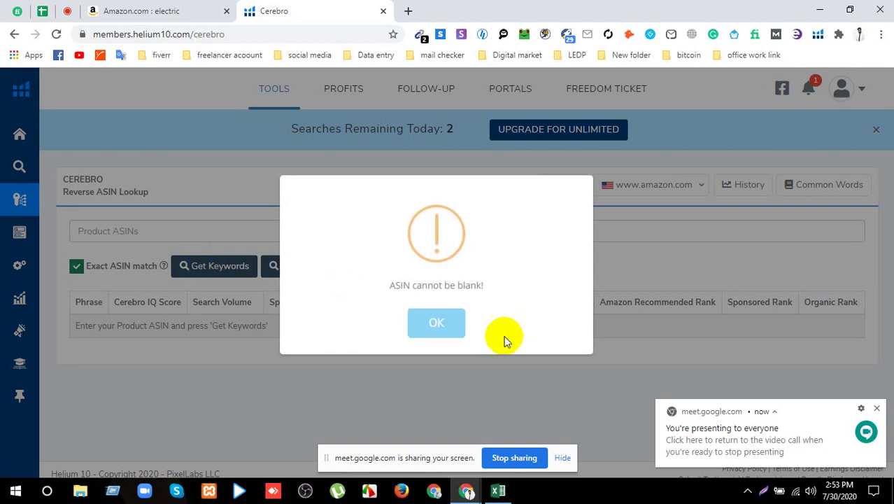
{"action": "left_click", "coordinate": [453, 329]}
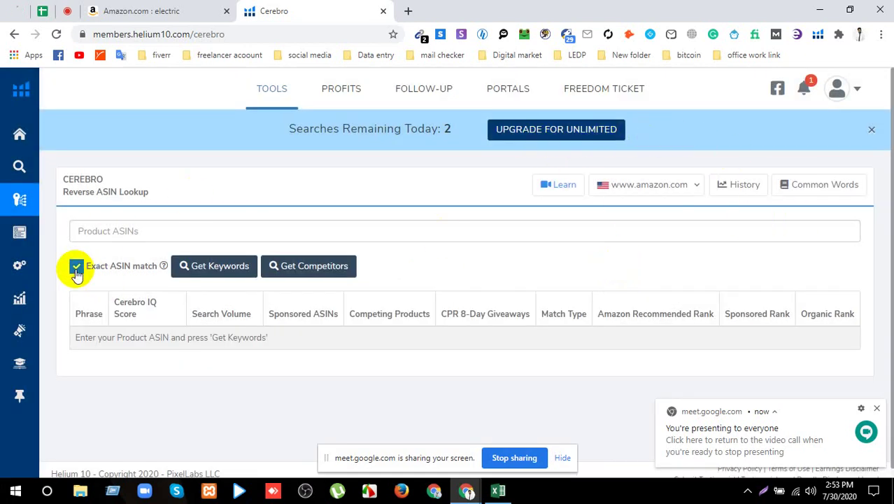
- Open Helium 10's Black Box product research tool and display its Keywords search filters
{"action": "mouse_move", "coordinate": [26, 146]}
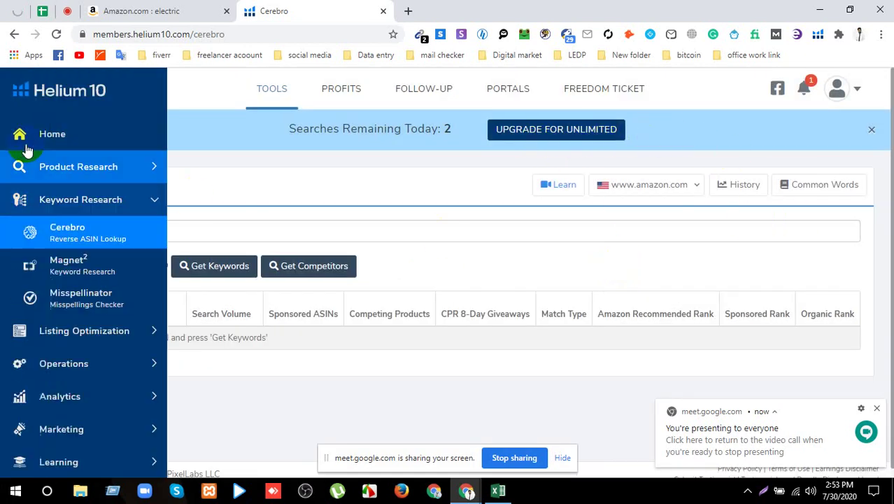
{"action": "left_click", "coordinate": [163, 172]}
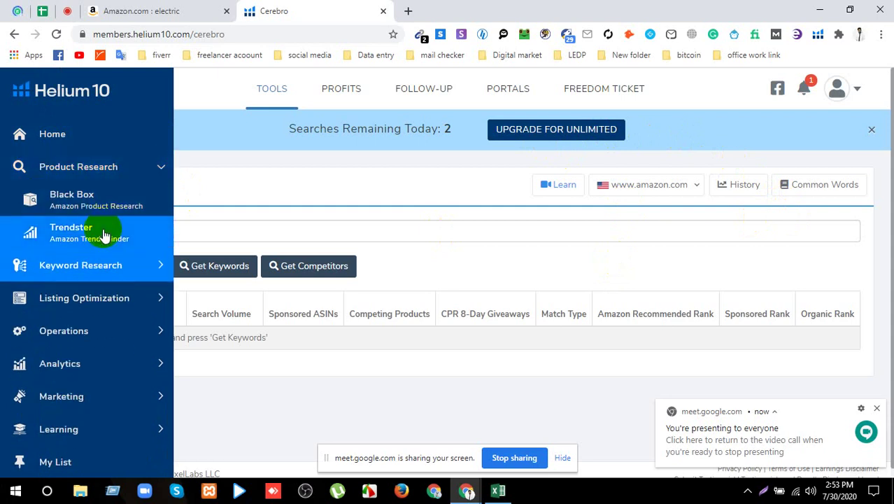
{"action": "left_click", "coordinate": [109, 207]}
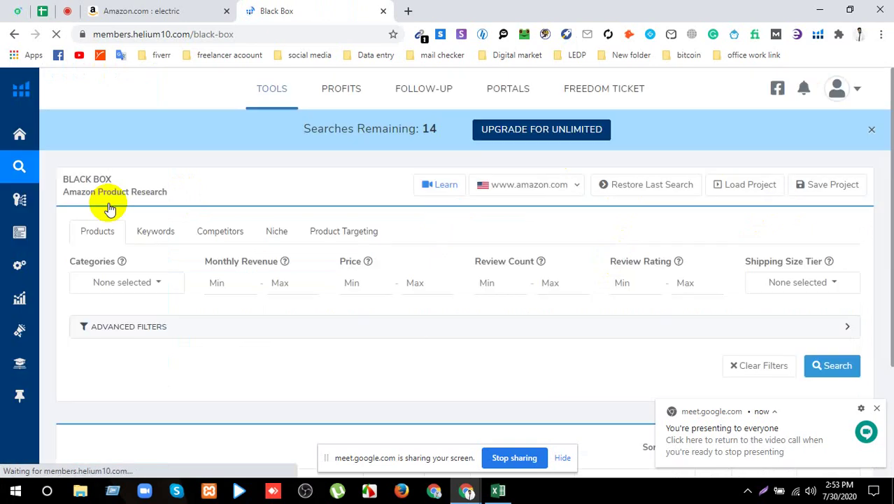
{"action": "left_click", "coordinate": [159, 235]}
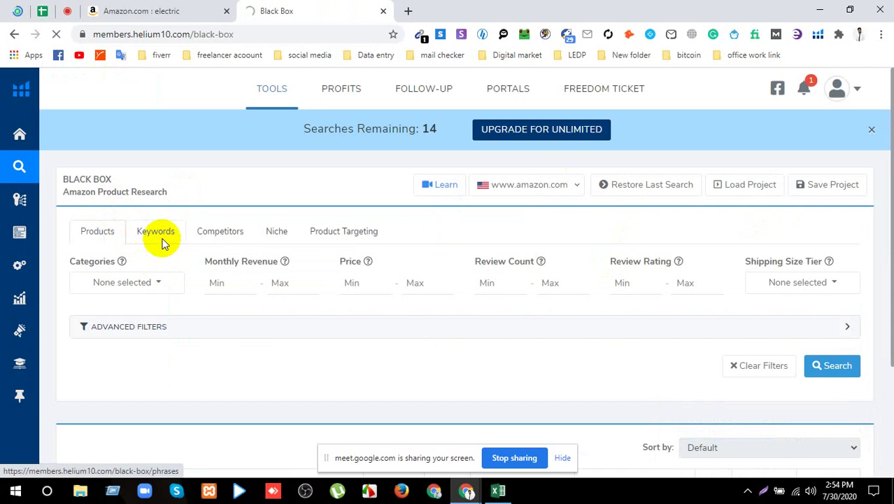
{"action": "left_click", "coordinate": [161, 235]}
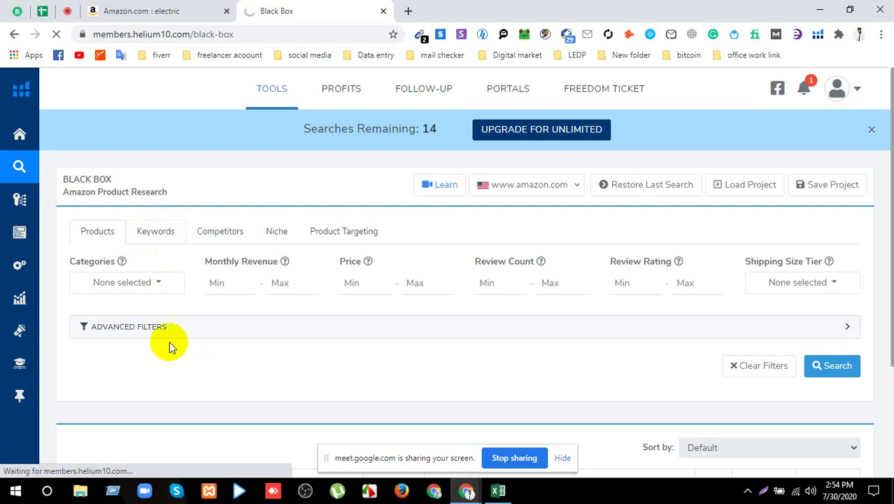
{"action": "left_click", "coordinate": [165, 238]}
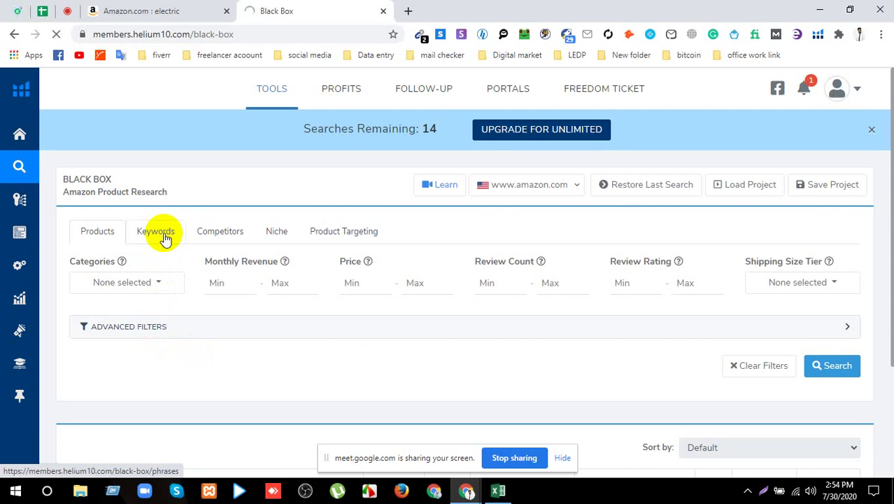
{"action": "left_click", "coordinate": [165, 238]}
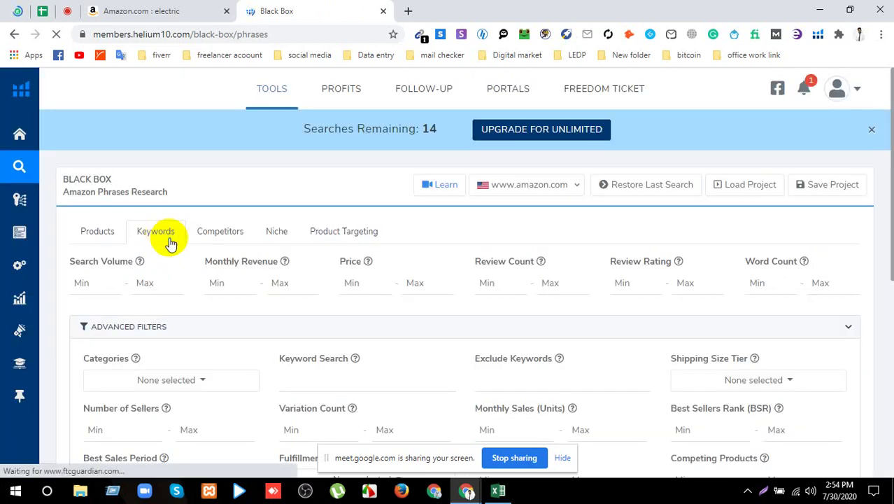
- Paste "lipstrick" as the Keyword Search filter and run the phrase search
{"action": "scroll", "coordinate": [149, 311], "scroll_direction": "down", "scroll_amount": 1}
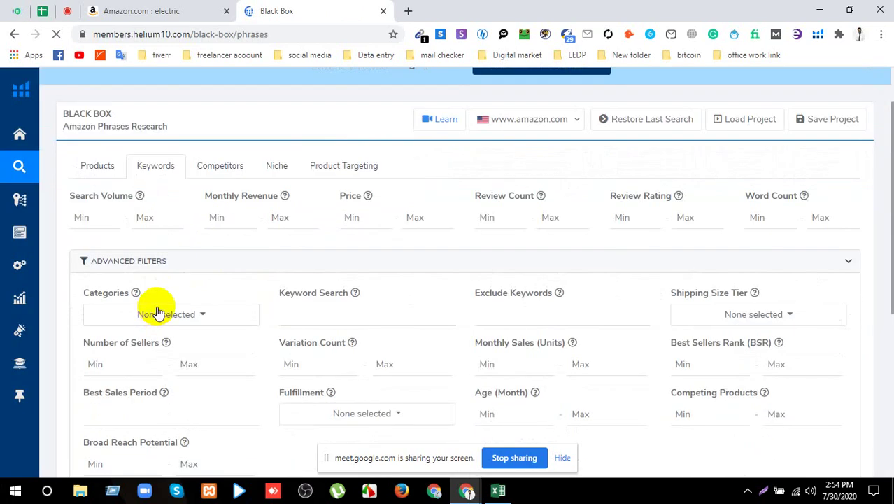
{"action": "right_click", "coordinate": [312, 318]}
{"action": "left_click", "coordinate": [342, 213]}
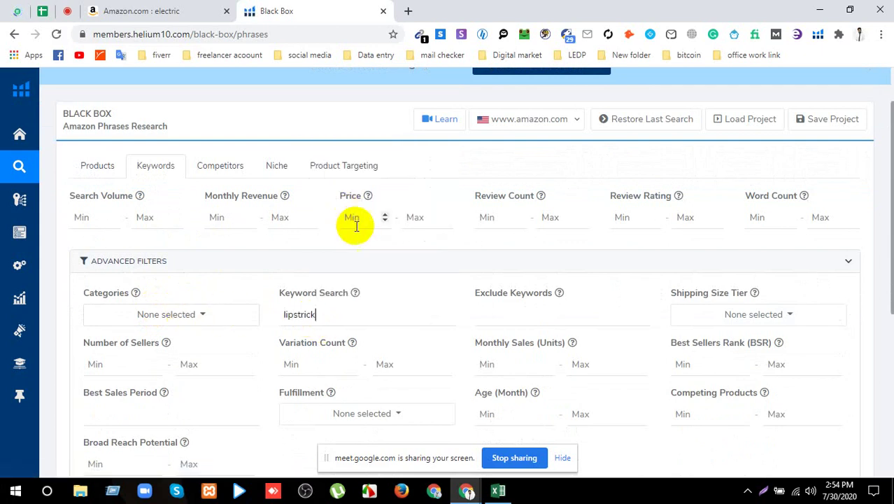
{"action": "left_click", "coordinate": [300, 316]}
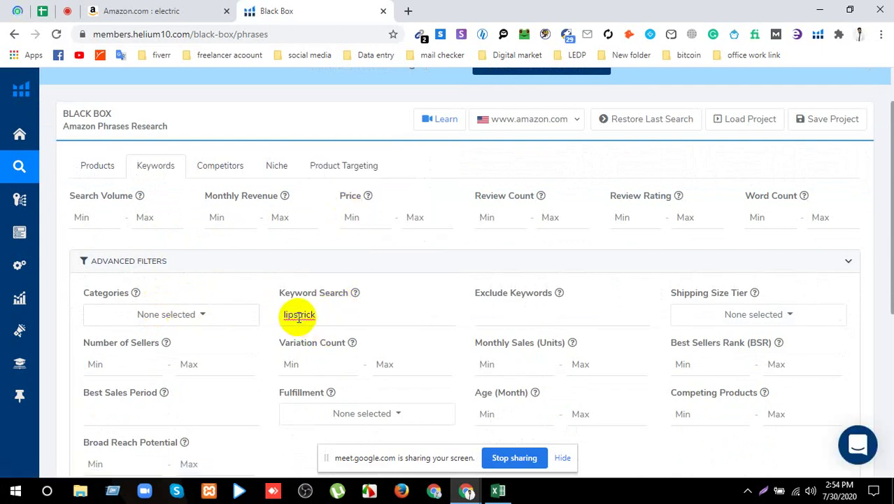
{"action": "scroll", "coordinate": [301, 316], "scroll_direction": "down", "scroll_amount": 2}
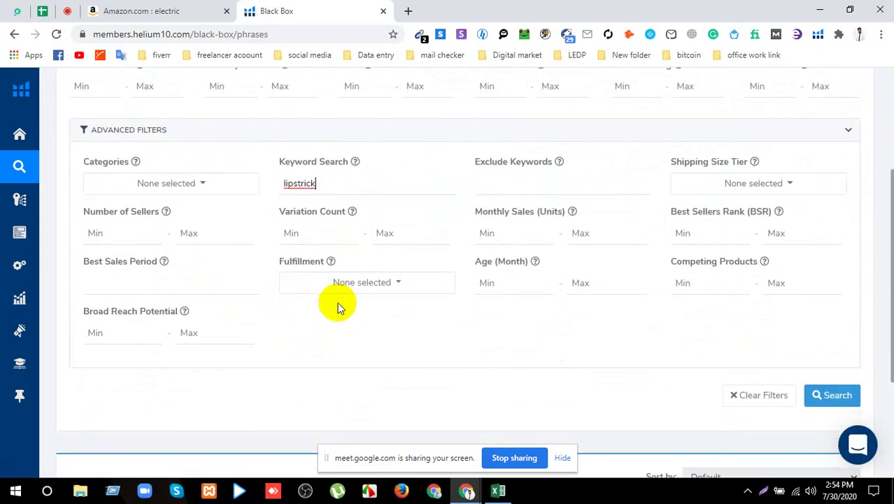
{"action": "left_click", "coordinate": [815, 399]}
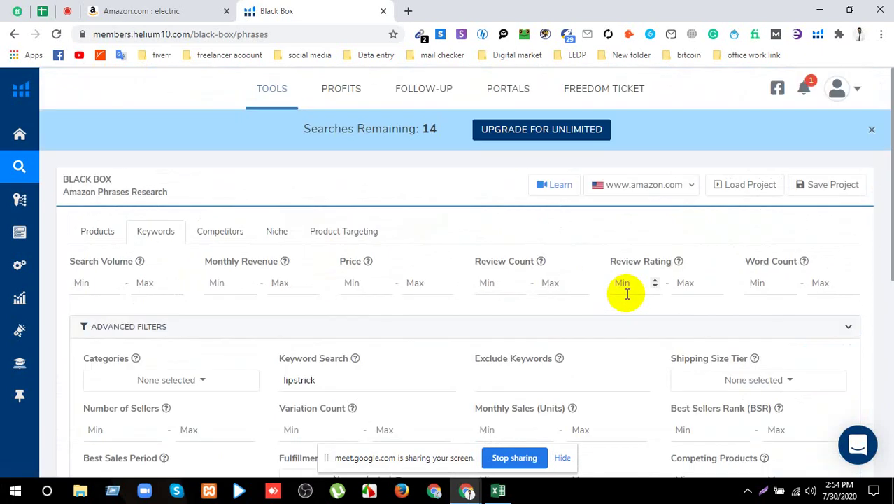
- Check the phrase results for the keyword search, and close the Black Box page
{"action": "scroll", "coordinate": [627, 294], "scroll_direction": "down", "scroll_amount": 5}
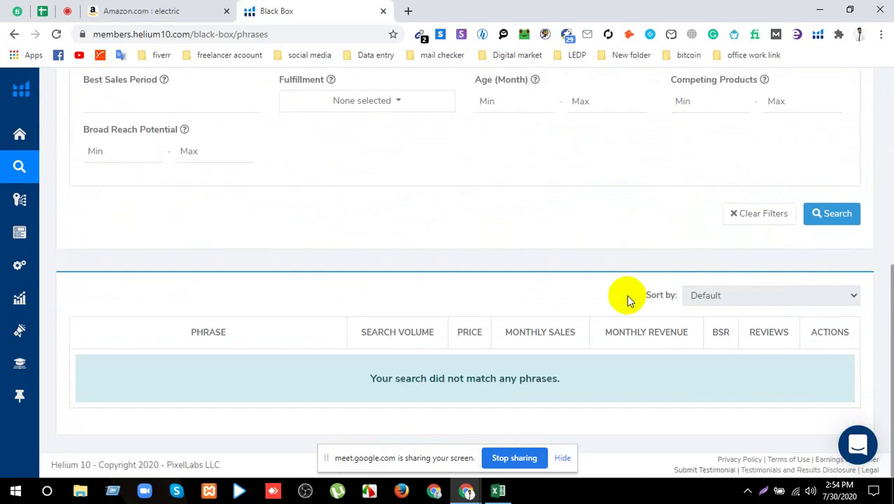
{"action": "scroll", "coordinate": [627, 295], "scroll_direction": "up", "scroll_amount": 3}
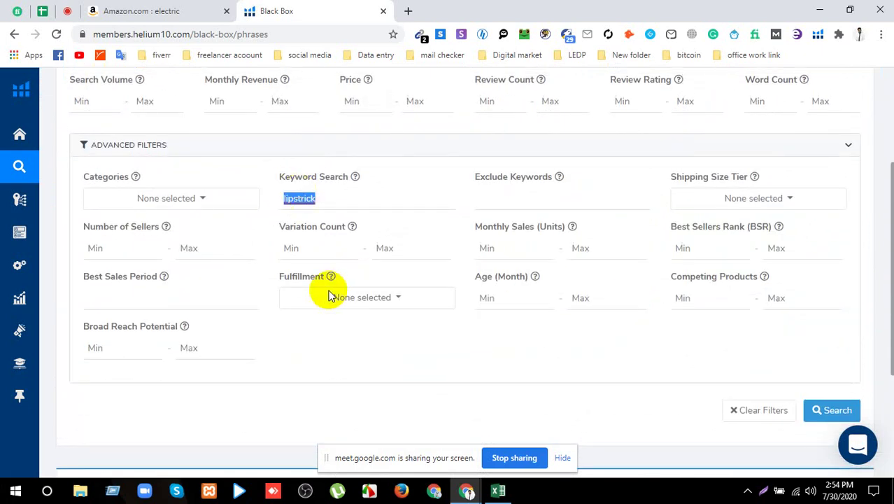
{"action": "scroll", "coordinate": [329, 289], "scroll_direction": "up", "scroll_amount": 3}
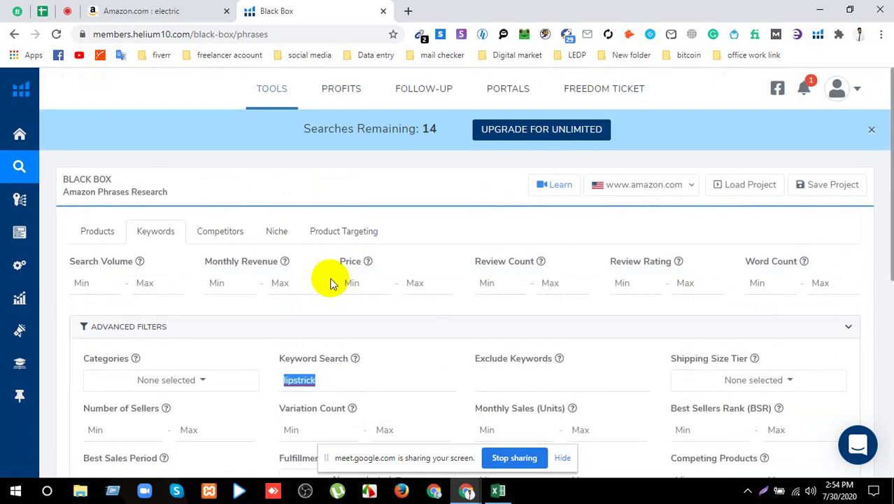
{"action": "left_click", "coordinate": [555, 185]}
{"action": "left_click", "coordinate": [383, 12]}
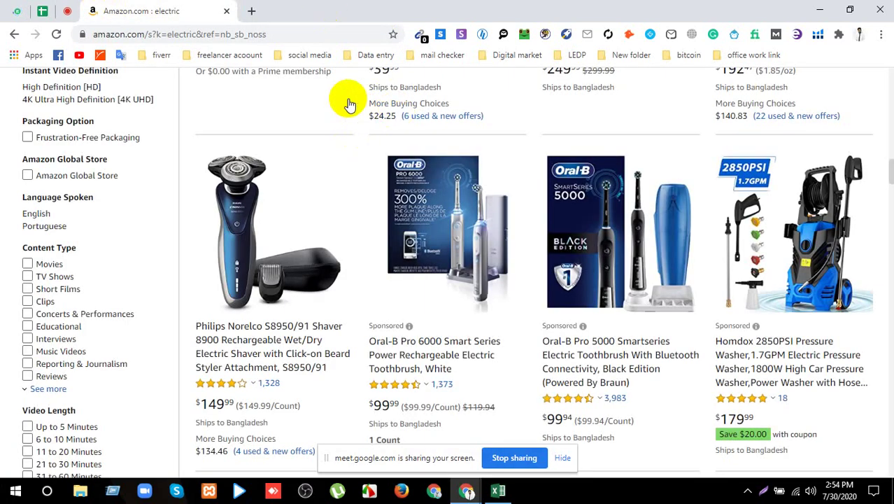
- Replace "electric" with the copied "lipstrick" in Amazon's product search and run the search
{"action": "scroll", "coordinate": [322, 252], "scroll_direction": "up", "scroll_amount": 15}
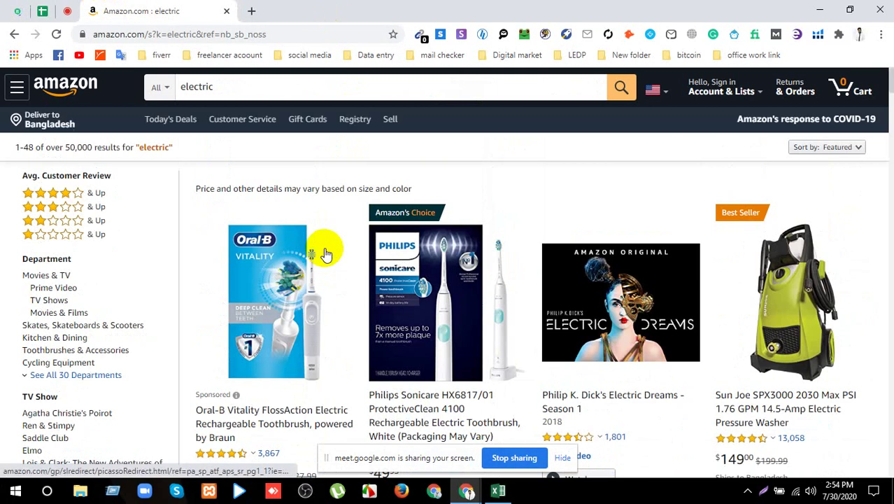
{"action": "double_click", "coordinate": [196, 89]}
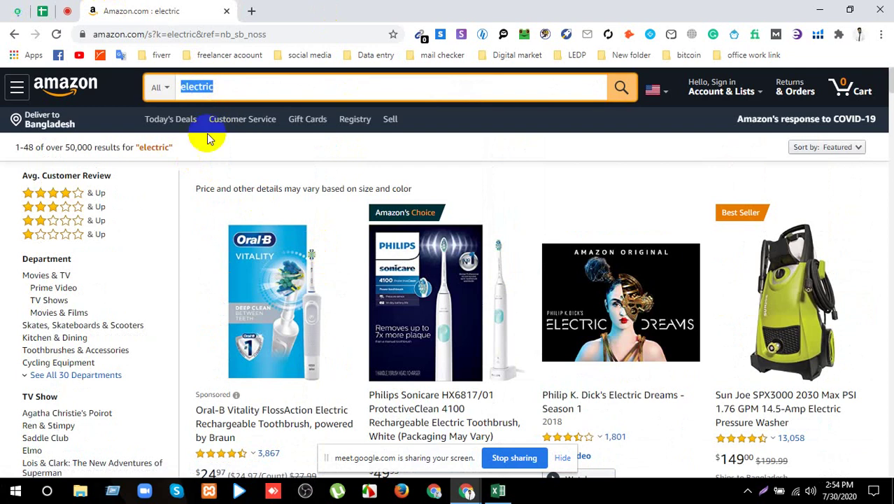
{"action": "right_click", "coordinate": [195, 89]}
{"action": "left_click", "coordinate": [229, 174]}
{"action": "left_click", "coordinate": [212, 86]}
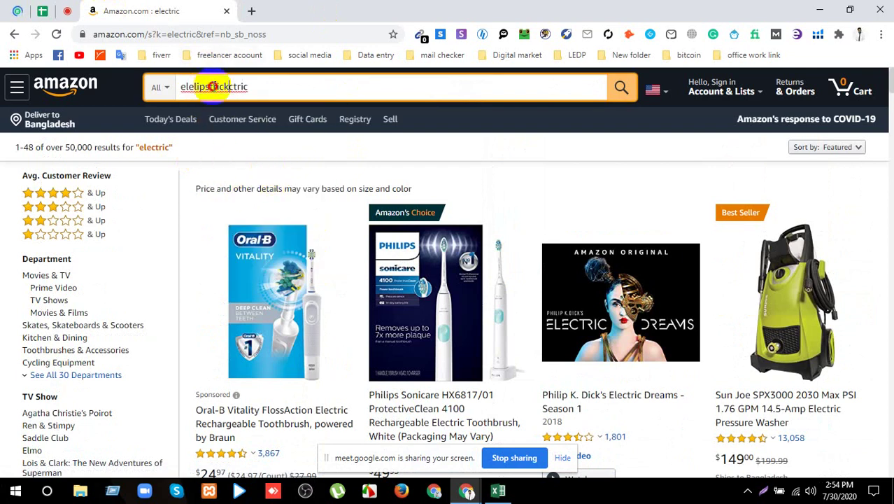
{"action": "double_click", "coordinate": [213, 86]}
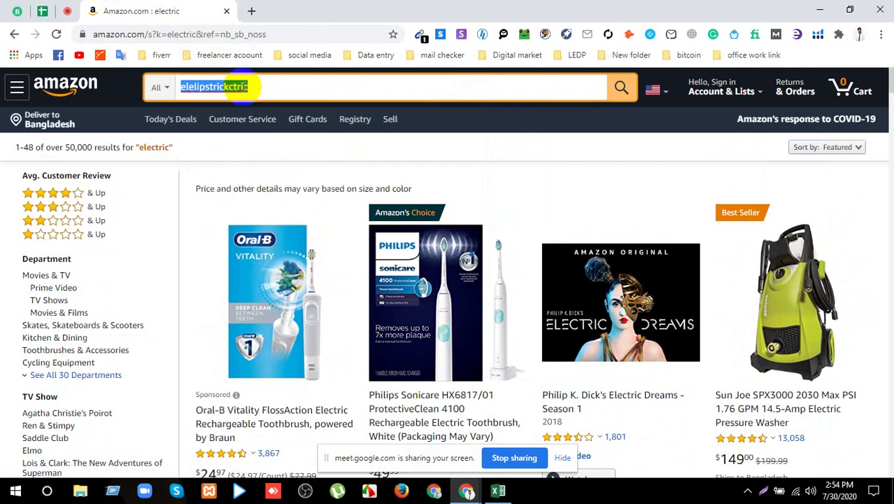
{"action": "right_click", "coordinate": [238, 86]}
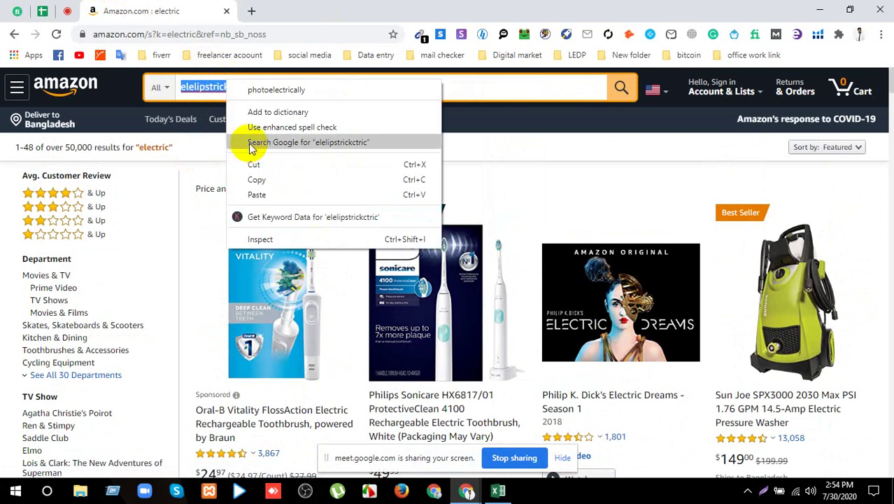
{"action": "left_click", "coordinate": [245, 192]}
{"action": "left_click", "coordinate": [621, 87]}
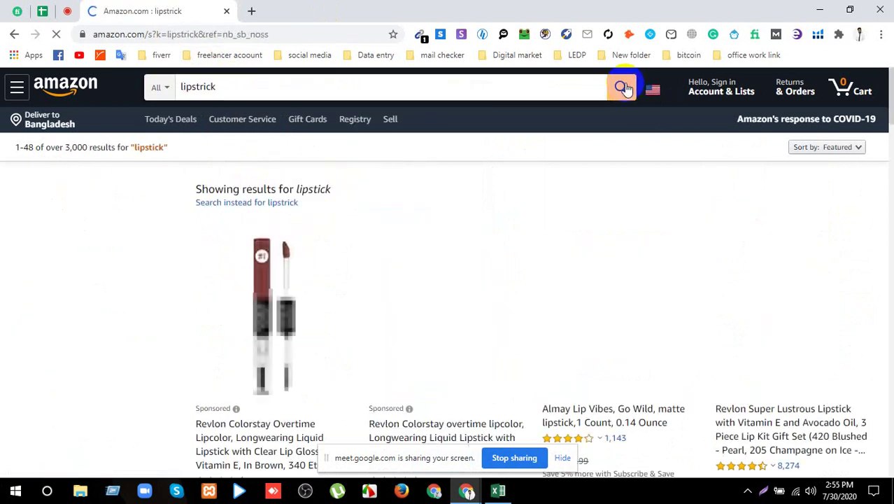
- Look over the first results and copy the corrected spelling "lipstick" from the results heading
{"action": "scroll", "coordinate": [480, 225], "scroll_direction": "down", "scroll_amount": 1}
{"action": "scroll", "coordinate": [483, 234], "scroll_direction": "down", "scroll_amount": 3}
{"action": "scroll", "coordinate": [483, 235], "scroll_direction": "up", "scroll_amount": 3}
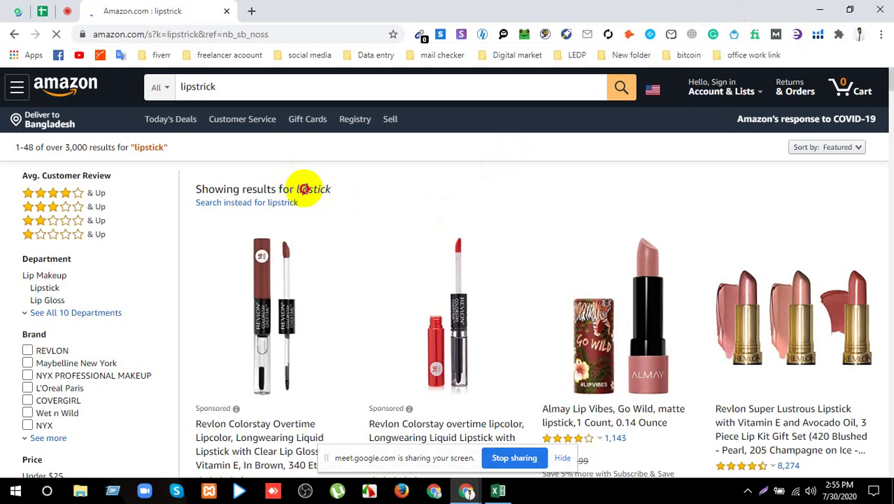
{"action": "double_click", "coordinate": [336, 188]}
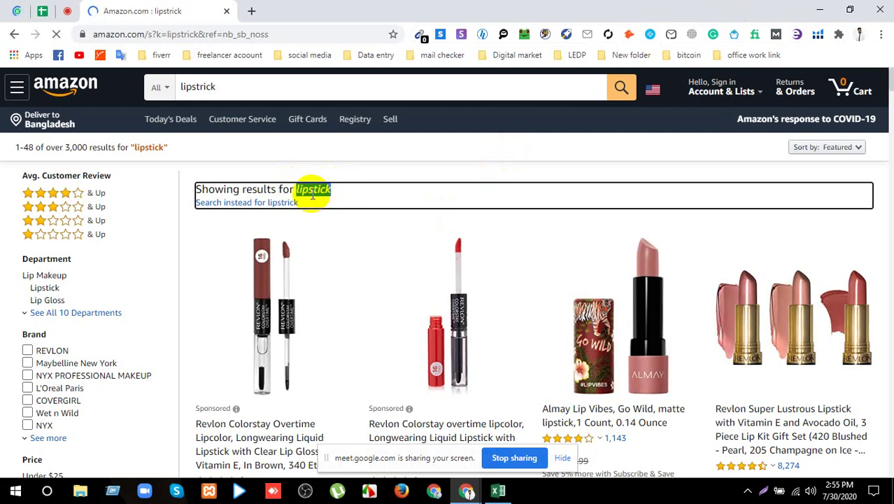
{"action": "right_click", "coordinate": [312, 193]}
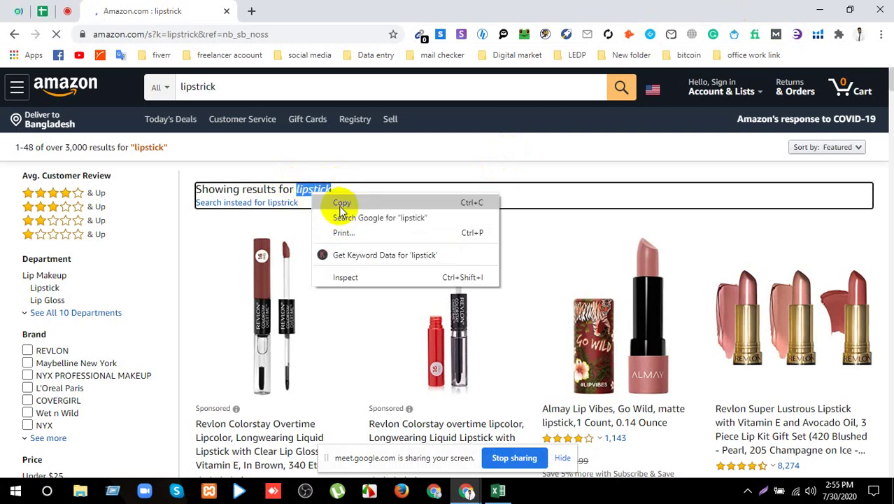
{"action": "left_click", "coordinate": [341, 201]}
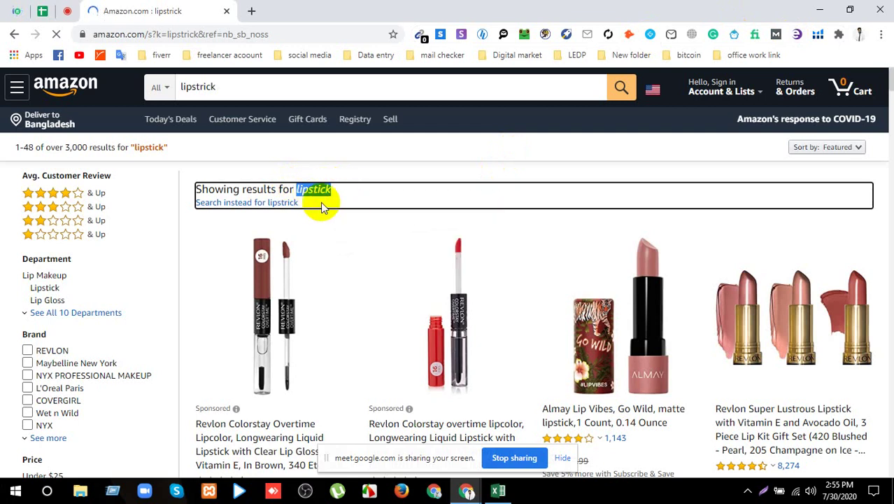
{"action": "left_click", "coordinate": [274, 201]}
- Admit the waiting participant to the meeting, and copy "lipstick" from the newest chat message for use on Amazon
{"action": "left_click", "coordinate": [68, 11]}
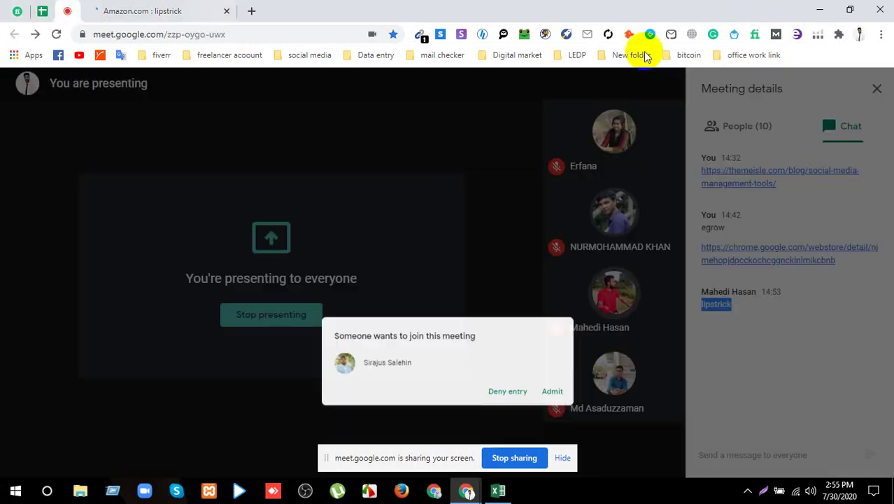
{"action": "left_click", "coordinate": [574, 309]}
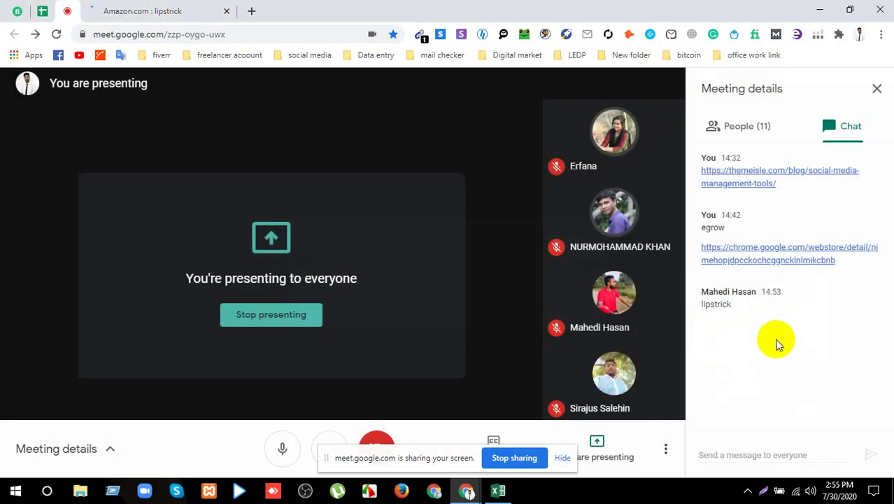
{"action": "left_click", "coordinate": [715, 345]}
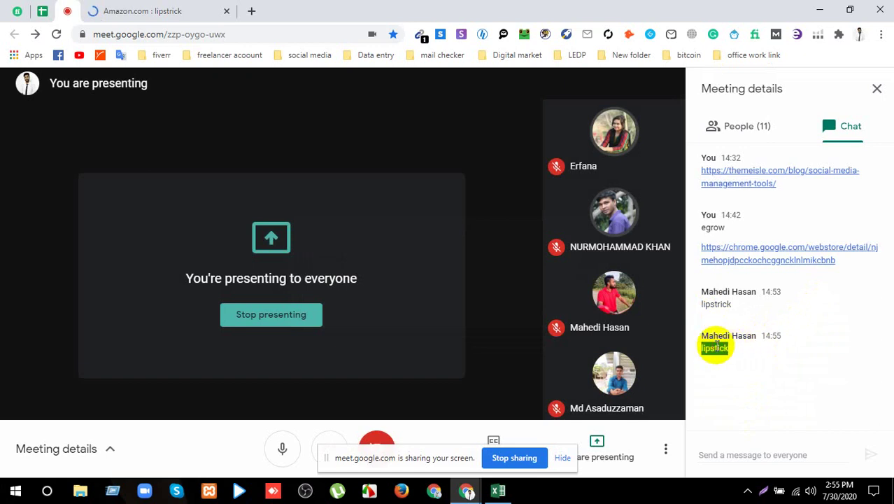
{"action": "right_click", "coordinate": [716, 348]}
{"action": "left_click", "coordinate": [731, 355]}
{"action": "left_click", "coordinate": [210, 11]}
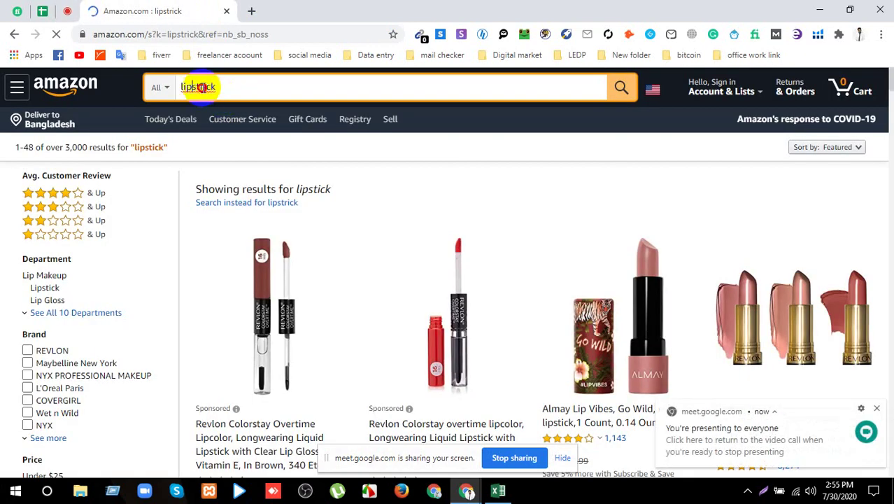
- Replace the misspelled Amazon search term with the copied "lipstick" and run the search
{"action": "right_click", "coordinate": [202, 89]}
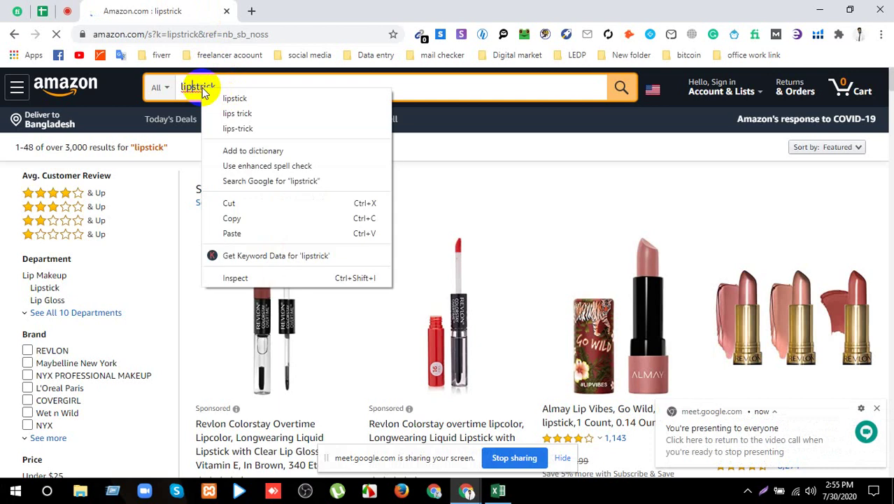
{"action": "key", "text": "Escape"}
{"action": "right_click", "coordinate": [204, 88]}
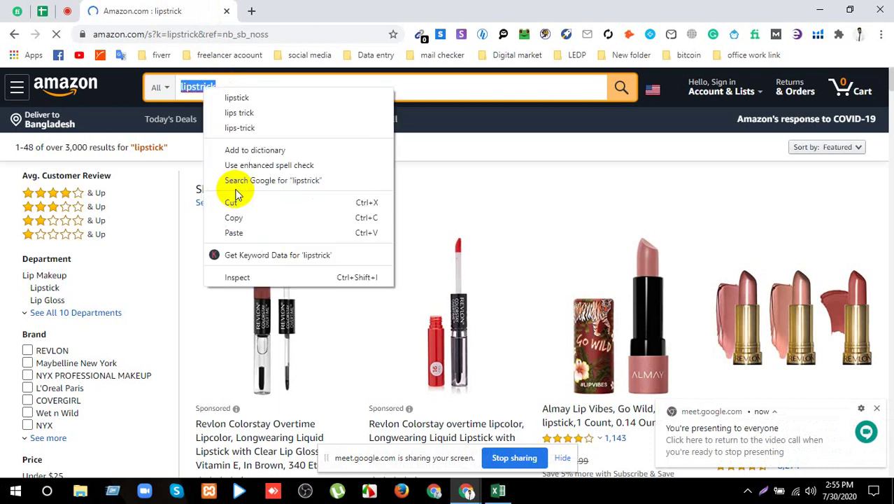
{"action": "left_click", "coordinate": [232, 232]}
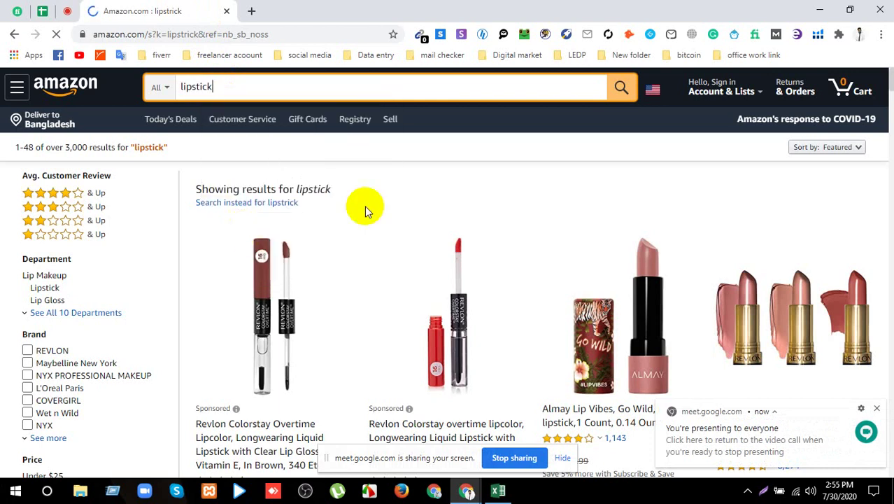
{"action": "left_click", "coordinate": [618, 90]}
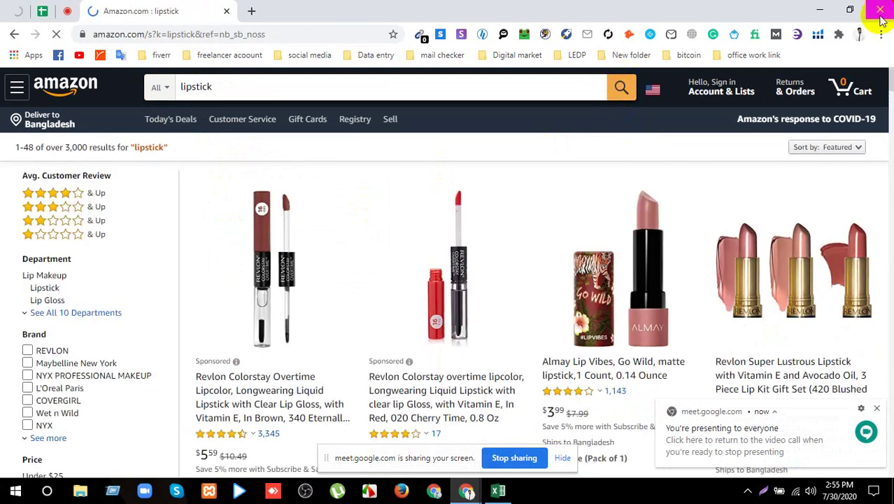
- Try Helium 10's Xray product research on the lipstick results, and close its window
{"action": "left_click", "coordinate": [819, 35]}
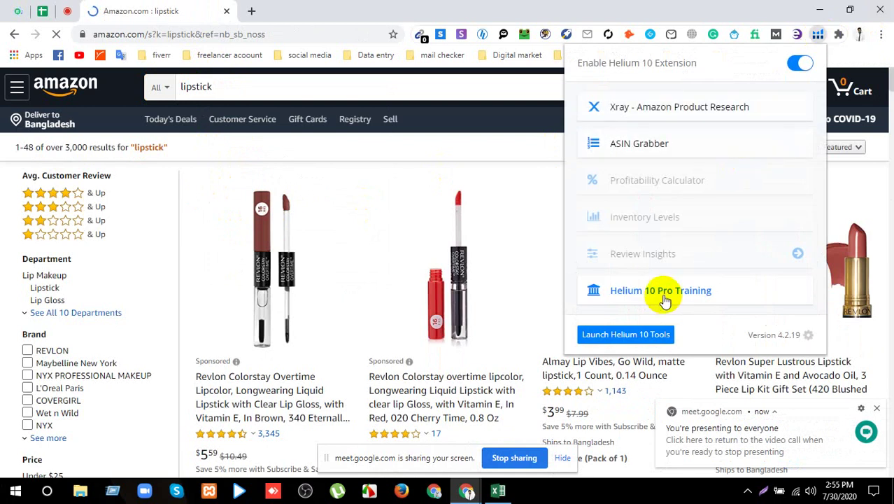
{"action": "left_click", "coordinate": [669, 109]}
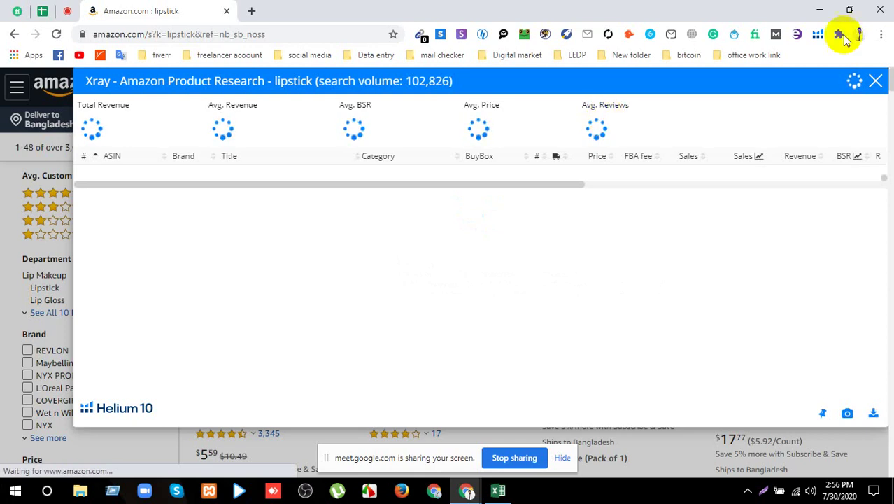
{"action": "left_click", "coordinate": [875, 81]}
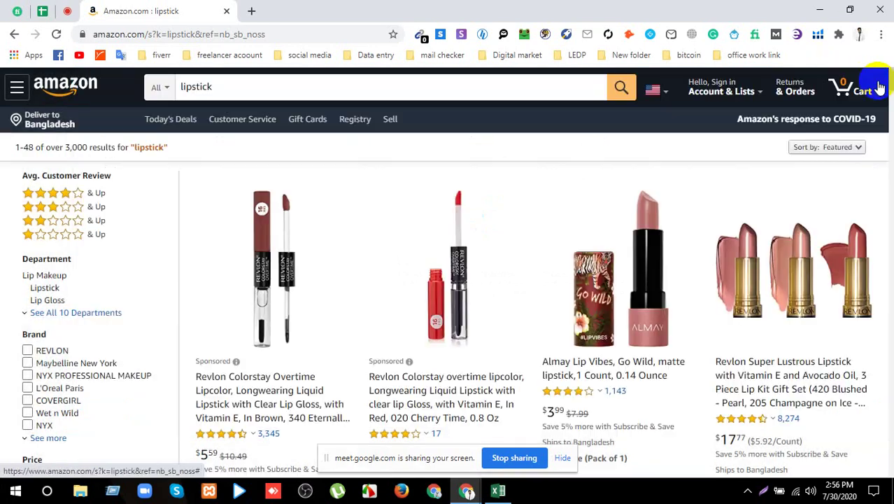
- Start Helium 10's ASIN Grabber on the lipstick results, and open the Helium 10 Pro Training page
{"action": "right_click", "coordinate": [818, 39]}
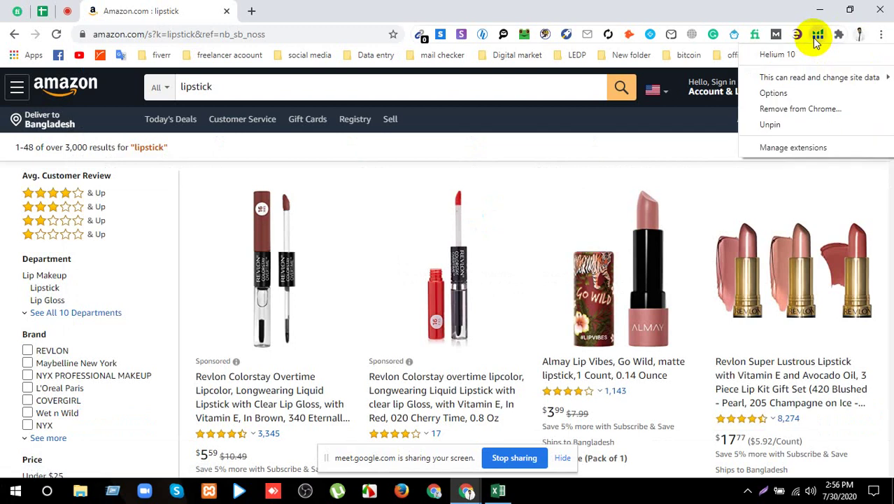
{"action": "key", "text": "Escape"}
{"action": "left_click", "coordinate": [816, 36]}
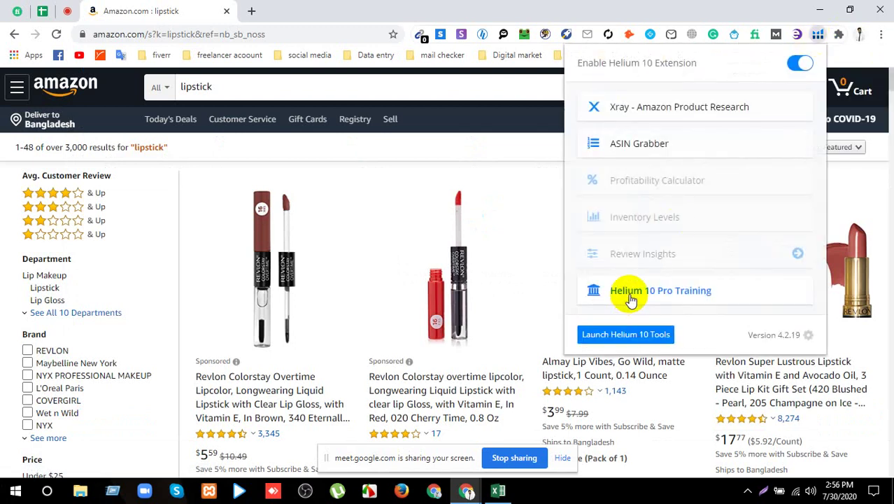
{"action": "left_click", "coordinate": [632, 147]}
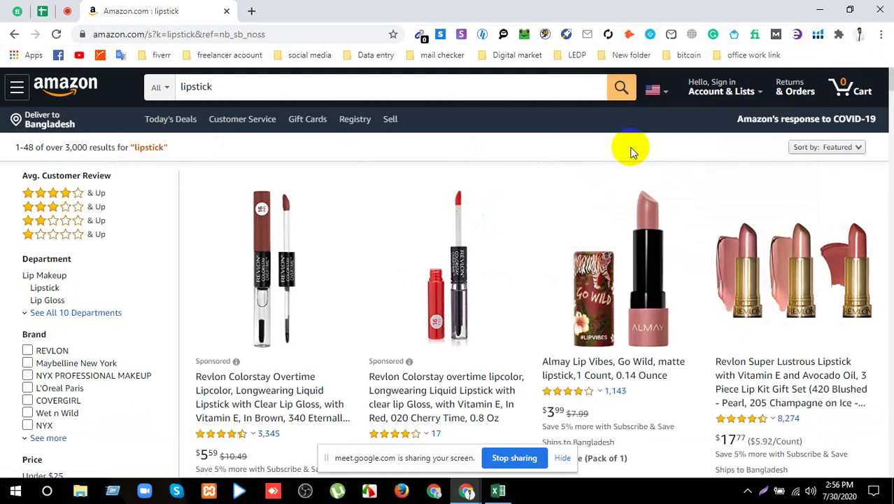
{"action": "left_click", "coordinate": [817, 35]}
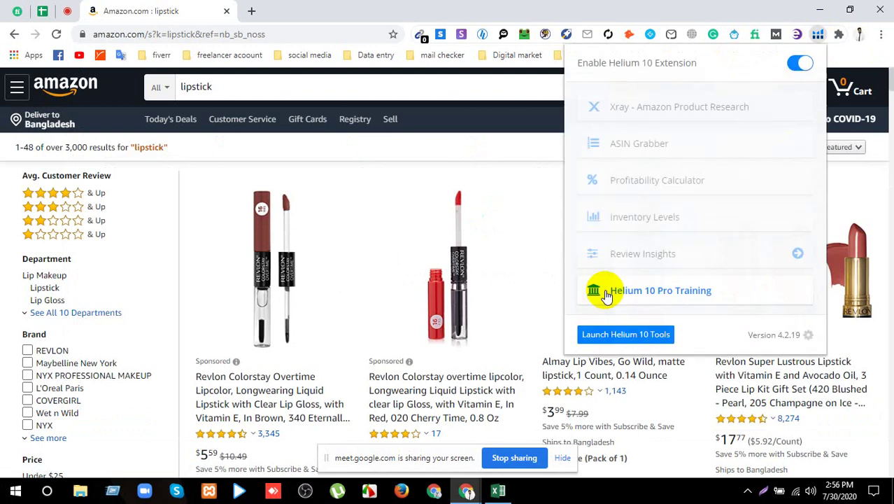
{"action": "left_click", "coordinate": [620, 293]}
- Return to the Amazon lipstick results, launch Egrow on them and display its list of research tools
{"action": "left_click", "coordinate": [200, 14]}
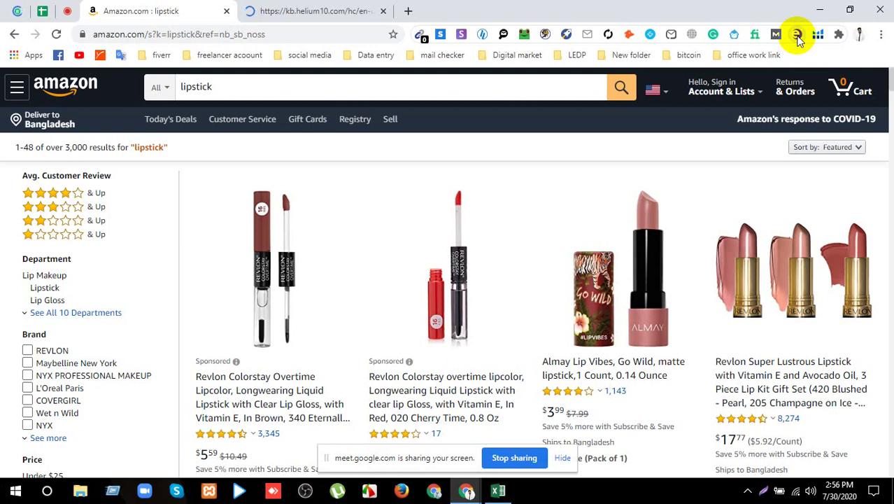
{"action": "left_click", "coordinate": [798, 36]}
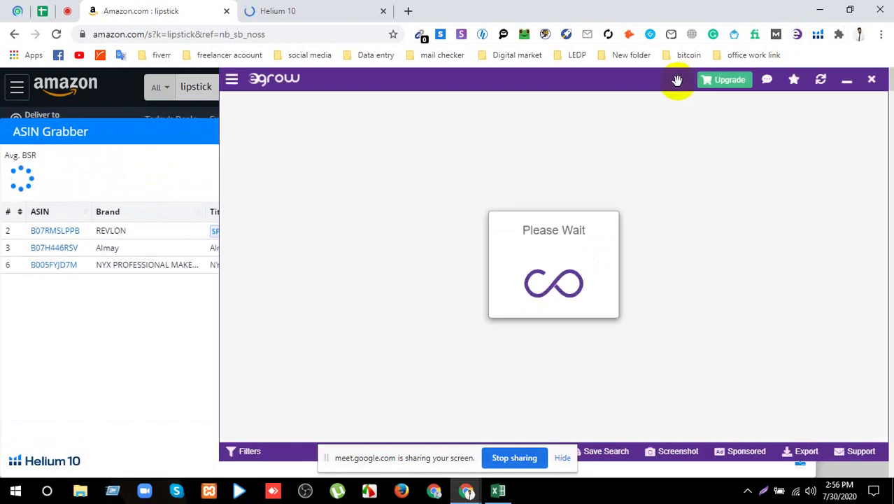
{"action": "left_click", "coordinate": [233, 84]}
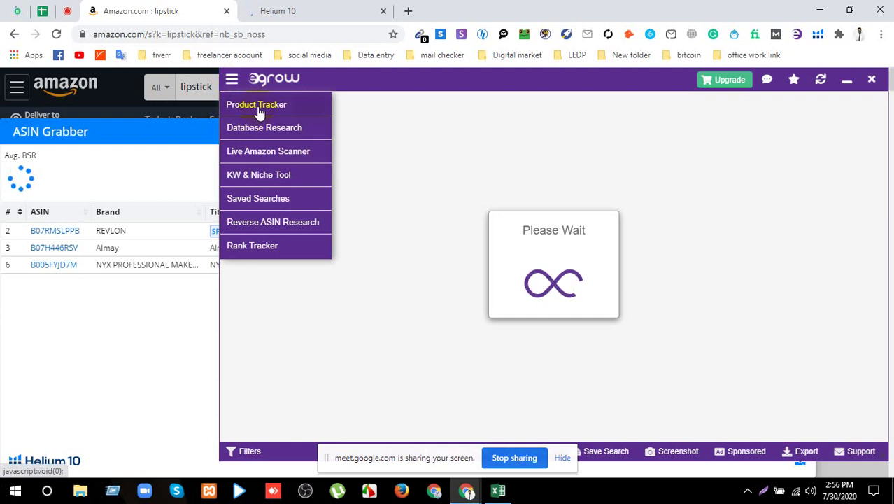
- Look through the Helium 10 Help Center, view its Keyword Research PRO Training articles, and go to the Helium 10 home page
{"action": "left_click", "coordinate": [303, 9]}
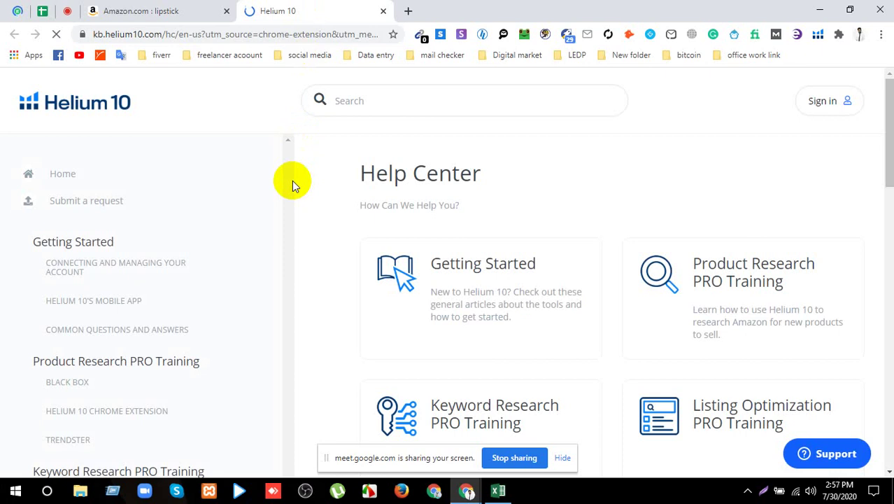
{"action": "scroll", "coordinate": [336, 280], "scroll_direction": "down", "scroll_amount": 3}
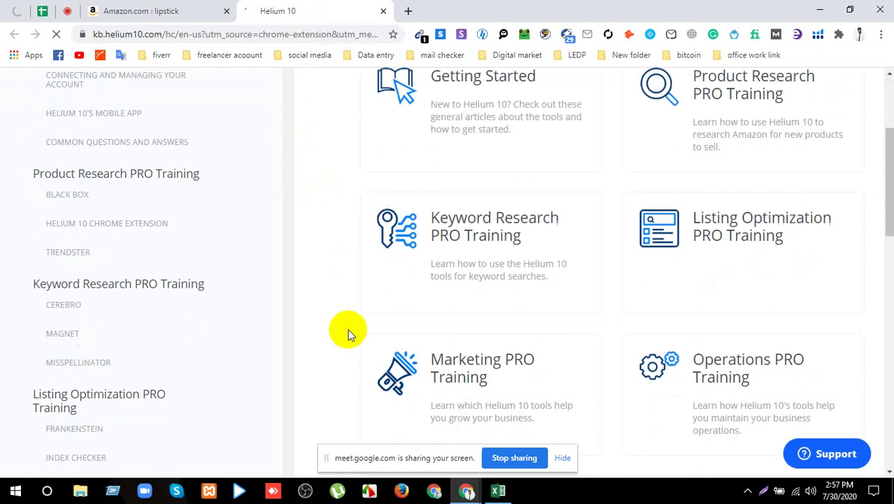
{"action": "scroll", "coordinate": [455, 315], "scroll_direction": "up", "scroll_amount": 2}
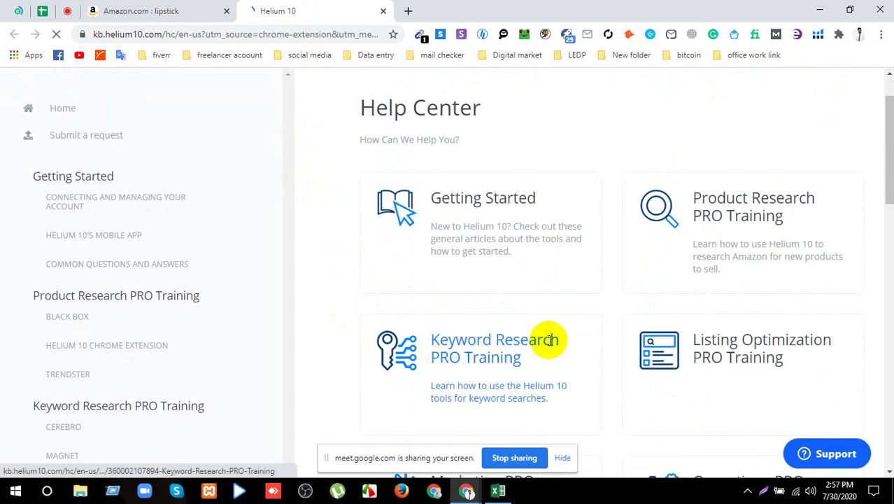
{"action": "left_click", "coordinate": [492, 352]}
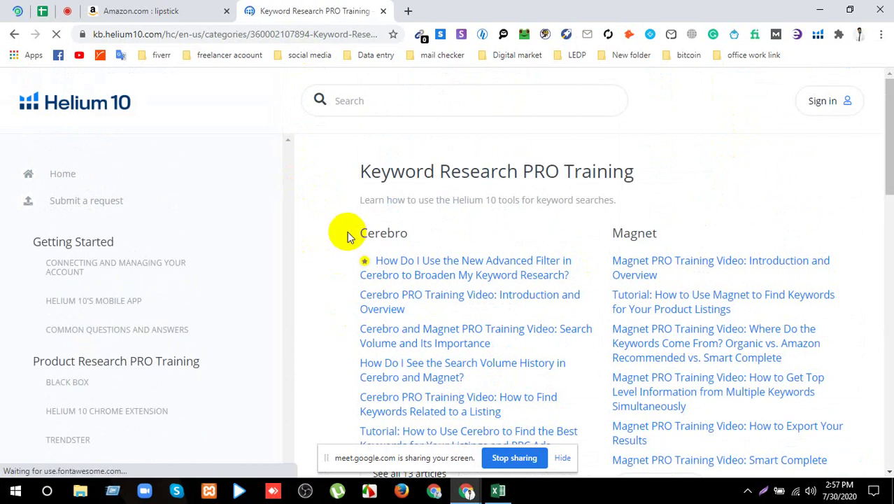
{"action": "left_click", "coordinate": [96, 102]}
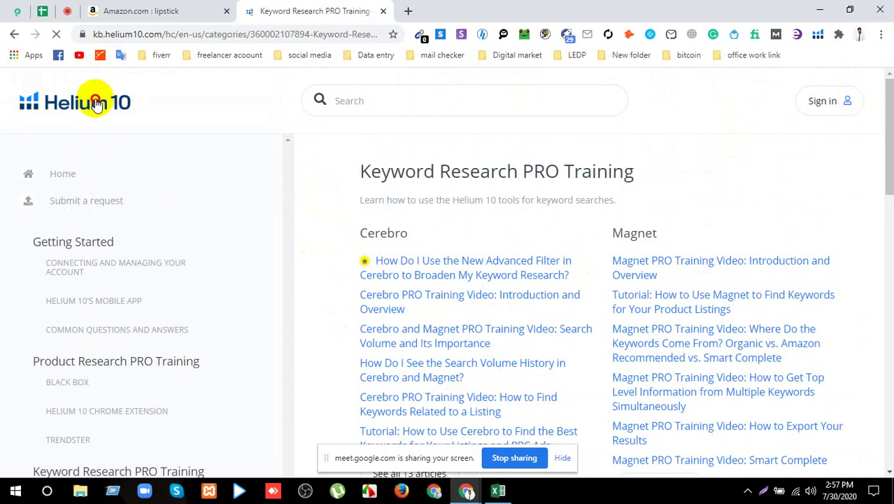
- Return to the Amazon lipstick results and reload the page
{"action": "left_click", "coordinate": [143, 10]}
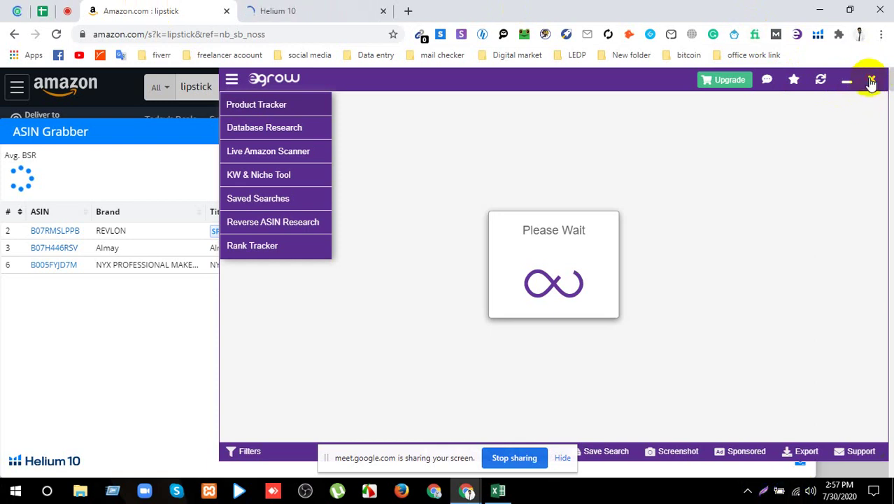
{"action": "left_click", "coordinate": [56, 34]}
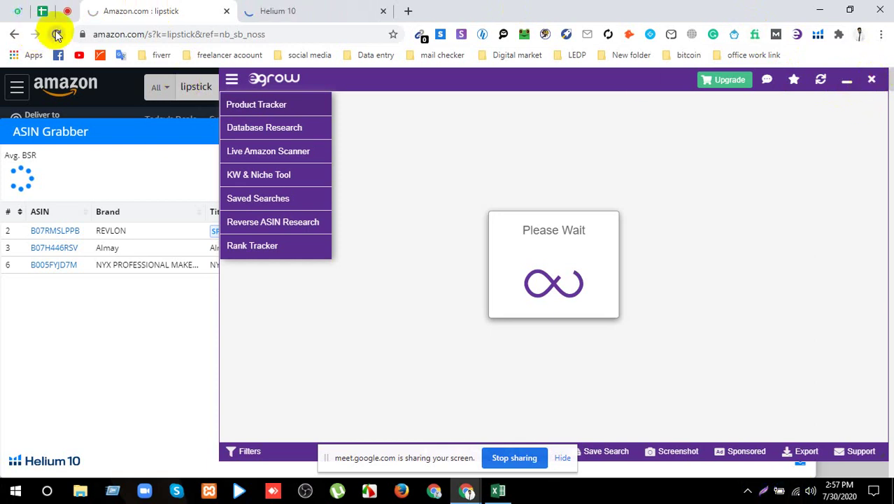
- Switch the computer's Wi-Fi connection to the Redmi 6 network
{"action": "left_click", "coordinate": [339, 8]}
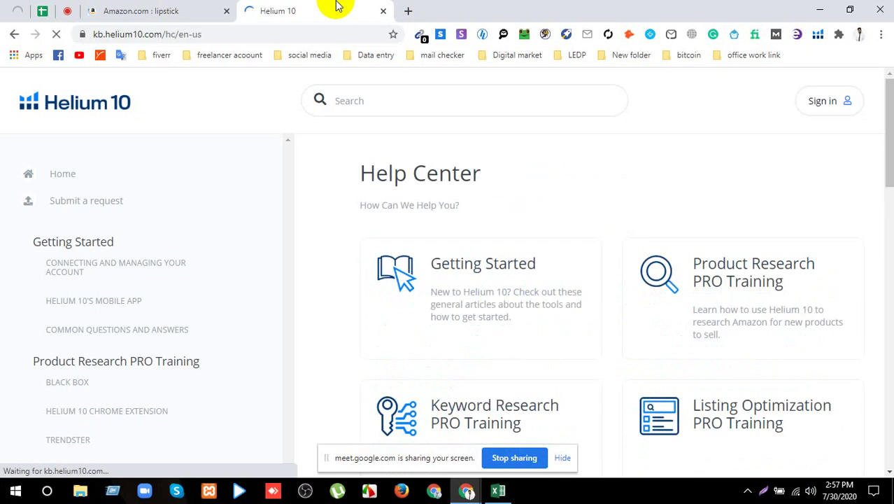
{"action": "left_click", "coordinate": [798, 492]}
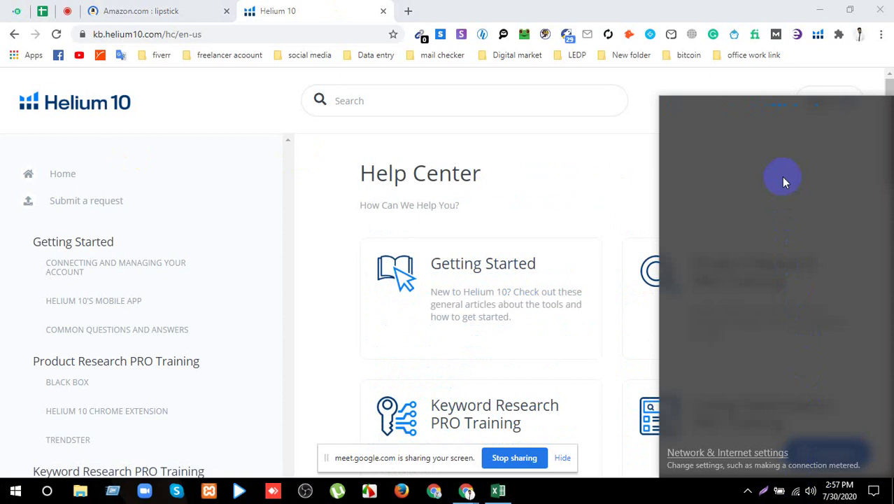
{"action": "left_click", "coordinate": [781, 177]}
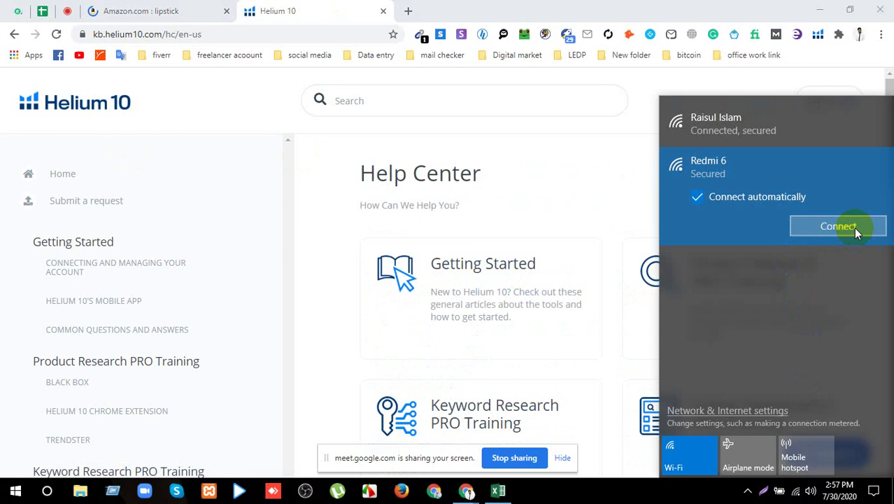
{"action": "left_click", "coordinate": [853, 227]}
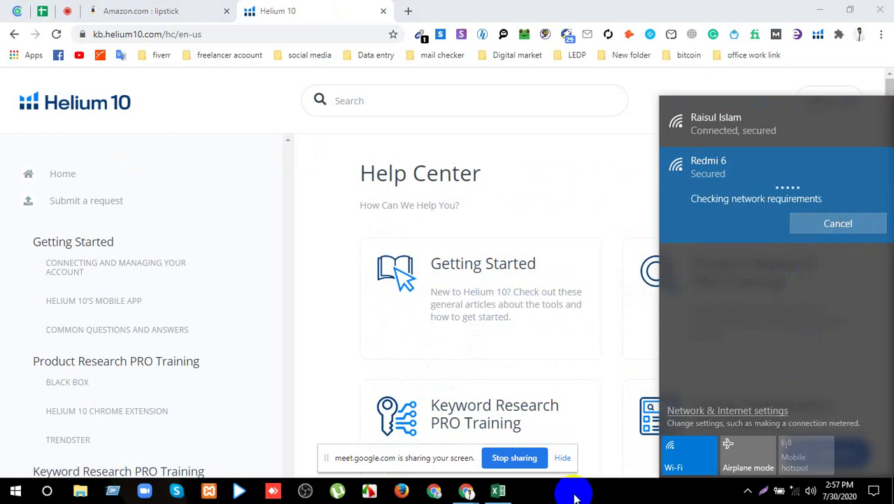
- Return to the Amazon lipstick results and reload them on the new connection
{"action": "left_click", "coordinate": [140, 11]}
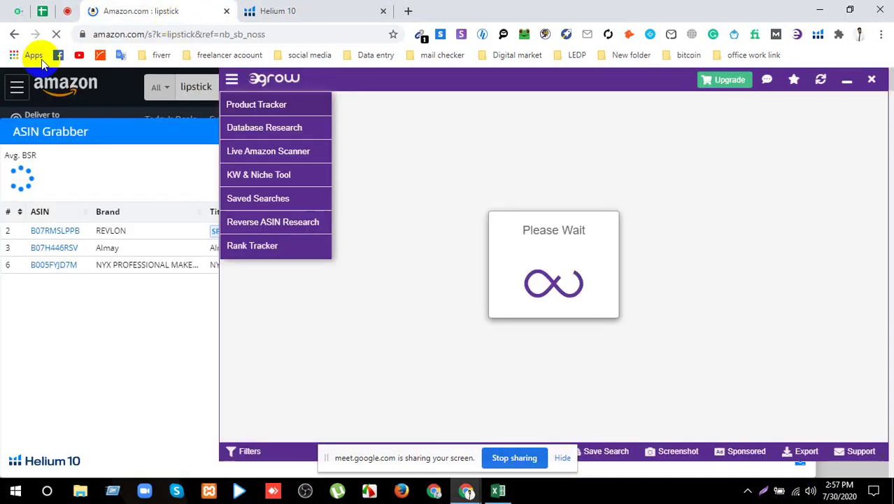
{"action": "left_click", "coordinate": [56, 34]}
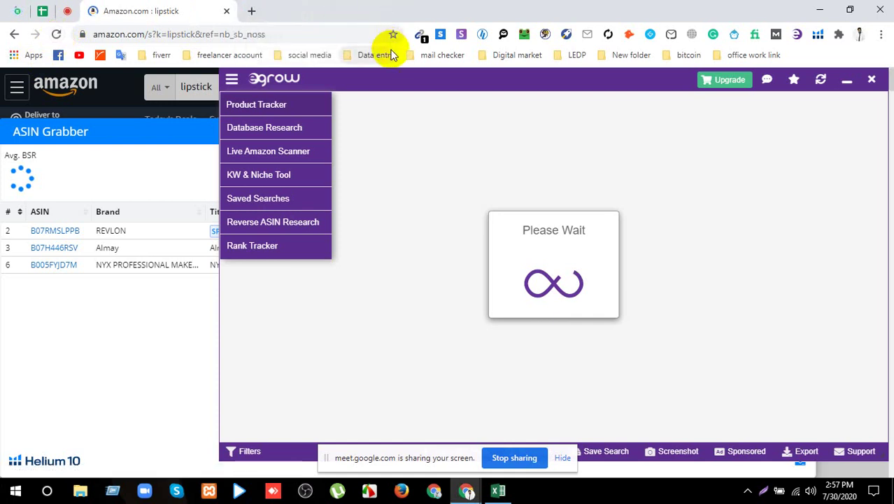
{"action": "left_click", "coordinate": [498, 490]}
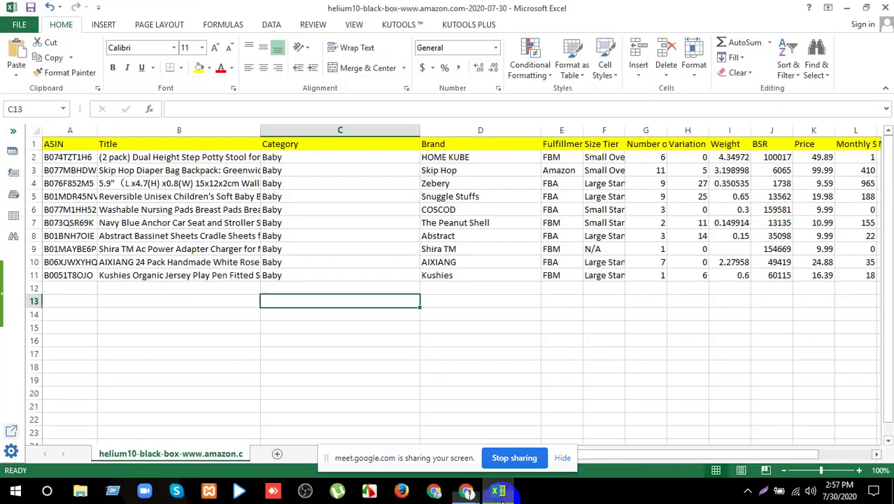
{"action": "left_click", "coordinate": [885, 6]}
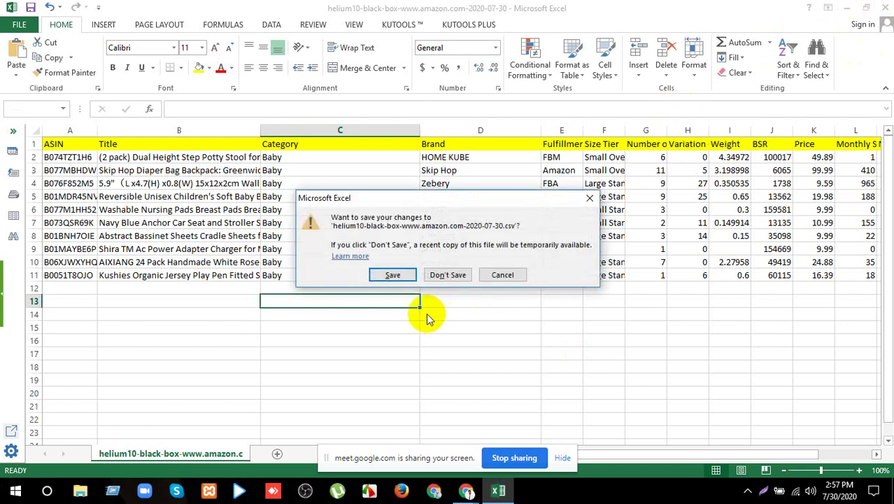
{"action": "left_click", "coordinate": [511, 274]}
{"action": "left_click", "coordinate": [849, 8]}
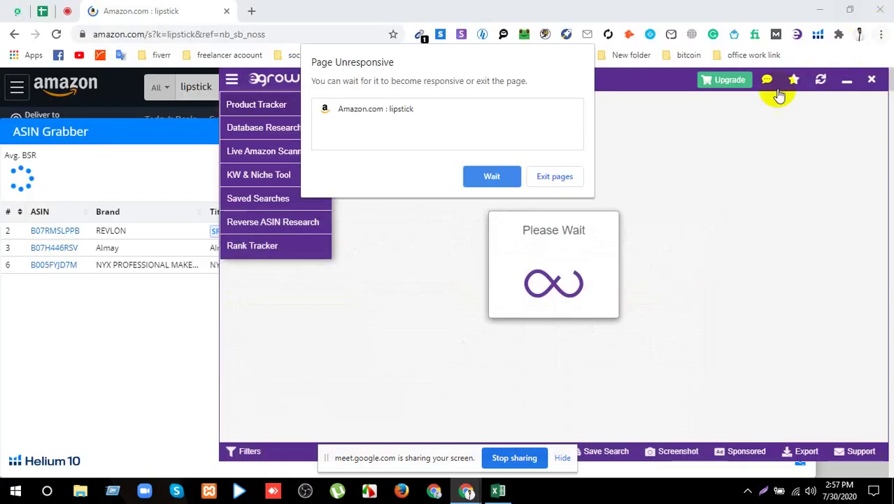
- Close the unresponsive lipstick results and load the amazon.com home page in a new tab
{"action": "left_click", "coordinate": [251, 12]}
{"action": "left_click", "coordinate": [225, 10]}
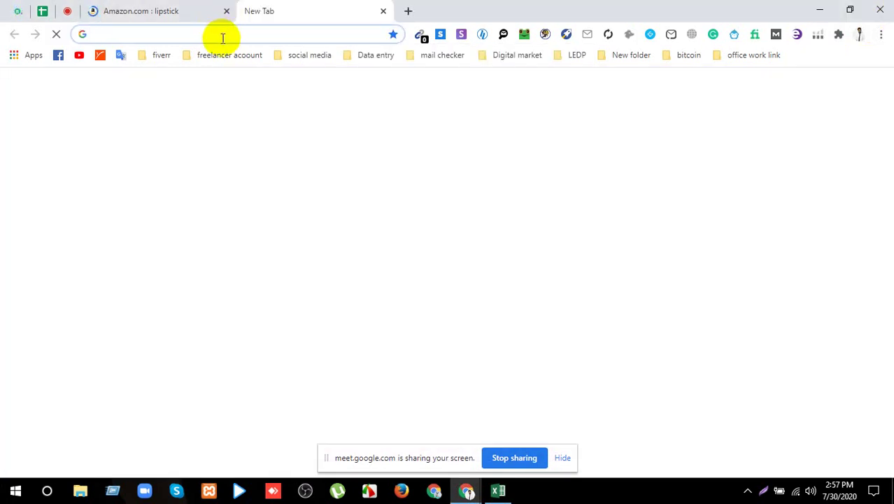
{"action": "left_click", "coordinate": [223, 37]}
{"action": "type", "text": "a"}
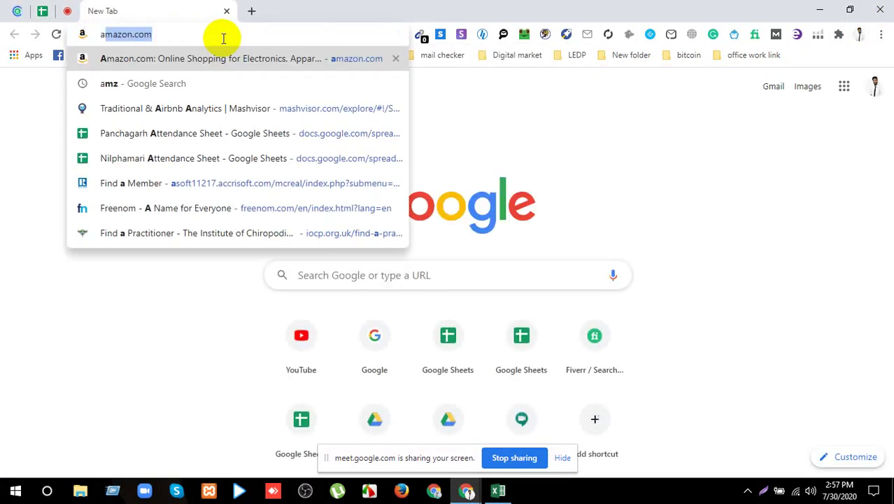
{"action": "key", "text": "Return"}
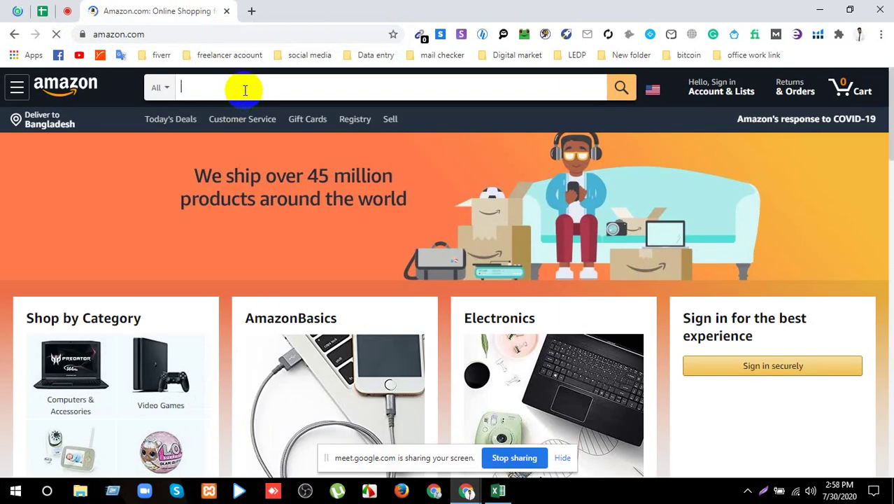
- Search Amazon for "lipstick" by pasting the copied keyword
{"action": "right_click", "coordinate": [245, 90]}
{"action": "left_click", "coordinate": [275, 171]}
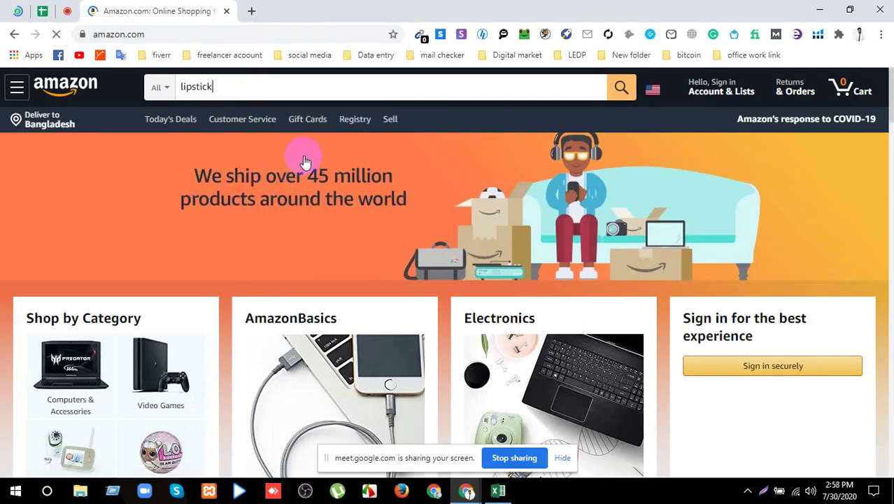
{"action": "left_click", "coordinate": [652, 89]}
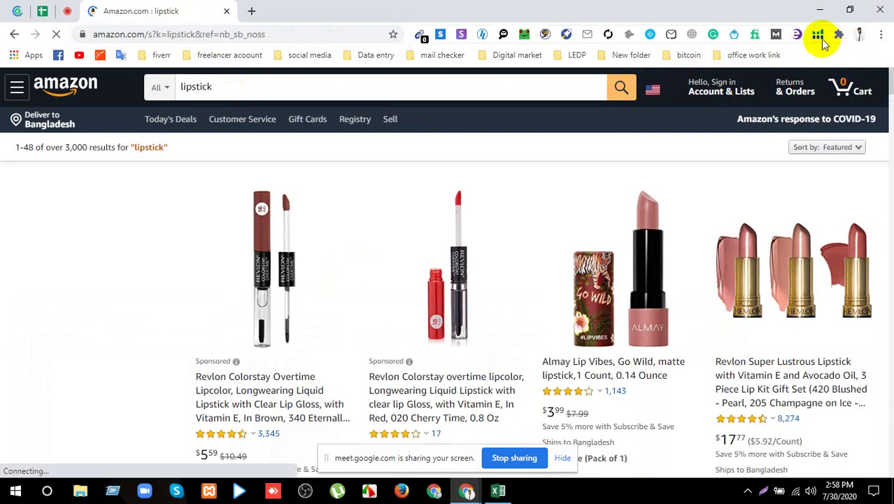
- Open the Helium 10 Pro Training page from the extension, checking the lipstick results while it loads
{"action": "left_click", "coordinate": [819, 35]}
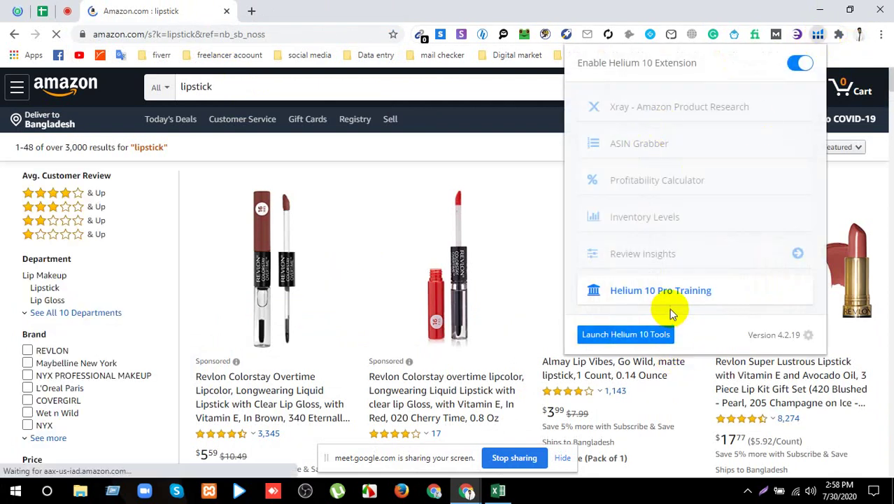
{"action": "left_click", "coordinate": [637, 292]}
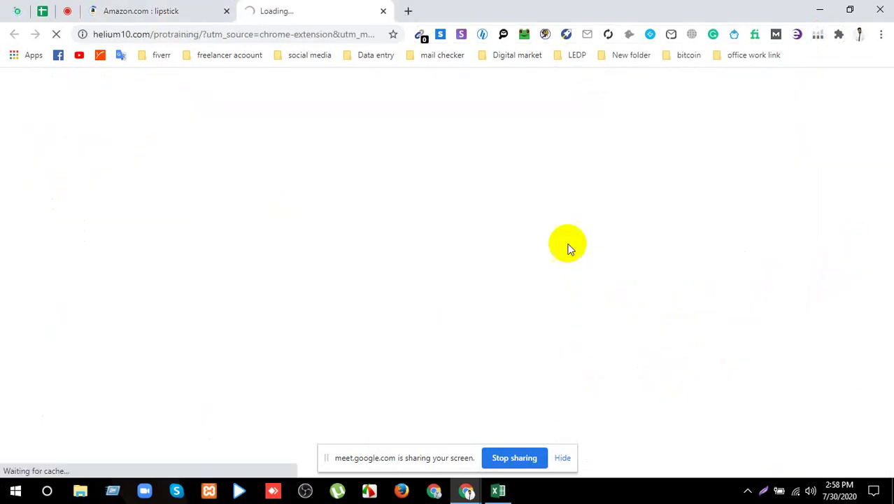
{"action": "left_click", "coordinate": [203, 8]}
{"action": "scroll", "coordinate": [419, 309], "scroll_direction": "down", "scroll_amount": 5}
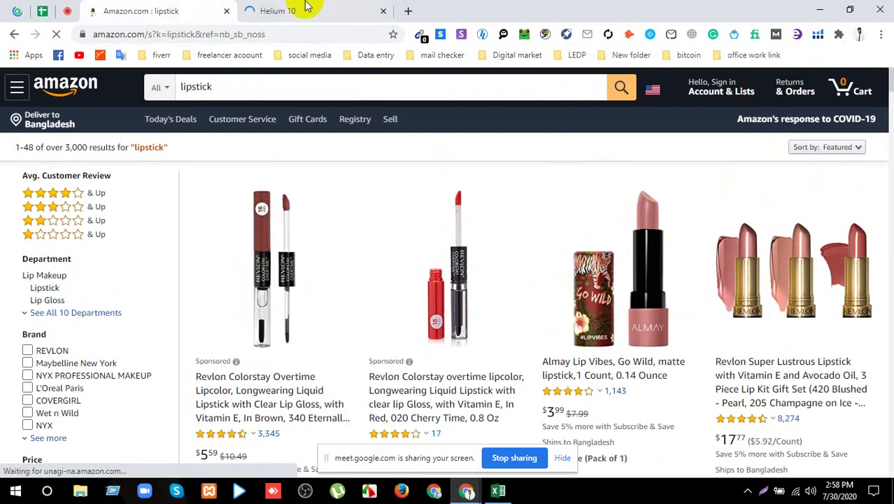
{"action": "left_click", "coordinate": [332, 7]}
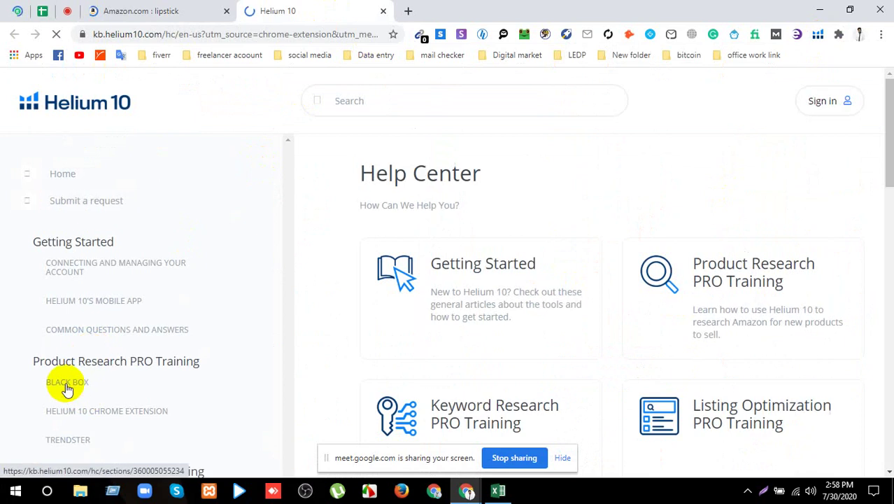
- View the Black Box training articles and look through the Help Center's overview of Helium 10 training topics
{"action": "left_click", "coordinate": [67, 386]}
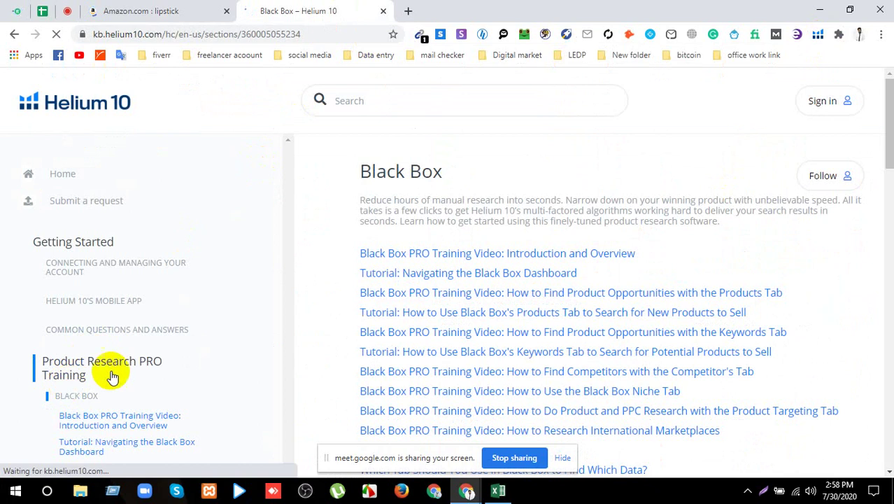
{"action": "scroll", "coordinate": [122, 371], "scroll_direction": "down", "scroll_amount": 4}
{"action": "scroll", "coordinate": [308, 336], "scroll_direction": "up", "scroll_amount": 4}
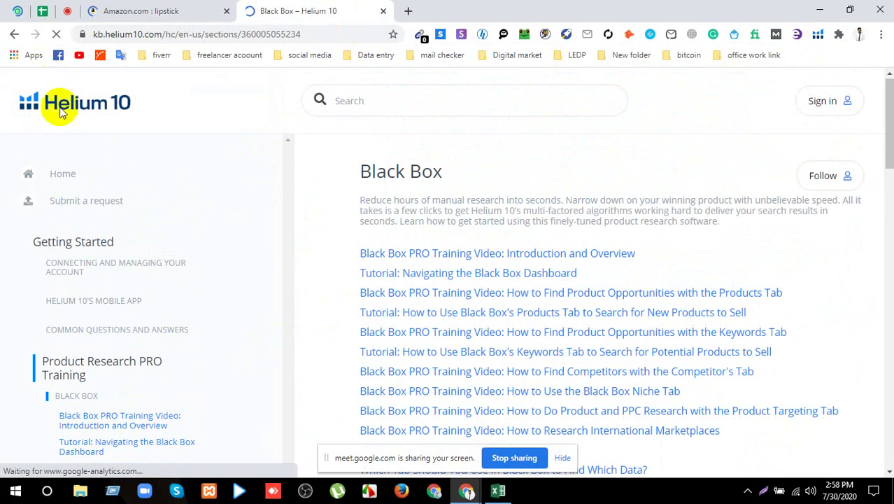
{"action": "left_click", "coordinate": [17, 104]}
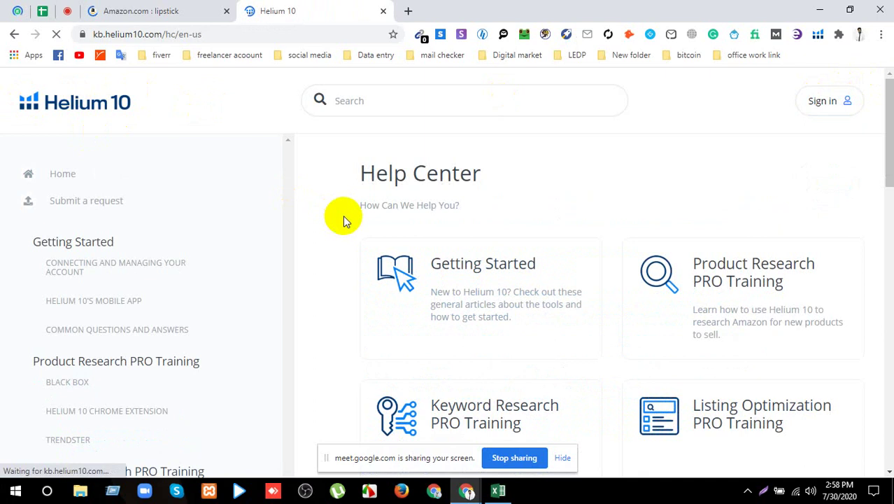
{"action": "scroll", "coordinate": [315, 228], "scroll_direction": "down", "scroll_amount": 4}
{"action": "scroll", "coordinate": [300, 234], "scroll_direction": "up", "scroll_amount": 4}
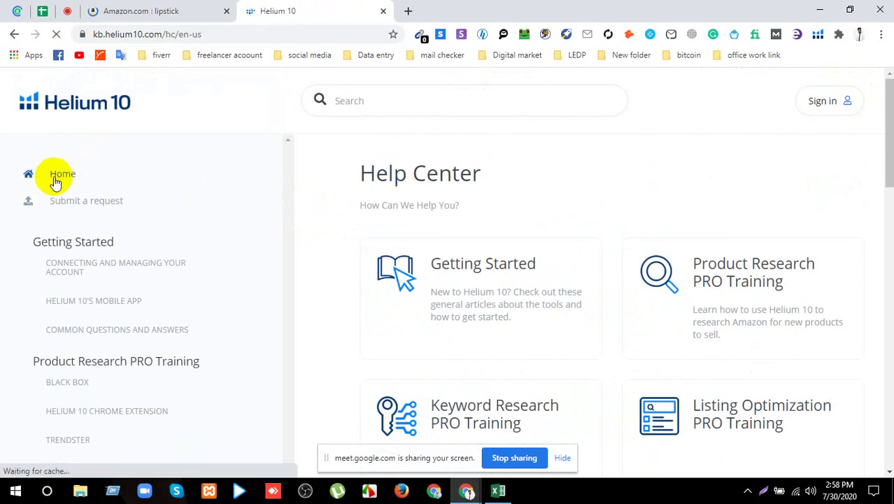
{"action": "scroll", "coordinate": [169, 323], "scroll_direction": "down", "scroll_amount": 2}
{"action": "scroll", "coordinate": [169, 322], "scroll_direction": "down", "scroll_amount": 3}
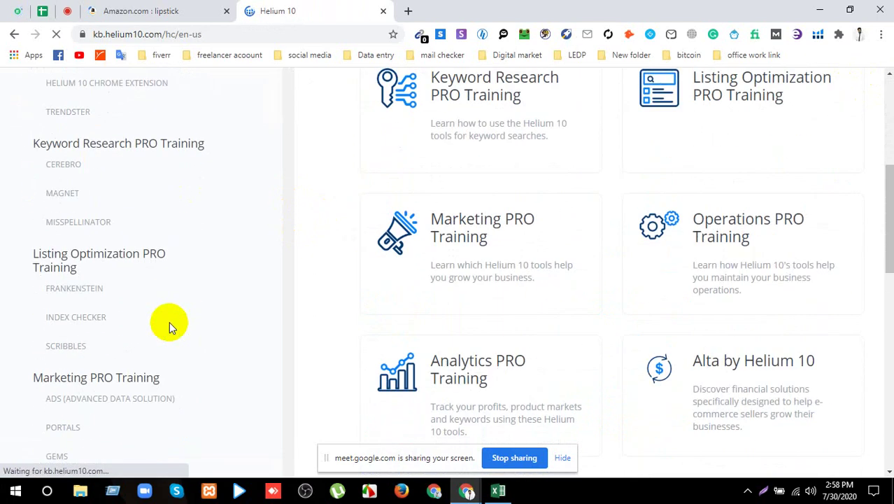
{"action": "scroll", "coordinate": [170, 324], "scroll_direction": "down", "scroll_amount": 4}
{"action": "scroll", "coordinate": [206, 281], "scroll_direction": "up", "scroll_amount": 8}
- Launch the Helium 10 tools from the Amazon lipstick results and open the Cerebro reverse ASIN lookup
{"action": "left_click", "coordinate": [206, 10]}
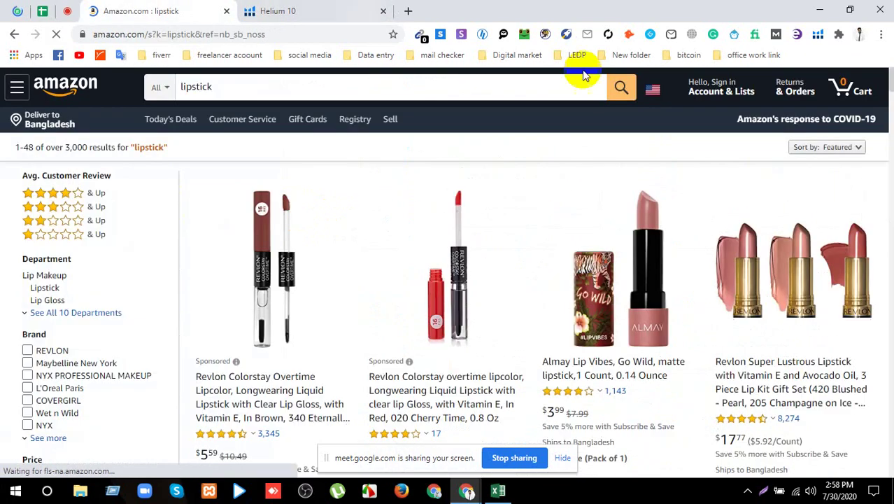
{"action": "left_click", "coordinate": [819, 35]}
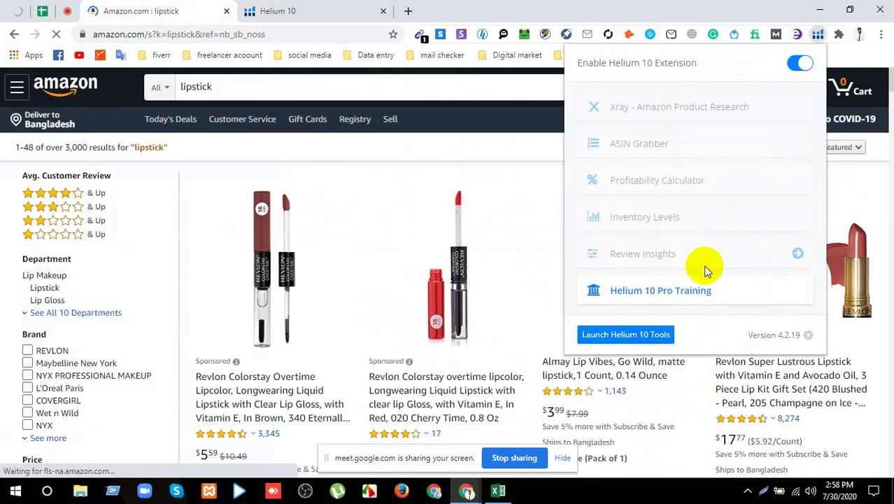
{"action": "left_click", "coordinate": [623, 334]}
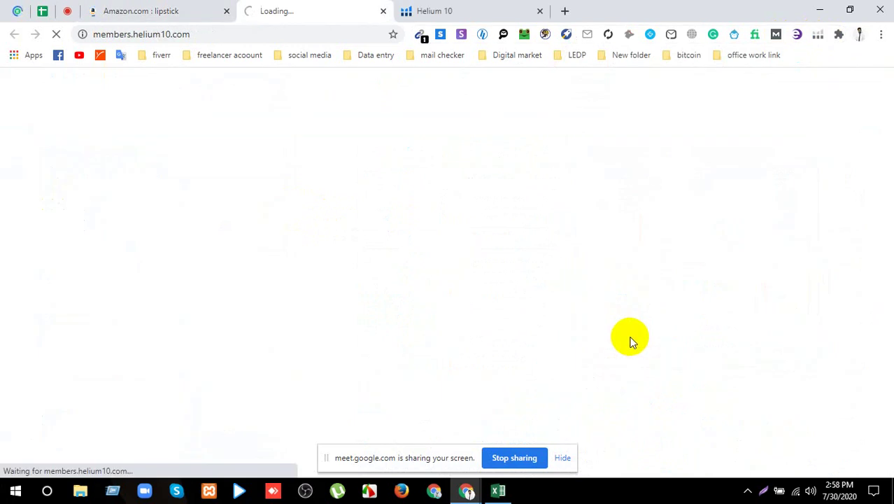
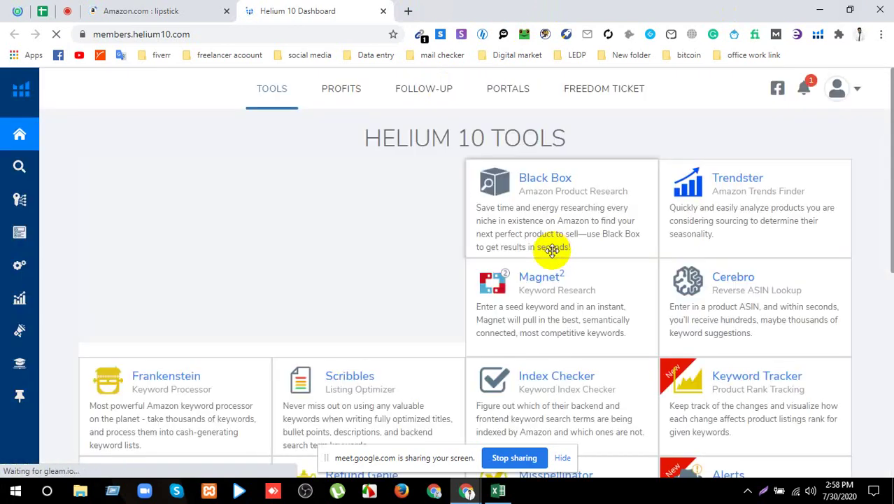
{"action": "mouse_move", "coordinate": [28, 231]}
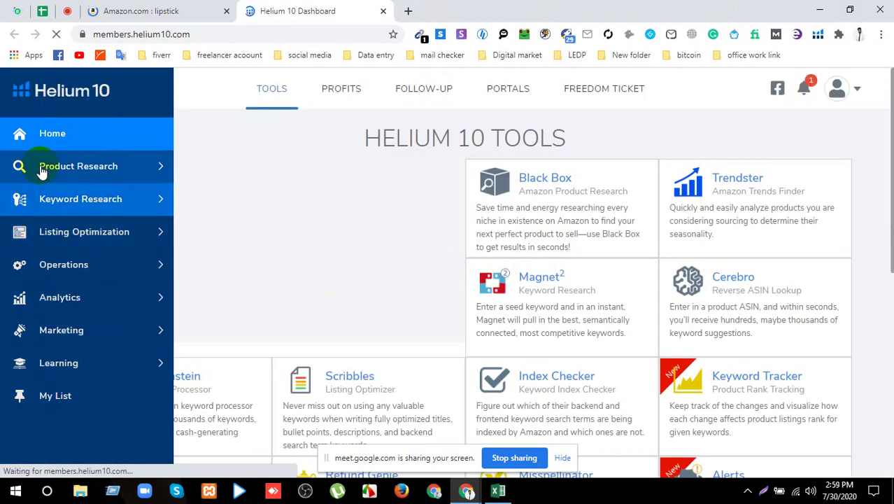
{"action": "left_click", "coordinate": [77, 203]}
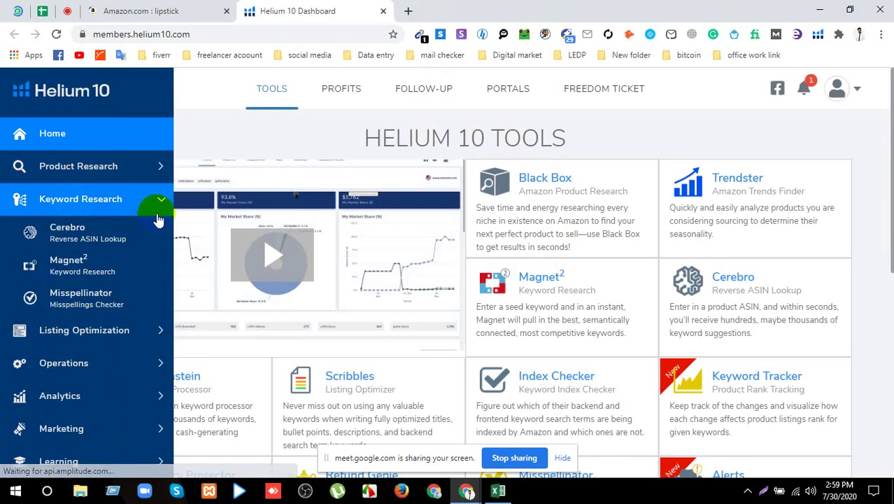
{"action": "left_click", "coordinate": [94, 232]}
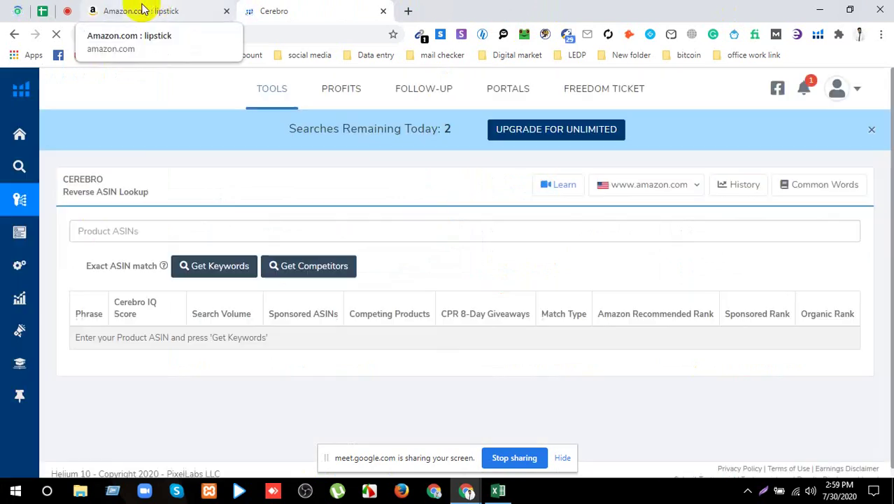
- Try to get keywords in Cerebro for "lipstick" as the product ASIN, with exact ASIN match enabled
{"action": "left_click", "coordinate": [142, 9]}
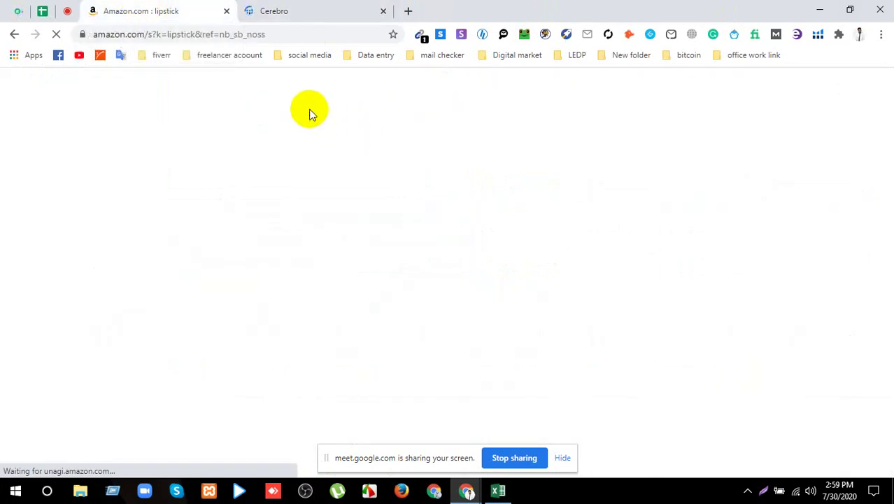
{"action": "left_click", "coordinate": [294, 8]}
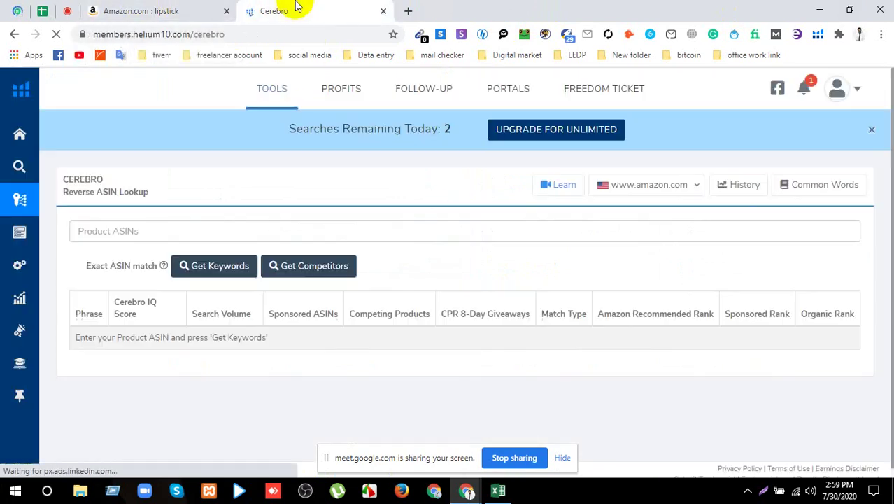
{"action": "left_click", "coordinate": [118, 235]}
{"action": "right_click", "coordinate": [121, 235]}
{"action": "left_click", "coordinate": [145, 314]}
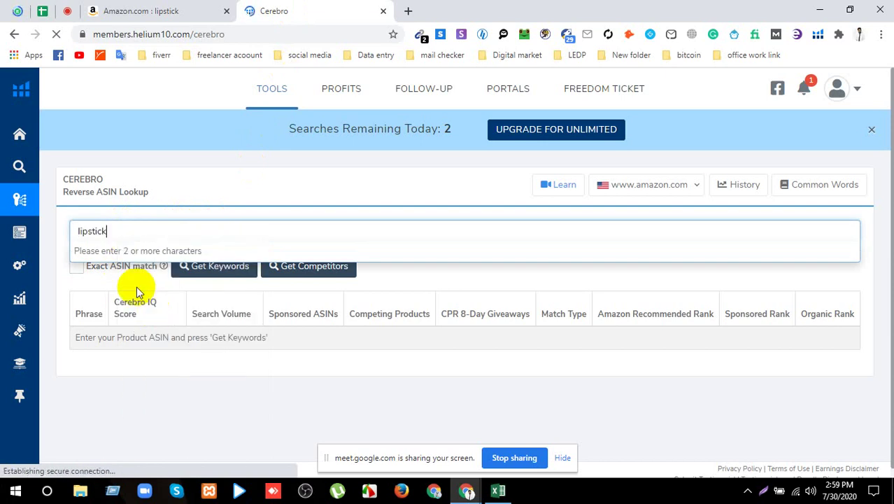
{"action": "left_click", "coordinate": [77, 267]}
{"action": "left_click", "coordinate": [208, 277]}
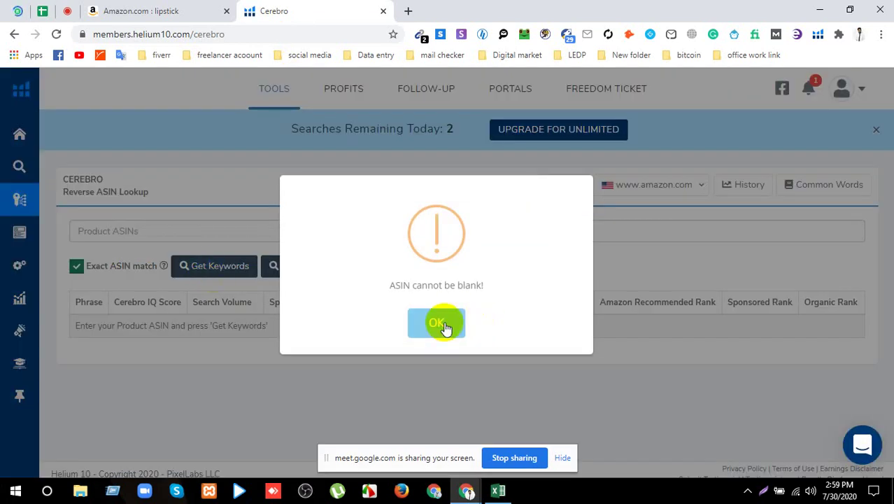
- Dismiss the blank ASIN alert and open the Black Box product research tool
{"action": "left_click", "coordinate": [446, 324]}
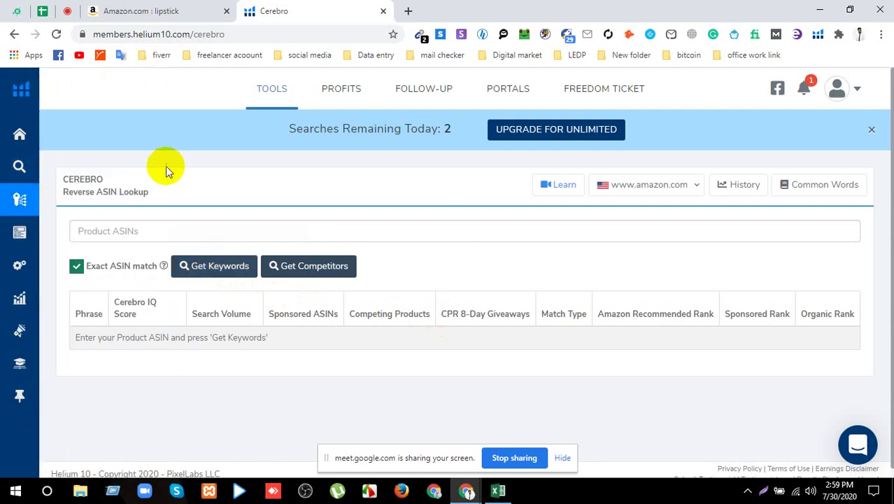
{"action": "left_click", "coordinate": [145, 168]}
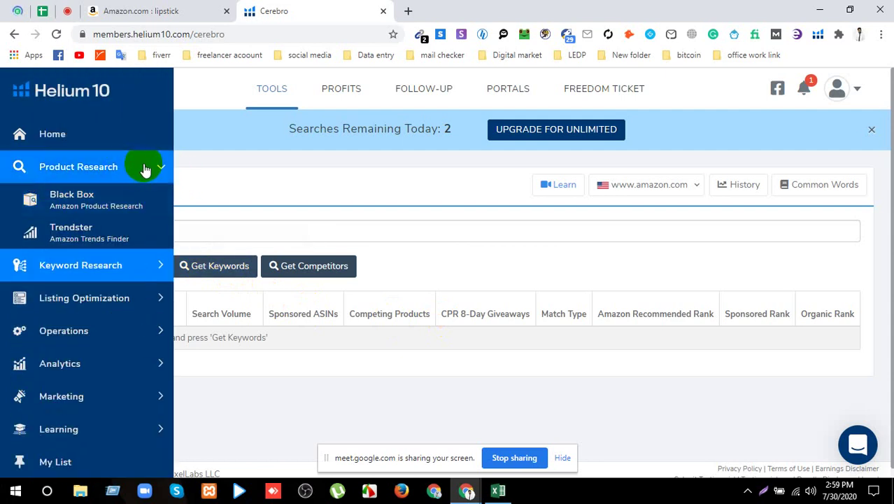
{"action": "left_click", "coordinate": [142, 171]}
{"action": "left_click", "coordinate": [143, 170]}
{"action": "left_click", "coordinate": [100, 200]}
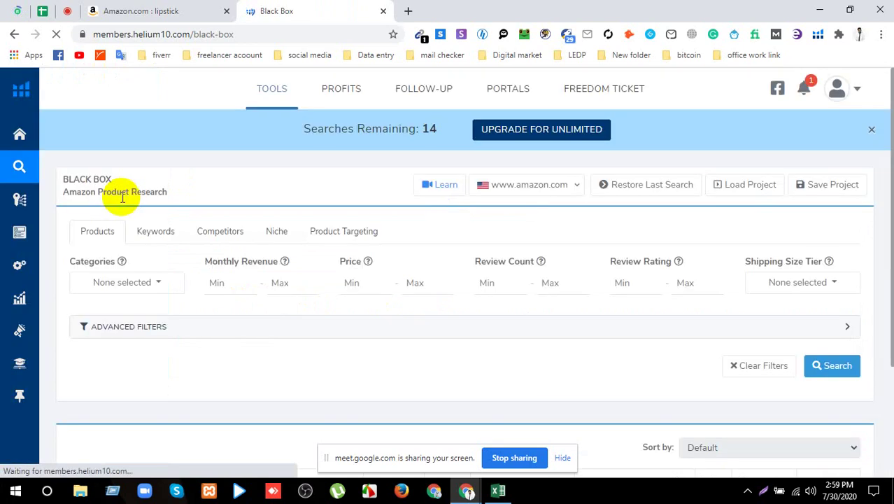
- Run a Black Box keyword research with "lipstick" as the search keyword and glance over the resulting phrases
{"action": "left_click", "coordinate": [155, 238]}
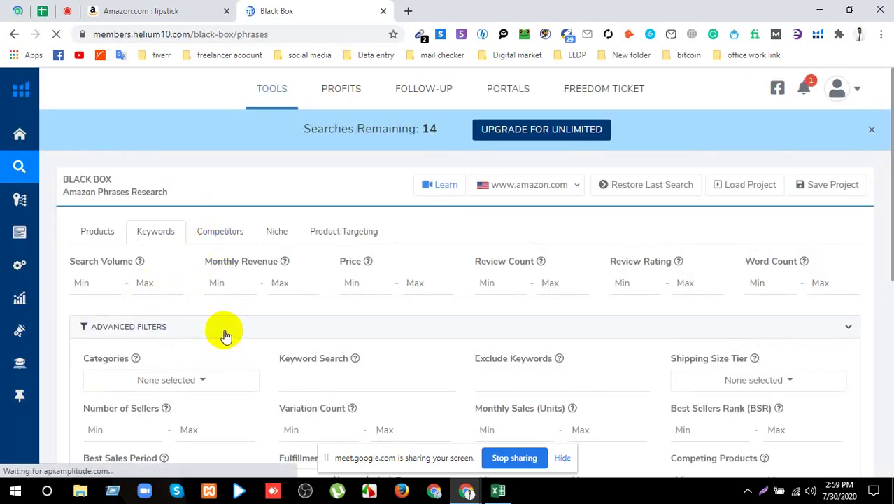
{"action": "scroll", "coordinate": [225, 336], "scroll_direction": "down", "scroll_amount": 2}
{"action": "right_click", "coordinate": [293, 248]}
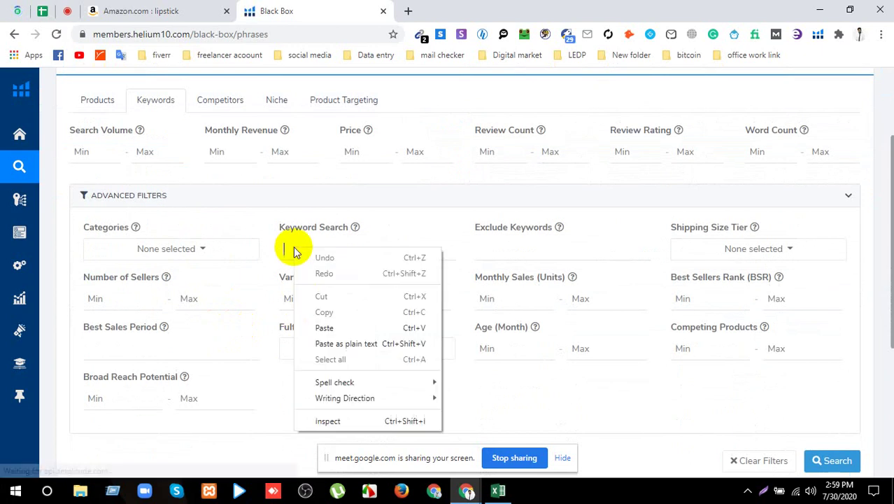
{"action": "left_click", "coordinate": [318, 343]}
{"action": "left_click", "coordinate": [837, 462]}
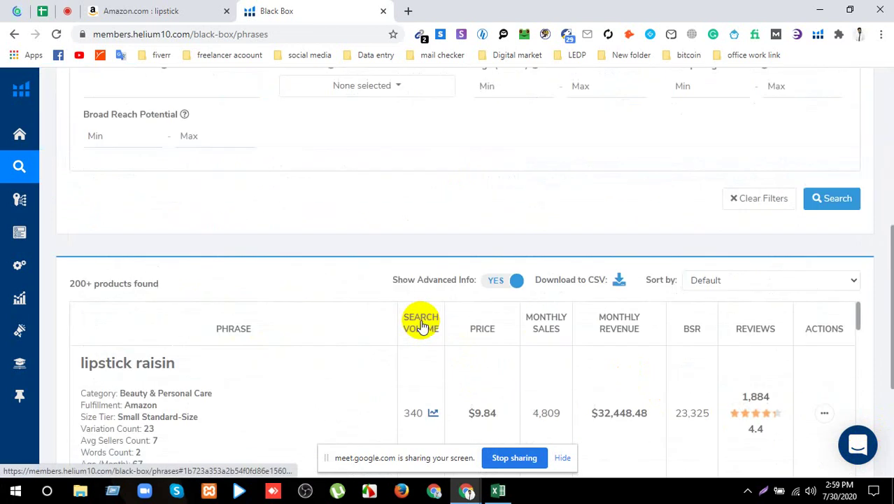
{"action": "scroll", "coordinate": [421, 326], "scroll_direction": "down", "scroll_amount": 2}
{"action": "scroll", "coordinate": [420, 329], "scroll_direction": "up", "scroll_amount": 2}
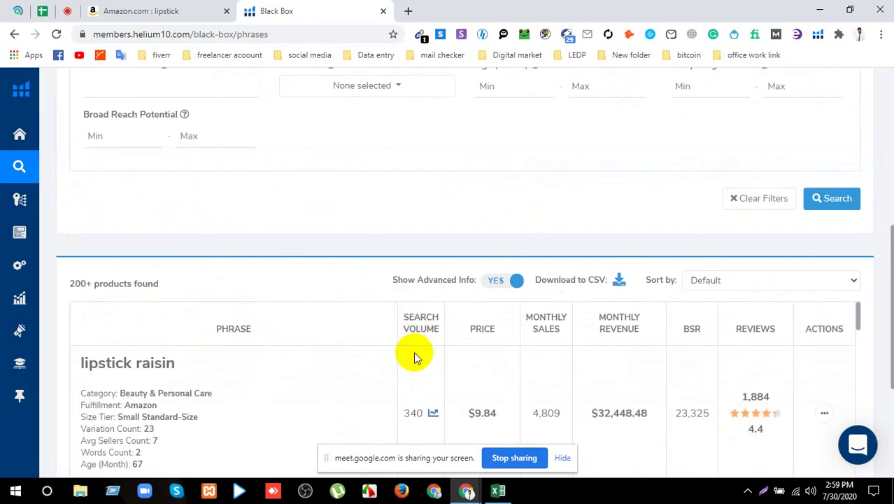
{"action": "scroll", "coordinate": [359, 315], "scroll_direction": "up", "scroll_amount": 1}
{"action": "left_click", "coordinate": [65, 10]}
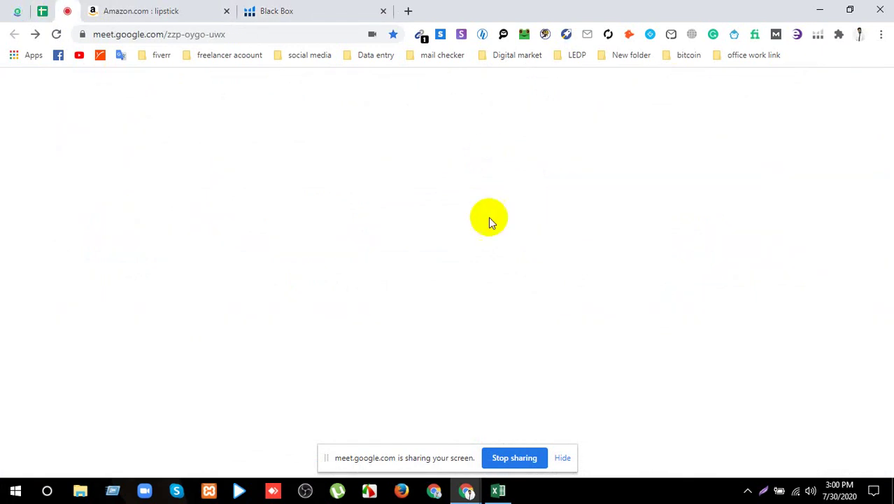
{"action": "left_click", "coordinate": [280, 10]}
{"action": "scroll", "coordinate": [355, 343], "scroll_direction": "up", "scroll_amount": 5}
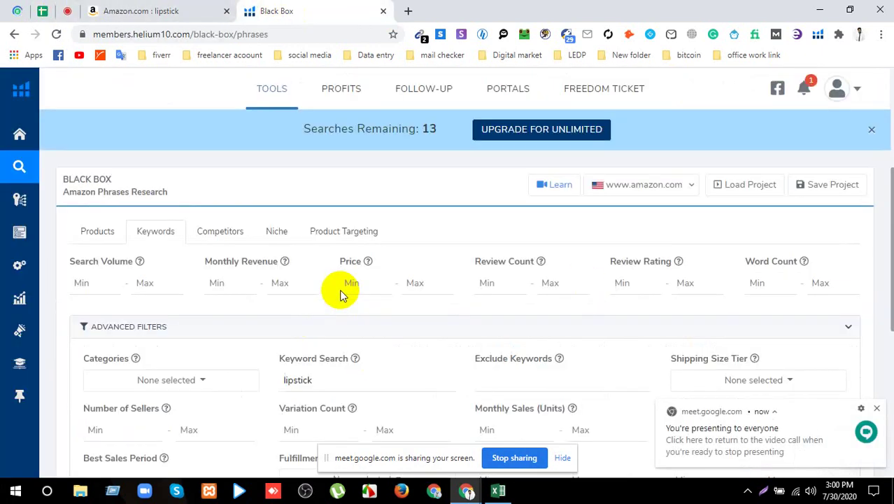
- Reload the Black Box keyword research with empty filters and search again for the keyword "lipstick"
{"action": "left_click", "coordinate": [153, 240]}
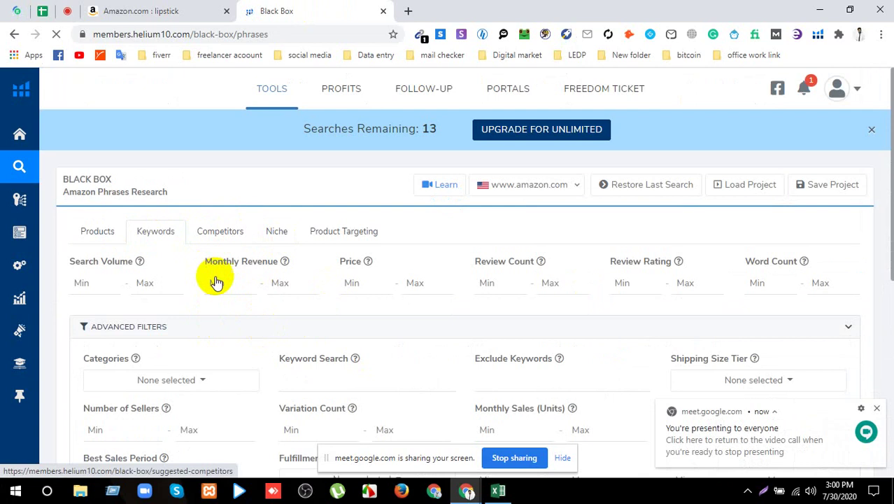
{"action": "scroll", "coordinate": [203, 309], "scroll_direction": "down", "scroll_amount": 2}
{"action": "scroll", "coordinate": [203, 309], "scroll_direction": "down", "scroll_amount": 1}
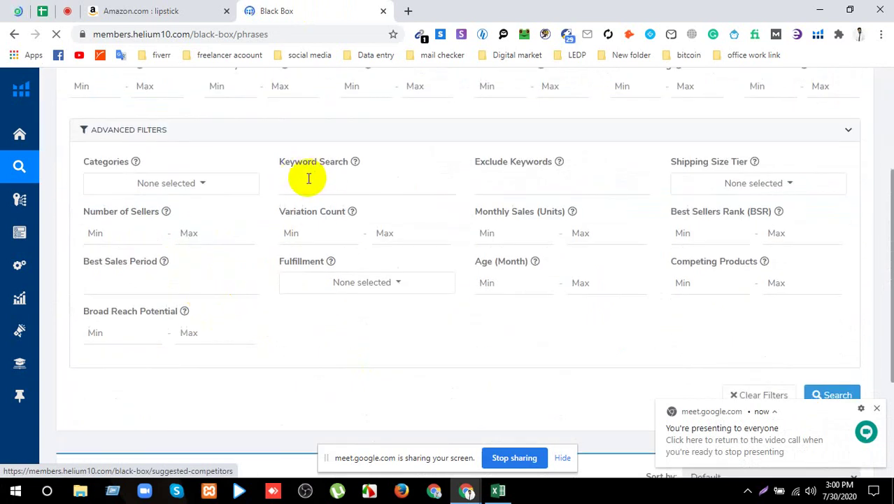
{"action": "right_click", "coordinate": [309, 184]}
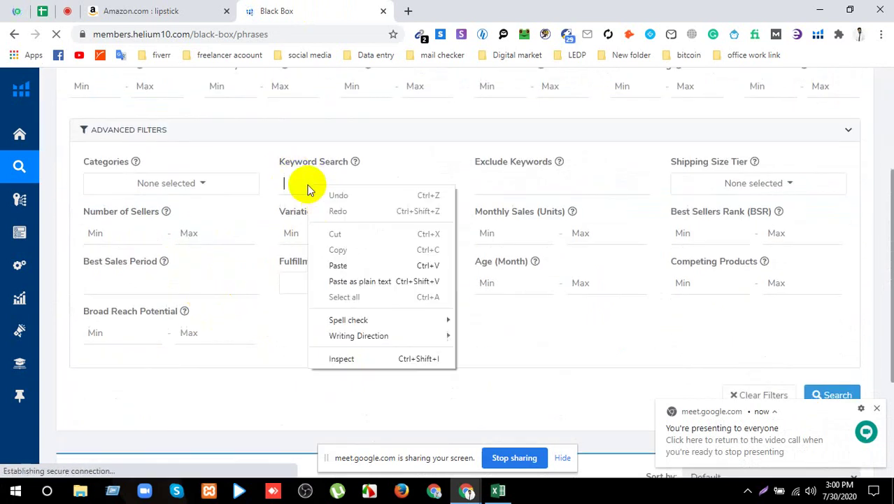
{"action": "left_click", "coordinate": [324, 267]}
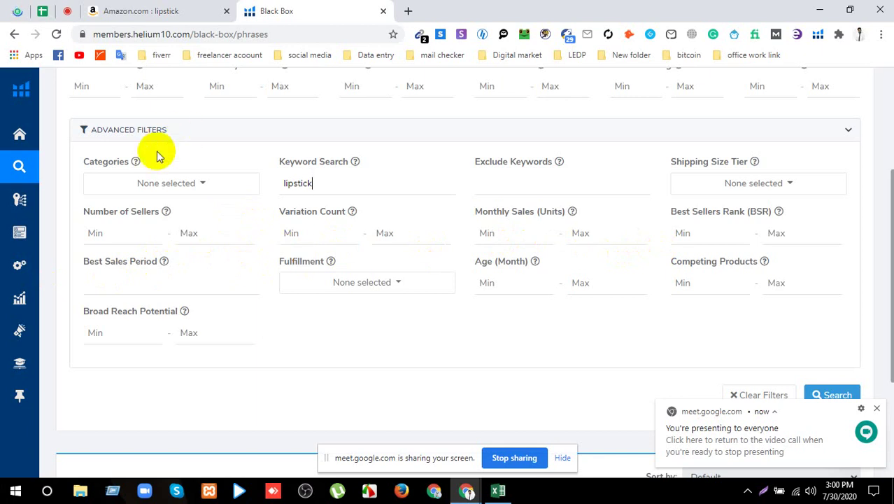
{"action": "scroll", "coordinate": [399, 255], "scroll_direction": "down", "scroll_amount": 3}
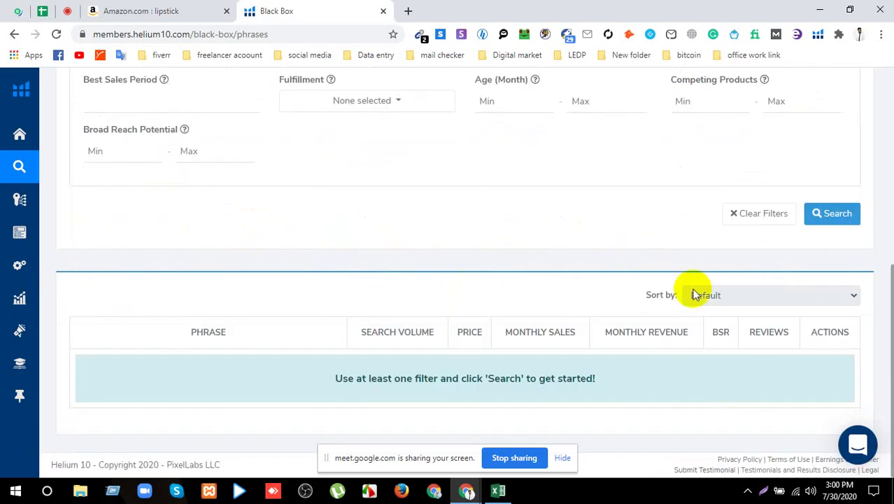
{"action": "left_click", "coordinate": [817, 217]}
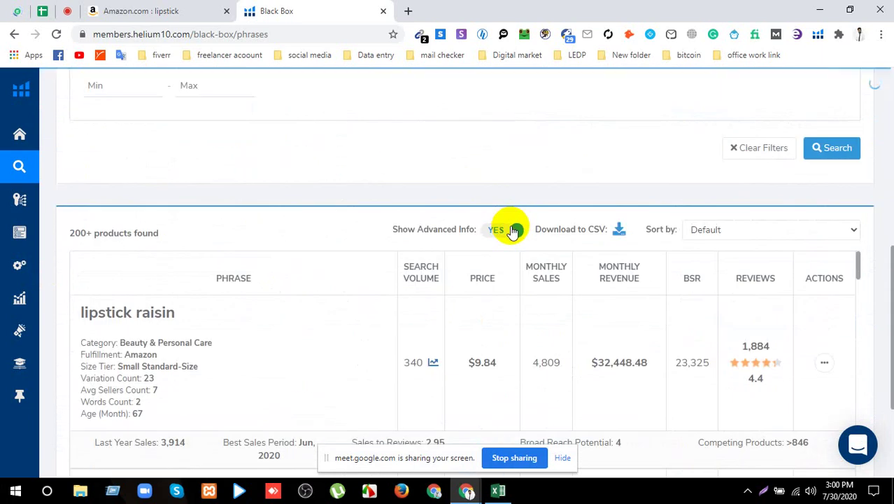
- Look through the lipstick phrase results, comparing search volume, price, sales and reviews, and check the filters used
{"action": "scroll", "coordinate": [460, 276], "scroll_direction": "down", "scroll_amount": 1}
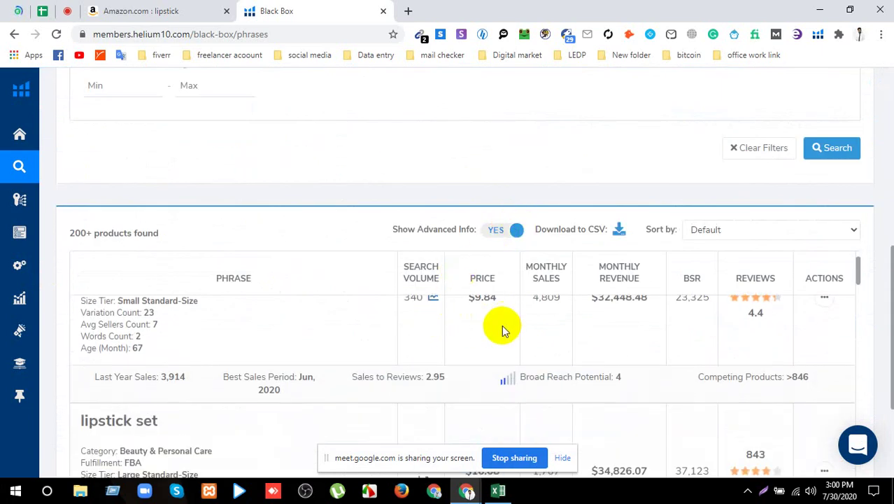
{"action": "scroll", "coordinate": [502, 324], "scroll_direction": "down", "scroll_amount": 10}
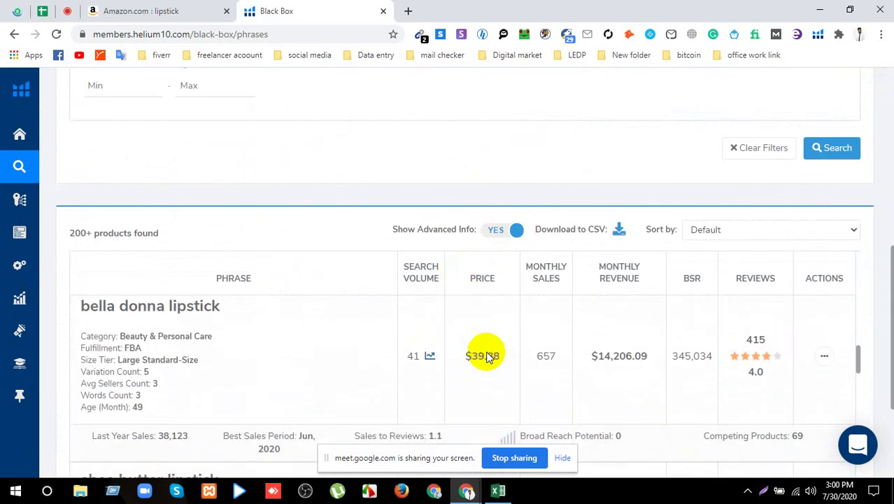
{"action": "scroll", "coordinate": [487, 355], "scroll_direction": "down", "scroll_amount": 5}
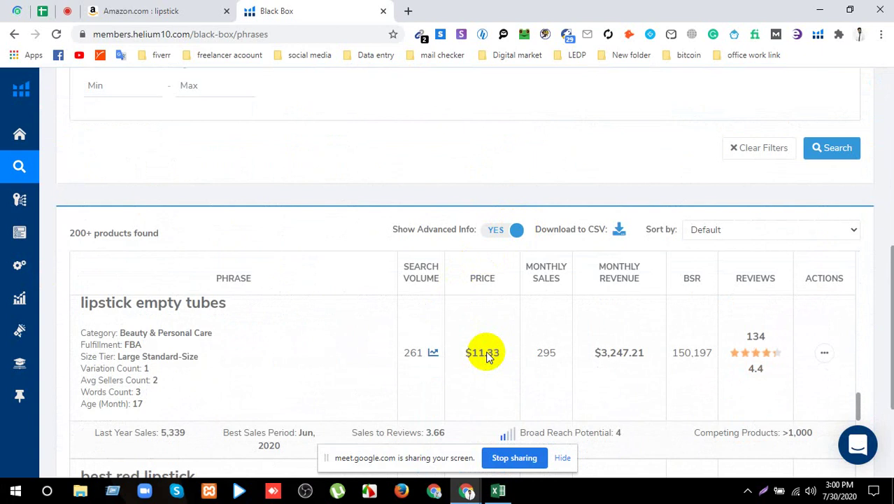
{"action": "scroll", "coordinate": [487, 353], "scroll_direction": "down", "scroll_amount": 12}
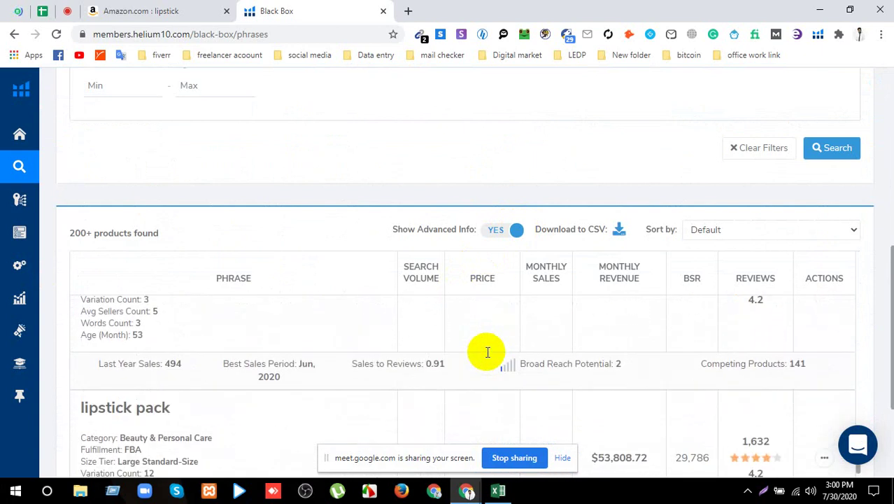
{"action": "scroll", "coordinate": [488, 352], "scroll_direction": "down", "scroll_amount": 3}
{"action": "scroll", "coordinate": [492, 357], "scroll_direction": "up", "scroll_amount": 6}
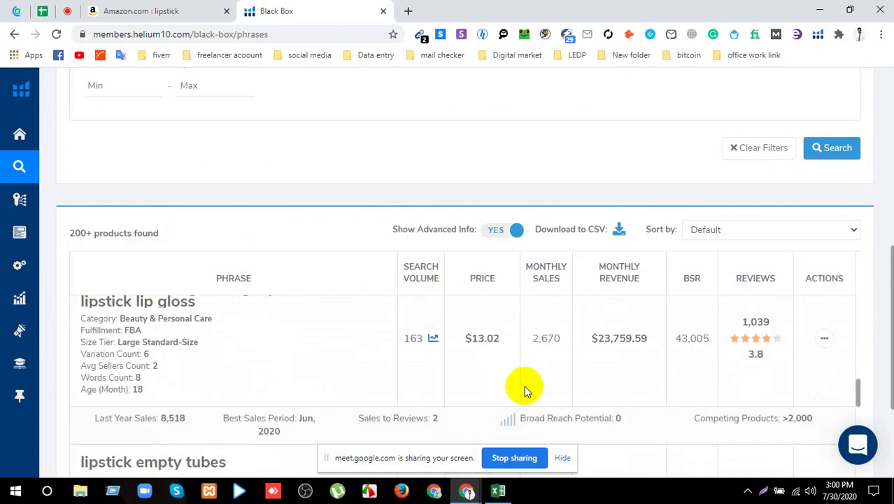
{"action": "scroll", "coordinate": [526, 390], "scroll_direction": "up", "scroll_amount": 15}
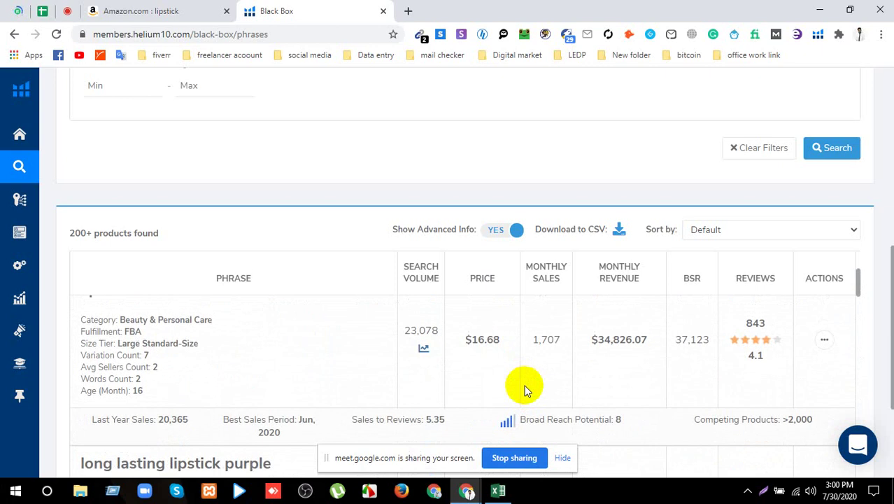
{"action": "scroll", "coordinate": [526, 390], "scroll_direction": "up", "scroll_amount": 3}
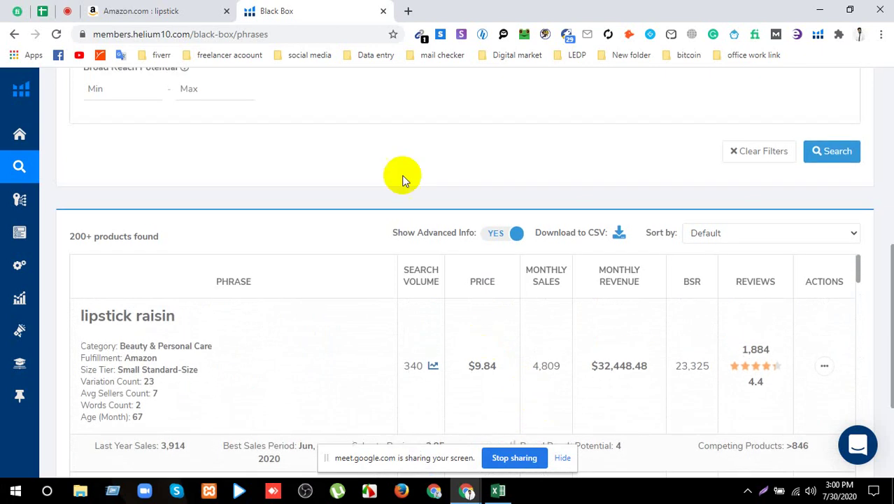
{"action": "scroll", "coordinate": [392, 196], "scroll_direction": "up", "scroll_amount": 3}
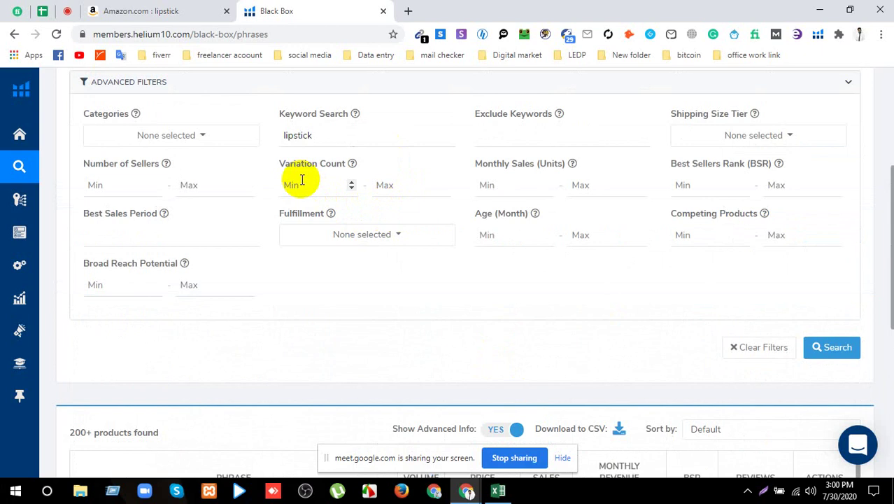
{"action": "scroll", "coordinate": [299, 181], "scroll_direction": "up", "scroll_amount": 3}
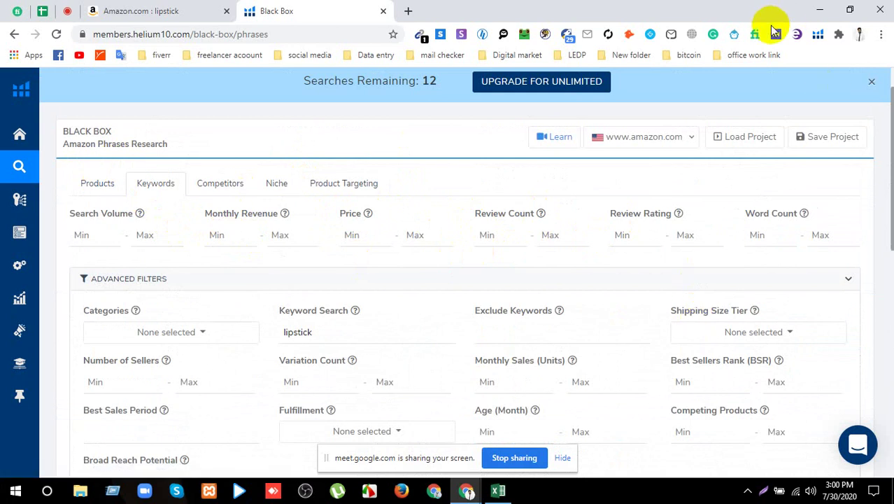
- Examine the monthly sales of the "lipstick raisin" phrase and of the phrases listed after it
{"action": "scroll", "coordinate": [659, 266], "scroll_direction": "down", "scroll_amount": 5}
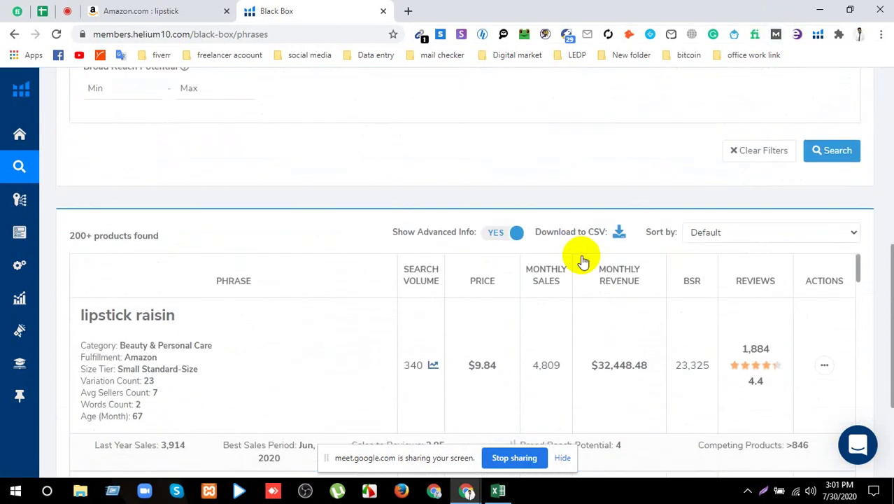
{"action": "scroll", "coordinate": [570, 264], "scroll_direction": "down", "scroll_amount": 2}
{"action": "scroll", "coordinate": [562, 315], "scroll_direction": "up", "scroll_amount": 2}
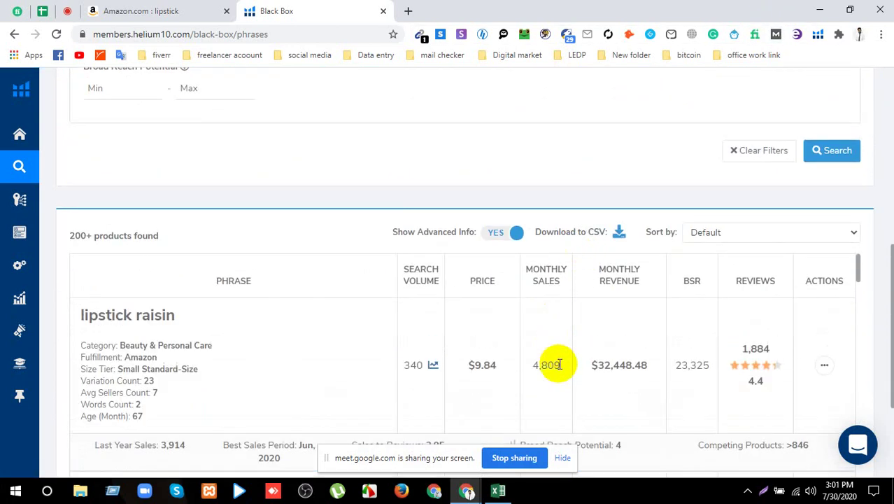
{"action": "double_click", "coordinate": [550, 366]}
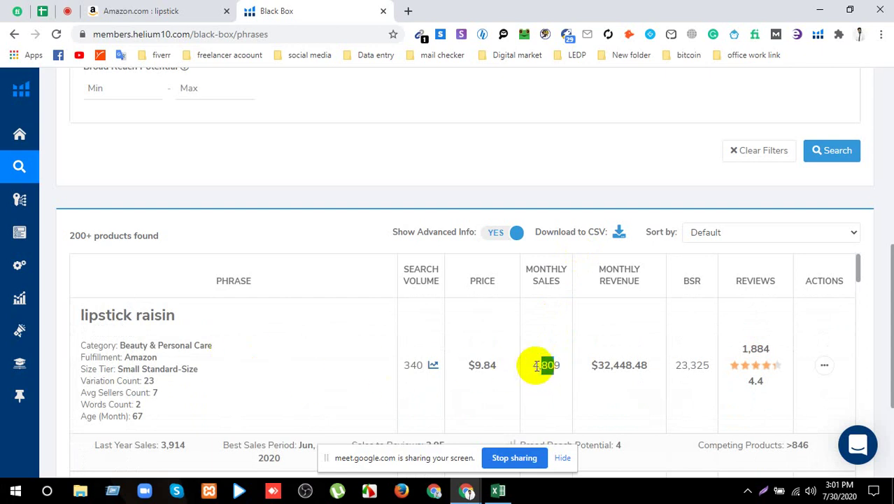
{"action": "left_click", "coordinate": [581, 373]}
{"action": "scroll", "coordinate": [553, 369], "scroll_direction": "up", "scroll_amount": 4}
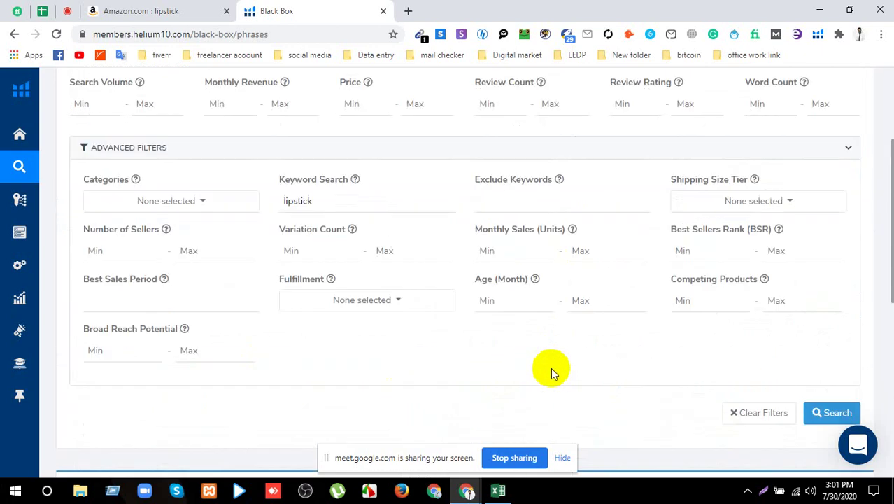
{"action": "scroll", "coordinate": [560, 357], "scroll_direction": "down", "scroll_amount": 5}
{"action": "scroll", "coordinate": [518, 293], "scroll_direction": "down", "scroll_amount": 10}
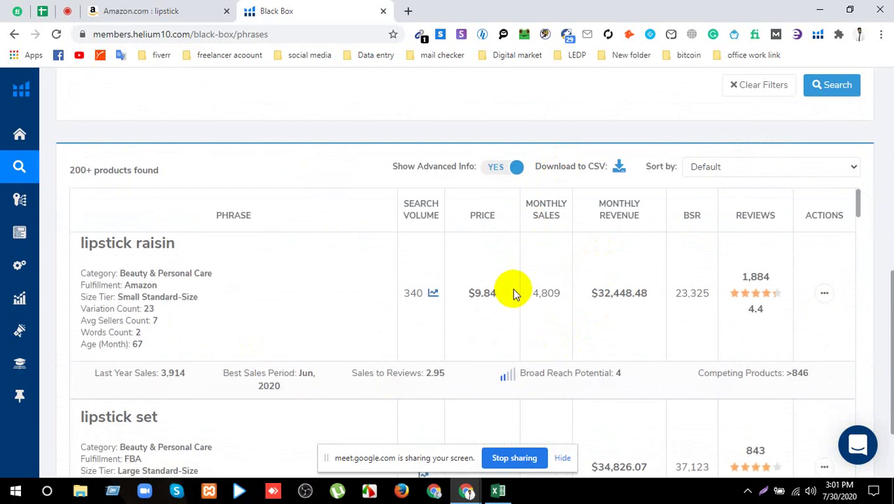
{"action": "scroll", "coordinate": [510, 307], "scroll_direction": "down", "scroll_amount": 3}
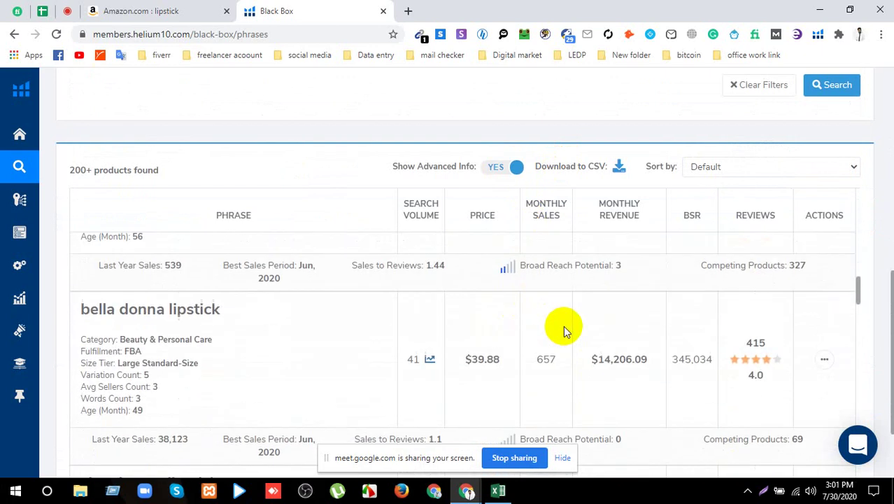
- Download the lipstick keyword results as a CSV file and open it in Excel
{"action": "left_click", "coordinate": [619, 169]}
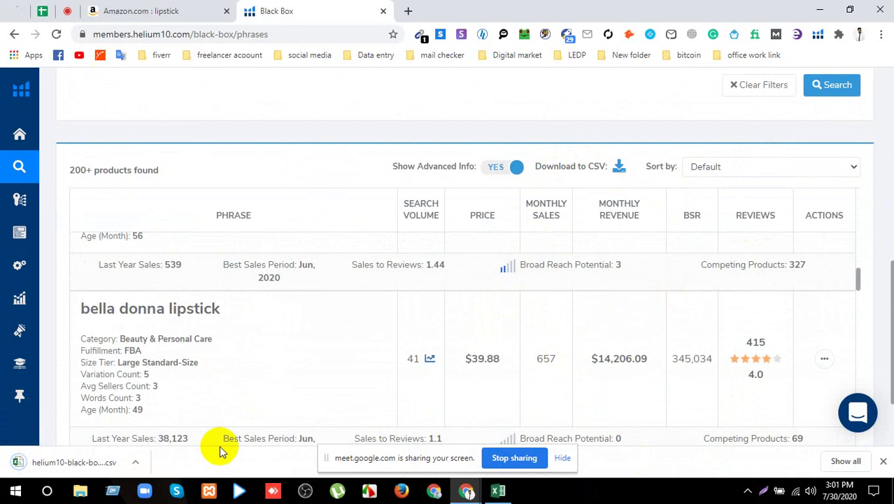
{"action": "left_click", "coordinate": [138, 464]}
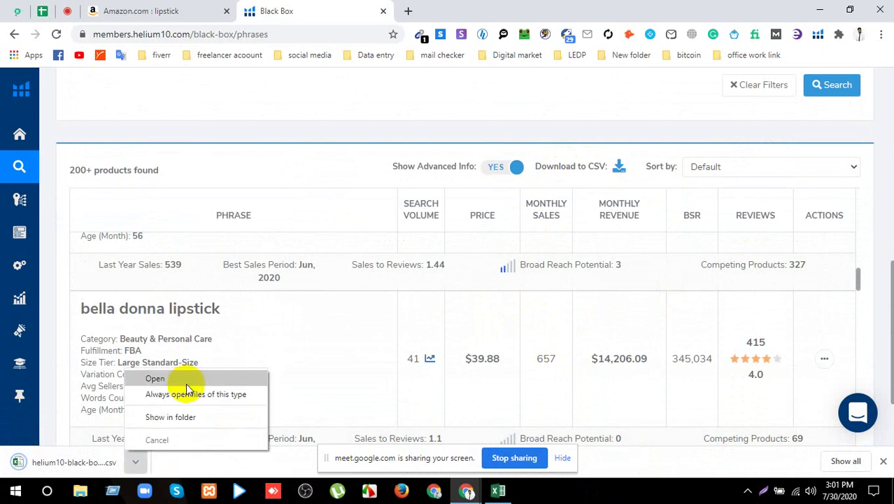
{"action": "left_click", "coordinate": [186, 382]}
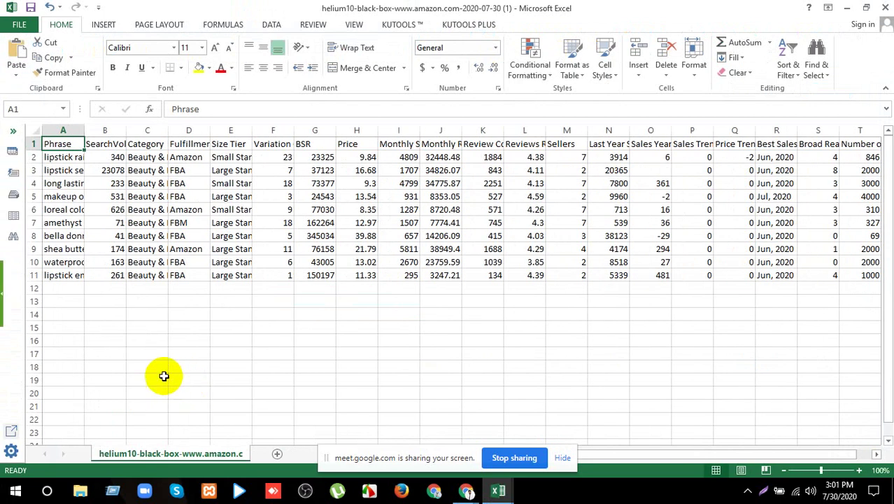
- Widen the Category column so its full entries can be read
{"action": "left_click", "coordinate": [116, 171]}
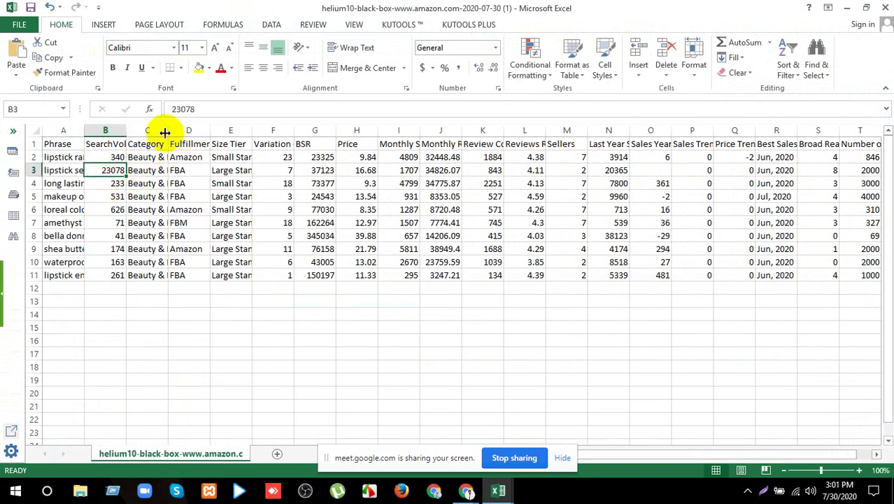
{"action": "left_click_drag", "start_coordinate": [167, 126], "coordinate": [287, 126]}
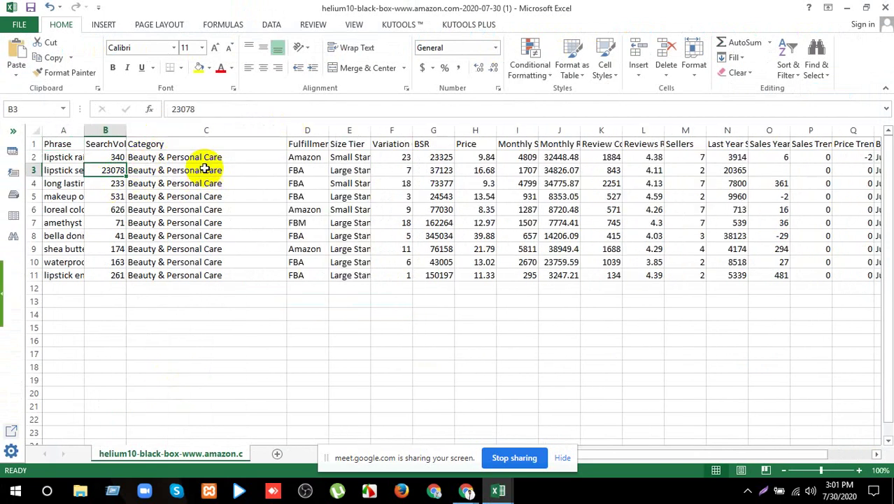
- Widen the Phrase and Size Tier columns so more of their entries can be read
{"action": "left_click", "coordinate": [551, 465]}
{"action": "left_click_drag", "start_coordinate": [633, 454], "coordinate": [591, 440]}
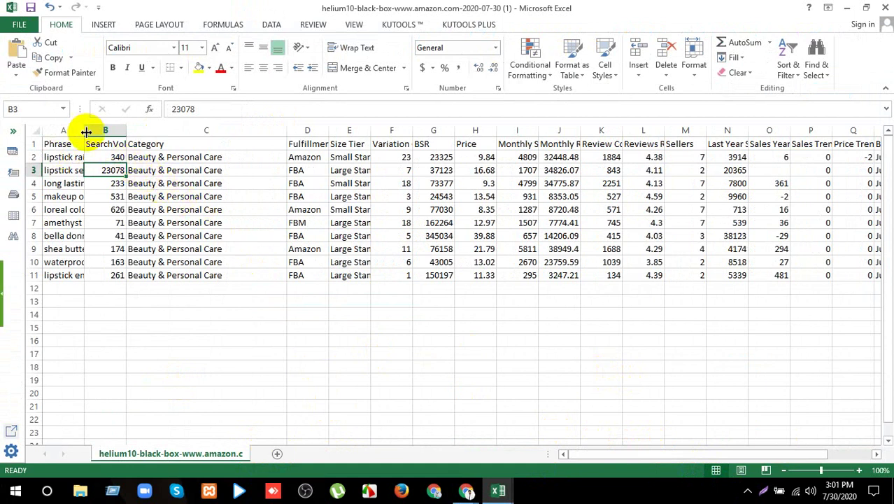
{"action": "left_click_drag", "start_coordinate": [86, 131], "coordinate": [110, 132]}
{"action": "left_click", "coordinate": [295, 378]}
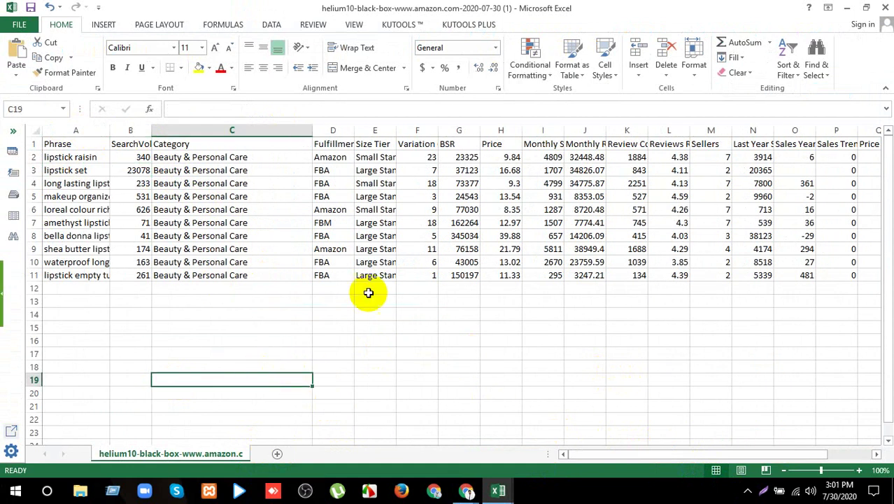
{"action": "left_click_drag", "start_coordinate": [392, 134], "coordinate": [485, 132]}
{"action": "left_click", "coordinate": [458, 279]}
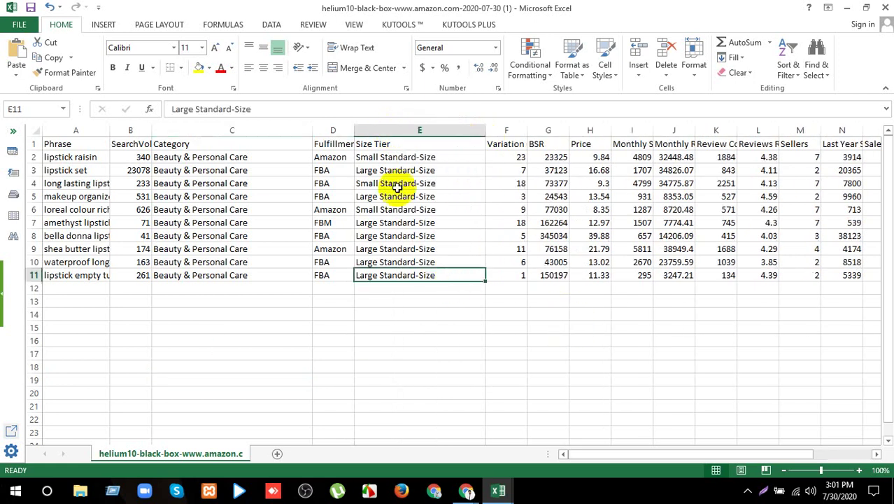
- Minimize the Excel workbook and return to Black Box in Chrome, going to the end of the lipstick phrase results
{"action": "left_click", "coordinate": [830, 7]}
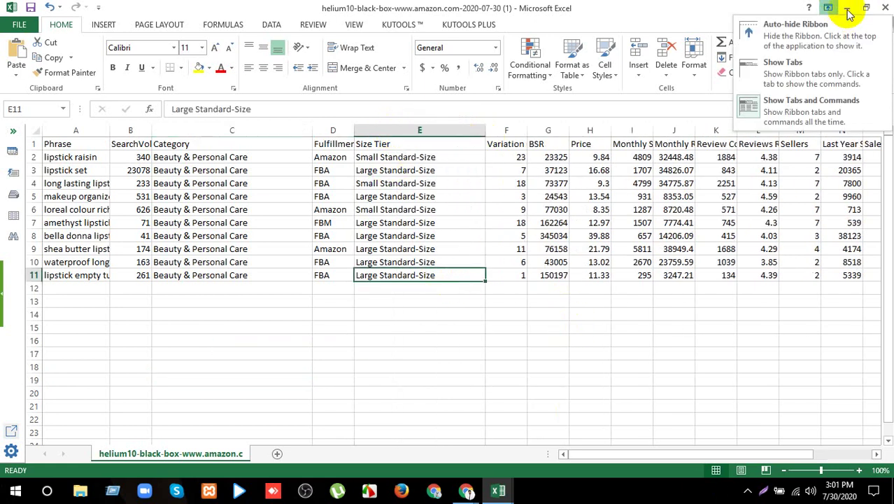
{"action": "left_click", "coordinate": [587, 409]}
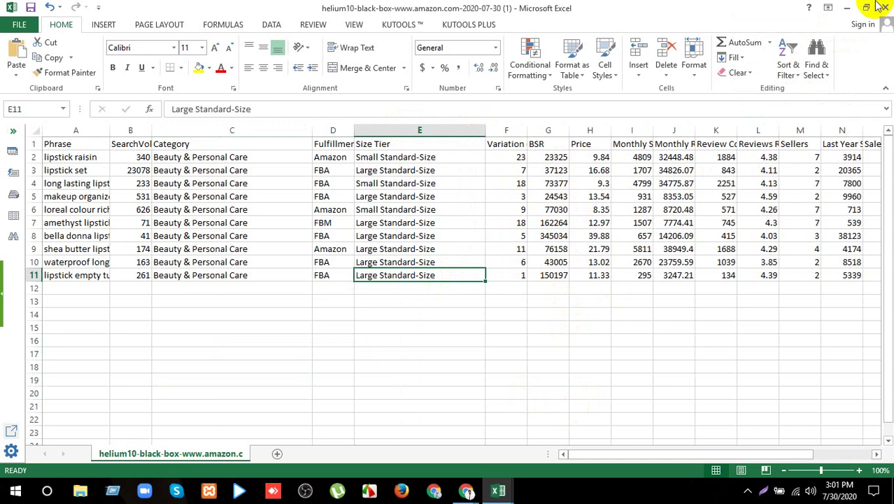
{"action": "left_click", "coordinate": [846, 9]}
{"action": "scroll", "coordinate": [392, 343], "scroll_direction": "down", "scroll_amount": 10}
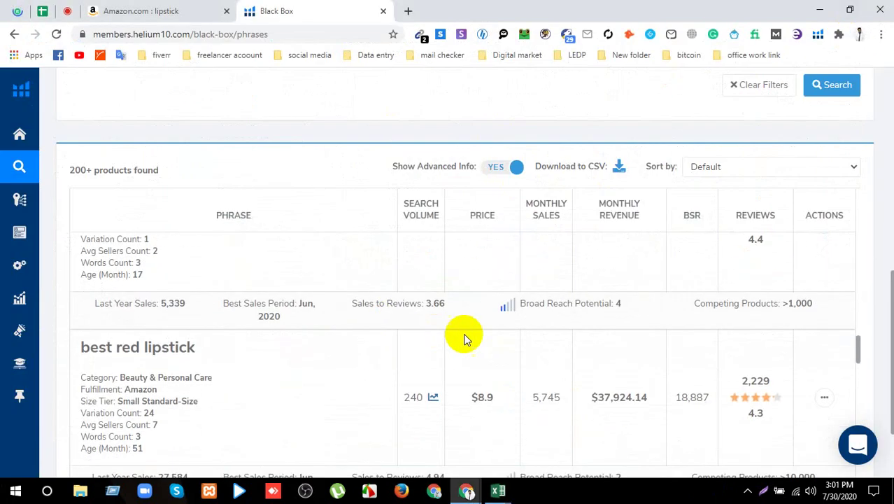
{"action": "scroll", "coordinate": [452, 413], "scroll_direction": "down", "scroll_amount": 2}
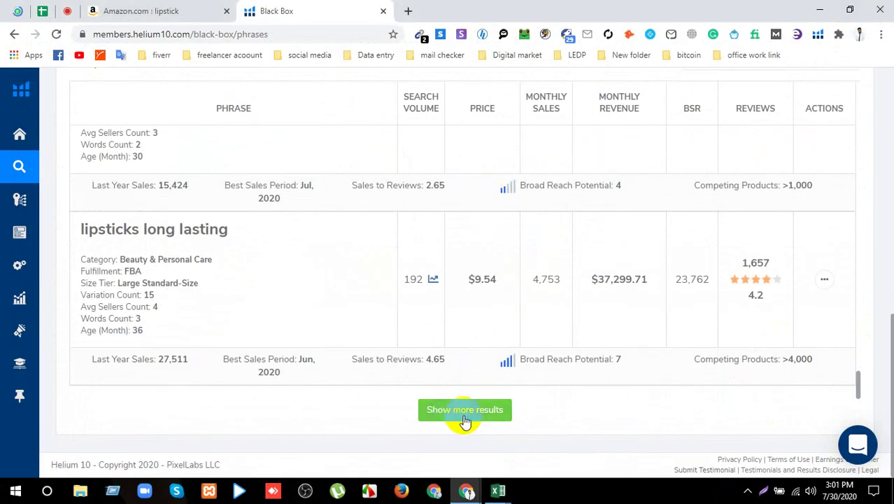
- Try to load more lipstick phrase results, read the plan notice and dismiss it
{"action": "left_click", "coordinate": [465, 413]}
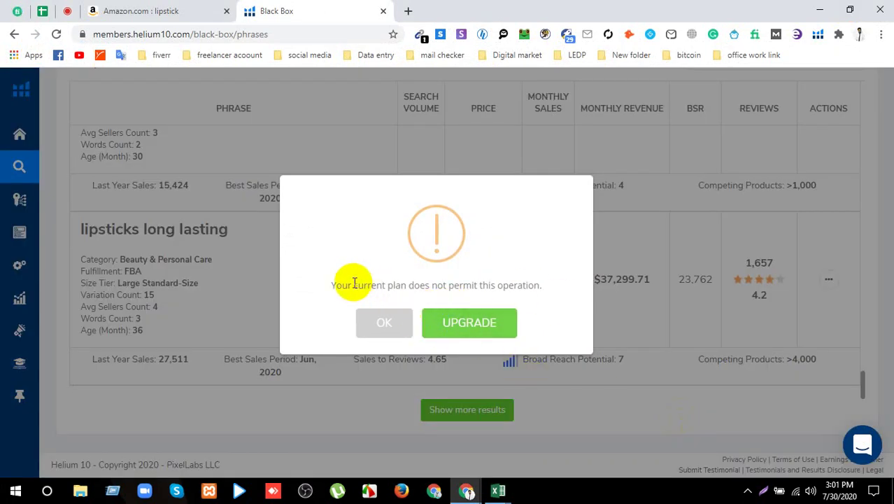
{"action": "mouse_move", "coordinate": [331, 285]}
{"action": "left_mouse_down"}
{"action": "mouse_move", "coordinate": [653, 273]}
{"action": "mouse_move", "coordinate": [338, 285]}
{"action": "left_mouse_up"}
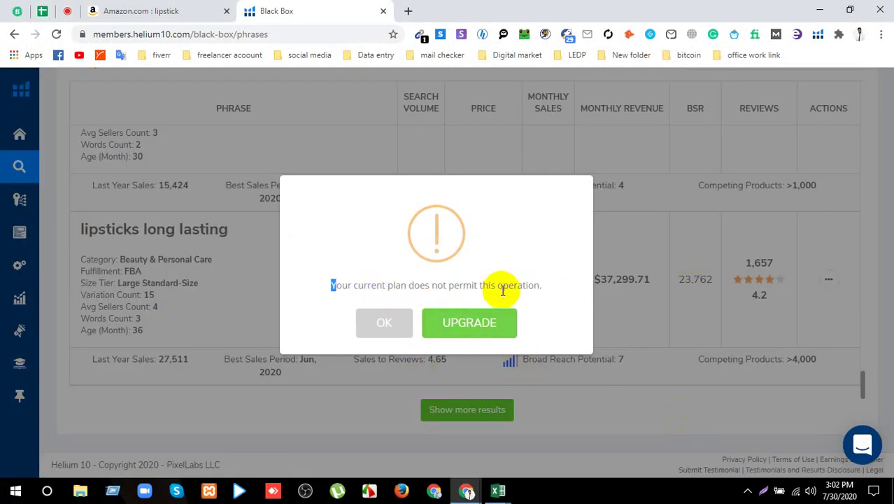
{"action": "left_click_drag", "start_coordinate": [503, 289], "coordinate": [255, 495]}
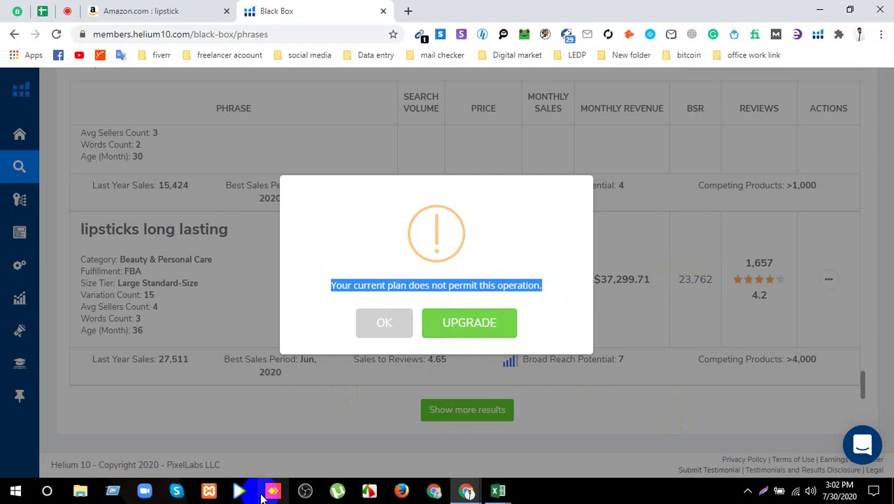
{"action": "left_click", "coordinate": [384, 326]}
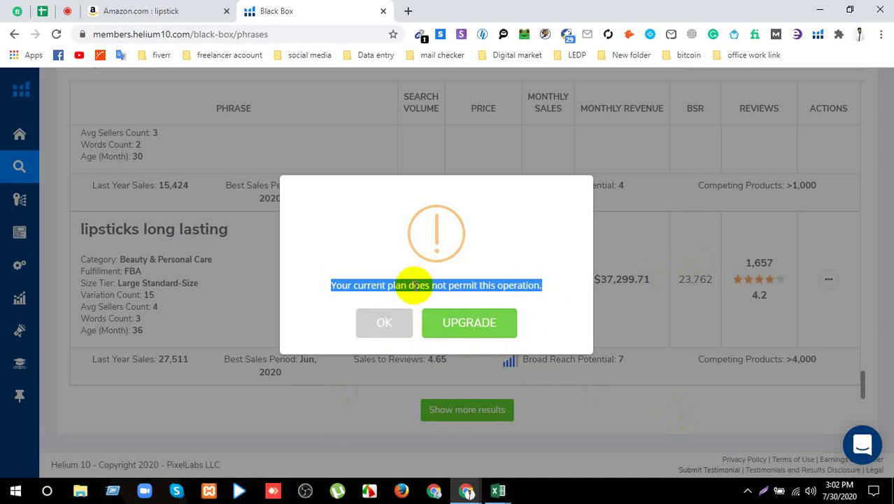
{"action": "left_click", "coordinate": [231, 420]}
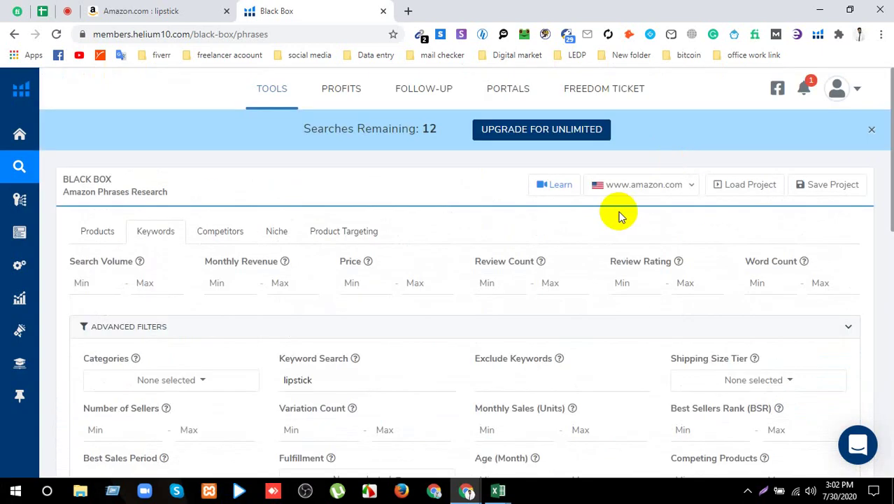
- Check the number of remaining Black Box searches and the Helium 10 account notifications
{"action": "left_click_drag", "start_coordinate": [301, 128], "coordinate": [430, 128]}
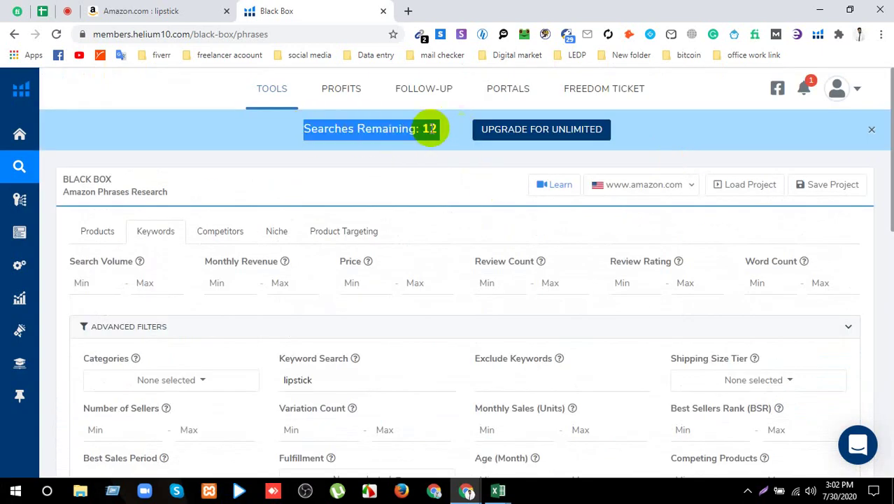
{"action": "triple_click", "coordinate": [306, 129]}
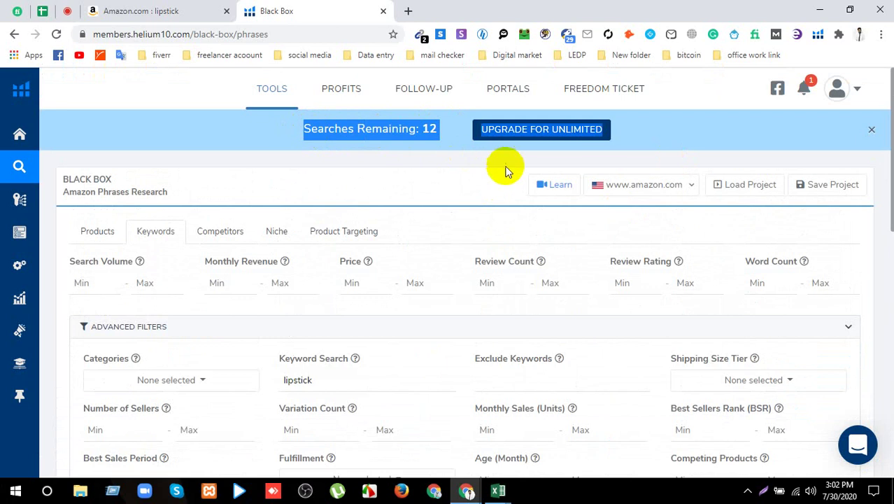
{"action": "left_click", "coordinate": [816, 81]}
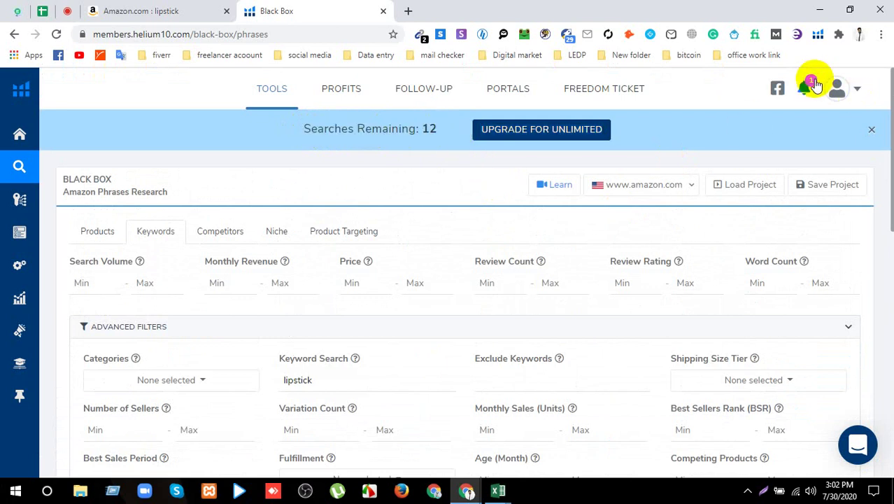
{"action": "left_click", "coordinate": [805, 85]}
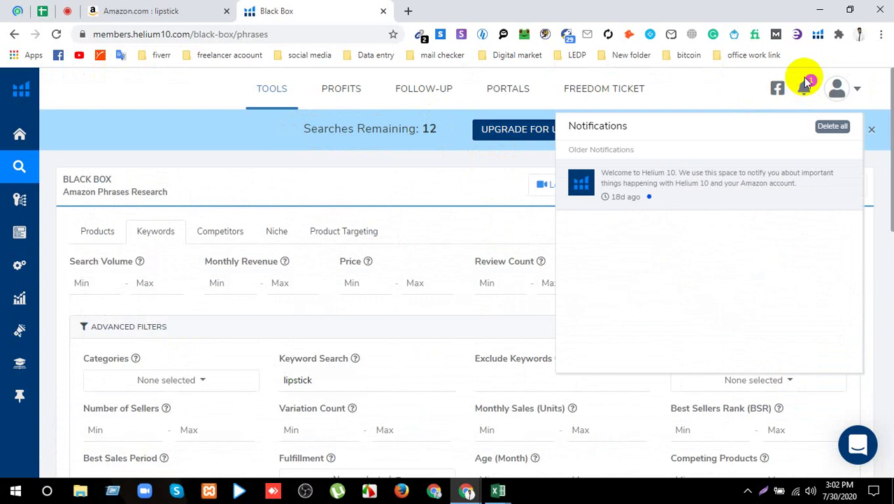
{"action": "left_click", "coordinate": [667, 91]}
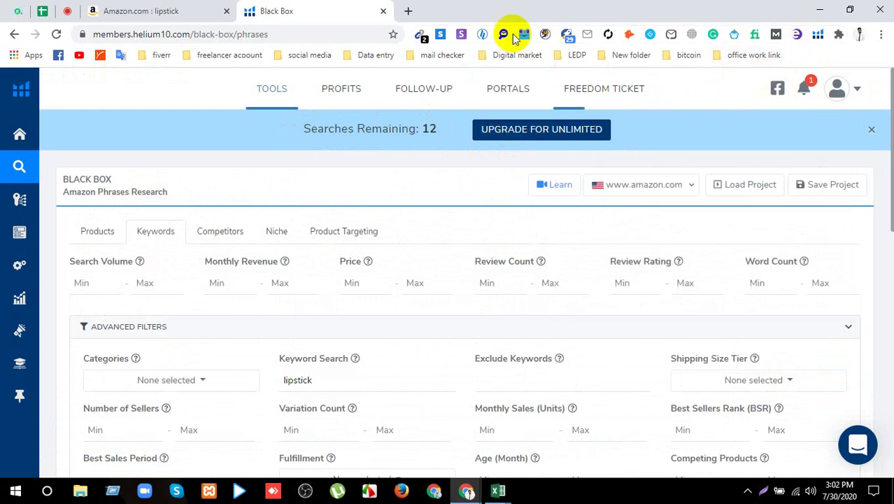
- Close the Black Box page and mute the microphone in the Google Meet call
{"action": "left_click", "coordinate": [383, 11]}
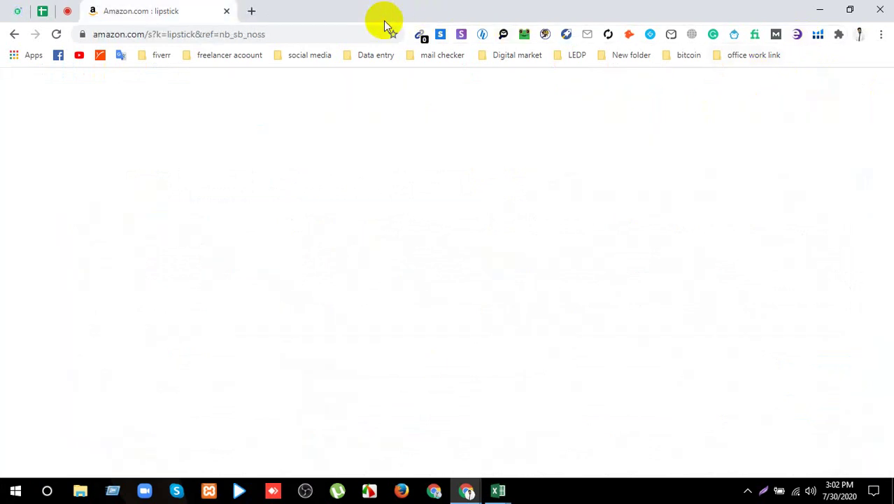
{"action": "left_click", "coordinate": [67, 10]}
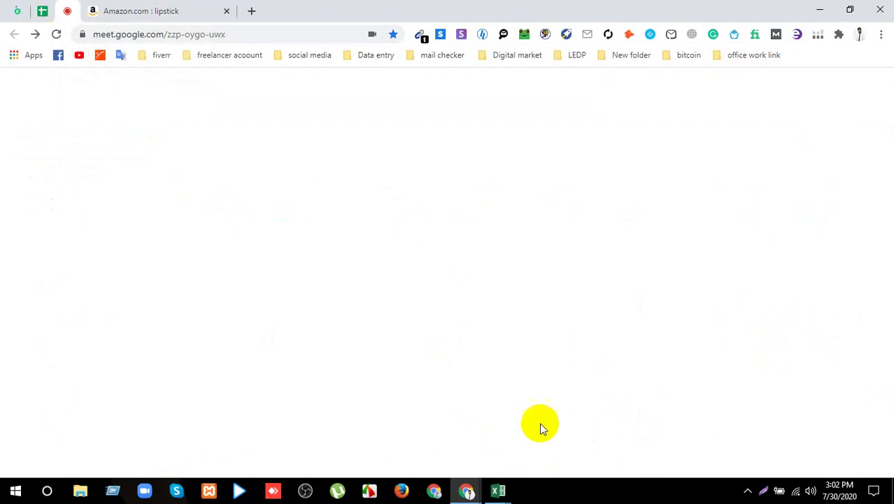
{"action": "left_click", "coordinate": [281, 448]}
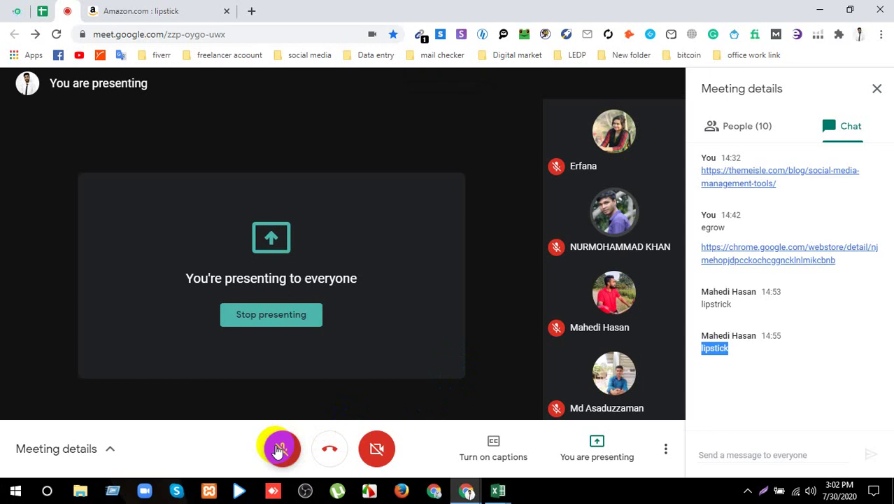
- Request a connection to the second listed Wi-Fi network and unmute the microphone in the meeting
{"action": "left_click", "coordinate": [799, 492]}
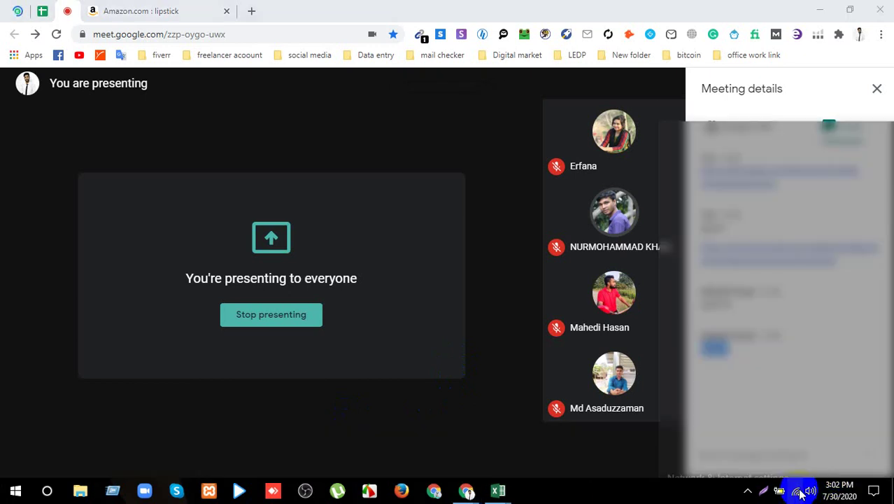
{"action": "left_click", "coordinate": [738, 181]}
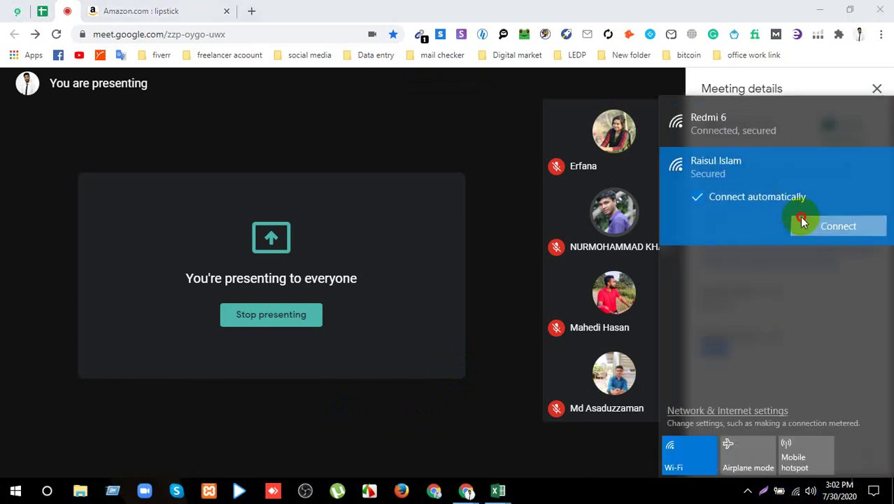
{"action": "left_click", "coordinate": [802, 222]}
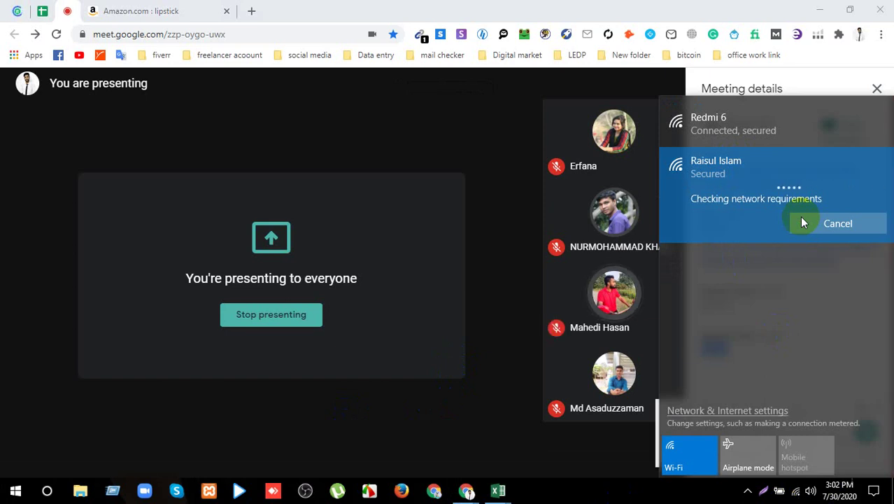
{"action": "left_click", "coordinate": [343, 390]}
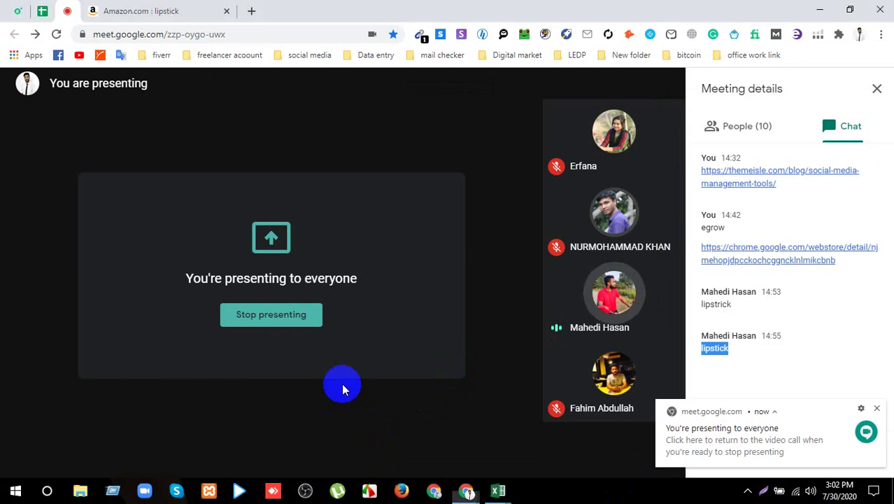
{"action": "left_click", "coordinate": [327, 427]}
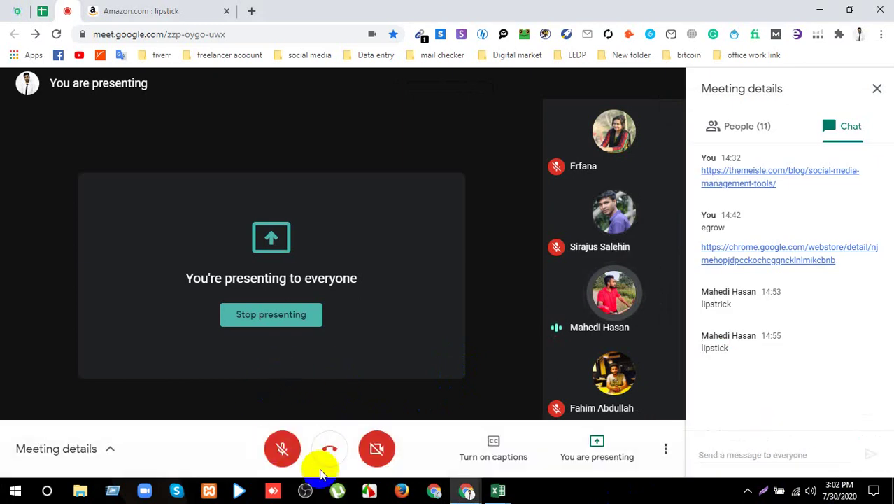
{"action": "left_click", "coordinate": [278, 448]}
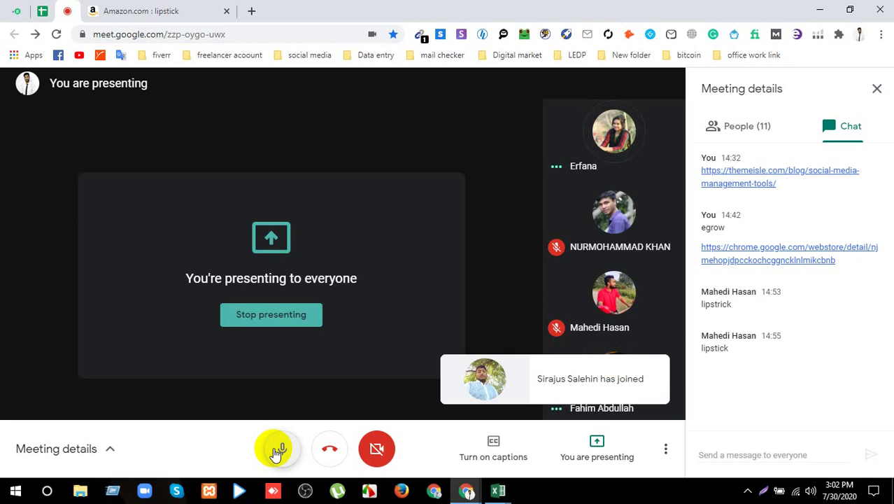
- Launch the Helium 10 tools dashboard through the Helium 10 extension on the Amazon lipstick results page
{"action": "left_click", "coordinate": [91, 9]}
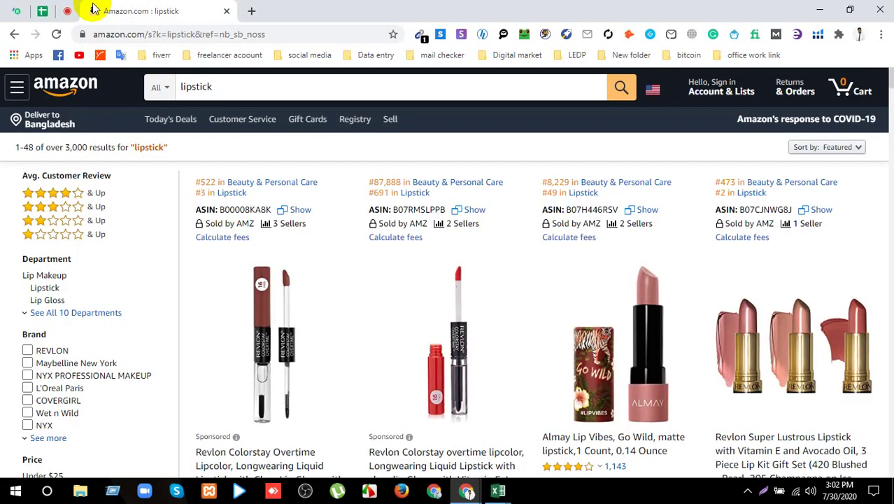
{"action": "left_click", "coordinate": [818, 39]}
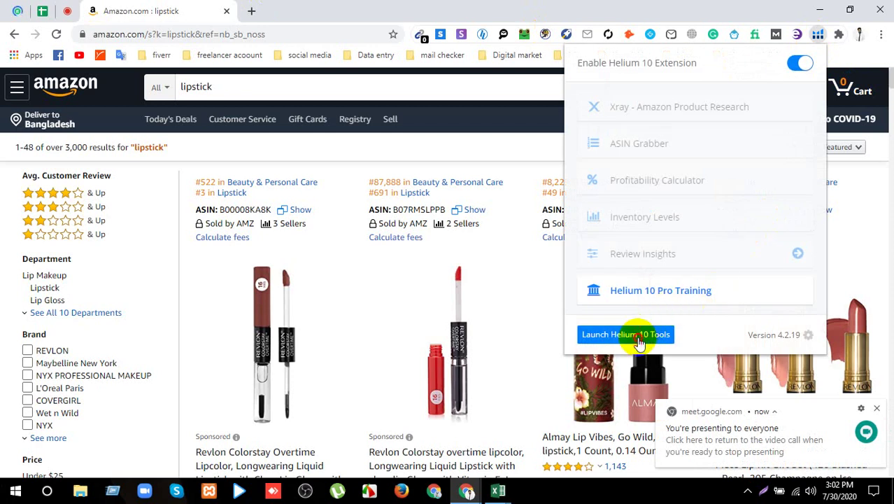
{"action": "left_click", "coordinate": [630, 335]}
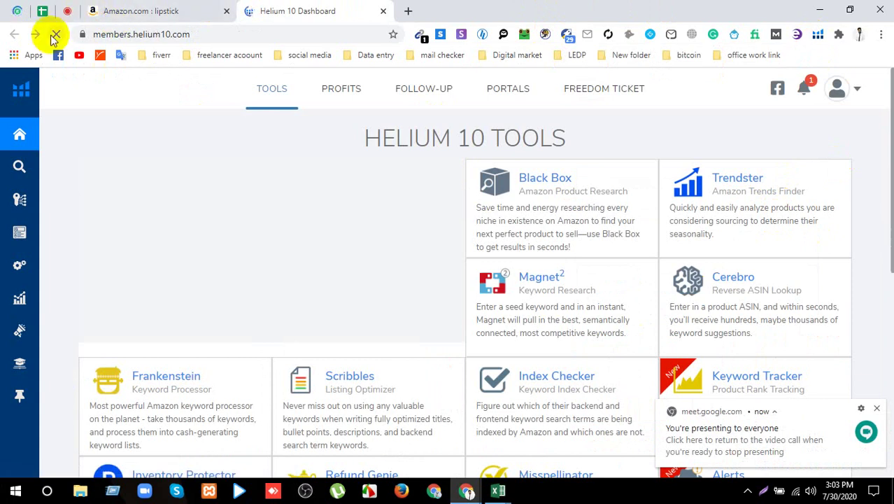
- Mute the microphone in the Google Meet call and close the Amazon lipstick results page
{"action": "left_click", "coordinate": [61, 12]}
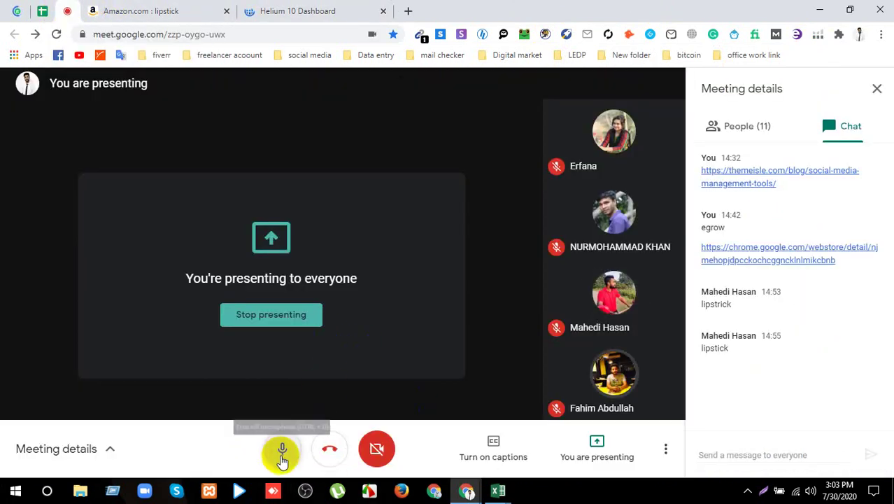
{"action": "left_click", "coordinate": [281, 454]}
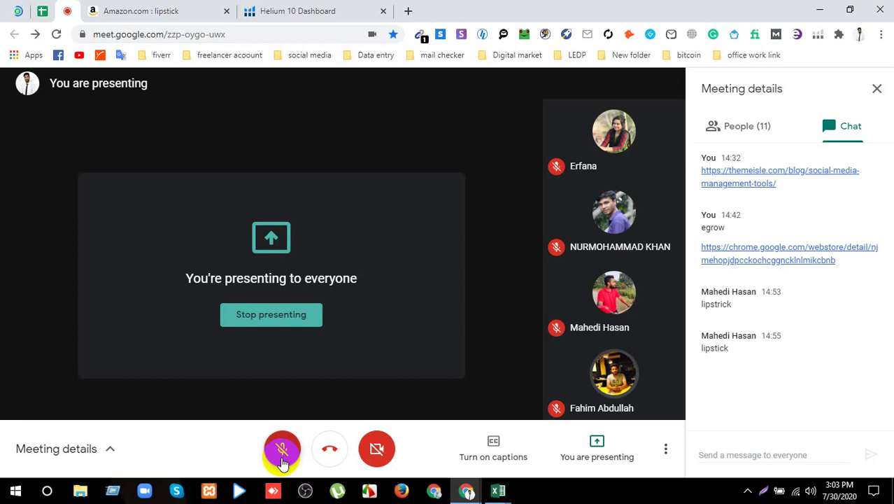
{"action": "left_click", "coordinate": [175, 9]}
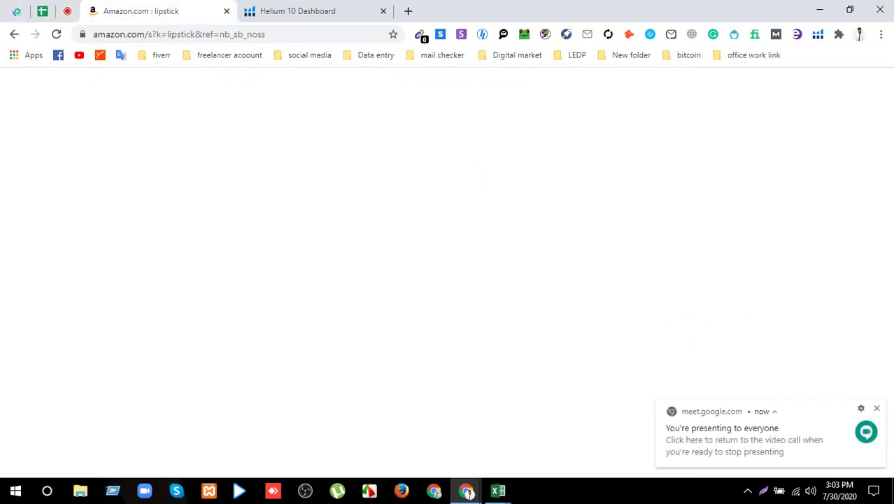
{"action": "left_click", "coordinate": [226, 11]}
- Admit the waiting participant to the Google Meet call and close the Helium 10 Dashboard page
{"action": "left_click", "coordinate": [67, 11]}
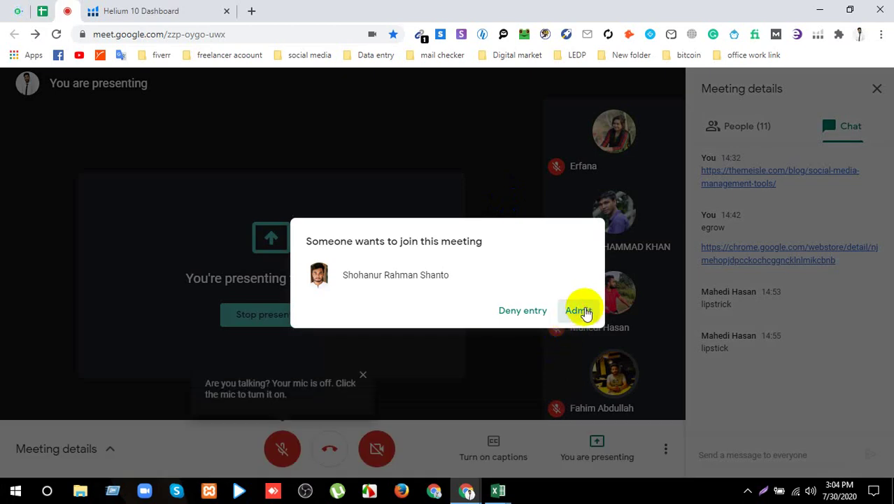
{"action": "left_click", "coordinate": [575, 311]}
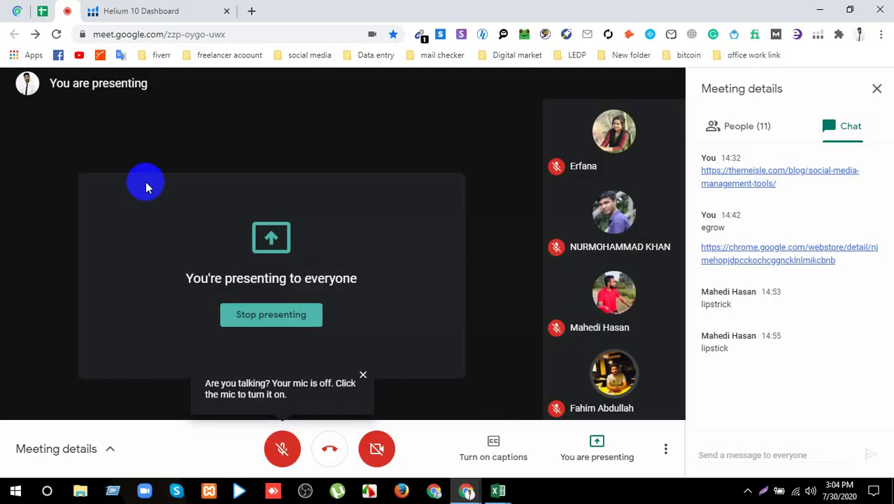
{"action": "left_click", "coordinate": [200, 9]}
{"action": "left_click", "coordinate": [226, 11]}
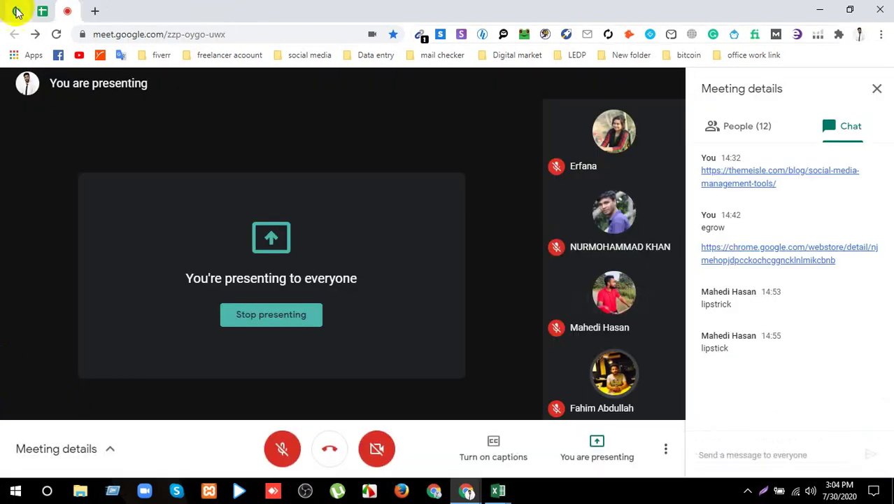
- Search Google for "ebay" in a new browser tab and open the eBay home page
{"action": "left_click", "coordinate": [93, 10]}
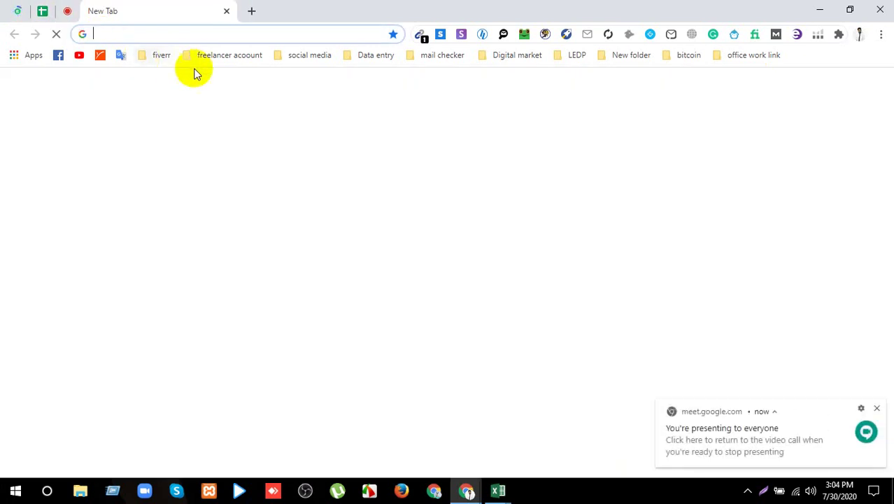
{"action": "type", "text": "e"}
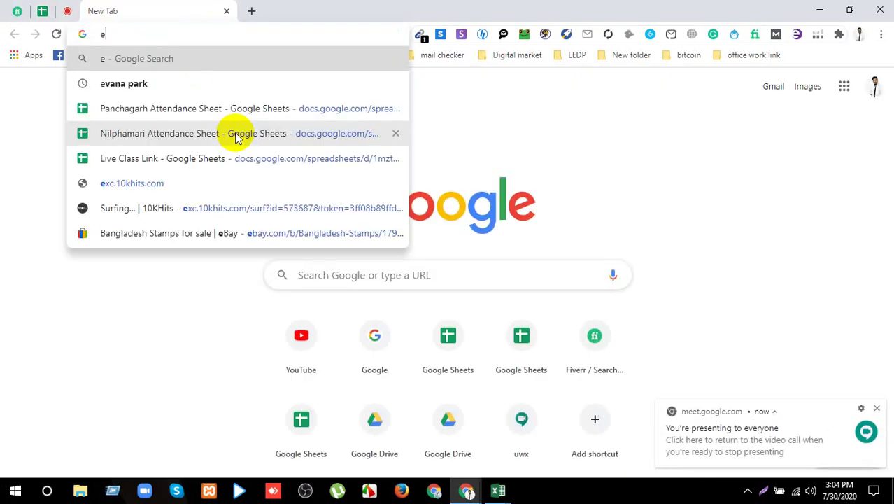
{"action": "type", "text": "b"}
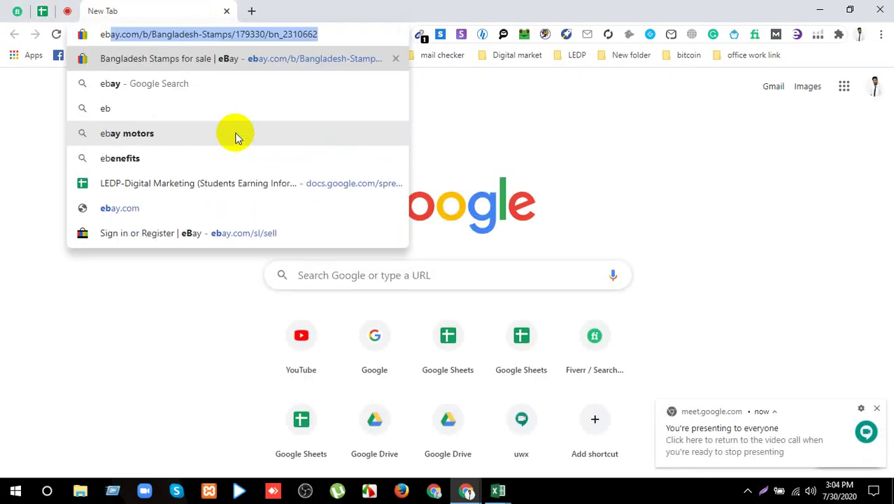
{"action": "left_click", "coordinate": [186, 88]}
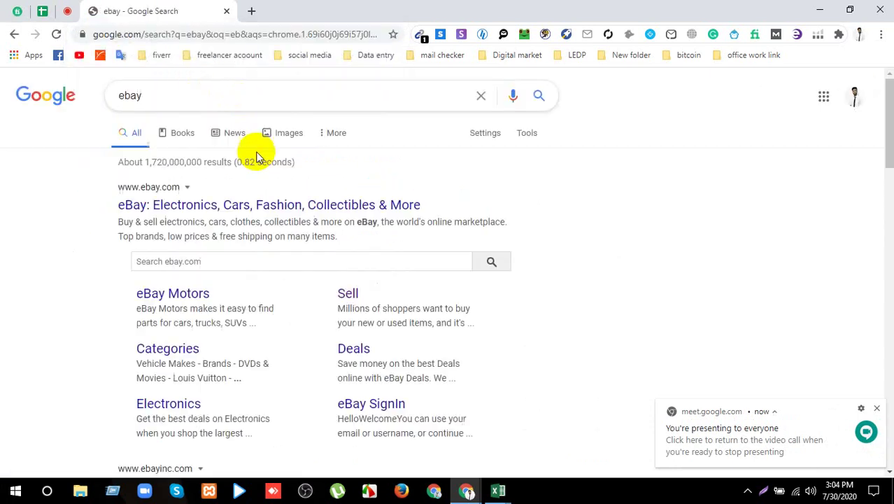
{"action": "left_click", "coordinate": [226, 204]}
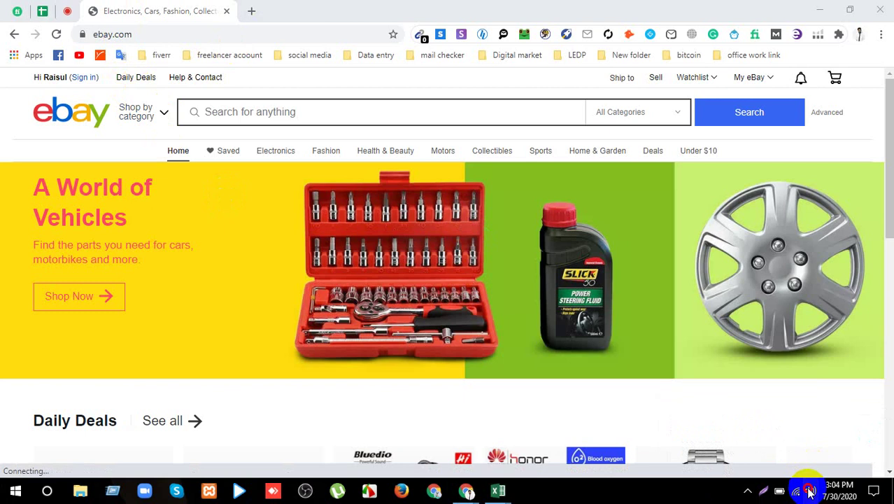
- Request a connection to the Redmi 6 Wi-Fi network and close the network list
{"action": "left_click", "coordinate": [796, 493]}
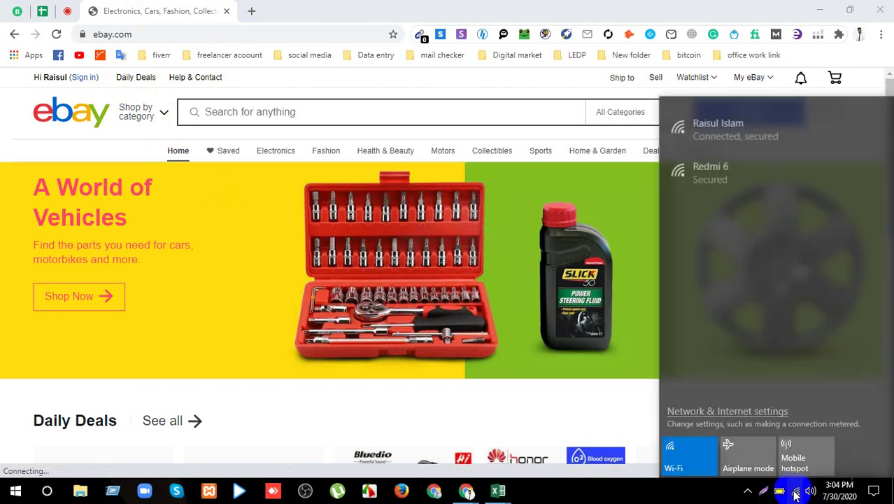
{"action": "left_click", "coordinate": [717, 186]}
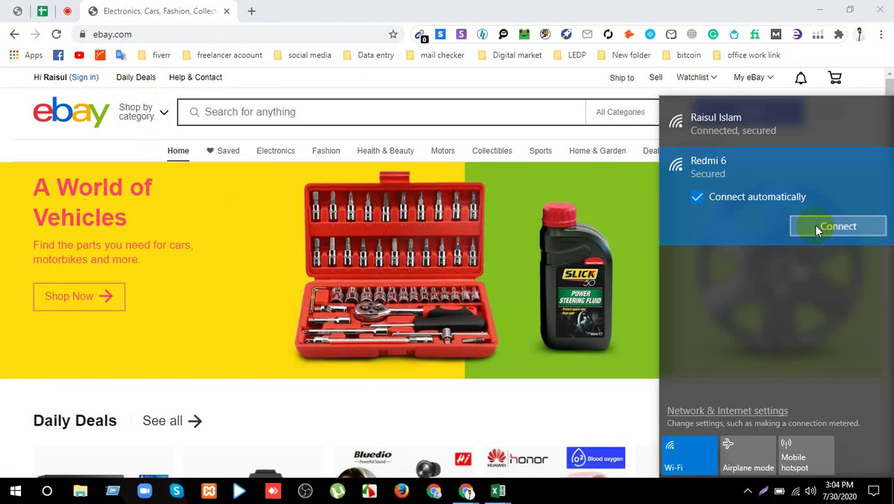
{"action": "left_click", "coordinate": [815, 225]}
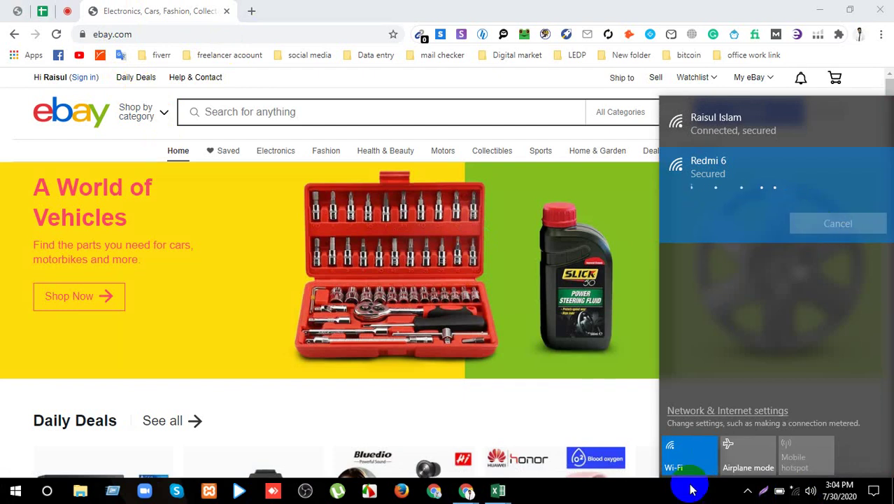
{"action": "left_click", "coordinate": [649, 492]}
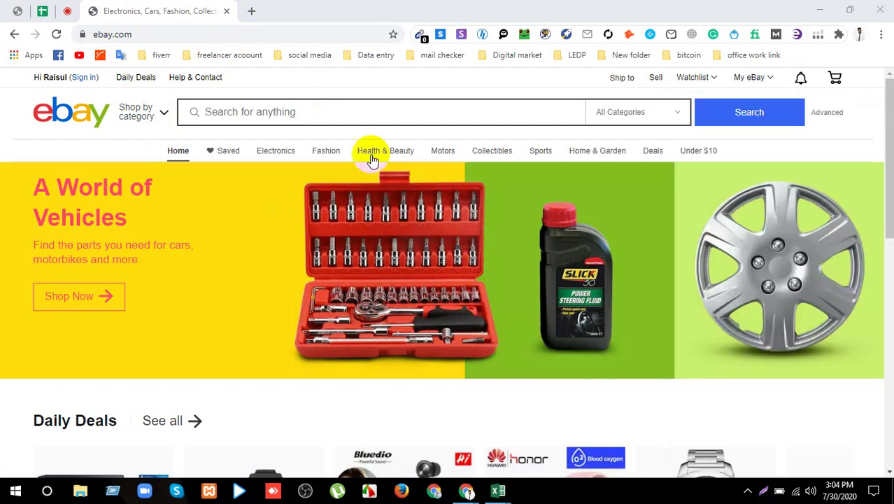
- Open the My eBay page from the eBay home page
{"action": "scroll", "coordinate": [301, 315], "scroll_direction": "down", "scroll_amount": 4}
{"action": "scroll", "coordinate": [329, 329], "scroll_direction": "up", "scroll_amount": 4}
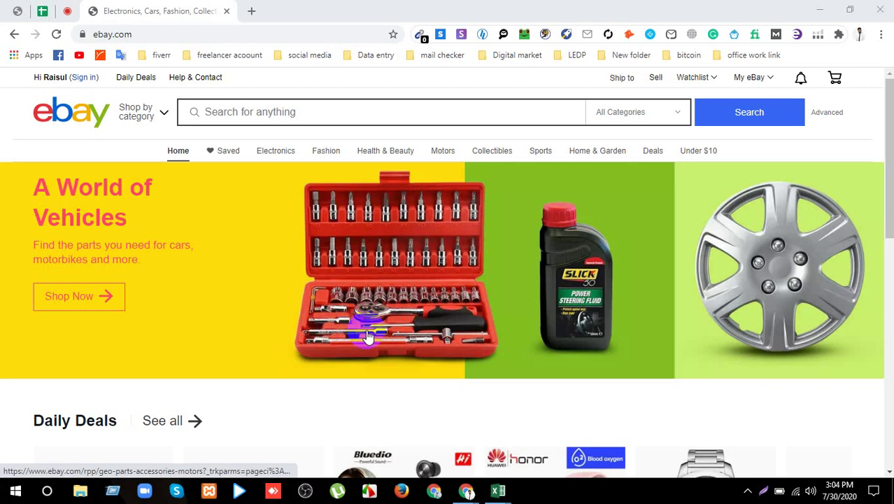
{"action": "left_click", "coordinate": [771, 80]}
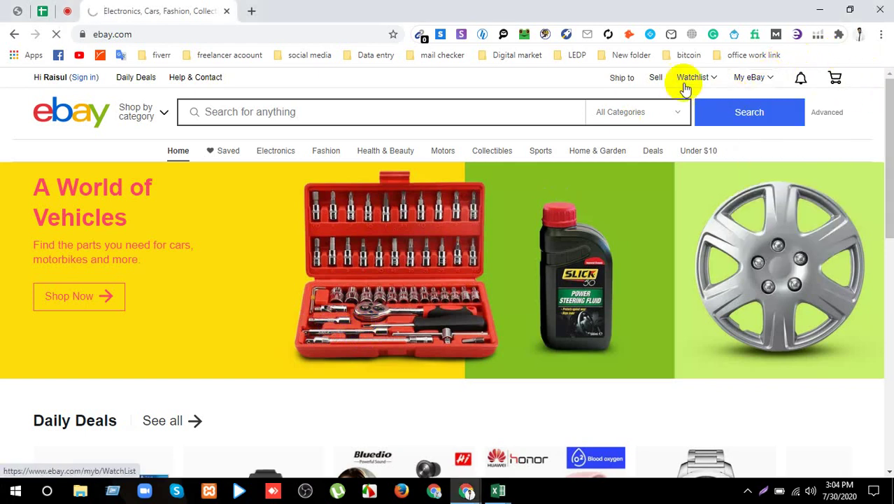
- Unmute the microphone in the Google Meet call and start the eBay sign-in with Google
{"action": "left_click", "coordinate": [68, 10]}
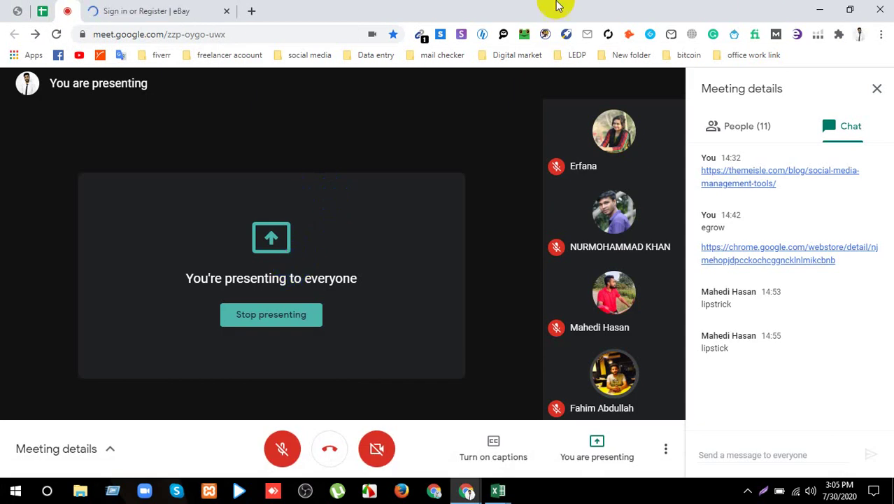
{"action": "left_click", "coordinate": [282, 462]}
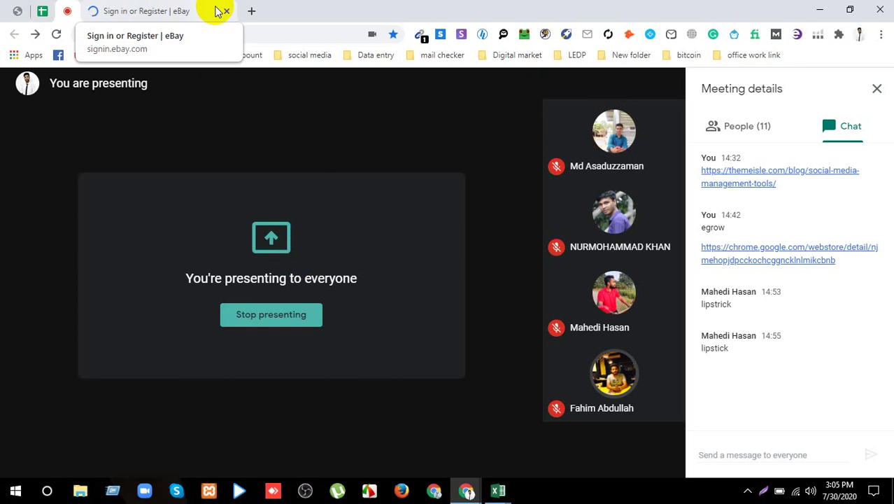
{"action": "left_click", "coordinate": [176, 10]}
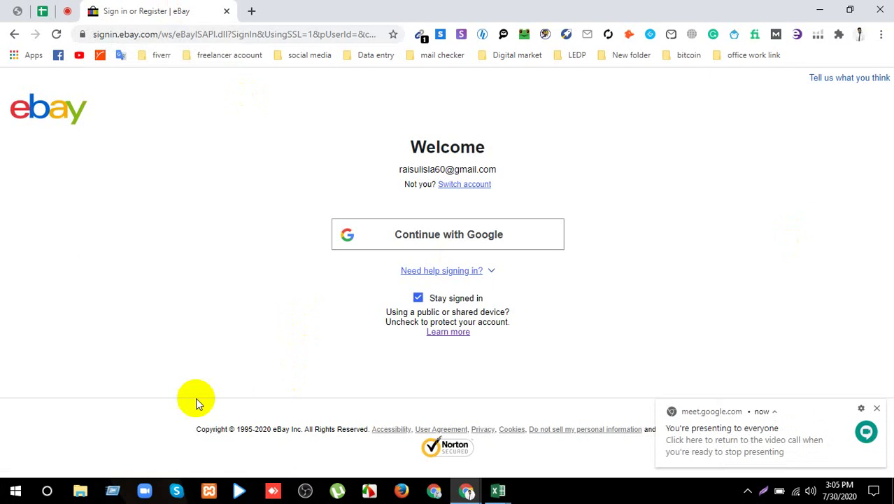
{"action": "left_click", "coordinate": [490, 234]}
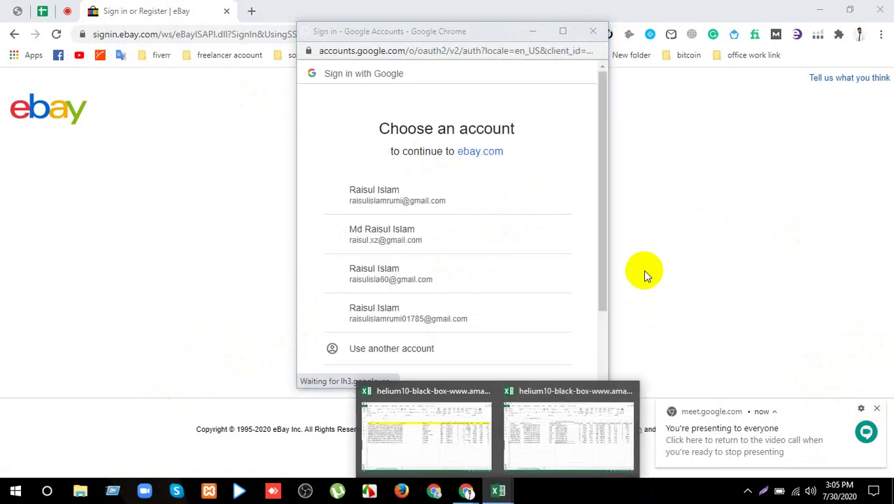
- Switch to Excel and examine the "lipstick raisin" row from Phrase through Sales to Reviews in the Black Box export
{"action": "key", "text": "alt+Tab"}
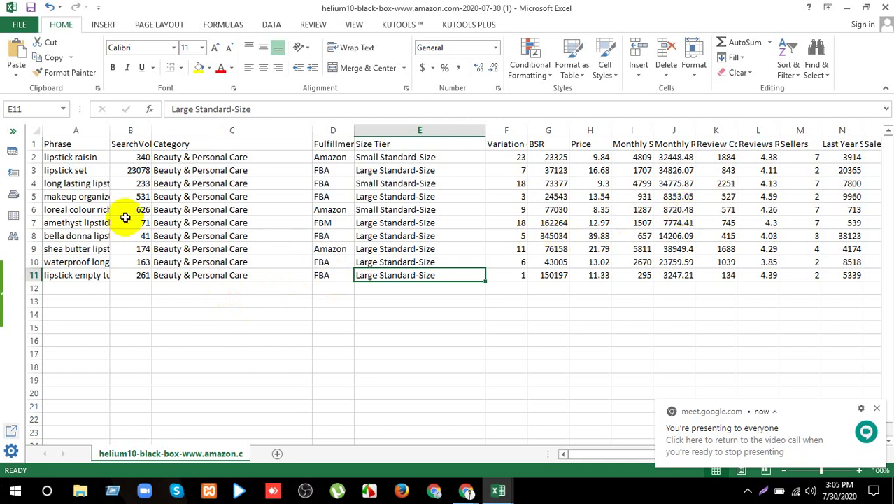
{"action": "left_click_drag", "start_coordinate": [62, 157], "coordinate": [711, 146]}
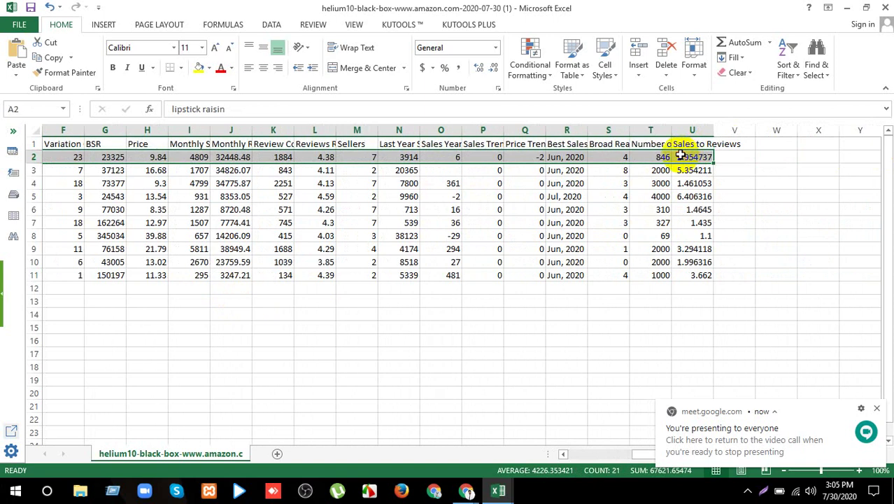
{"action": "left_click", "coordinate": [845, 7]}
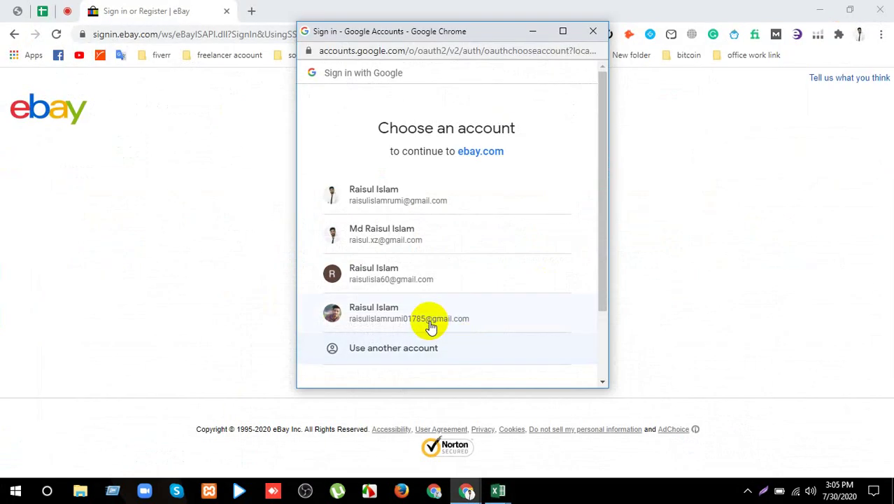
- Sign in to eBay with the third listed Google account and open the Sell page for creating a listing
{"action": "left_click", "coordinate": [418, 280]}
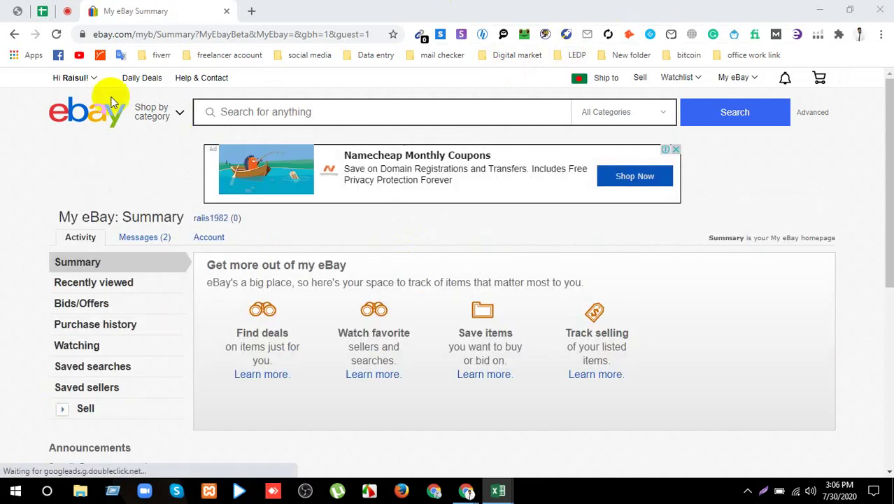
{"action": "left_click", "coordinate": [93, 78]}
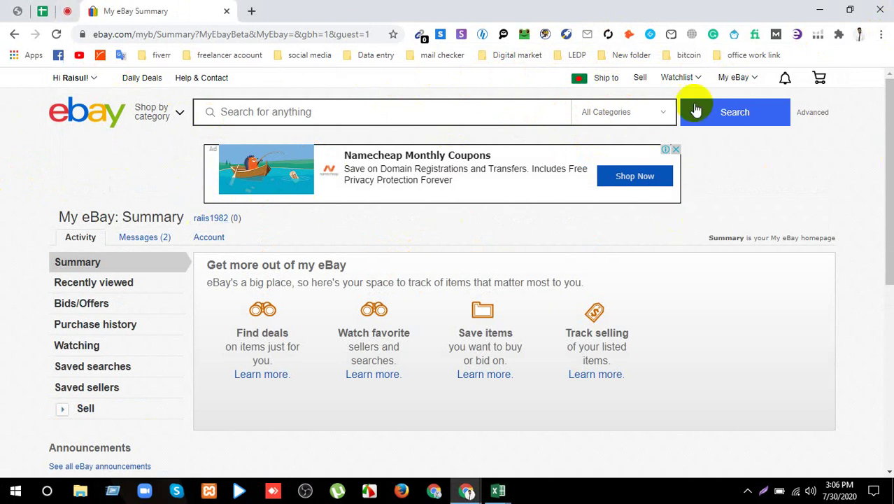
{"action": "left_click", "coordinate": [640, 78]}
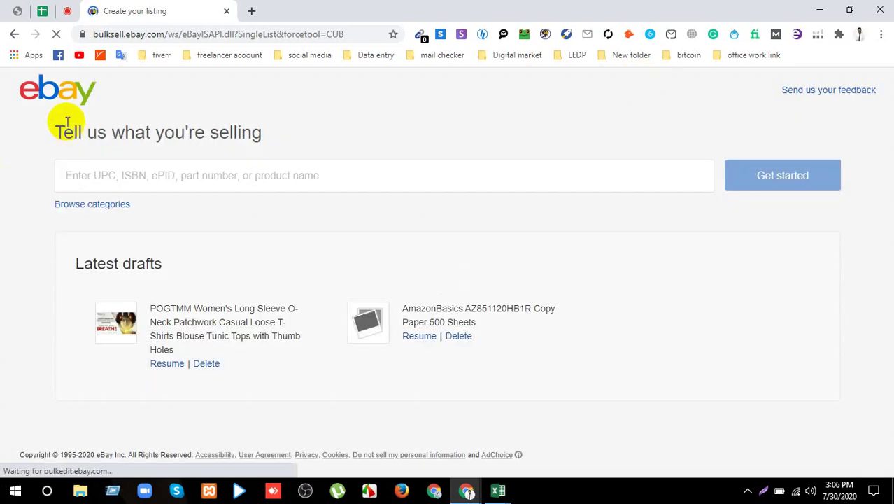
- Examine the "Tell us what you're selling" heading and the product entry field below it
{"action": "left_click_drag", "start_coordinate": [61, 131], "coordinate": [263, 135]}
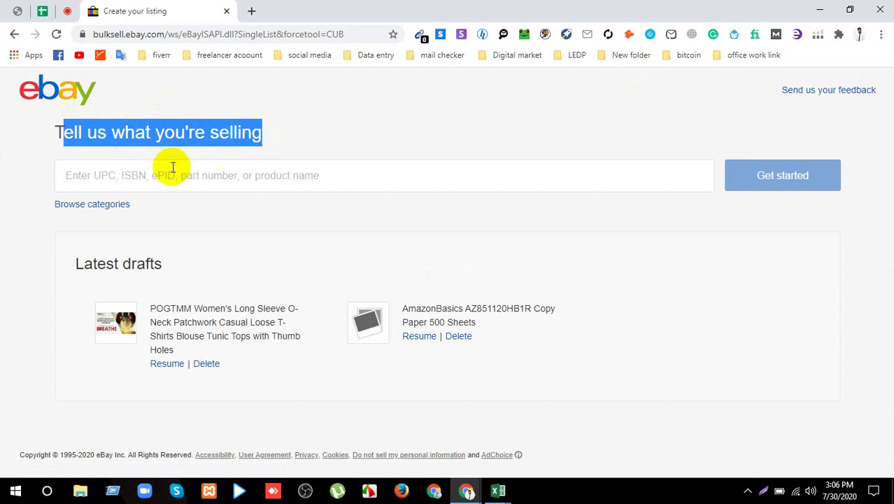
{"action": "left_click", "coordinate": [80, 174]}
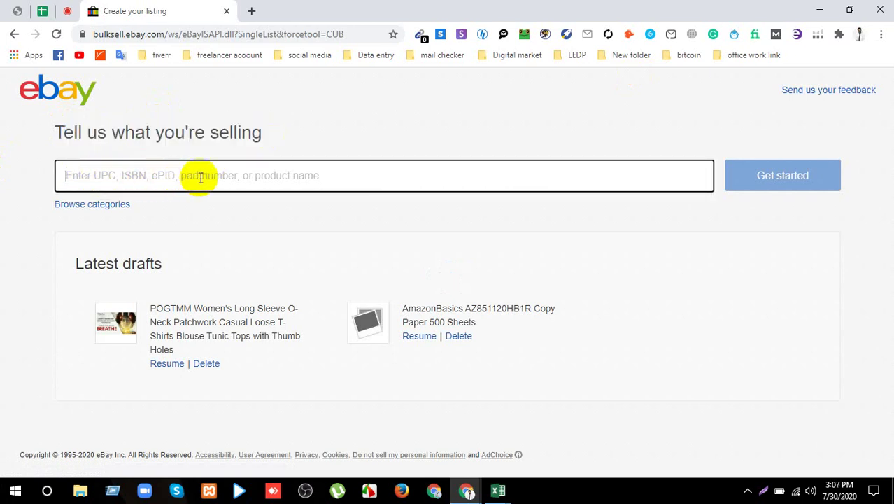
{"action": "left_click", "coordinate": [286, 185]}
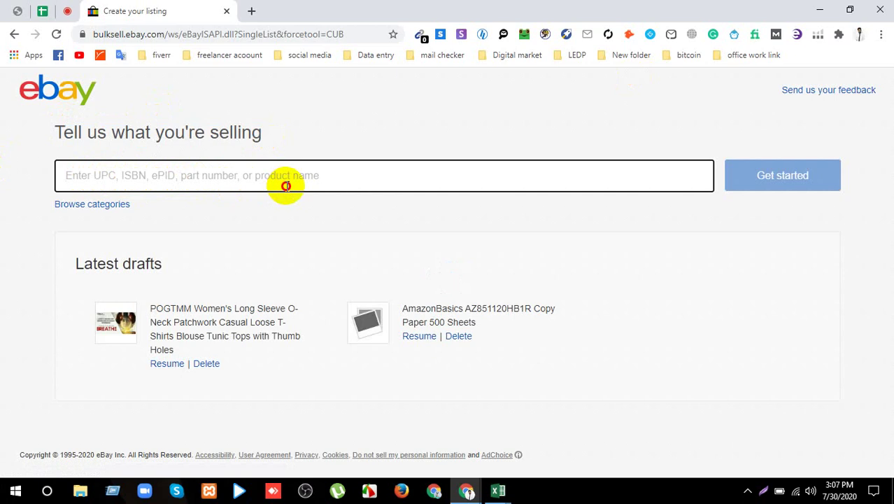
- Switch to the Black Box export in Excel and copy the phrase "lipstick raisin" from the Phrase column
{"action": "left_click", "coordinate": [499, 490]}
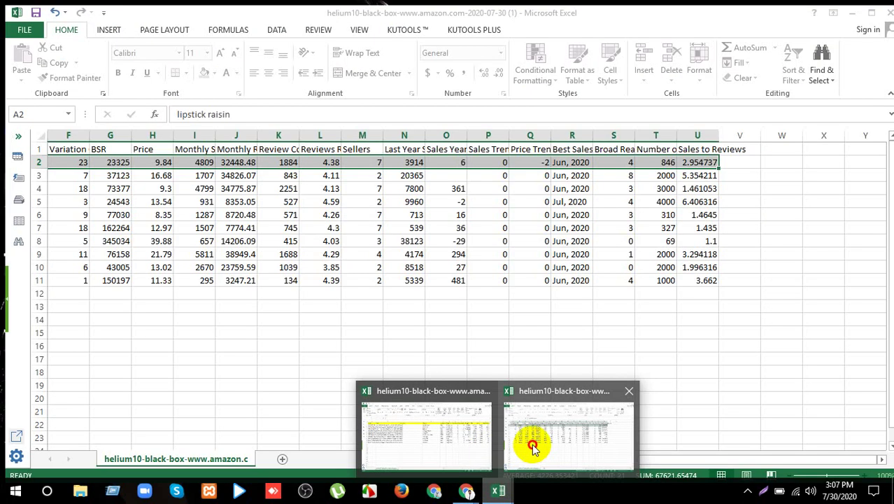
{"action": "left_click", "coordinate": [529, 444]}
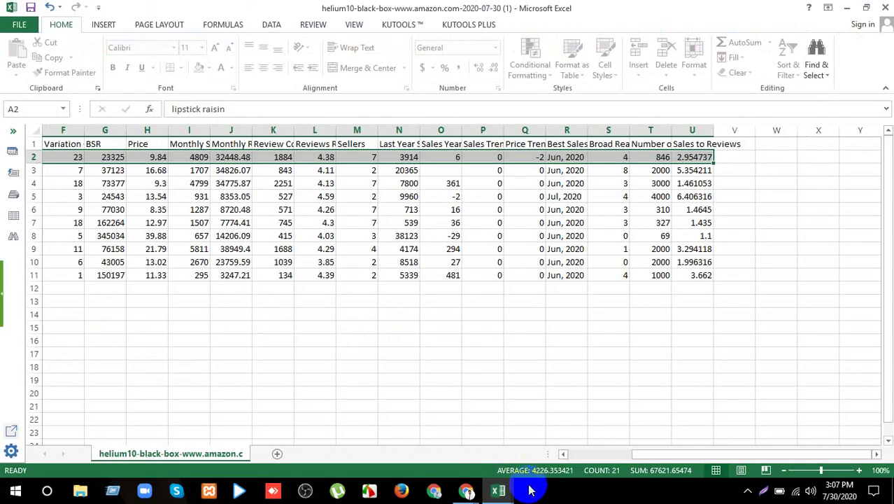
{"action": "left_click_drag", "start_coordinate": [689, 454], "coordinate": [539, 452]}
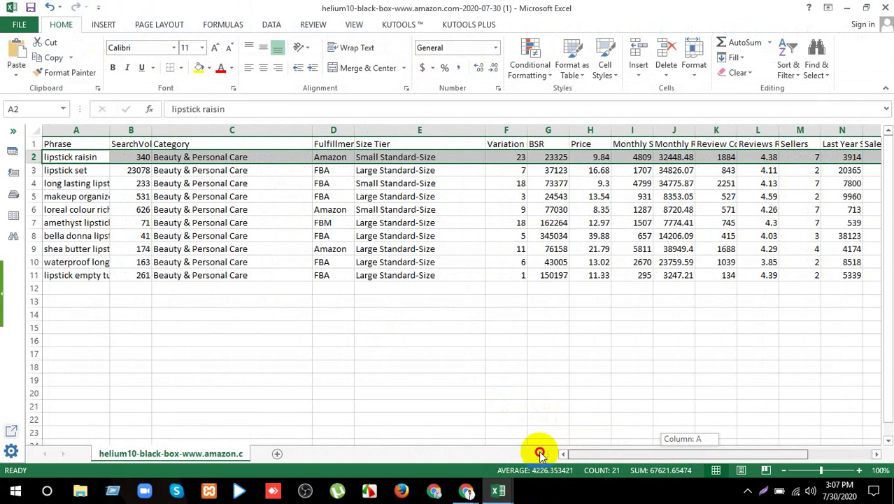
{"action": "left_click", "coordinate": [63, 157]}
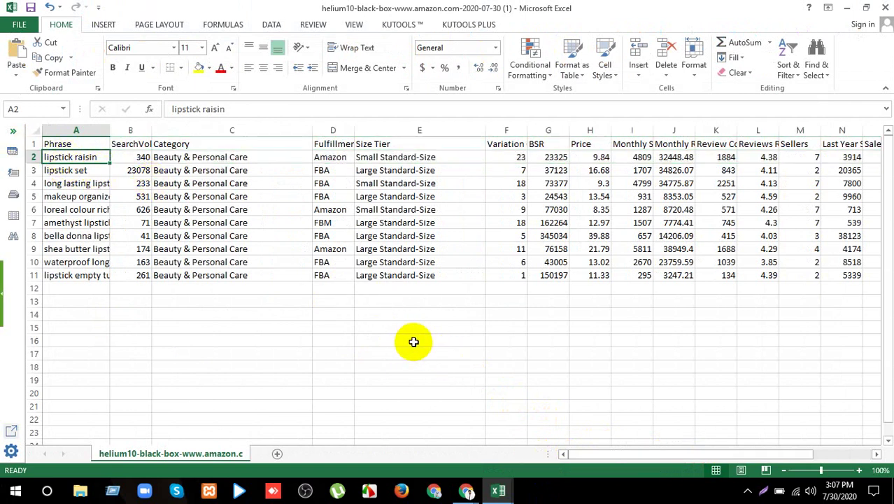
{"action": "key", "text": "ctrl+c"}
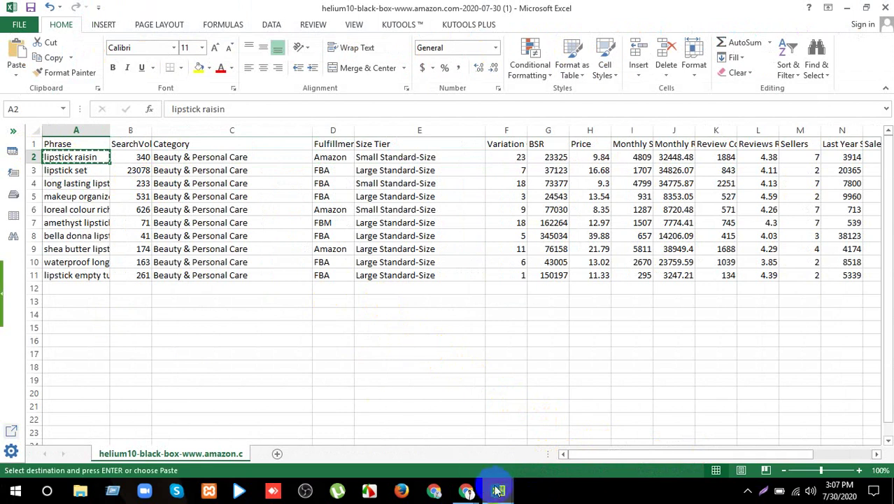
- Paste "lipstick raisin" as the product being sold on eBay and start the listing with this title
{"action": "left_click", "coordinate": [467, 492]}
{"action": "left_click", "coordinate": [383, 411]}
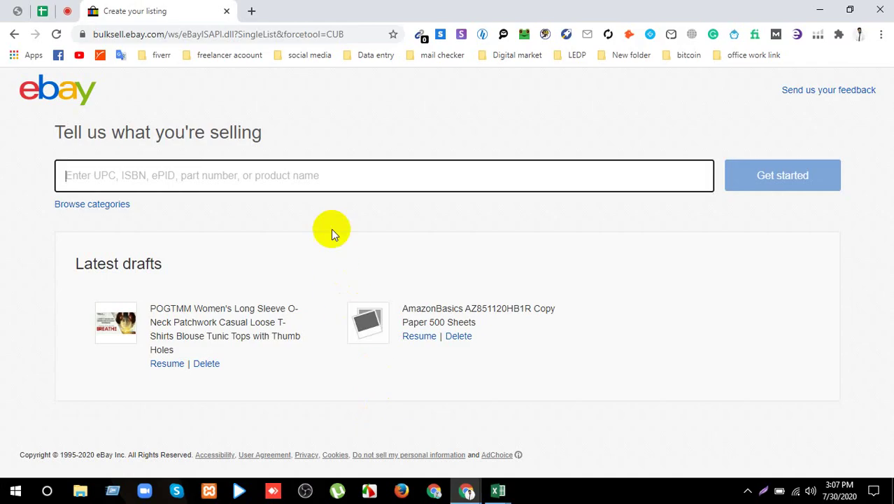
{"action": "right_click", "coordinate": [322, 178]}
{"action": "left_click", "coordinate": [357, 260]}
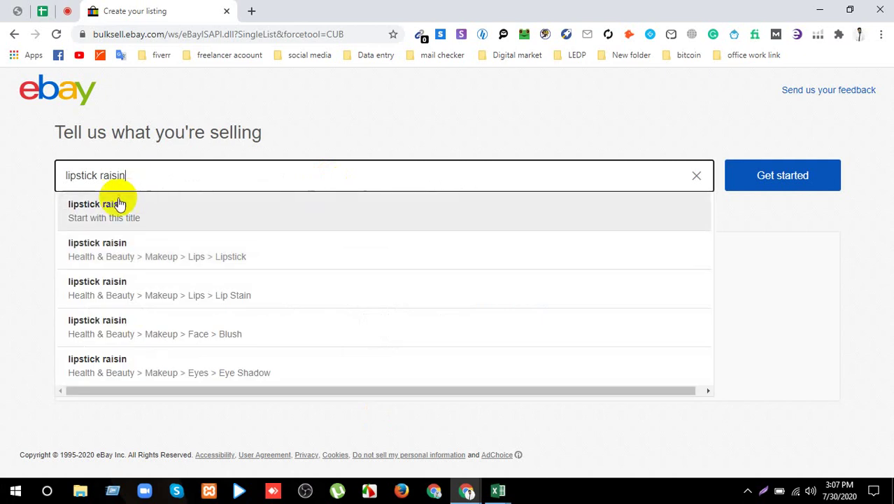
{"action": "left_click", "coordinate": [140, 221]}
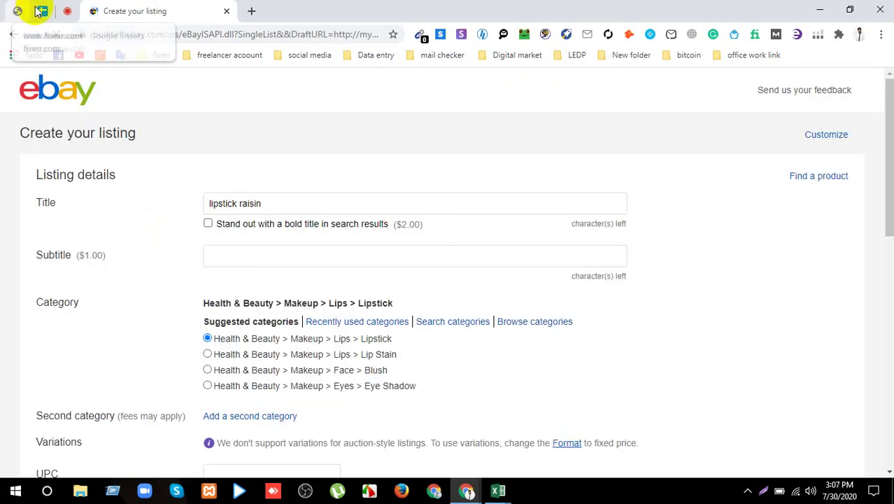
- Admit the waiting participant to the Google Meet call and return to the Title field of the eBay listing
{"action": "left_click", "coordinate": [70, 13]}
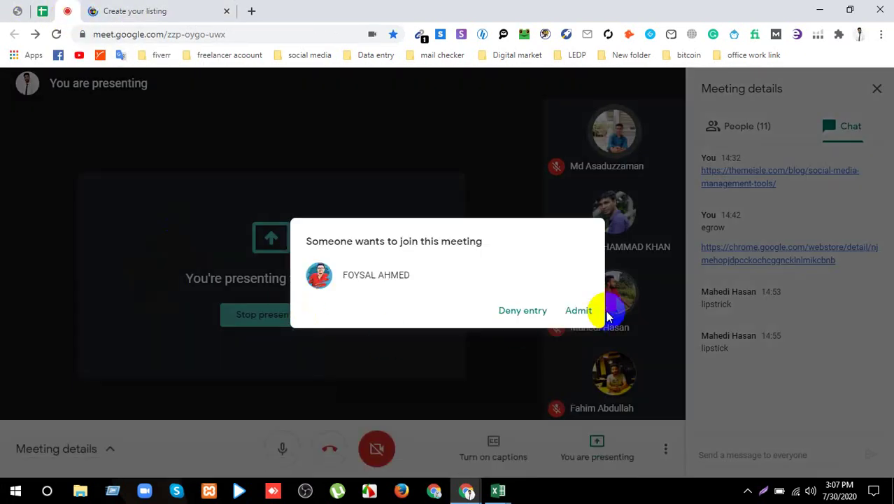
{"action": "left_click", "coordinate": [582, 310]}
{"action": "left_click", "coordinate": [165, 10]}
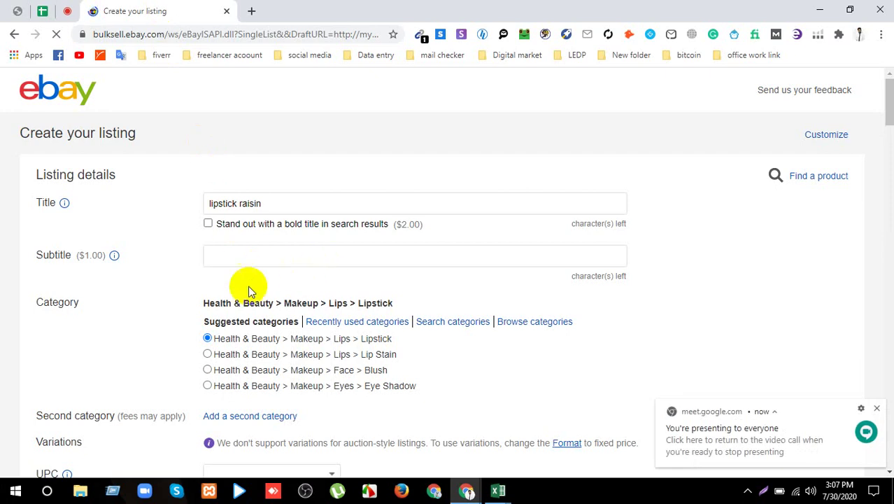
{"action": "left_click", "coordinate": [232, 204]}
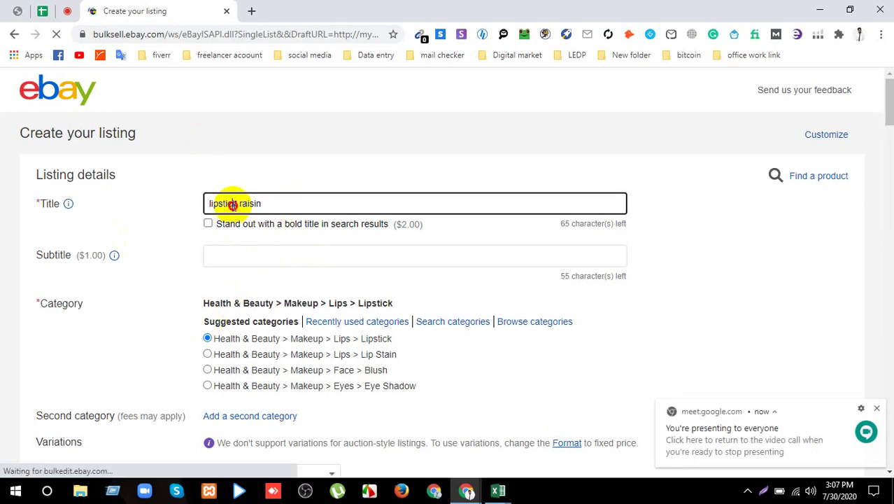
- Examine the Title, Category, UPC and Condition fields of the eBay listing form
{"action": "double_click", "coordinate": [232, 204]}
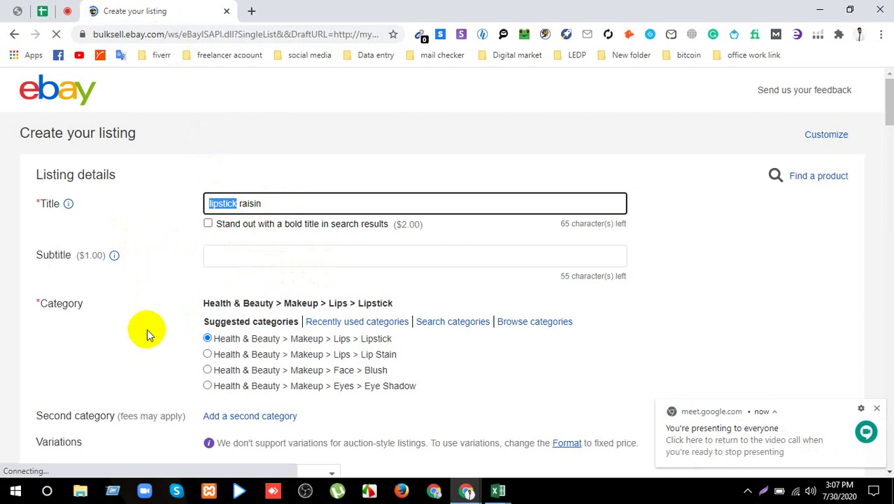
{"action": "left_click_drag", "start_coordinate": [46, 303], "coordinate": [111, 301]}
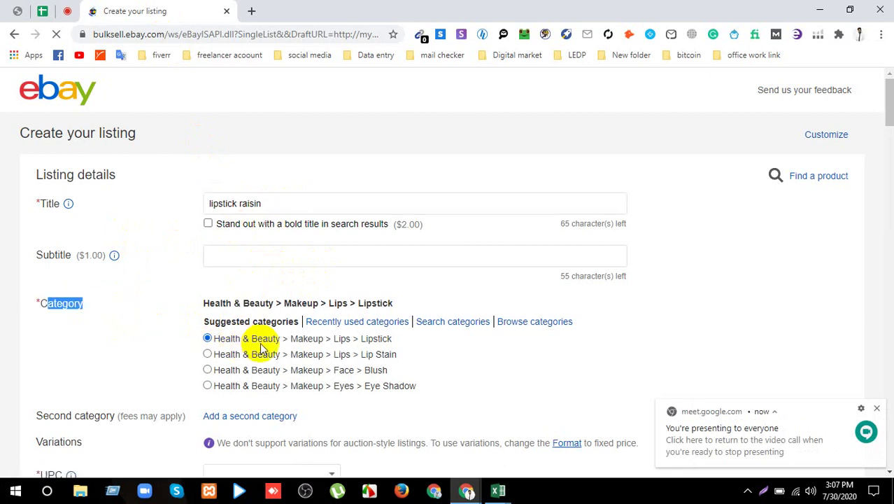
{"action": "scroll", "coordinate": [239, 300], "scroll_direction": "down", "scroll_amount": 1}
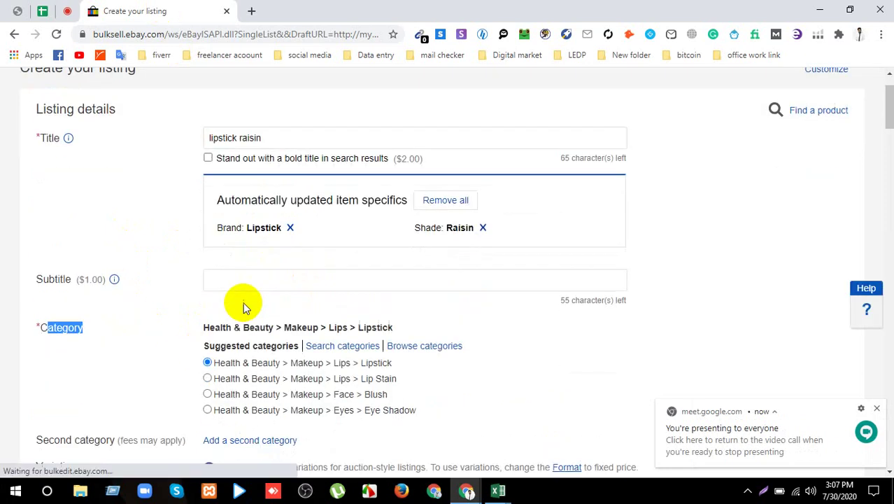
{"action": "scroll", "coordinate": [294, 273], "scroll_direction": "down", "scroll_amount": 2}
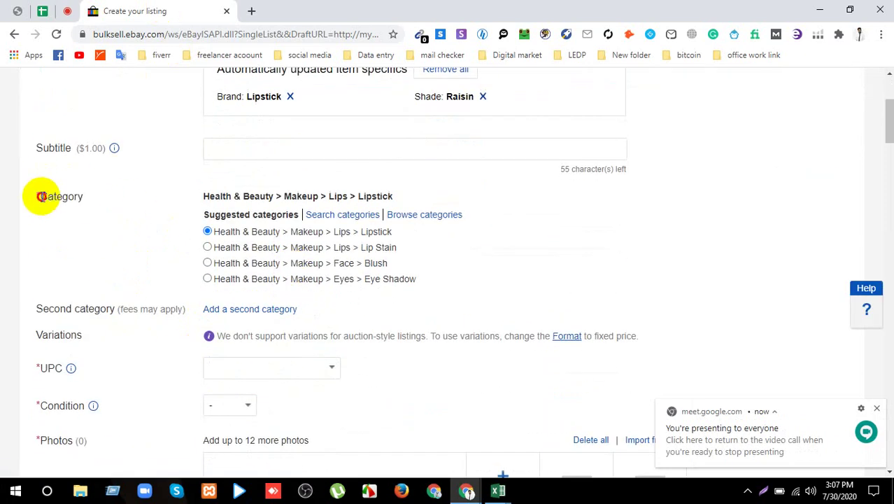
{"action": "scroll", "coordinate": [40, 235], "scroll_direction": "down", "scroll_amount": 2}
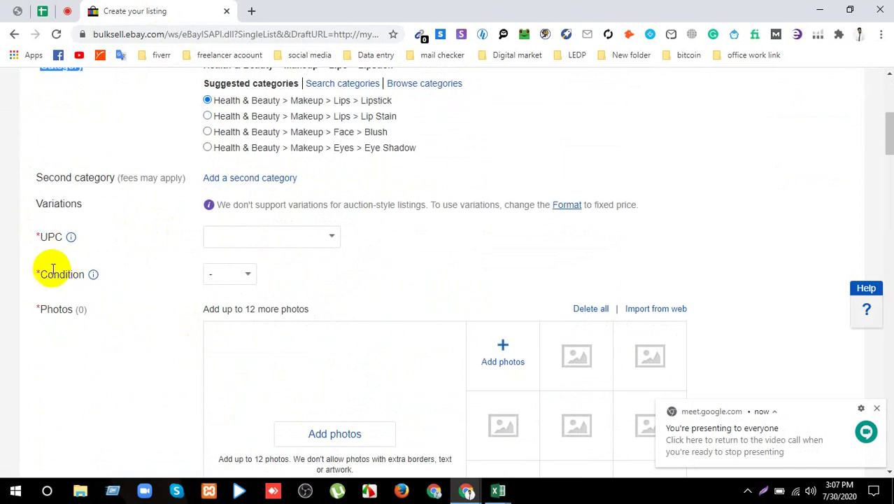
{"action": "left_click", "coordinate": [242, 327]}
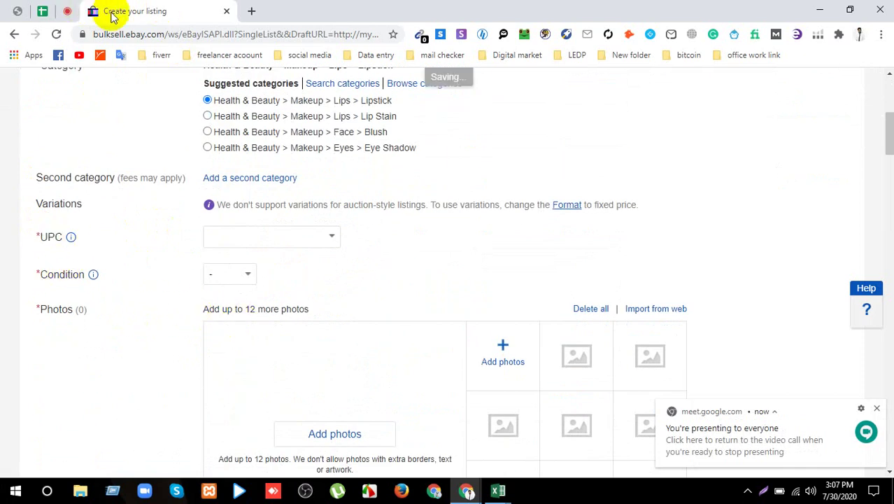
- Switch to the Black Box keyword export in Excel, look over its Price column, and return to the eBay listing
{"action": "mouse_move", "coordinate": [499, 490]}
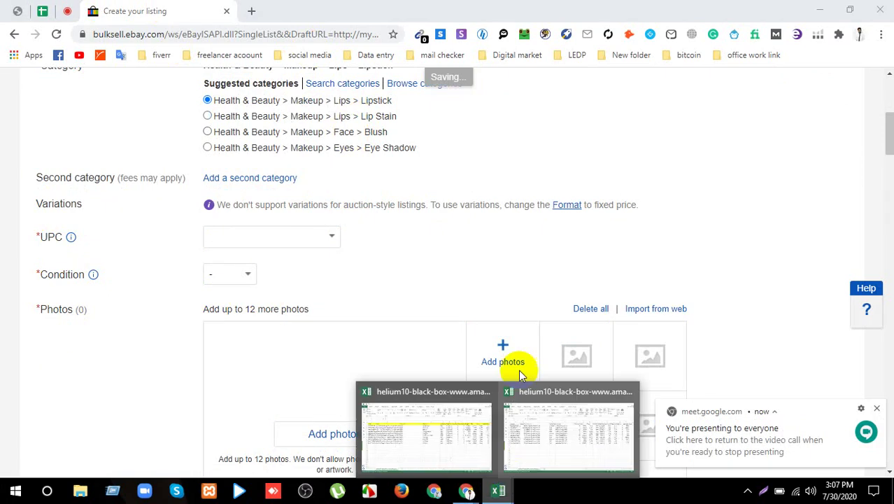
{"action": "left_click", "coordinate": [539, 417]}
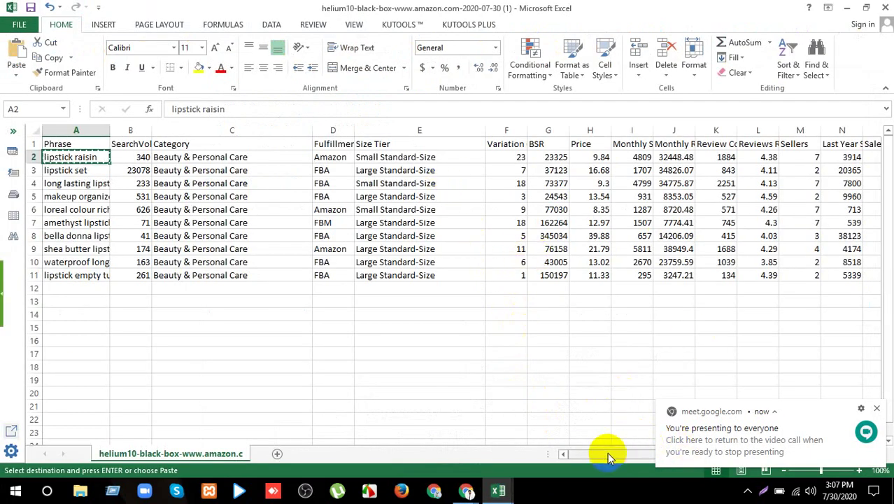
{"action": "left_click_drag", "start_coordinate": [608, 454], "coordinate": [579, 453]}
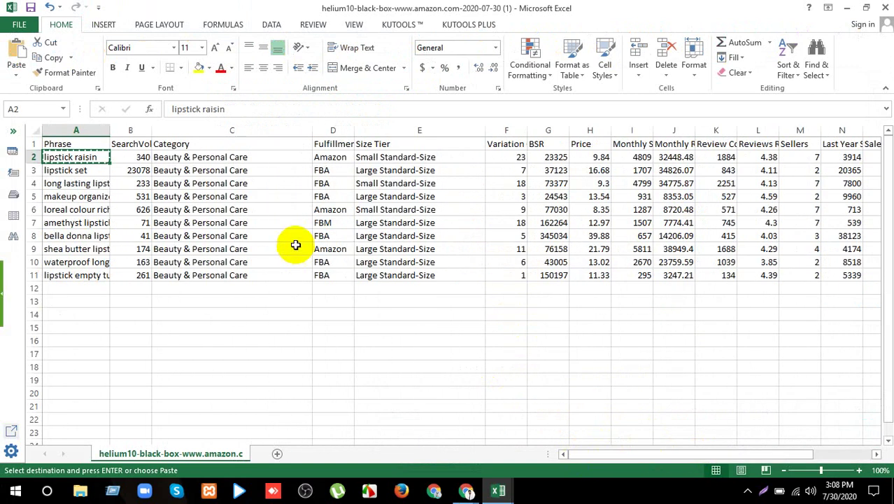
{"action": "left_click", "coordinate": [590, 168]}
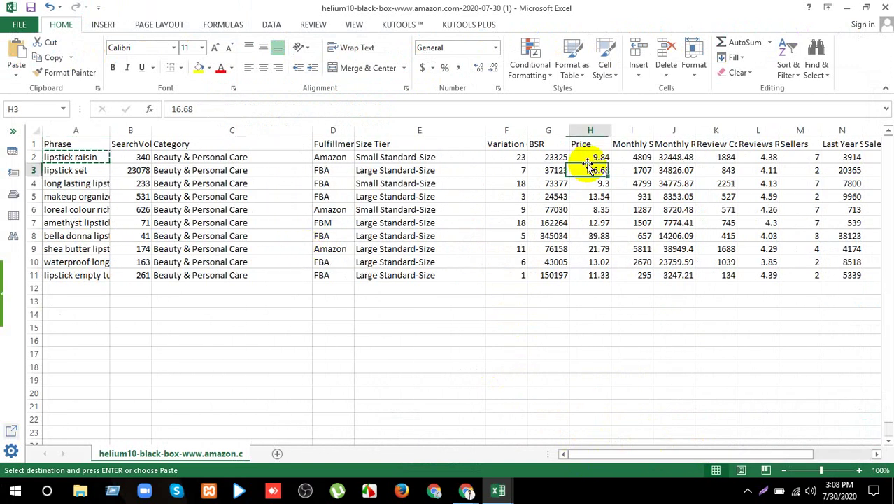
{"action": "left_click", "coordinate": [849, 7]}
- Copy the UPC label text from the listing form and search Google for "UPCBuyers" in a new tab
{"action": "right_click", "coordinate": [49, 238]}
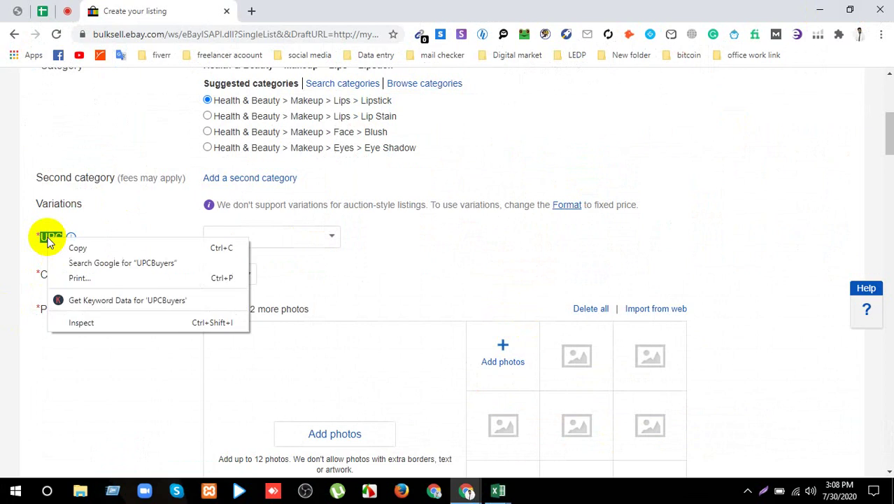
{"action": "left_click", "coordinate": [77, 248]}
{"action": "left_click", "coordinate": [254, 11]}
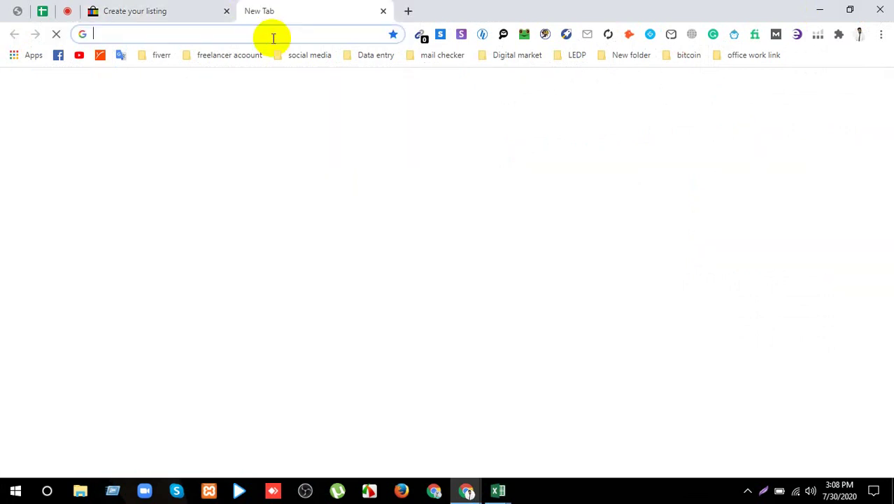
{"action": "right_click", "coordinate": [276, 38]}
{"action": "left_click", "coordinate": [308, 103]}
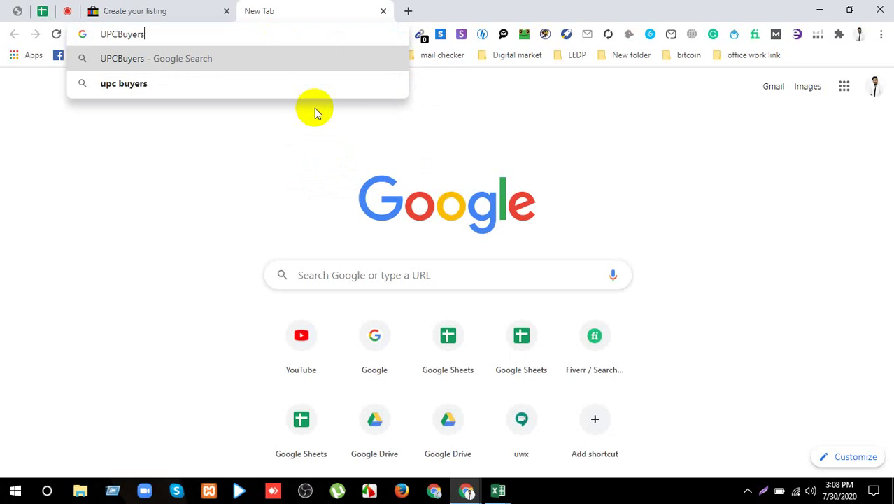
{"action": "key", "text": "Return"}
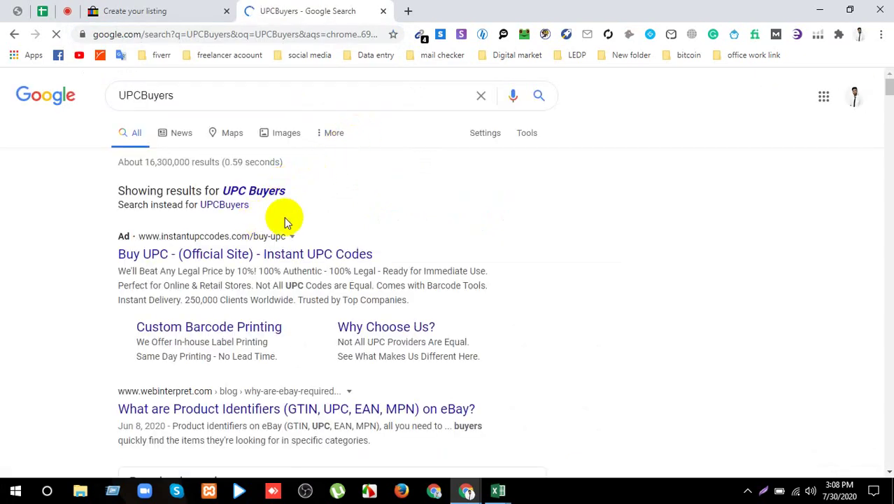
- Recheck the Black Box keyword export in Excel and go back to the eBay listing in Chrome
{"action": "left_click", "coordinate": [498, 490]}
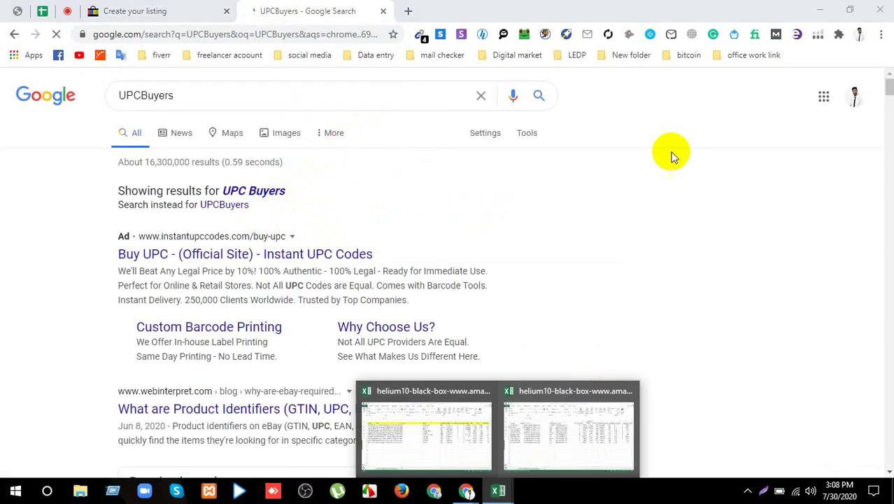
{"action": "left_click", "coordinate": [548, 438]}
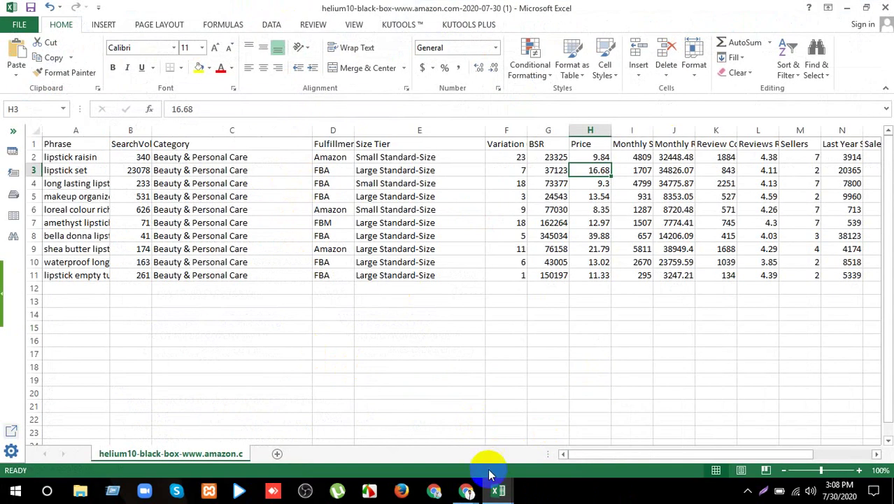
{"action": "left_click", "coordinate": [466, 490]}
{"action": "left_click", "coordinate": [379, 454]}
{"action": "left_click", "coordinate": [152, 7]}
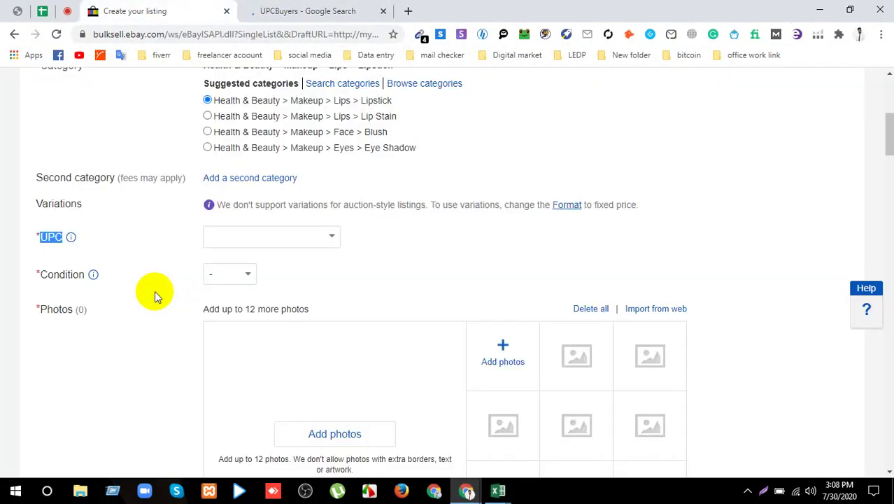
- Choose Enter UPC/EAN/ISBN for the listing's UPC field and set the Condition to New
{"action": "double_click", "coordinate": [52, 237]}
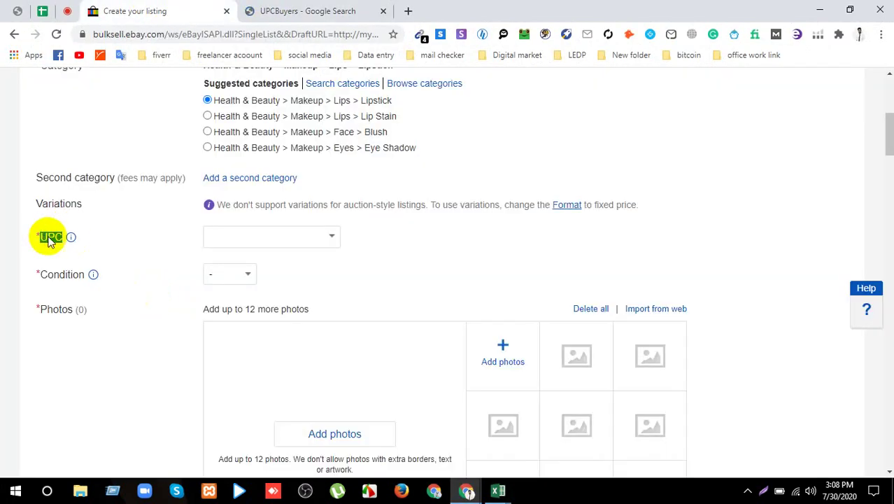
{"action": "left_click", "coordinate": [239, 241]}
{"action": "left_click", "coordinate": [331, 236]}
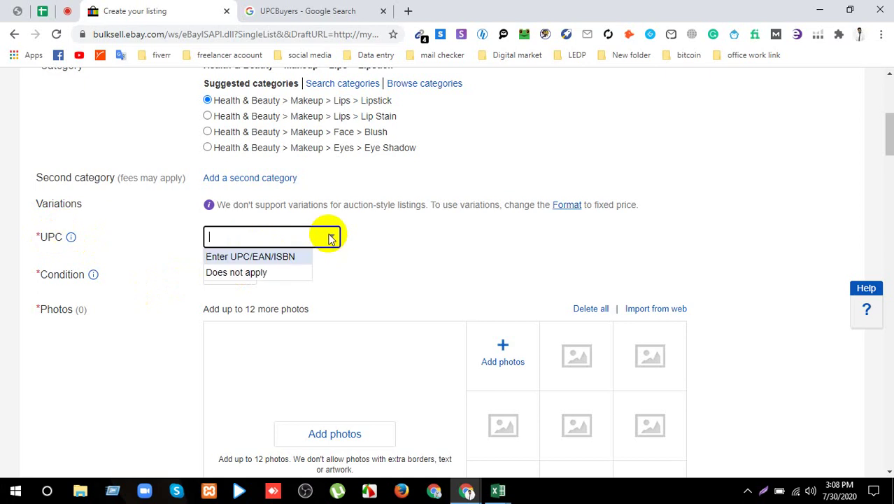
{"action": "left_click", "coordinate": [234, 259]}
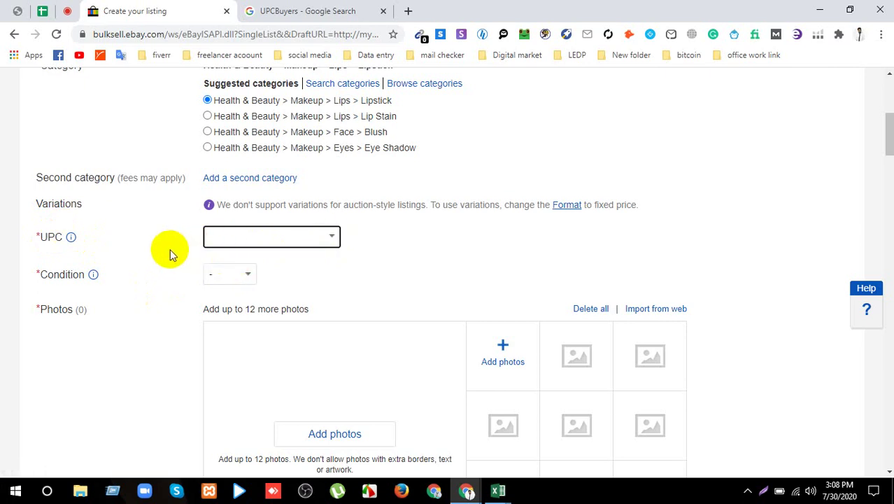
{"action": "left_click", "coordinate": [230, 275]}
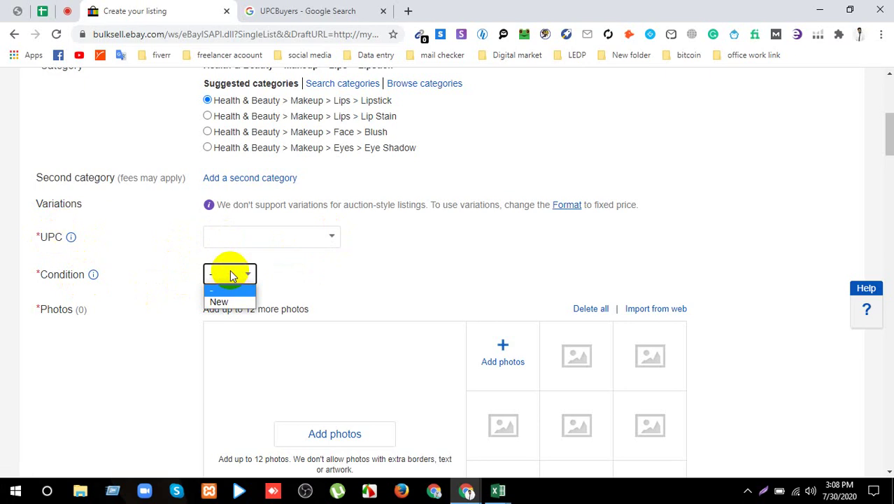
{"action": "left_click", "coordinate": [221, 308]}
- Find the keyword export among the open Excel workbooks and copy "lipstick raisin" from cell A2
{"action": "scroll", "coordinate": [539, 231], "scroll_direction": "down", "scroll_amount": 2}
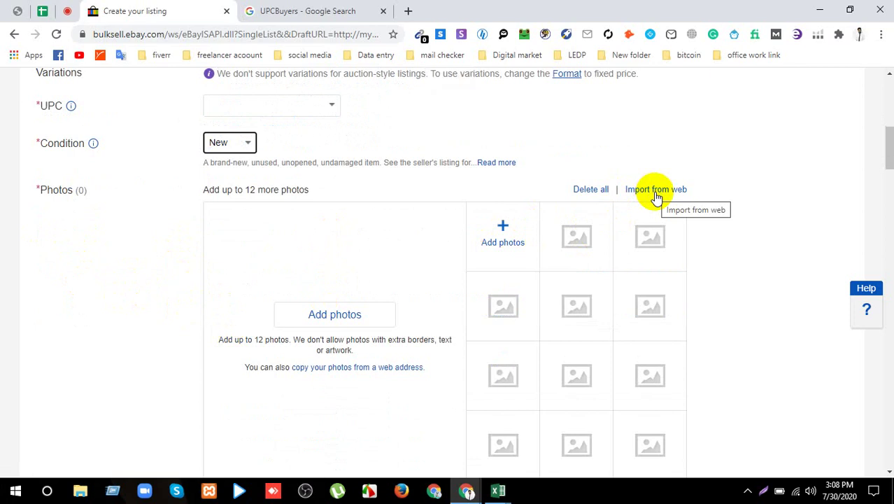
{"action": "scroll", "coordinate": [539, 230], "scroll_direction": "down", "scroll_amount": 3}
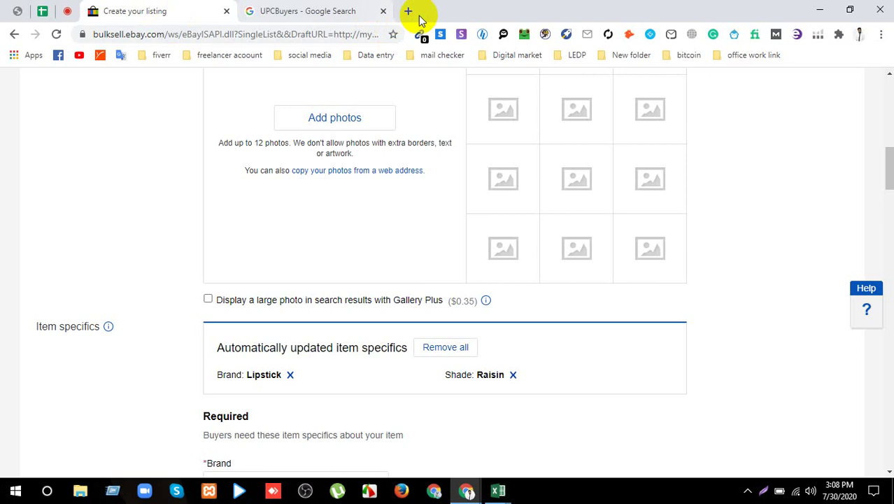
{"action": "left_click", "coordinate": [498, 489]}
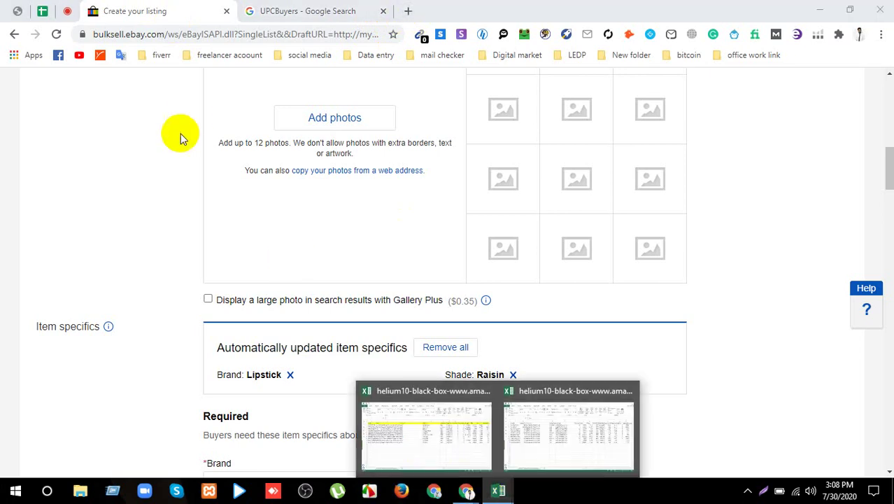
{"action": "left_click", "coordinate": [465, 418]}
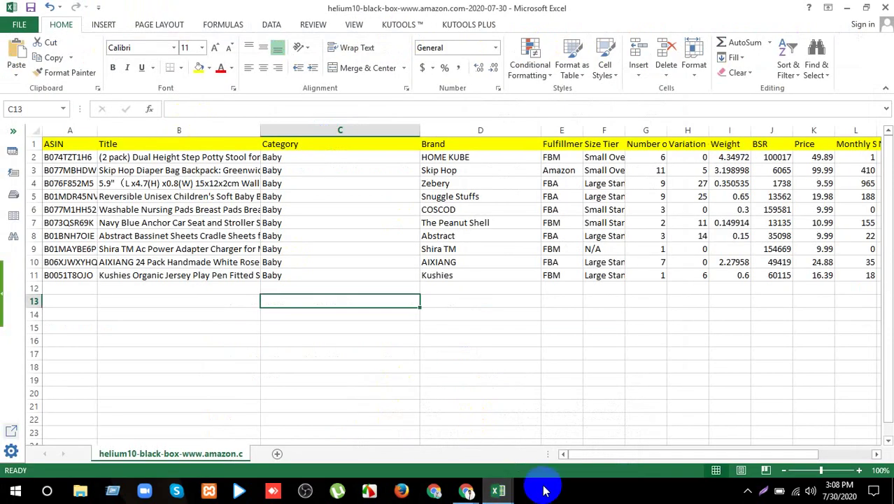
{"action": "left_click", "coordinate": [499, 490]}
{"action": "left_click", "coordinate": [569, 423]}
{"action": "left_click", "coordinate": [54, 158]}
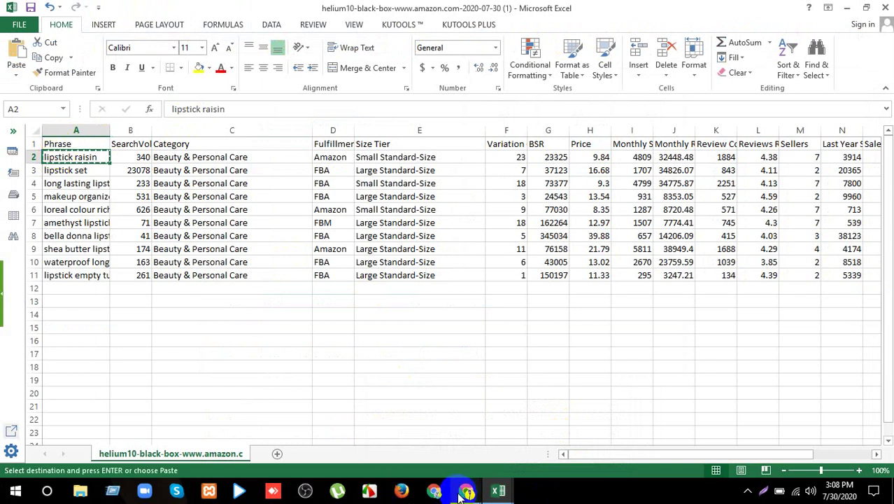
- Search Google Images for "lipstick raisin" in a new Chrome tab and open the Revlon Super Lustrous Lipstick, Rum Raisin image
{"action": "mouse_move", "coordinate": [460, 496]}
{"action": "left_click", "coordinate": [423, 463]}
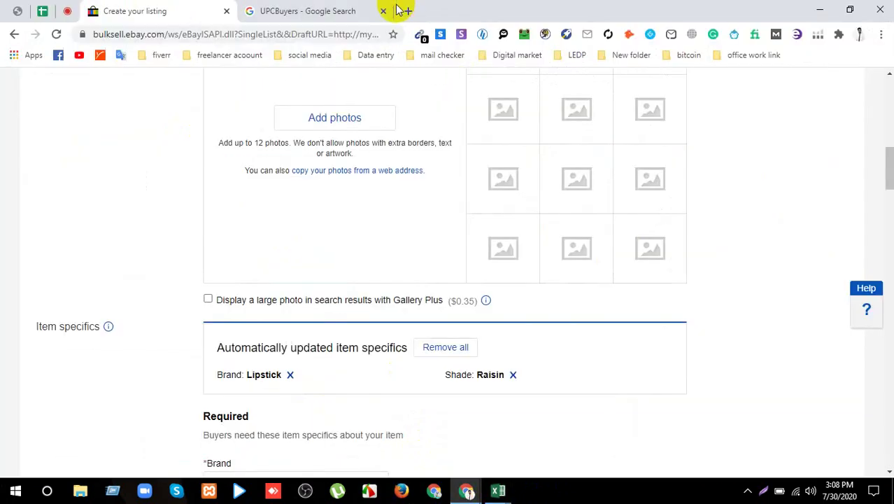
{"action": "left_click", "coordinate": [408, 11]}
{"action": "right_click", "coordinate": [275, 32]}
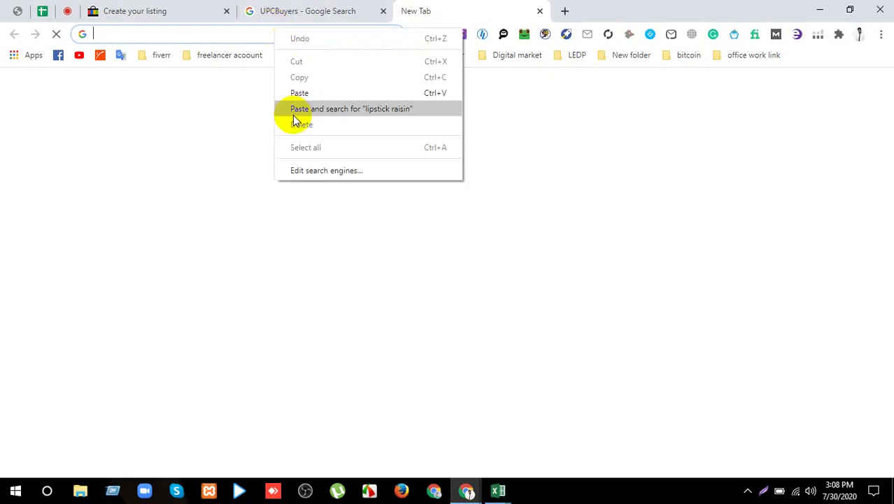
{"action": "left_click", "coordinate": [294, 109]}
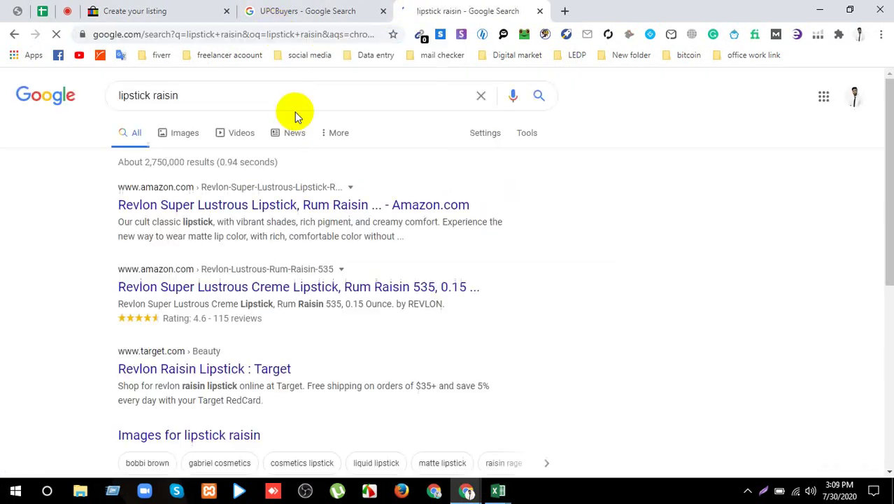
{"action": "left_click", "coordinate": [186, 133]}
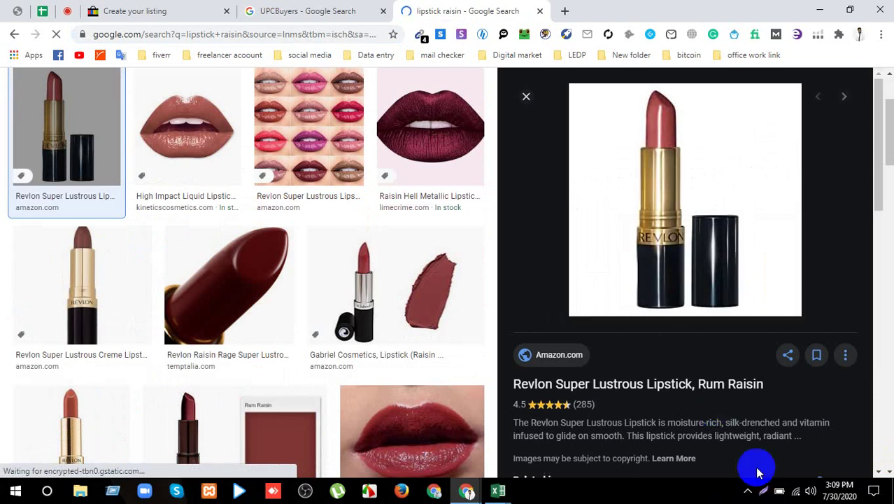
- Capture the enlarged Revlon lipstick image as a screenshot, save it to the Desktop as JPEG file Screenshot_2, and return to the eBay listing
{"action": "left_click", "coordinate": [763, 492]}
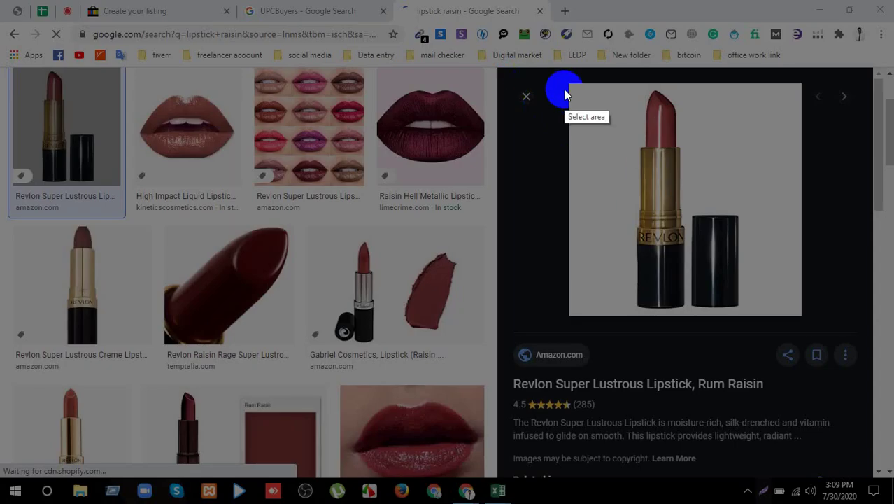
{"action": "left_click_drag", "start_coordinate": [571, 86], "coordinate": [803, 316]}
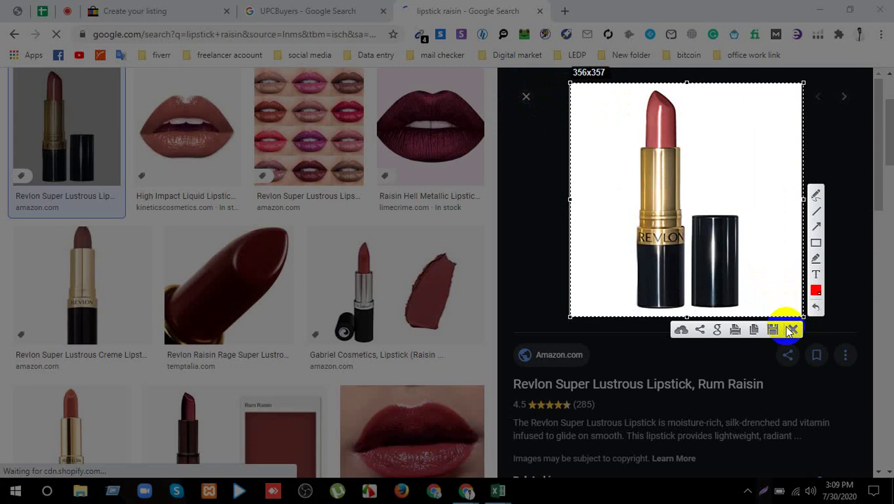
{"action": "left_click", "coordinate": [775, 329]}
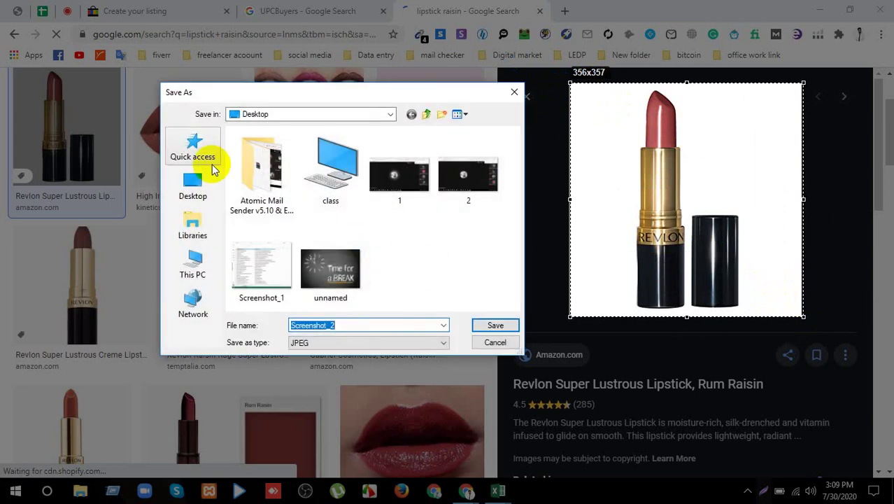
{"action": "left_click", "coordinate": [201, 183]}
{"action": "left_click", "coordinate": [496, 325]}
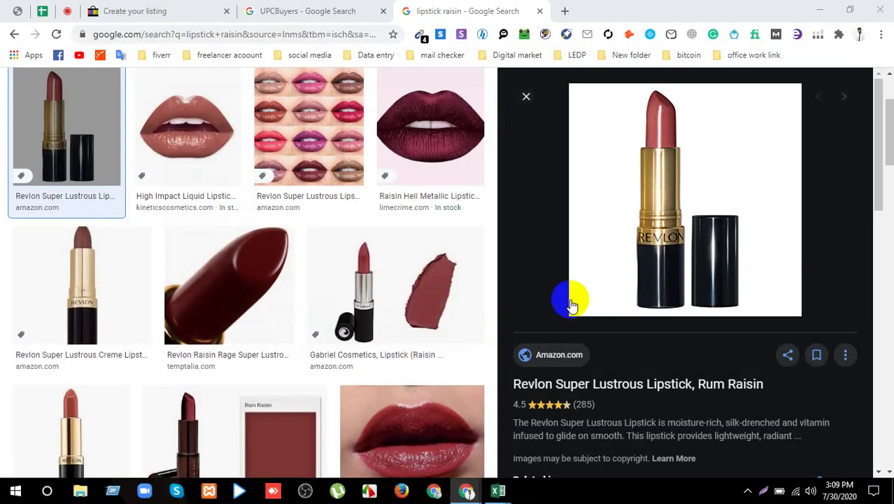
{"action": "left_click", "coordinate": [213, 7]}
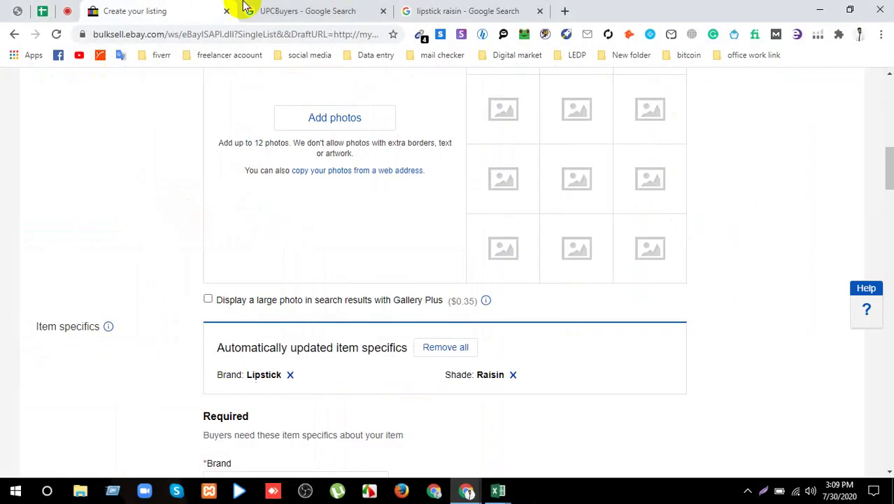
- Upload Screenshot_2 from the Desktop as the listing's main photo
{"action": "left_click", "coordinate": [305, 120]}
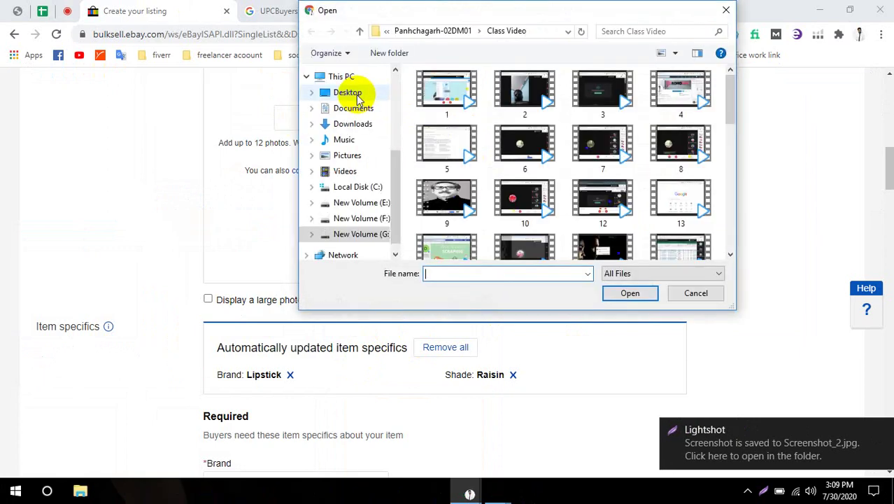
{"action": "left_click", "coordinate": [347, 93]}
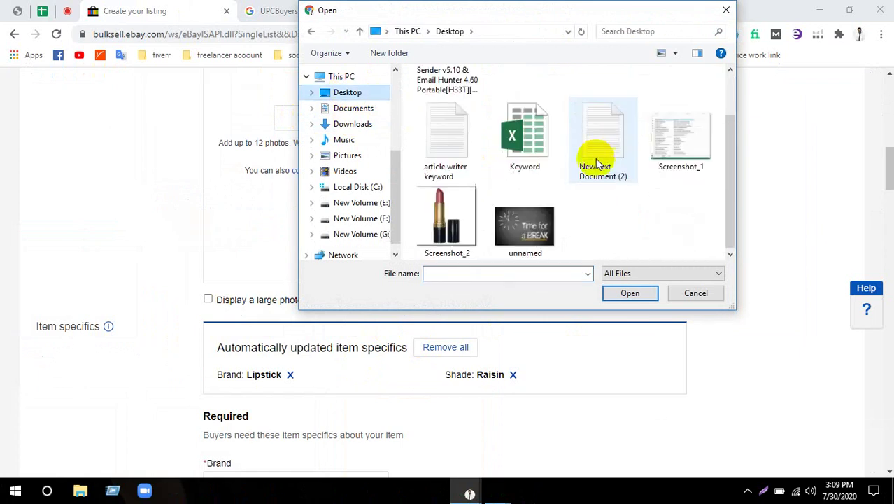
{"action": "double_click", "coordinate": [447, 203]}
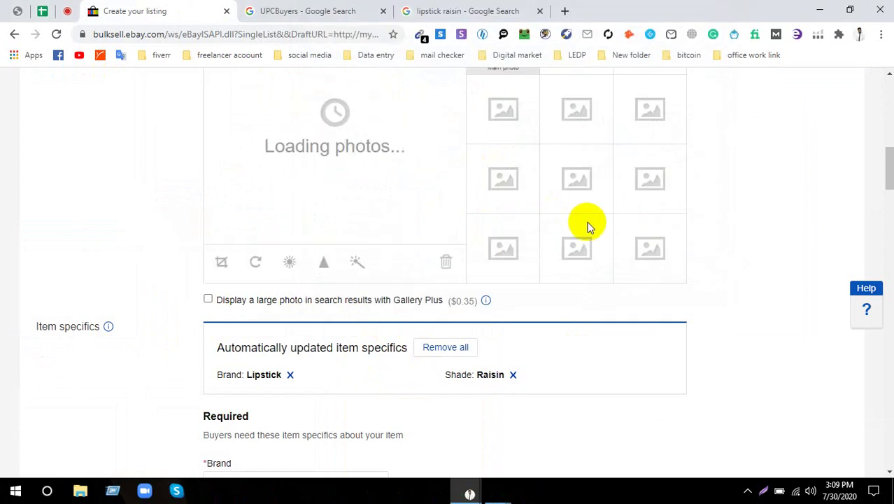
{"action": "scroll", "coordinate": [450, 217], "scroll_direction": "up", "scroll_amount": 5}
{"action": "scroll", "coordinate": [469, 228], "scroll_direction": "down", "scroll_amount": 2}
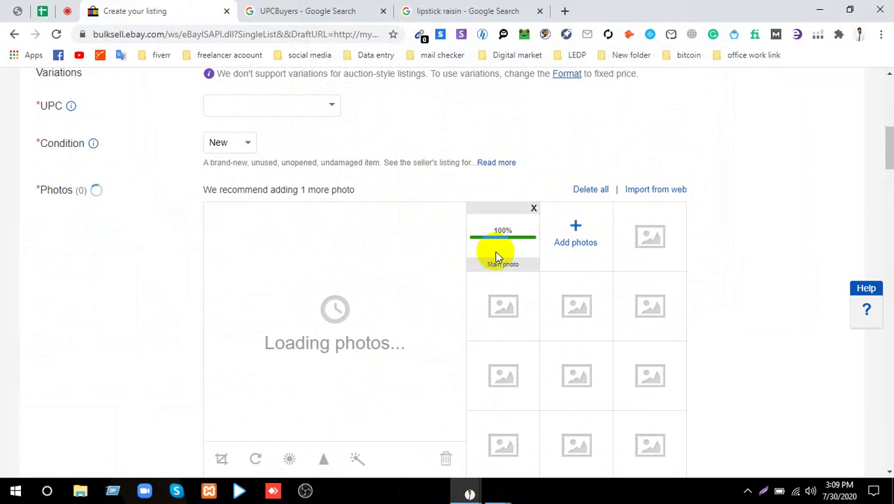
- Review the listing's item specifics from Brand to Country/Region of Manufacture, including the choices available for Effect
{"action": "scroll", "coordinate": [465, 259], "scroll_direction": "down", "scroll_amount": 5}
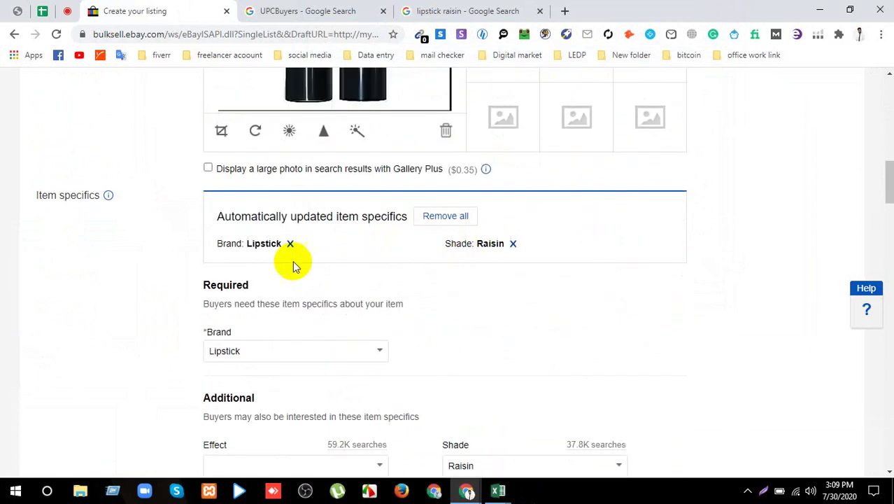
{"action": "left_click_drag", "start_coordinate": [231, 217], "coordinate": [421, 243]}
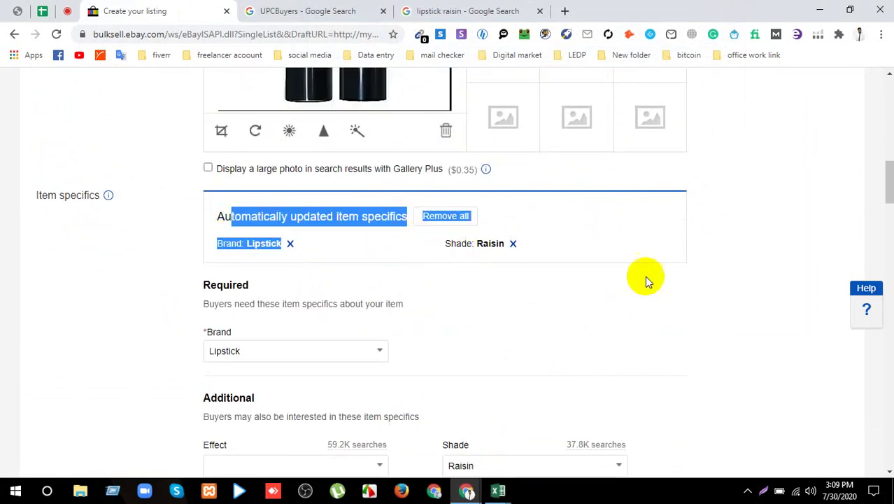
{"action": "left_click", "coordinate": [273, 294]}
{"action": "scroll", "coordinate": [259, 291], "scroll_direction": "down", "scroll_amount": 1}
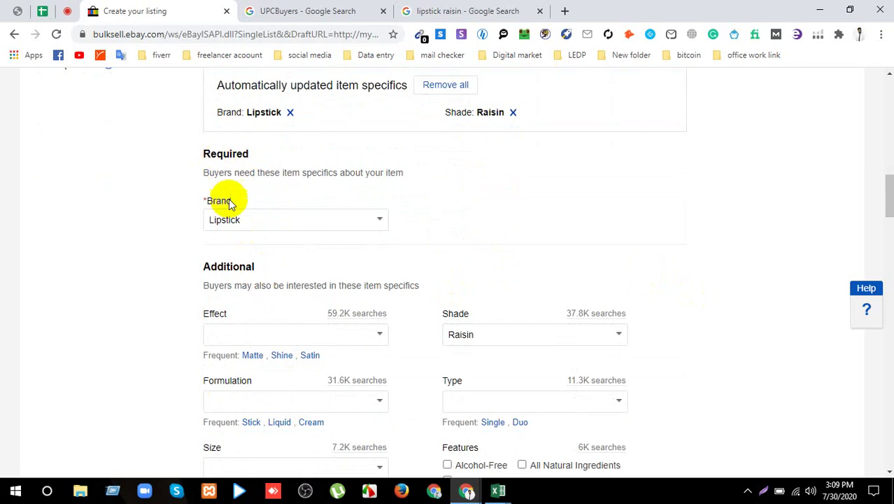
{"action": "scroll", "coordinate": [210, 270], "scroll_direction": "down", "scroll_amount": 3}
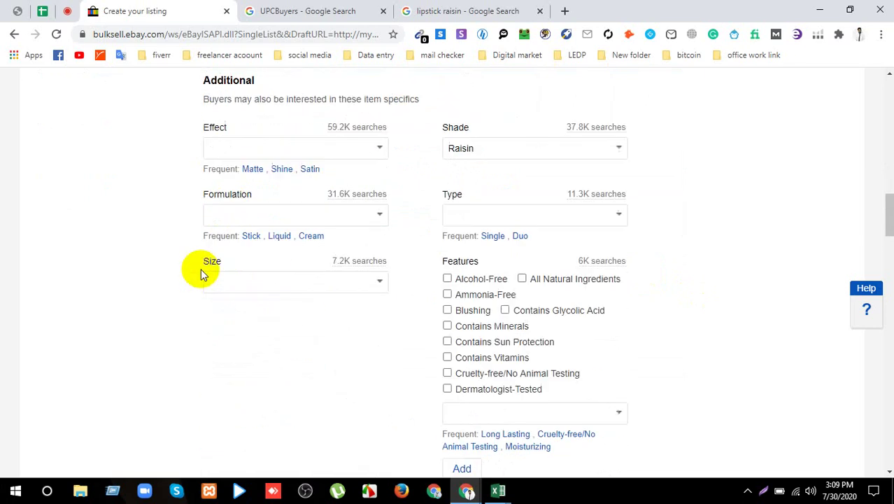
{"action": "left_click", "coordinate": [223, 133]}
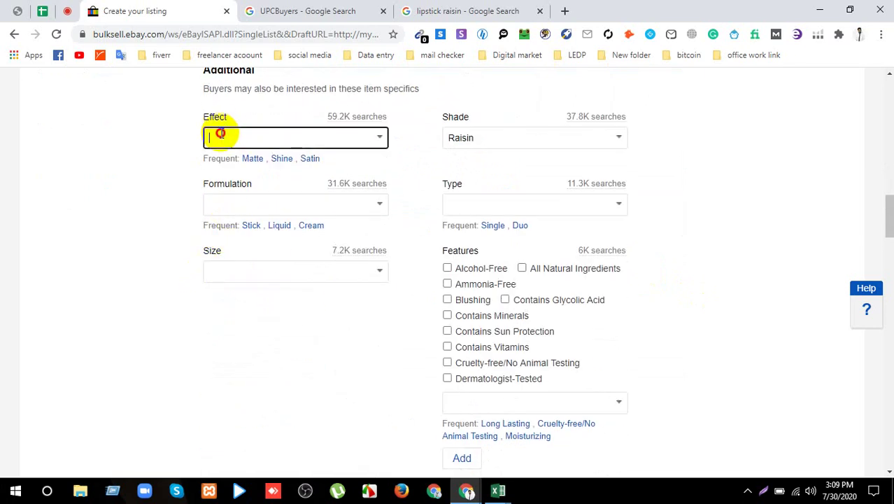
{"action": "left_click", "coordinate": [379, 139]}
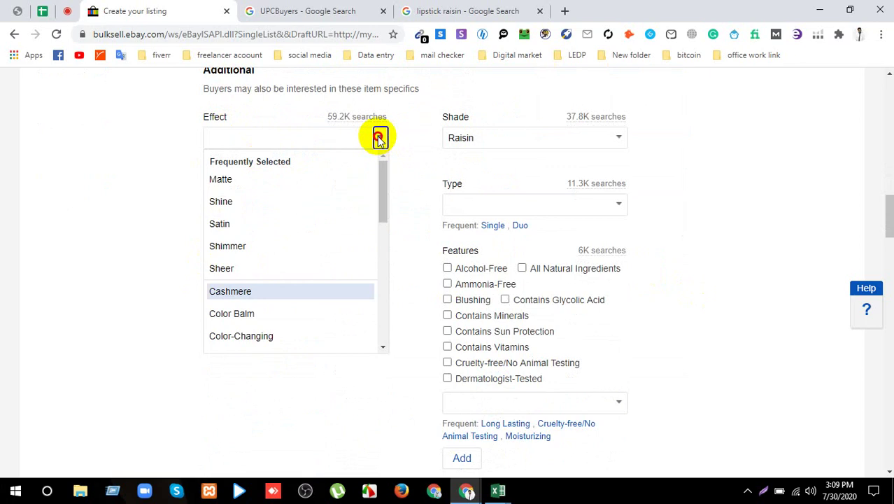
{"action": "left_click", "coordinate": [149, 178]}
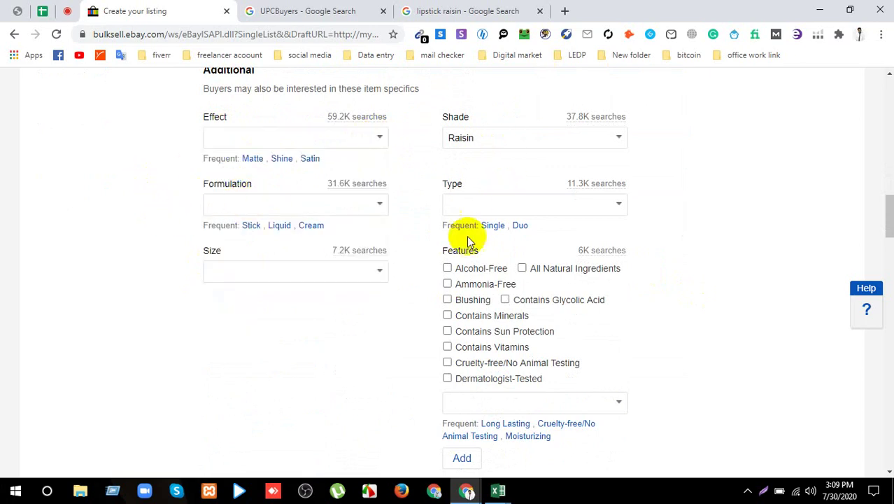
{"action": "scroll", "coordinate": [466, 235], "scroll_direction": "down", "scroll_amount": 1}
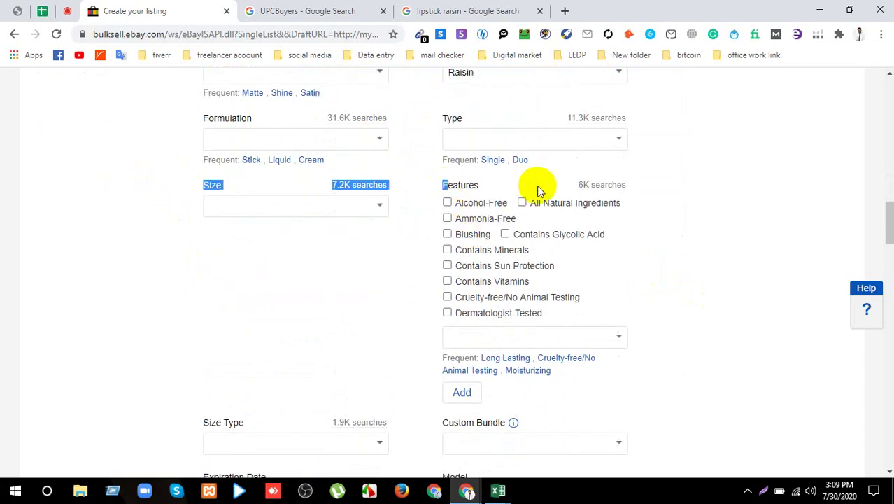
{"action": "scroll", "coordinate": [480, 241], "scroll_direction": "down", "scroll_amount": 1}
{"action": "scroll", "coordinate": [480, 241], "scroll_direction": "down", "scroll_amount": 2}
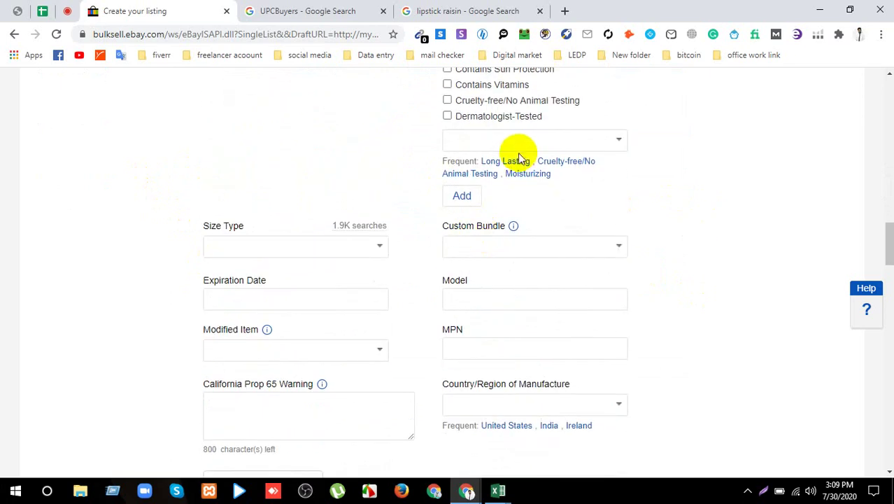
{"action": "scroll", "coordinate": [518, 147], "scroll_direction": "down", "scroll_amount": 7}
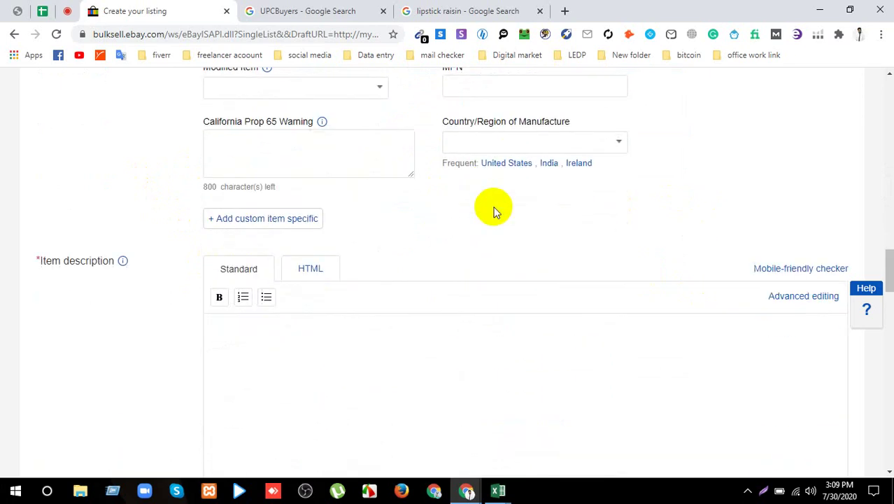
{"action": "scroll", "coordinate": [475, 211], "scroll_direction": "up", "scroll_amount": 1}
- From the "lipstick raisin" Google web results, open Amazon's page for Revlon Super Lustrous Creme Lipstick, Rum Raisin 535, 0.15 Ounce
{"action": "left_click", "coordinate": [323, 261]}
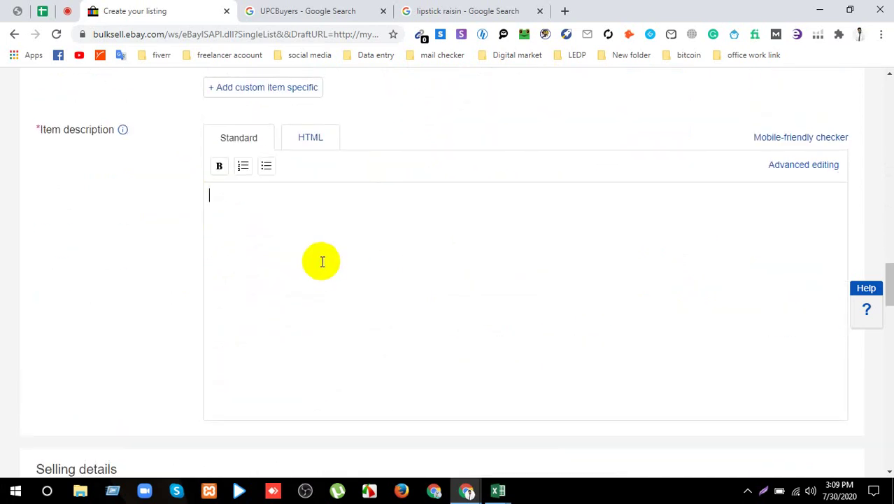
{"action": "left_click", "coordinate": [275, 9]}
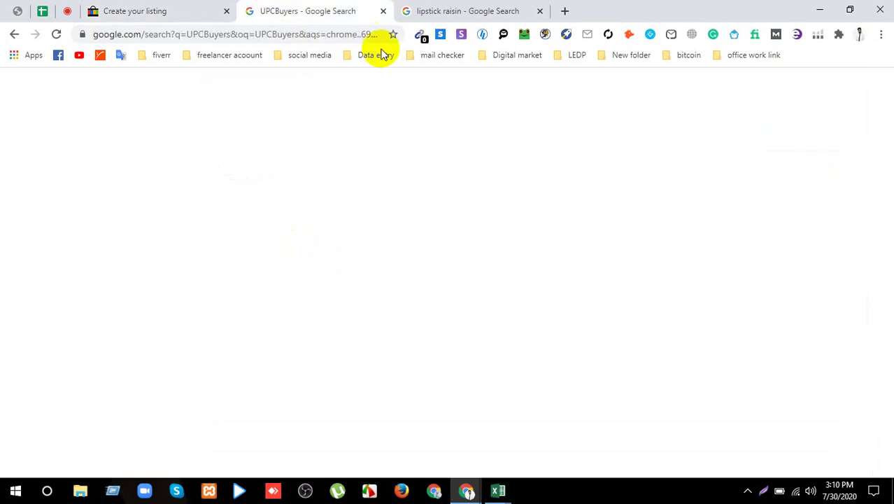
{"action": "left_click", "coordinate": [456, 10]}
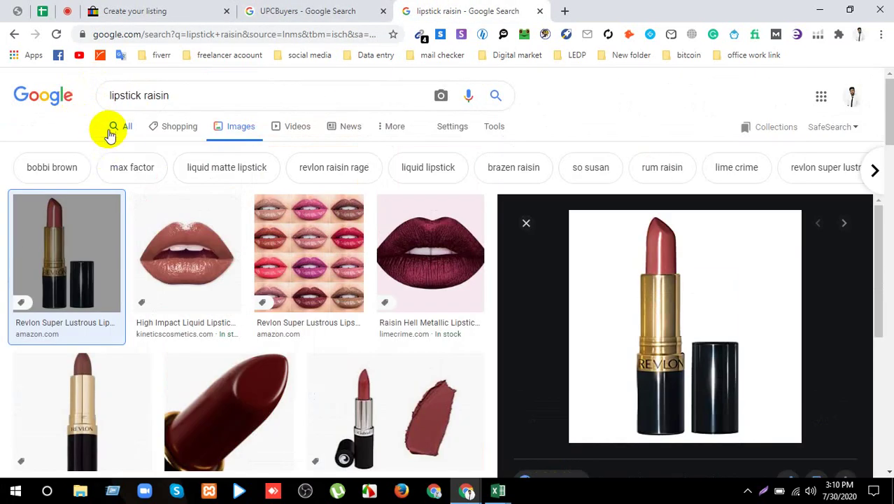
{"action": "left_click", "coordinate": [120, 129]}
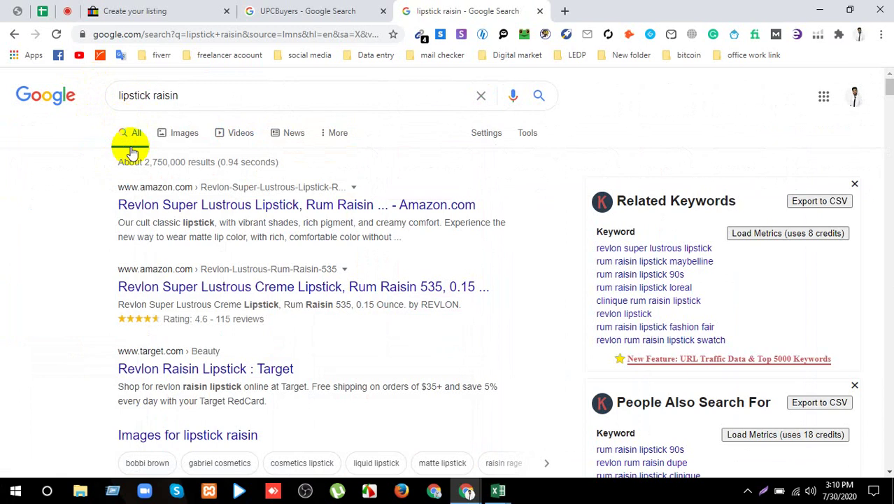
{"action": "left_click", "coordinate": [180, 140]}
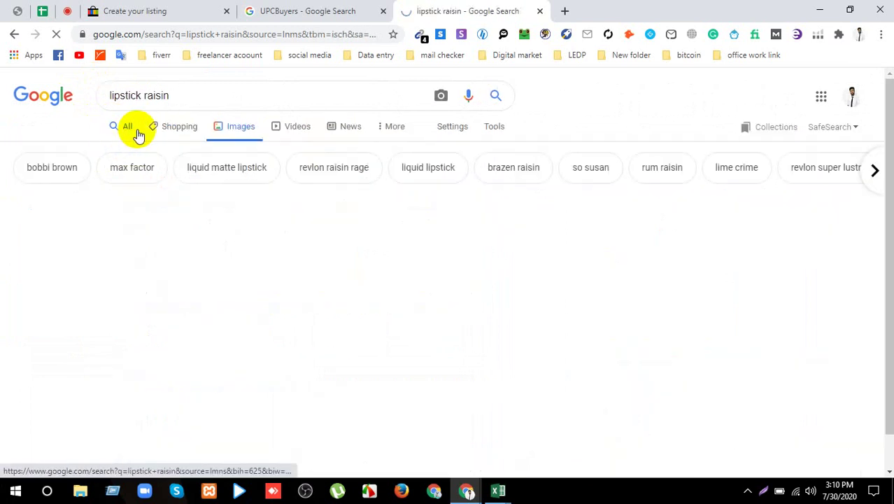
{"action": "left_click", "coordinate": [137, 133]}
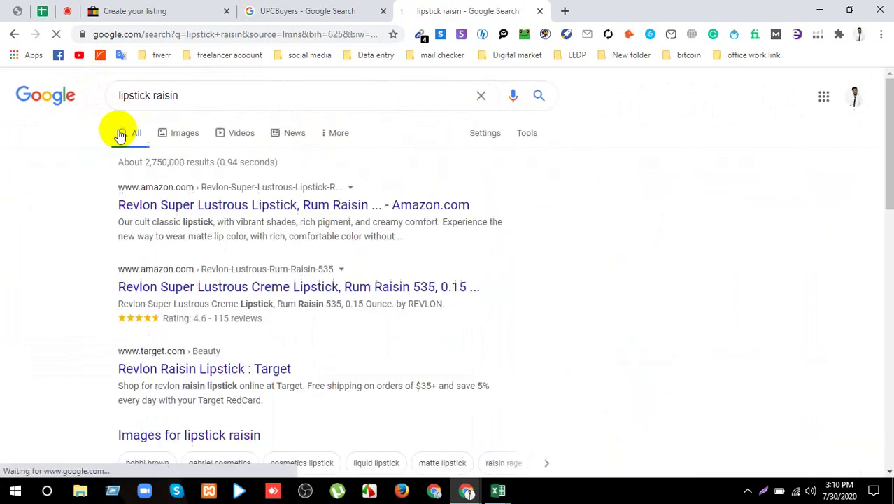
{"action": "left_click", "coordinate": [167, 207]}
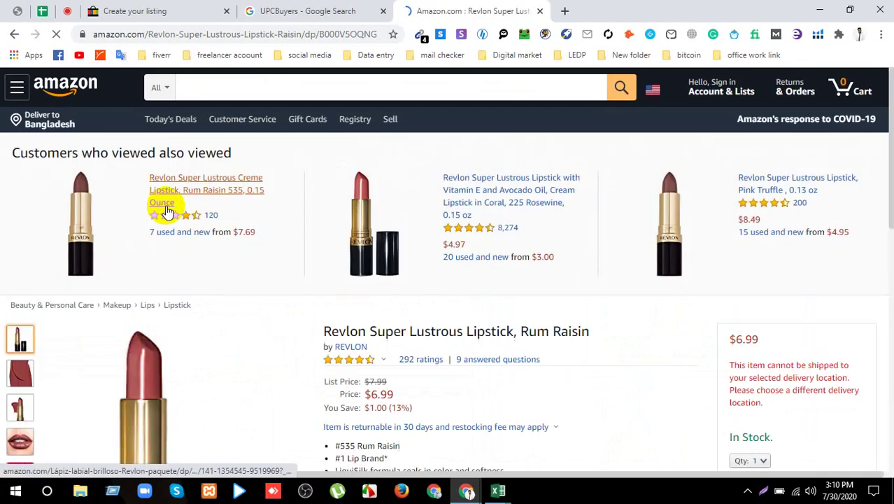
{"action": "left_click", "coordinate": [194, 185]}
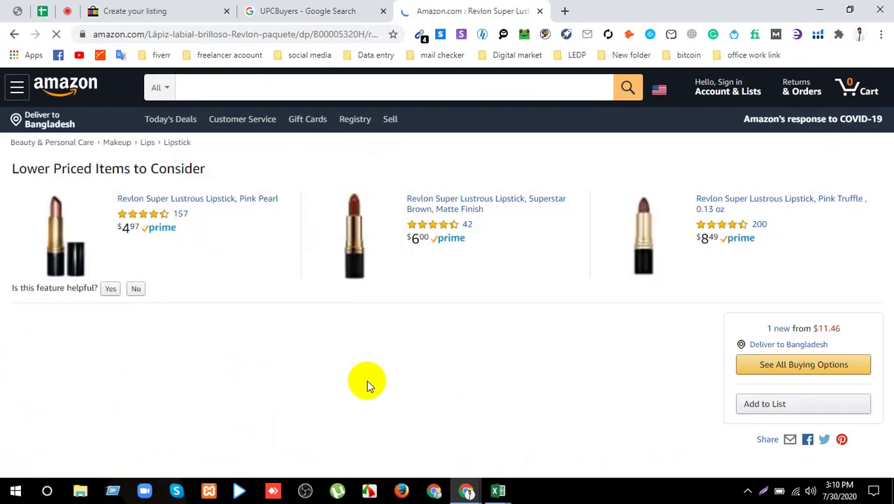
- Copy the Amazon product's bullet-point description and paste it into the eBay listing's Item description
{"action": "scroll", "coordinate": [340, 341], "scroll_direction": "down", "scroll_amount": 2}
{"action": "scroll", "coordinate": [334, 345], "scroll_direction": "down", "scroll_amount": 2}
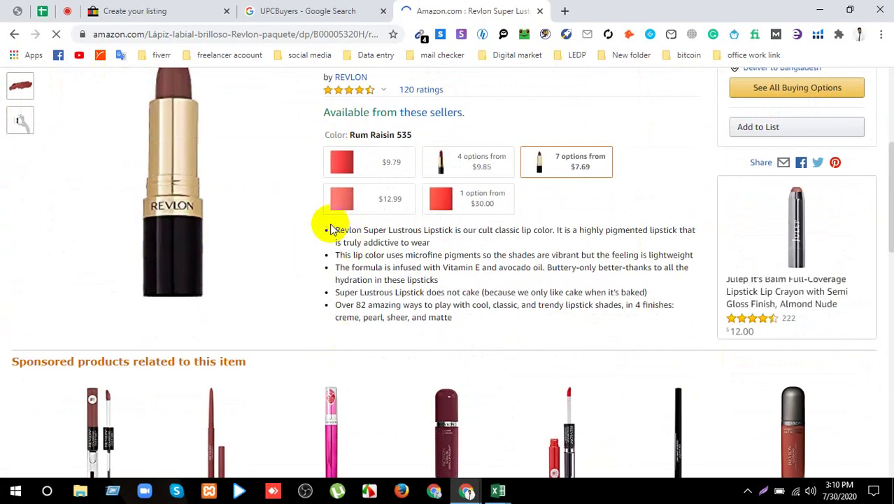
{"action": "left_click_drag", "start_coordinate": [330, 229], "coordinate": [456, 319]}
{"action": "right_click", "coordinate": [390, 280]}
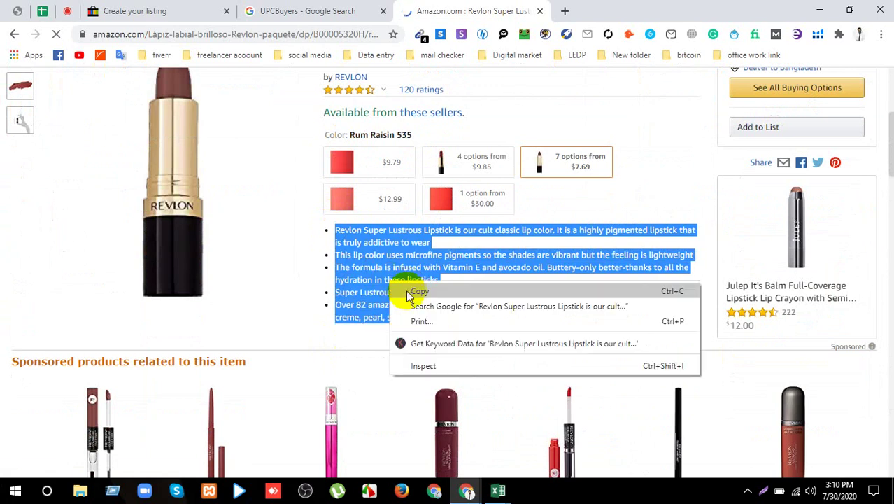
{"action": "left_click", "coordinate": [413, 291]}
{"action": "left_click", "coordinate": [233, 5]}
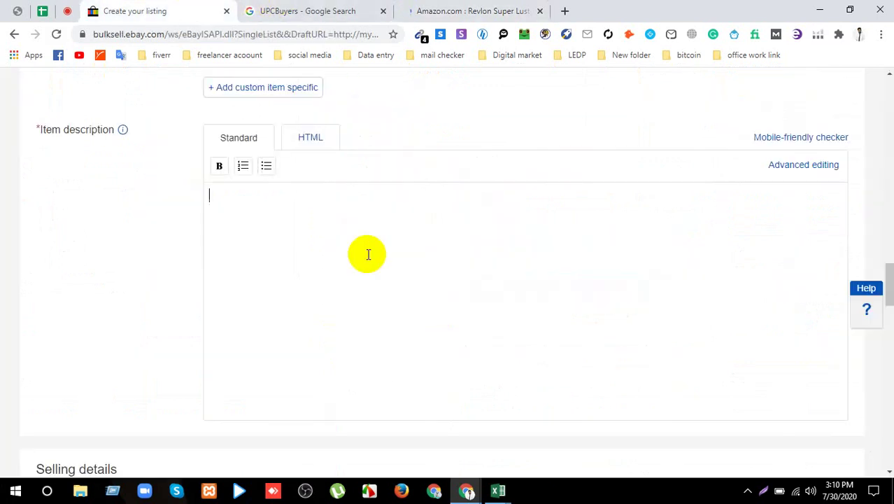
{"action": "right_click", "coordinate": [302, 255]}
{"action": "left_click", "coordinate": [327, 330]}
- Copy the lipstick raisin price from cell H2 of the helium10-black-box Excel workbook for the listing's starting price
{"action": "scroll", "coordinate": [270, 292], "scroll_direction": "down", "scroll_amount": 4}
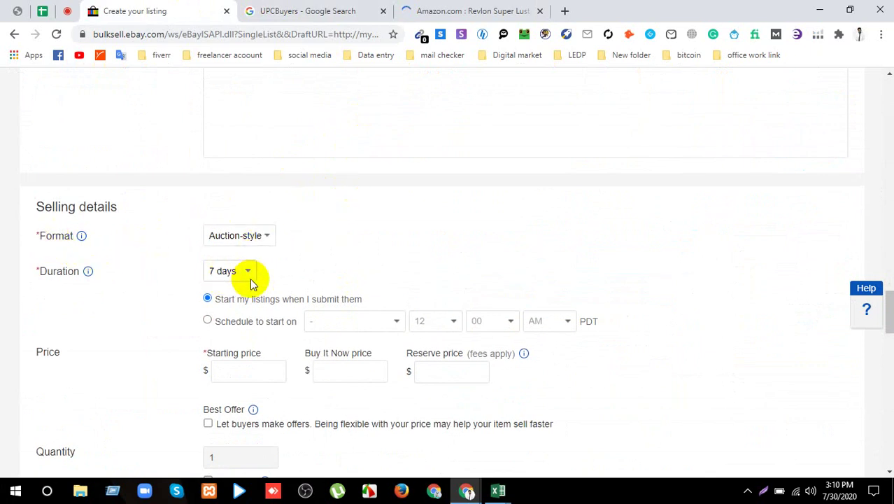
{"action": "scroll", "coordinate": [149, 266], "scroll_direction": "down", "scroll_amount": 1}
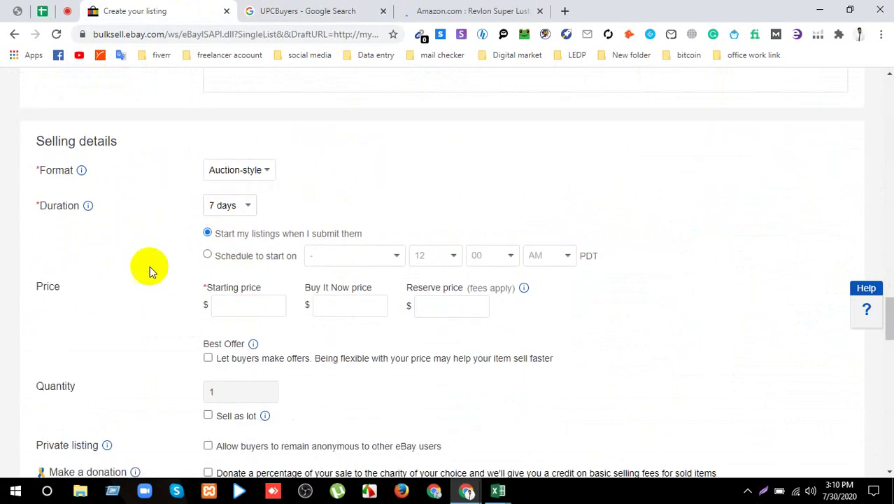
{"action": "left_click", "coordinate": [244, 308]}
{"action": "mouse_move", "coordinate": [498, 490]}
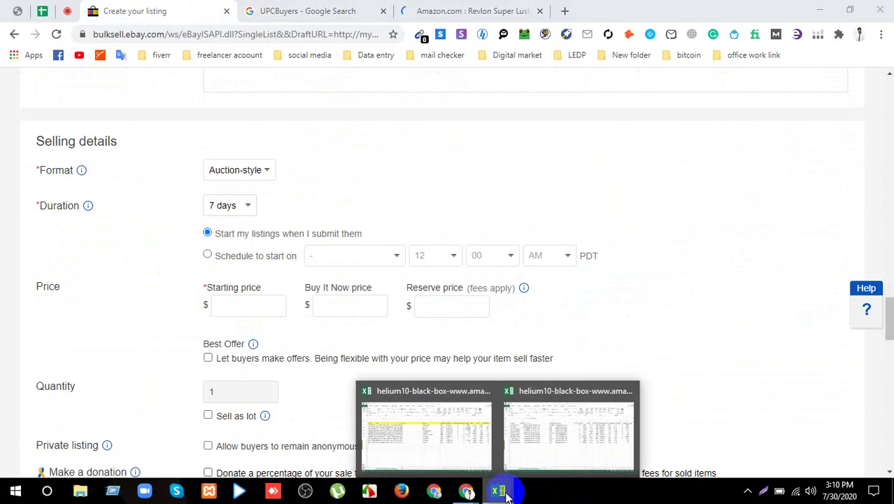
{"action": "left_click", "coordinate": [543, 453]}
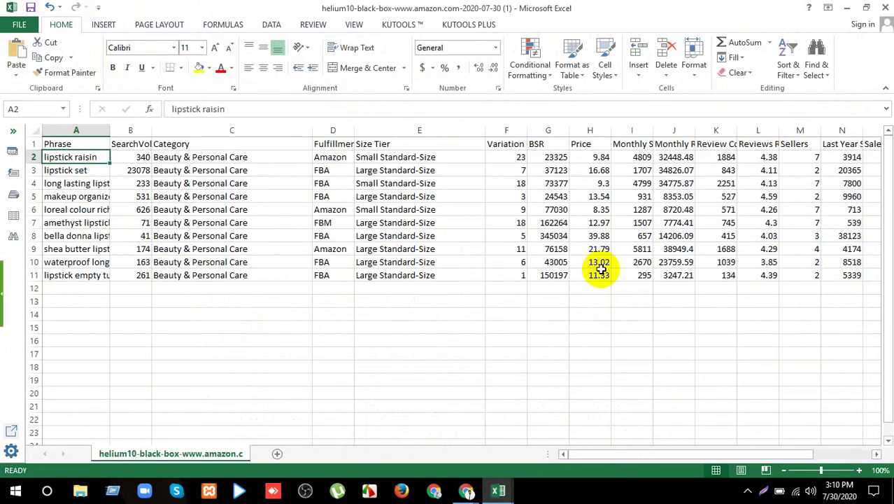
{"action": "left_click", "coordinate": [598, 157]}
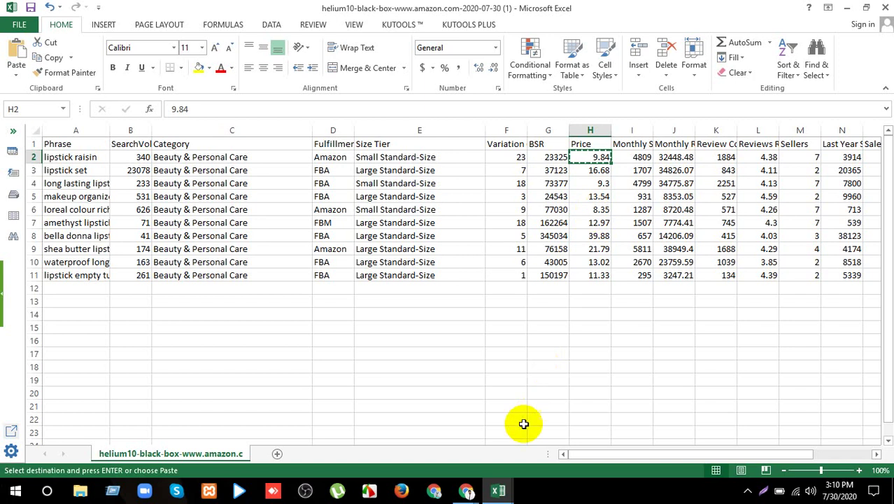
- Return to the eBay listing in Chrome and paste 9.84 as the Starting price
{"action": "mouse_move", "coordinate": [466, 490]}
{"action": "left_click", "coordinate": [389, 437]}
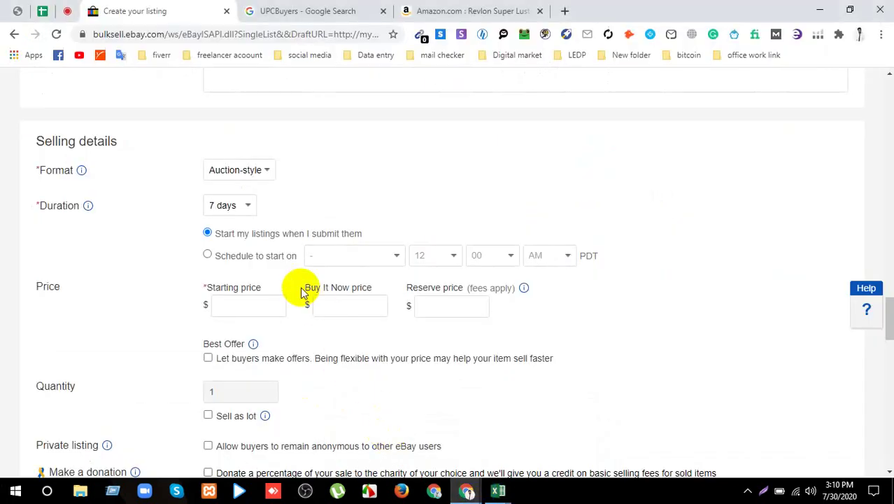
{"action": "right_click", "coordinate": [245, 305]}
{"action": "left_click", "coordinate": [275, 199]}
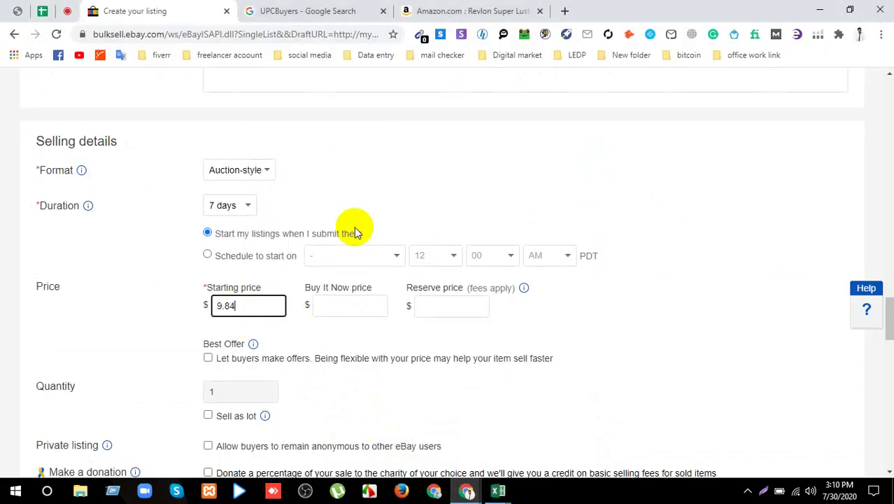
- Switch to the helium10-black-box Excel workbook and examine the BSR, monthly sales, review count and rating for lipstick raisin
{"action": "left_click", "coordinate": [355, 308]}
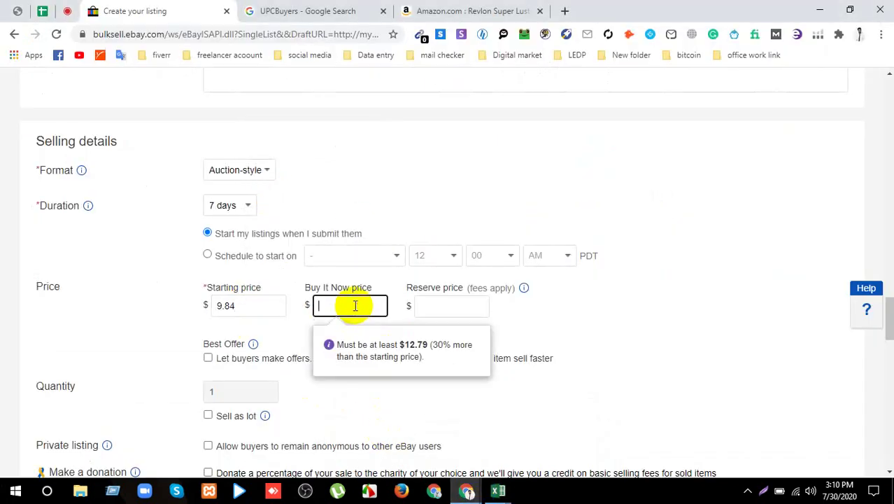
{"action": "left_click", "coordinate": [499, 490]}
{"action": "left_click", "coordinate": [552, 448]}
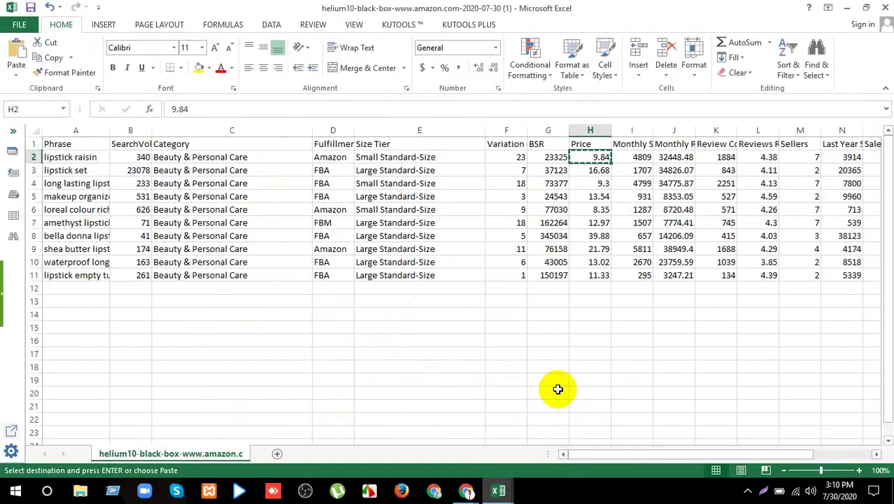
{"action": "left_click", "coordinate": [553, 158]}
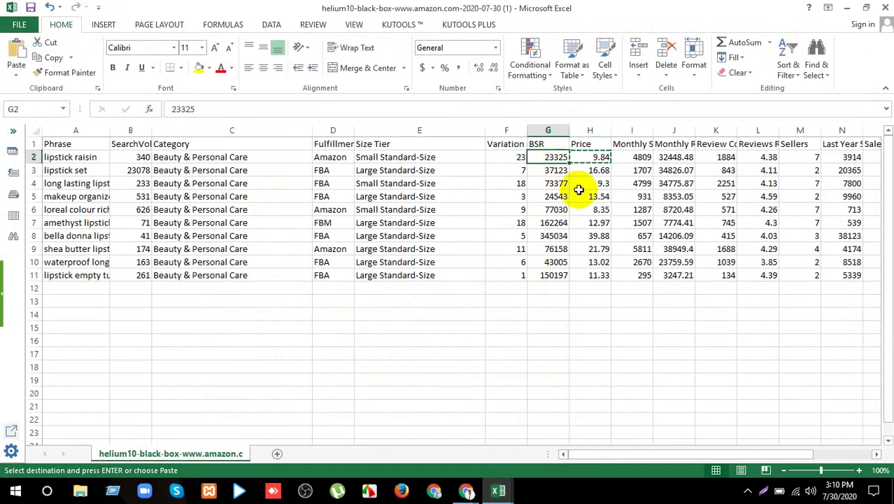
{"action": "left_click", "coordinate": [649, 157]}
{"action": "left_click", "coordinate": [725, 156]}
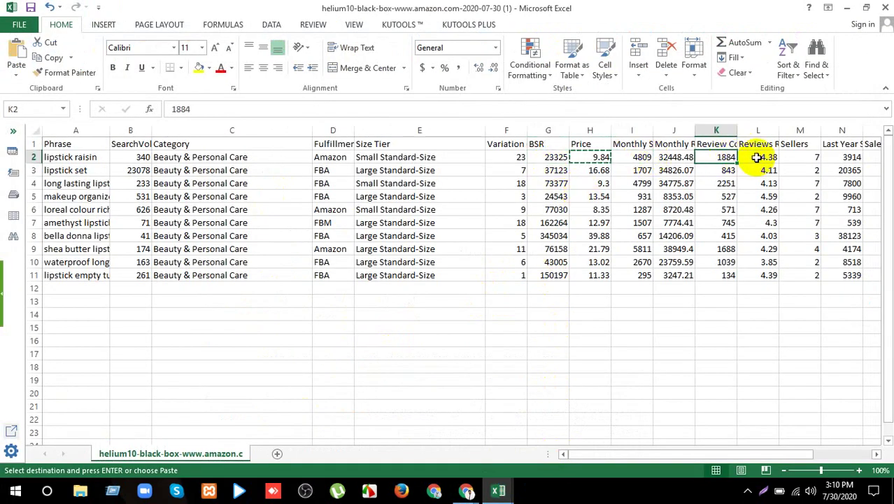
{"action": "left_click", "coordinate": [757, 158]}
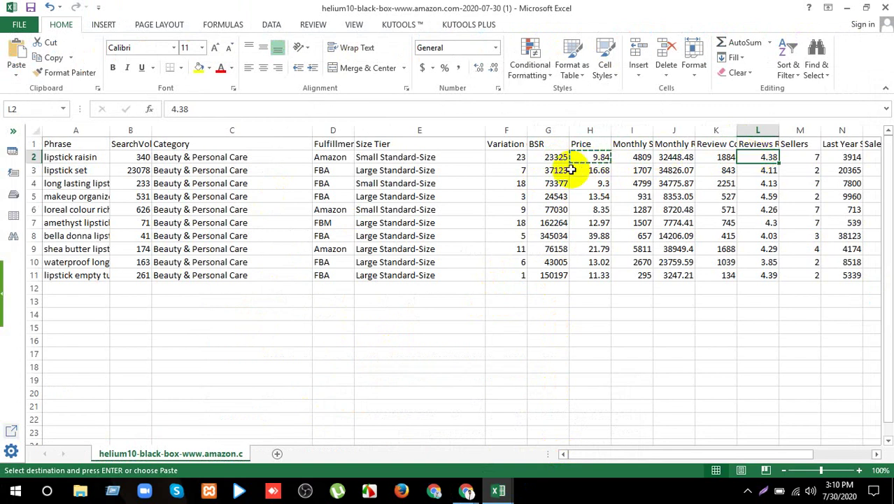
- Return to the eBay listing in Chrome and set the Buy It Now price to 10.50
{"action": "left_click", "coordinate": [465, 493]}
{"action": "left_click", "coordinate": [369, 423]}
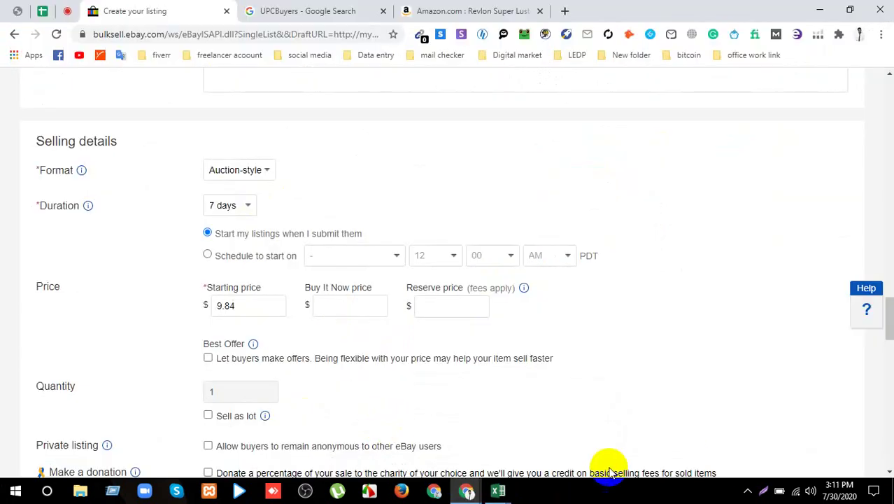
{"action": "left_click", "coordinate": [353, 306]}
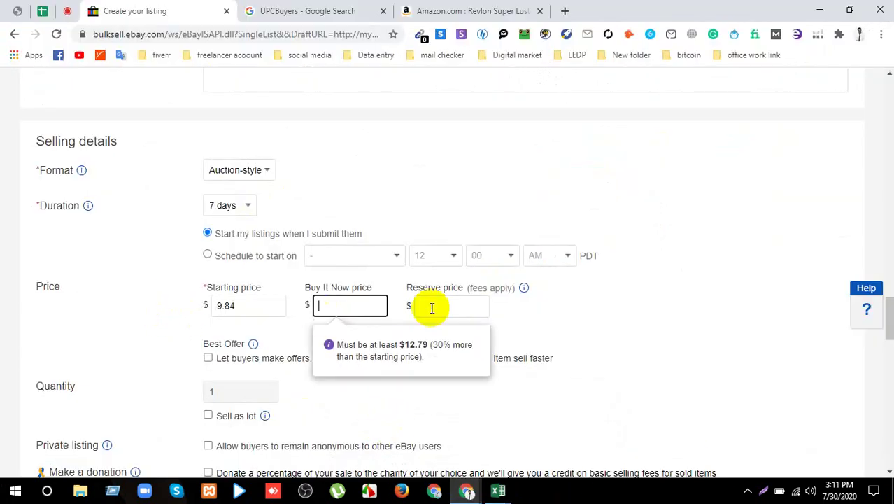
{"action": "left_click", "coordinate": [349, 339]}
{"action": "left_click", "coordinate": [364, 305]}
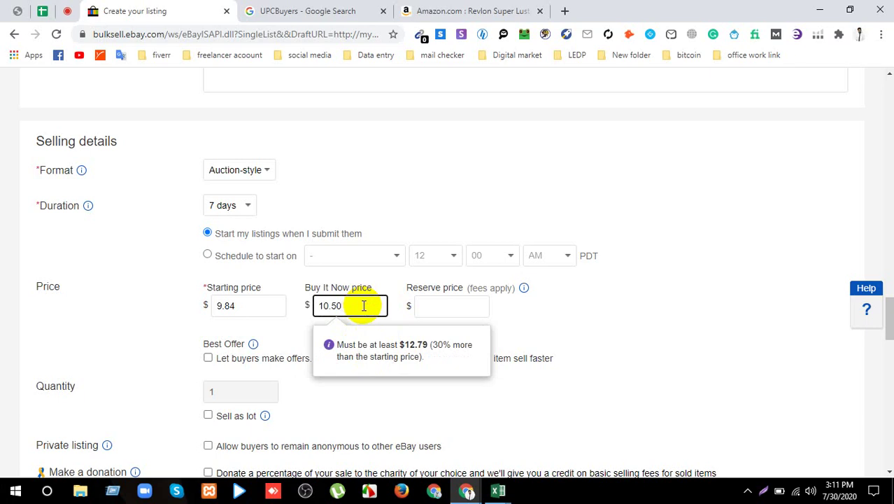
{"action": "left_click", "coordinate": [546, 327]}
{"action": "left_click", "coordinate": [603, 294]}
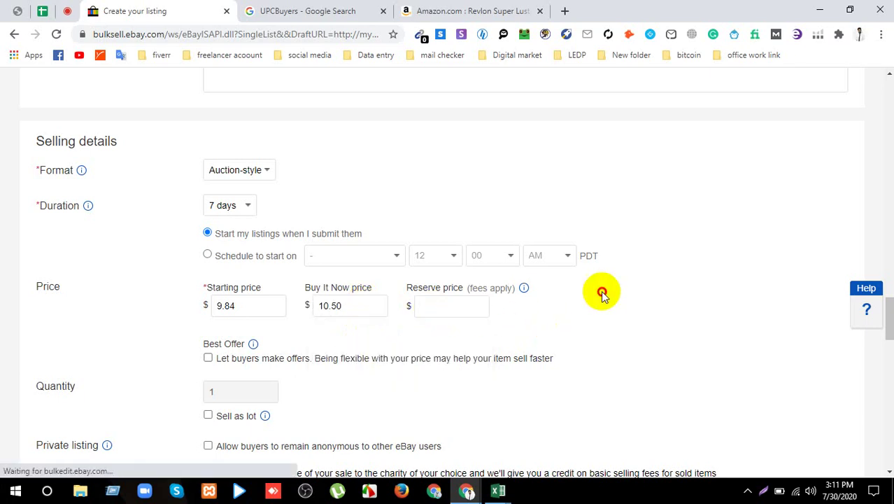
- Examine the listing's private listing, payment, sales tax and return options, and its shipping details down to the item location
{"action": "scroll", "coordinate": [239, 343], "scroll_direction": "down", "scroll_amount": 1}
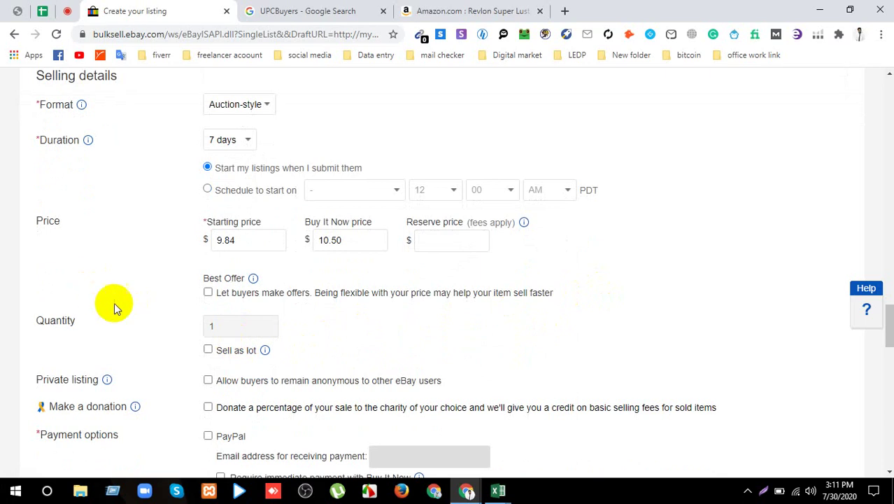
{"action": "scroll", "coordinate": [140, 336], "scroll_direction": "down", "scroll_amount": 2}
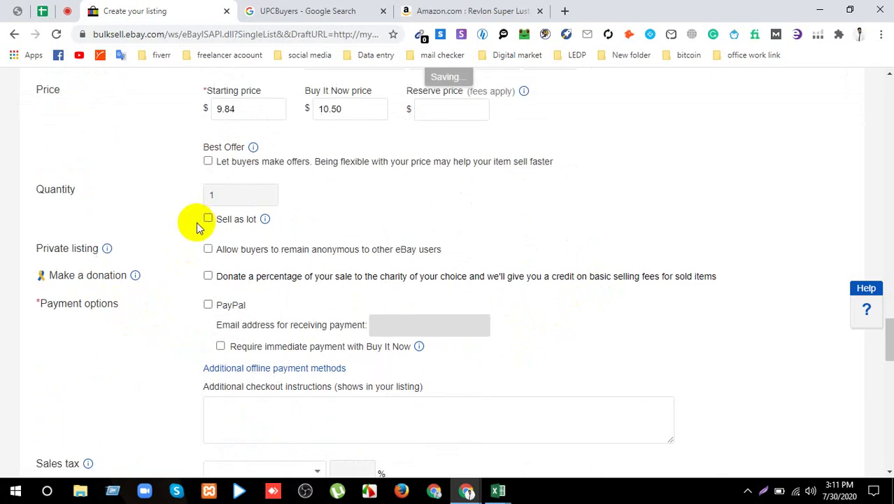
{"action": "left_click_drag", "start_coordinate": [49, 249], "coordinate": [99, 250]}
{"action": "scroll", "coordinate": [259, 322], "scroll_direction": "down", "scroll_amount": 4}
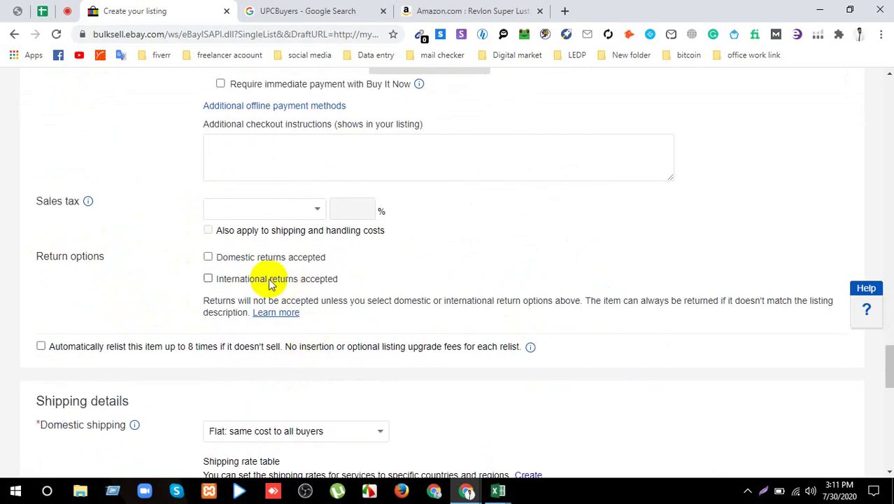
{"action": "scroll", "coordinate": [264, 288], "scroll_direction": "down", "scroll_amount": 4}
{"action": "left_click_drag", "start_coordinate": [297, 304], "coordinate": [349, 293]}
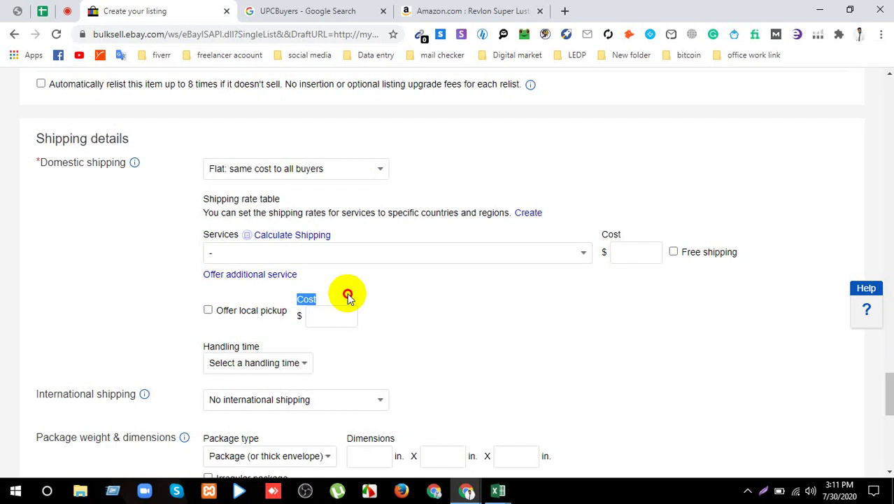
{"action": "left_click_drag", "start_coordinate": [234, 309], "coordinate": [287, 308]}
{"action": "scroll", "coordinate": [287, 322], "scroll_direction": "down", "scroll_amount": 3}
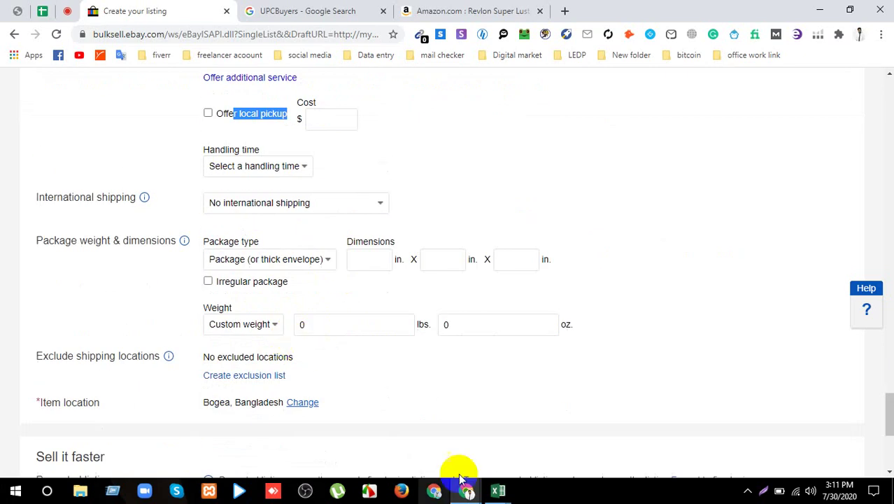
- Switch to the Excel workbook and examine the Sellers column and the remaining columns through Sales to Reviews
{"action": "left_click", "coordinate": [509, 482]}
{"action": "left_click", "coordinate": [511, 456]}
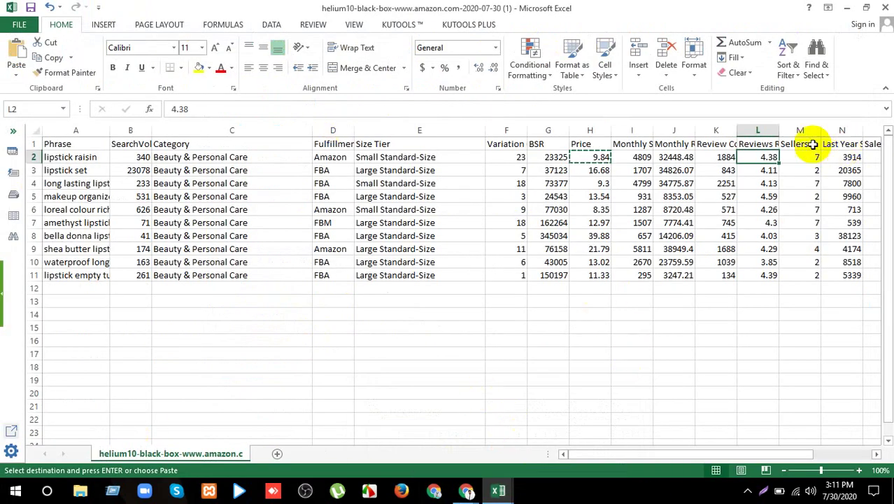
{"action": "left_click_drag", "start_coordinate": [811, 144], "coordinate": [82, 155]}
{"action": "left_click", "coordinate": [80, 170]}
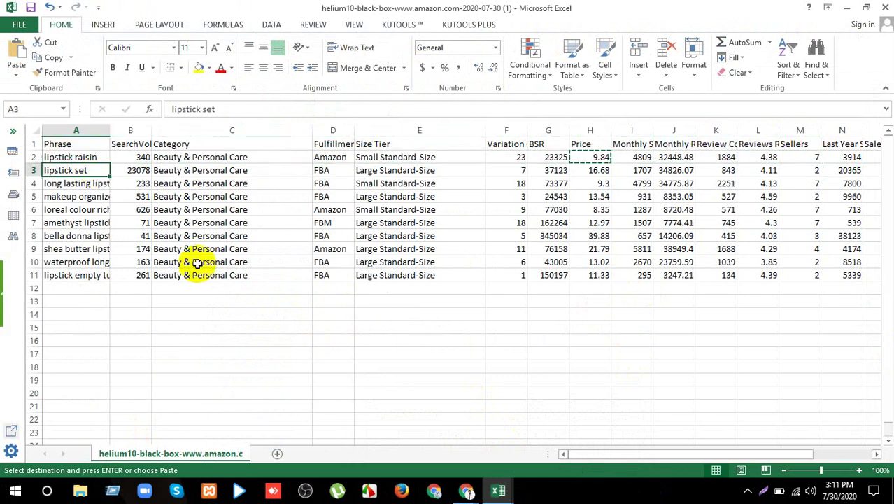
{"action": "left_click_drag", "start_coordinate": [592, 454], "coordinate": [723, 447]}
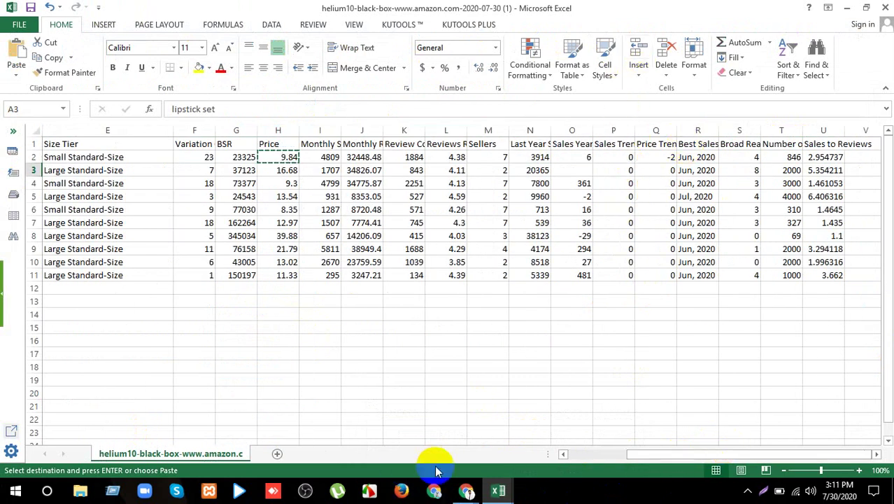
- Switch back to Chrome and admit the waiting participant to the Google Meet class
{"action": "left_click", "coordinate": [464, 490]}
{"action": "left_click", "coordinate": [356, 426]}
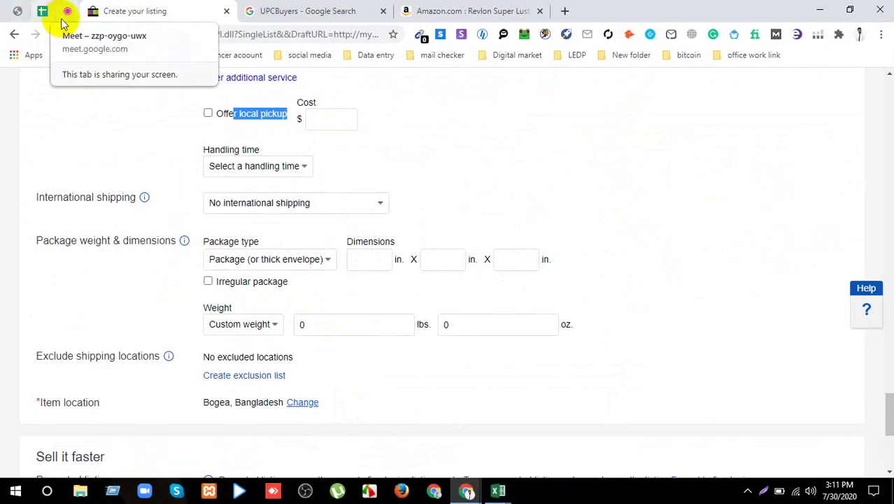
{"action": "left_click", "coordinate": [40, 9]}
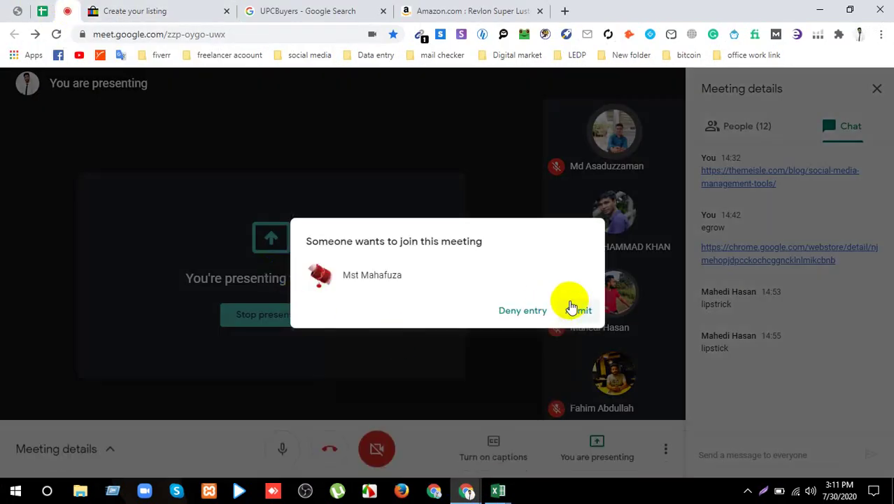
{"action": "left_click", "coordinate": [575, 310]}
- Return to the eBay listing and set the Country/Region of Manufacture item specific to United States
{"action": "left_click", "coordinate": [160, 8]}
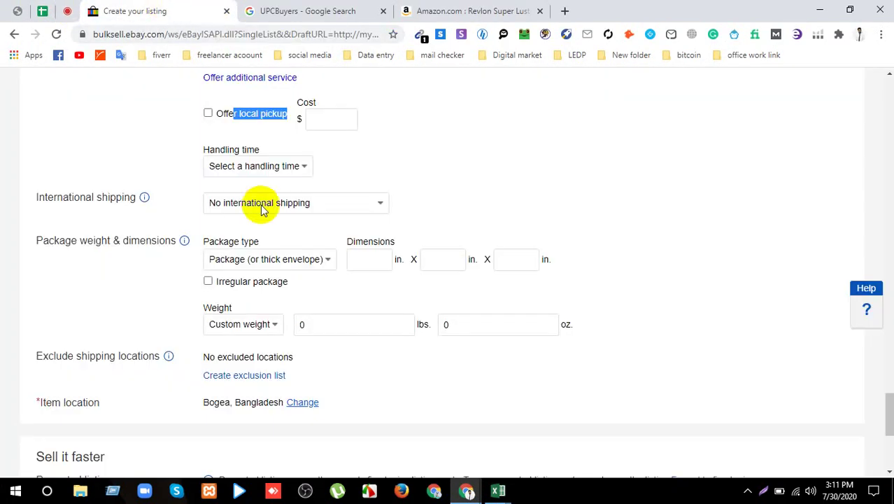
{"action": "scroll", "coordinate": [290, 210], "scroll_direction": "up", "scroll_amount": 15}
{"action": "scroll", "coordinate": [313, 260], "scroll_direction": "up", "scroll_amount": 20}
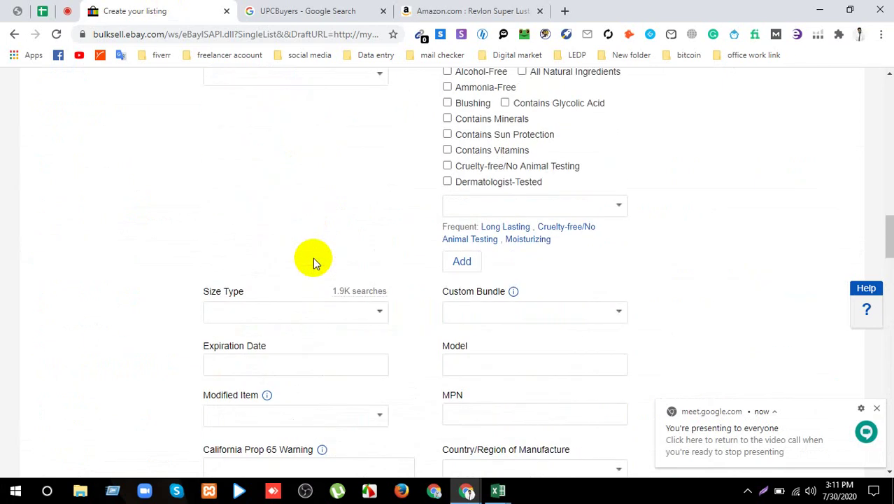
{"action": "scroll", "coordinate": [314, 261], "scroll_direction": "up", "scroll_amount": 2}
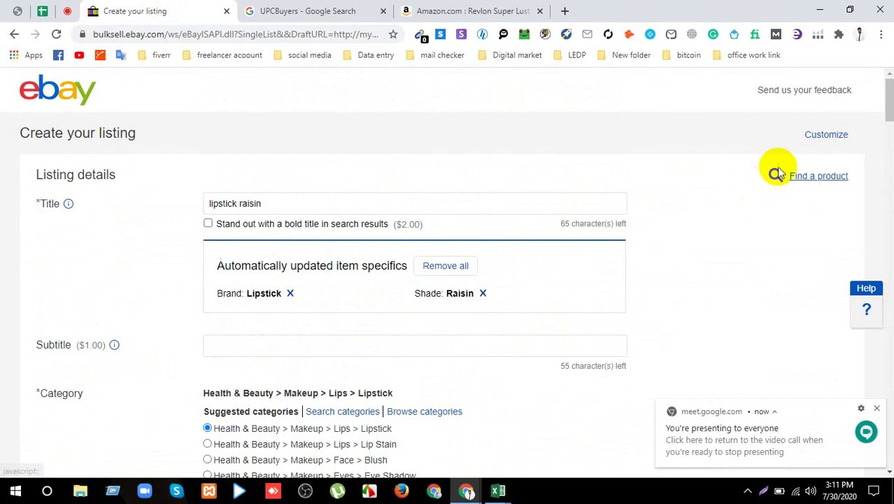
{"action": "scroll", "coordinate": [425, 350], "scroll_direction": "down", "scroll_amount": 7}
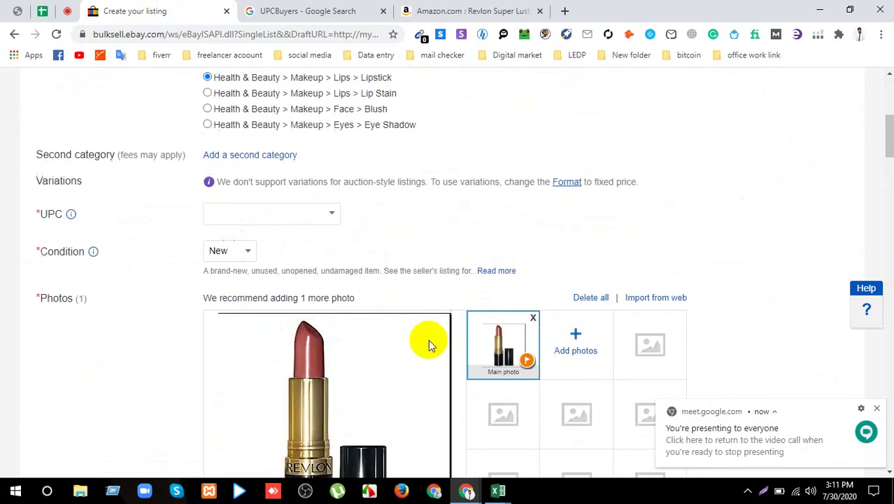
{"action": "scroll", "coordinate": [428, 343], "scroll_direction": "down", "scroll_amount": 15}
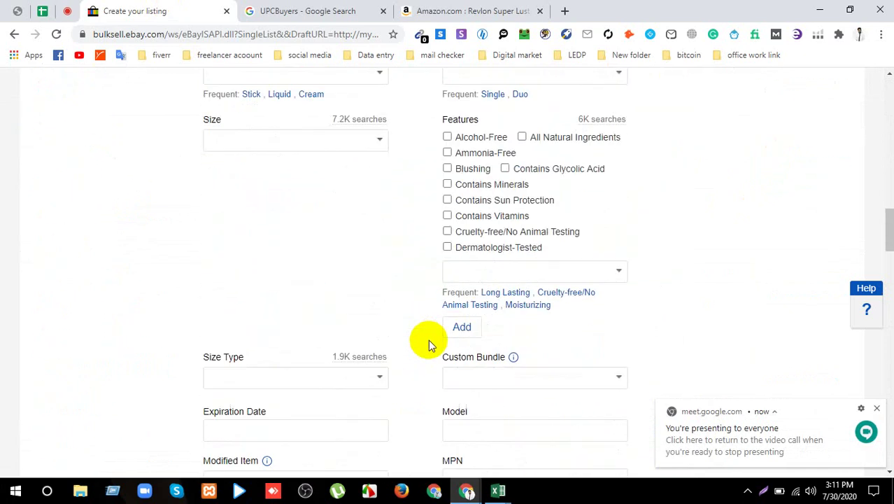
{"action": "scroll", "coordinate": [429, 344], "scroll_direction": "down", "scroll_amount": 1}
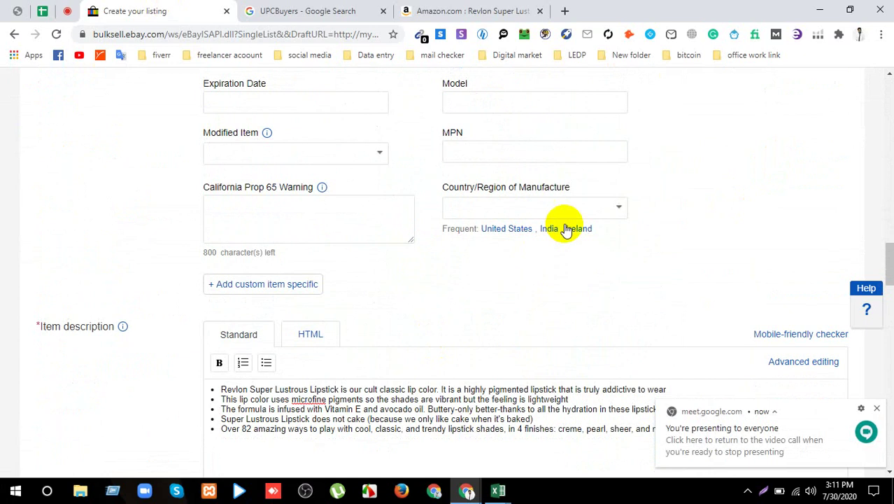
{"action": "left_click", "coordinate": [620, 210]}
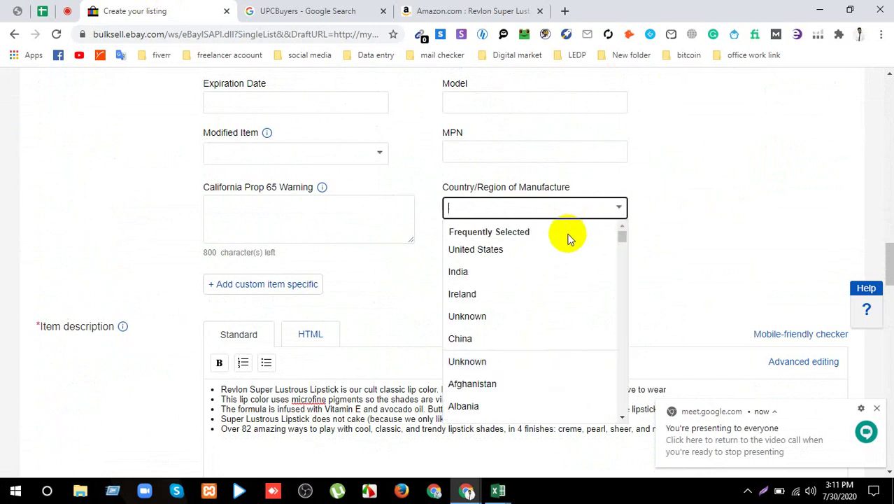
{"action": "left_click", "coordinate": [535, 250]}
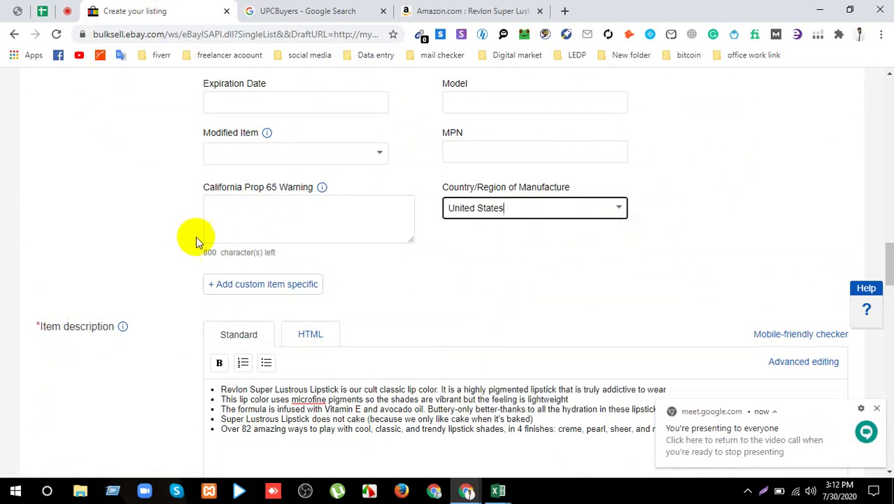
- Examine the listing's Model item specific, then its shipping, package weight and item location settings
{"action": "scroll", "coordinate": [207, 235], "scroll_direction": "up", "scroll_amount": 2}
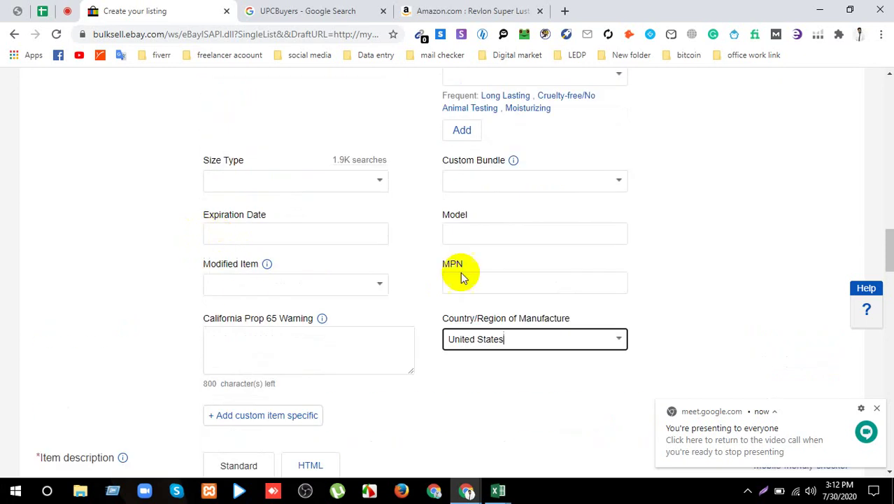
{"action": "left_click", "coordinate": [502, 232]}
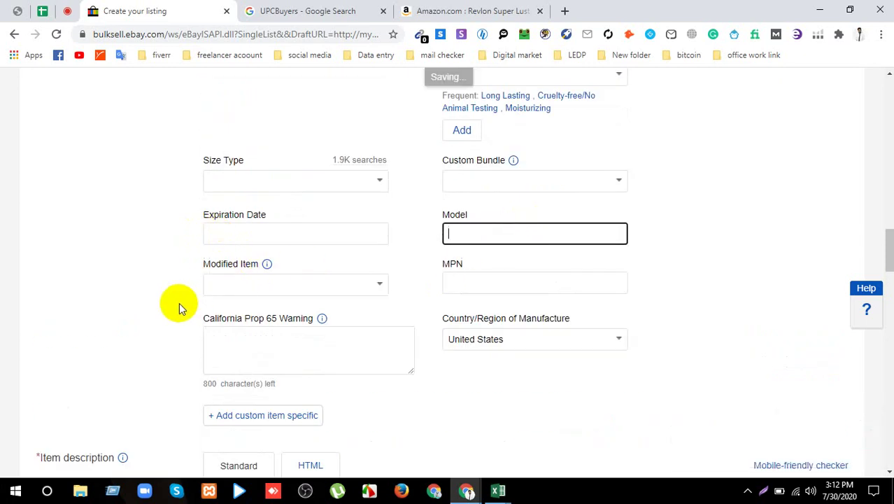
{"action": "scroll", "coordinate": [179, 302], "scroll_direction": "down", "scroll_amount": 10}
{"action": "scroll", "coordinate": [180, 308], "scroll_direction": "down", "scroll_amount": 15}
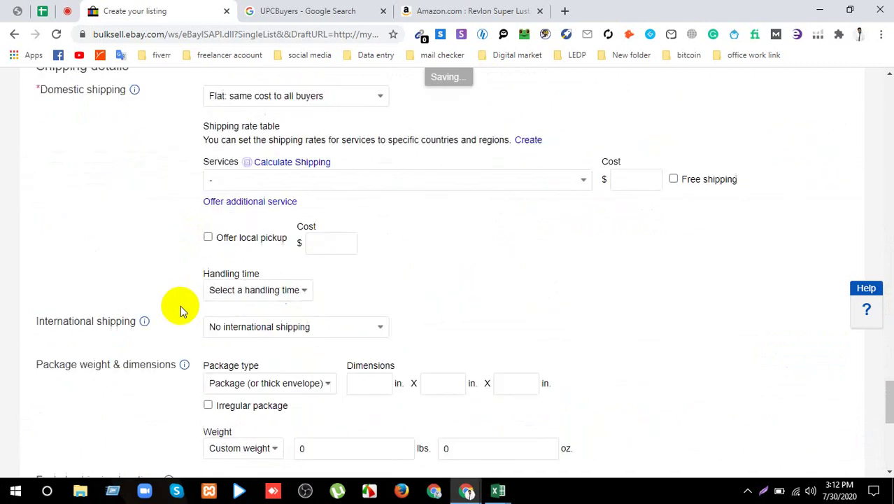
{"action": "scroll", "coordinate": [183, 308], "scroll_direction": "up", "scroll_amount": 5}
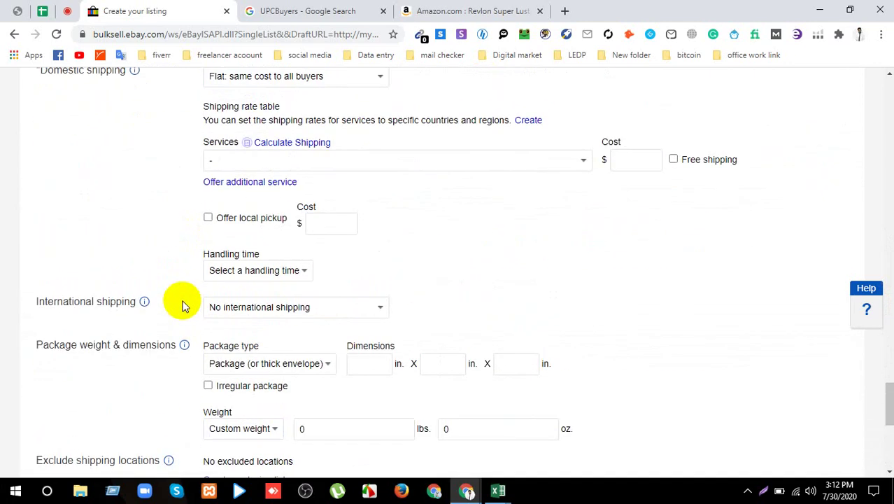
{"action": "scroll", "coordinate": [182, 309], "scroll_direction": "down", "scroll_amount": 3}
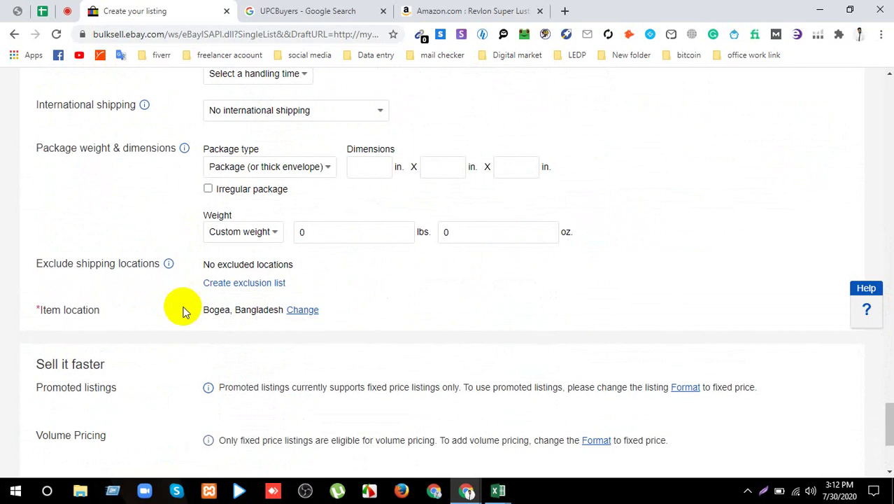
- Check the Google Meet call and its chat for messages from the class
{"action": "left_click", "coordinate": [64, 12]}
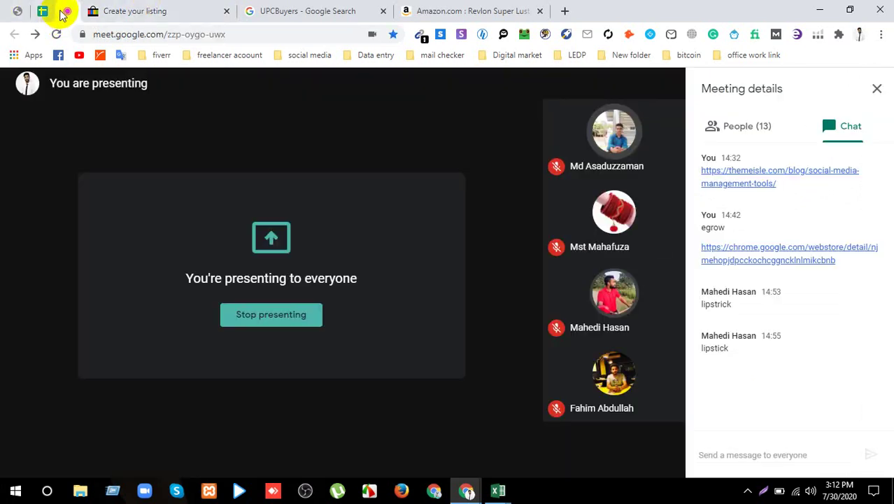
{"action": "left_click", "coordinate": [202, 10]}
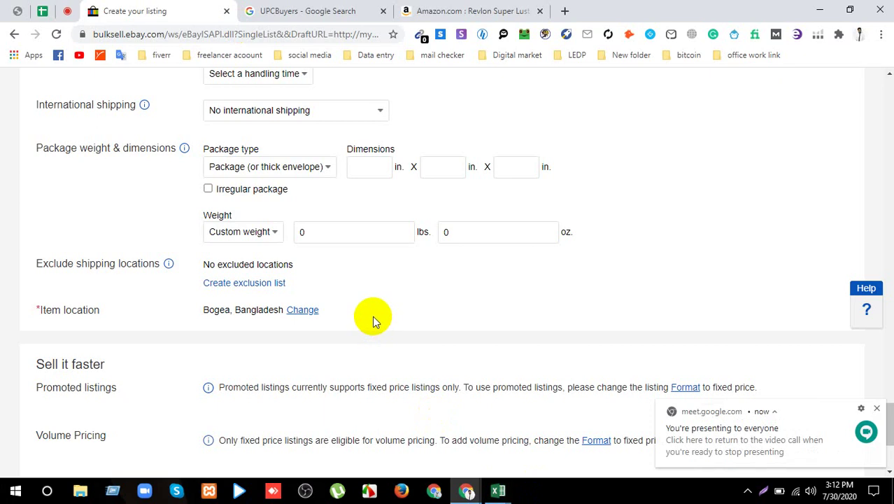
{"action": "left_click", "coordinate": [67, 11]}
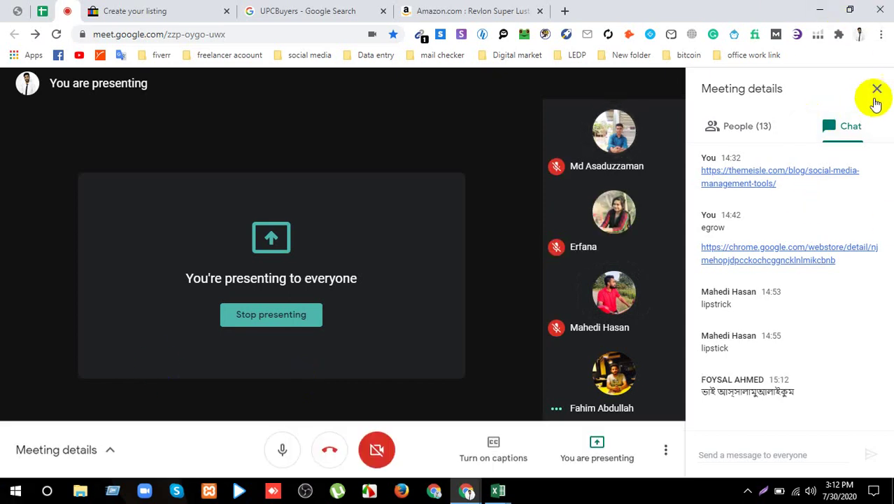
- Return to the eBay listing and review its price, payment, return and shipping settings
{"action": "left_click", "coordinate": [189, 11]}
{"action": "scroll", "coordinate": [313, 174], "scroll_direction": "up", "scroll_amount": 15}
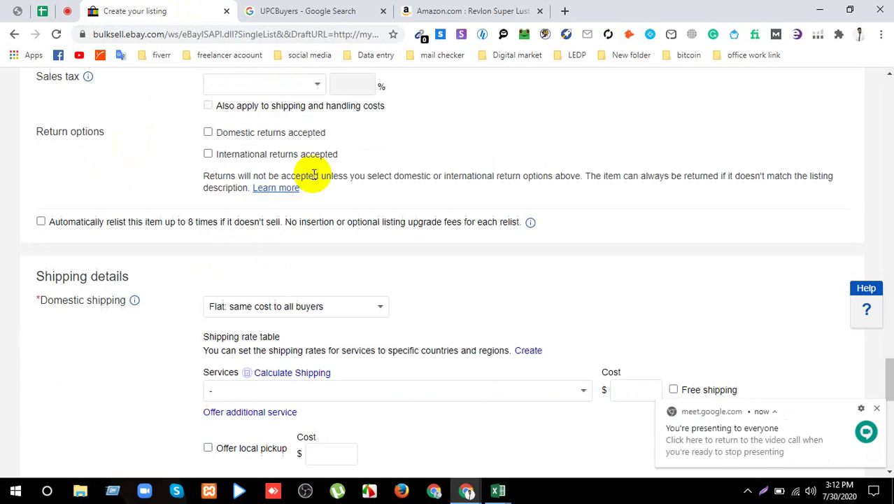
{"action": "scroll", "coordinate": [345, 217], "scroll_direction": "down", "scroll_amount": 7}
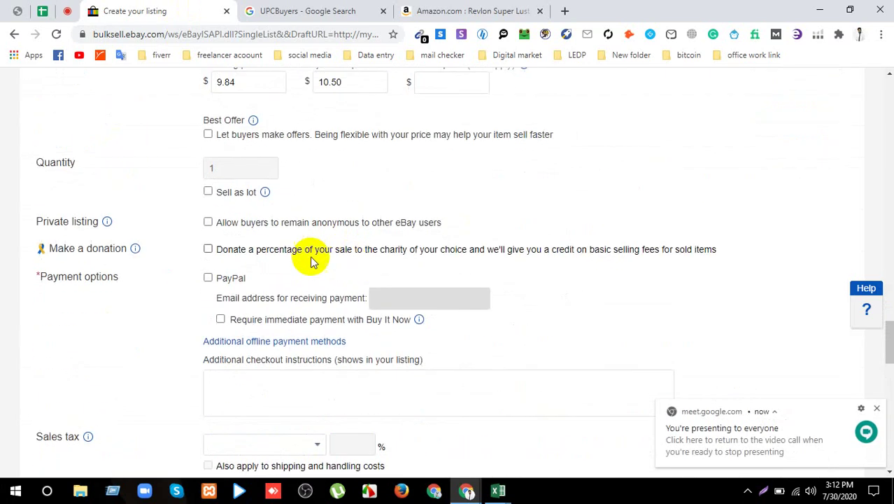
{"action": "scroll", "coordinate": [208, 248], "scroll_direction": "down", "scroll_amount": 5}
{"action": "scroll", "coordinate": [441, 263], "scroll_direction": "down", "scroll_amount": 4}
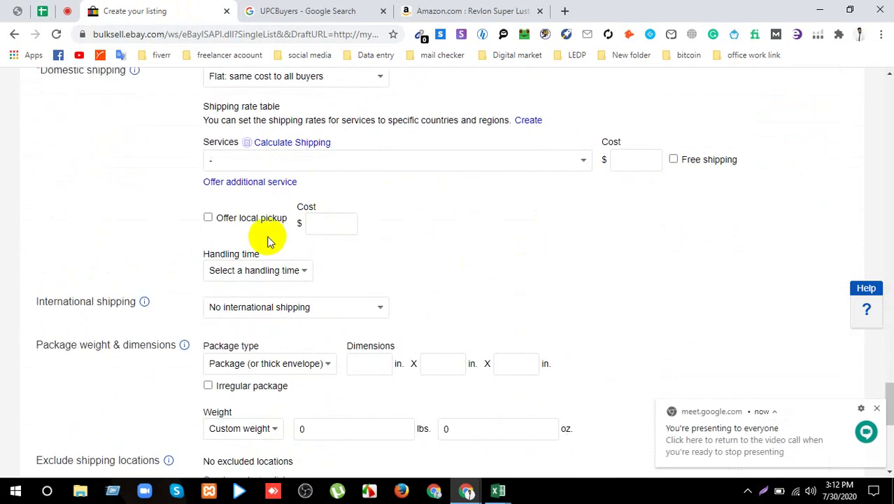
- Switch to Excel and widen the Broad Reach Potential, Best Sales Period and Price Trend (90 days) columns to fit their headers
{"action": "left_click", "coordinate": [506, 490]}
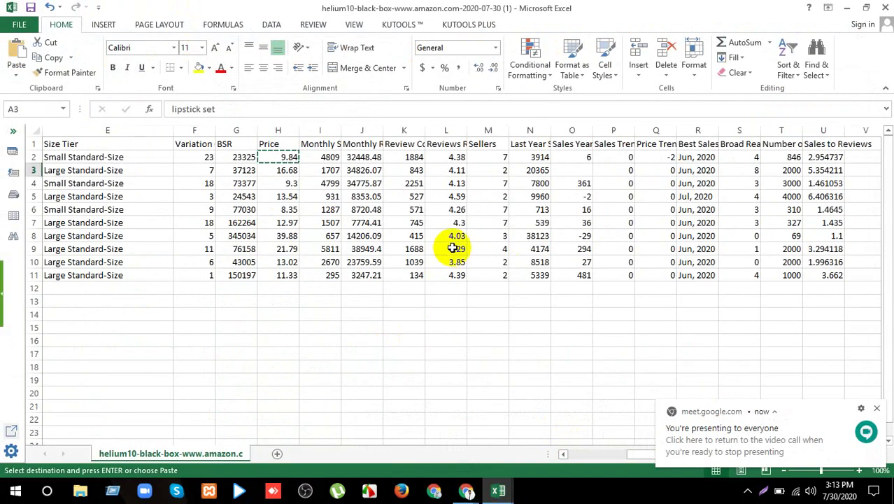
{"action": "left_click_drag", "start_coordinate": [53, 157], "coordinate": [423, 266]}
{"action": "left_click", "coordinate": [569, 210]}
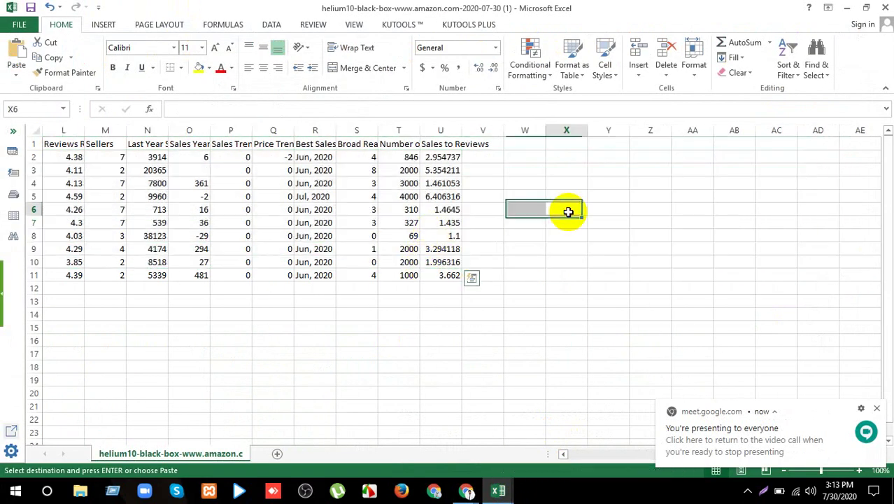
{"action": "left_click", "coordinate": [455, 143]}
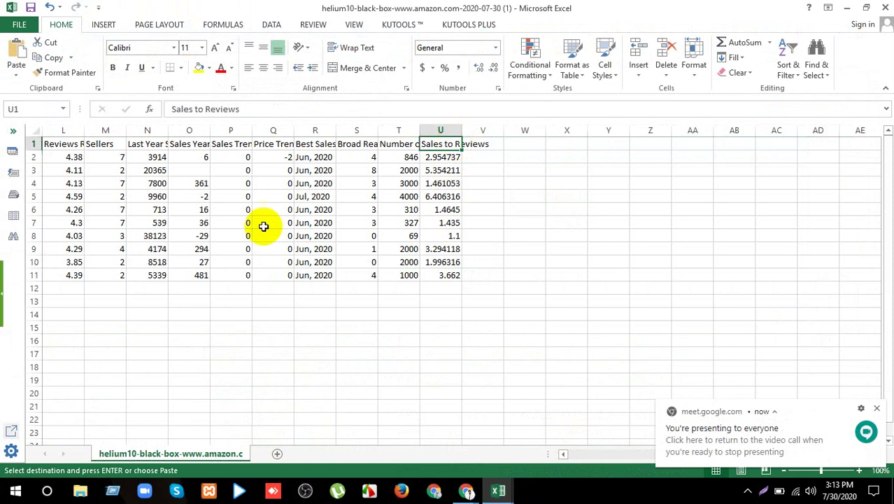
{"action": "left_click", "coordinate": [351, 144]}
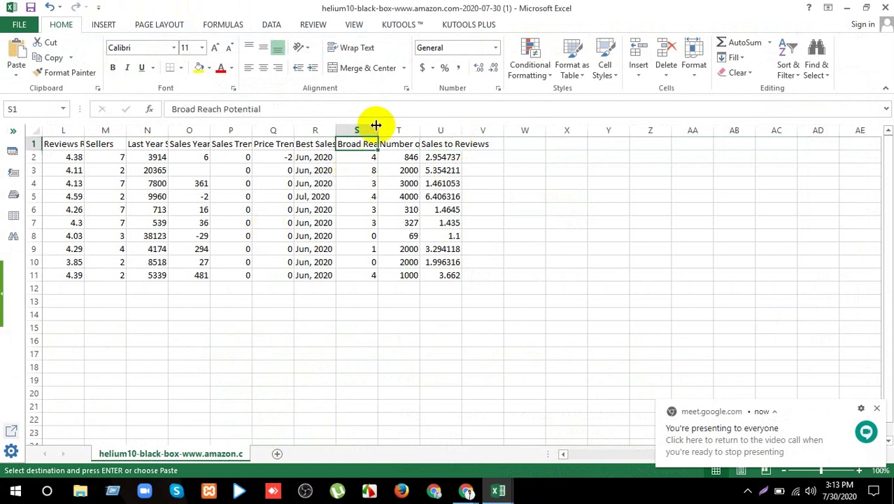
{"action": "left_click_drag", "start_coordinate": [378, 130], "coordinate": [510, 129]}
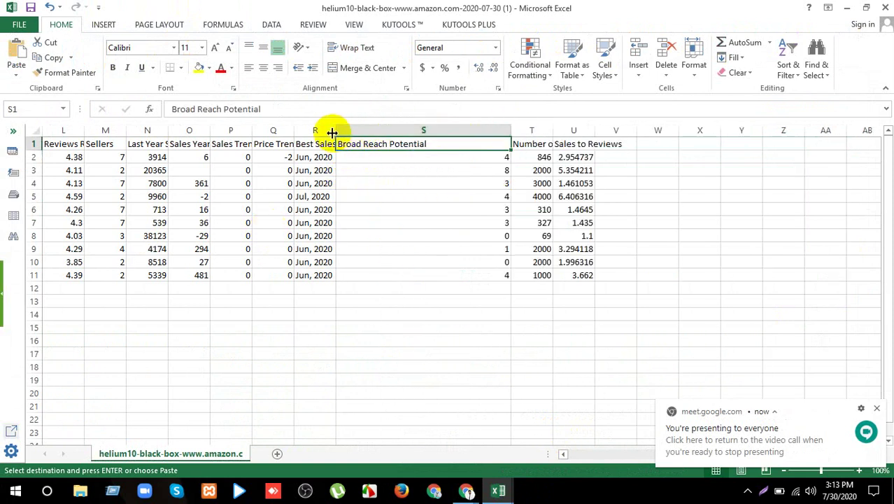
{"action": "left_click_drag", "start_coordinate": [335, 130], "coordinate": [445, 130]}
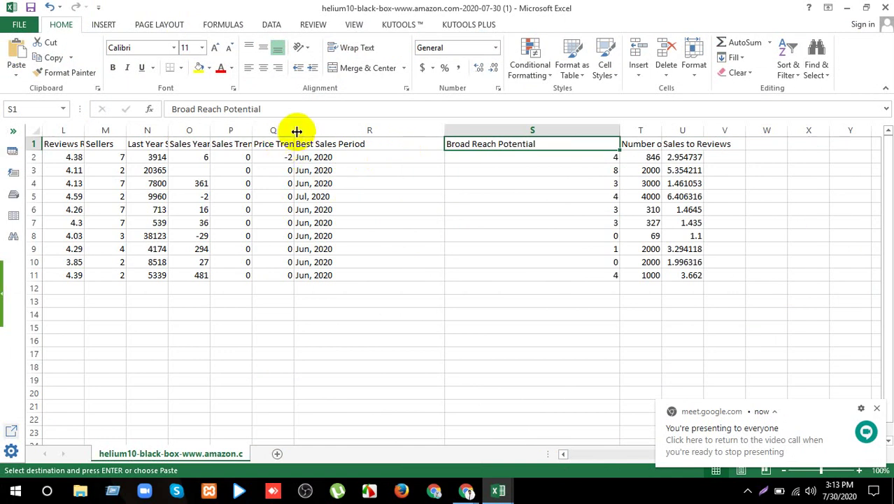
{"action": "left_click_drag", "start_coordinate": [295, 130], "coordinate": [435, 126]}
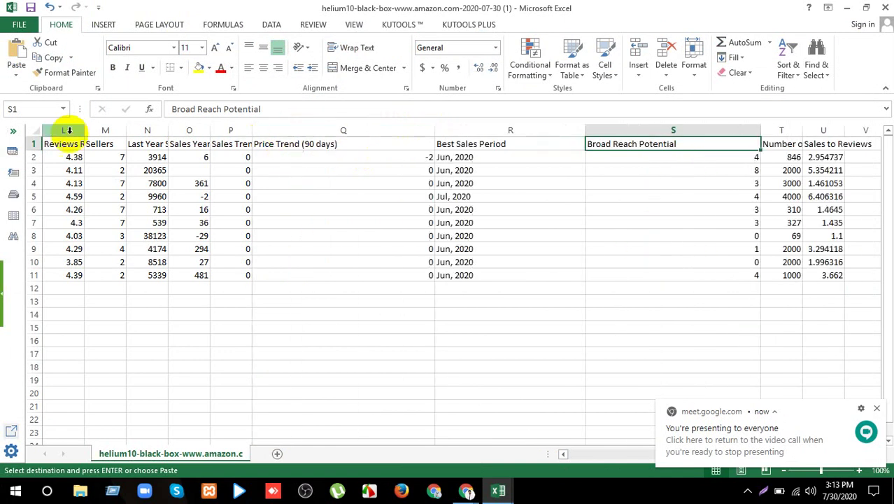
- Fill the header row with yellow and widen the Last Year Sales, Sellers and Reviews Rating columns
{"action": "left_click", "coordinate": [33, 143]}
{"action": "left_click", "coordinate": [199, 67]}
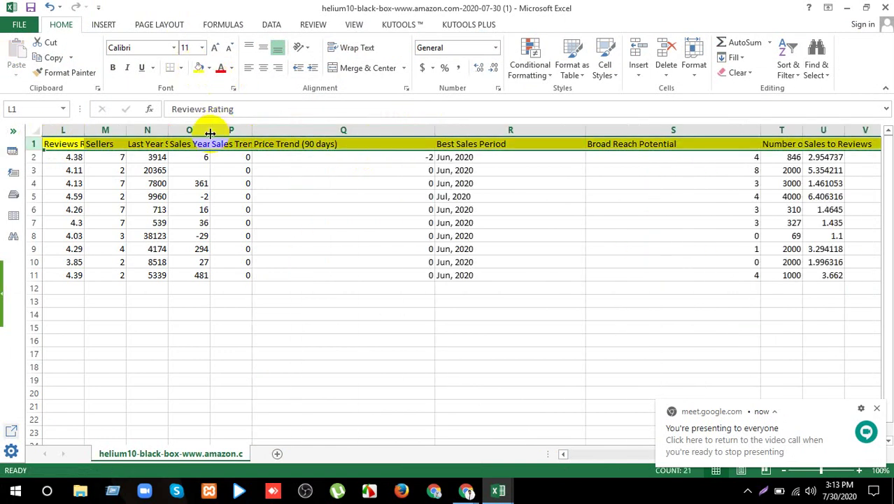
{"action": "left_click_drag", "start_coordinate": [169, 130], "coordinate": [413, 105]}
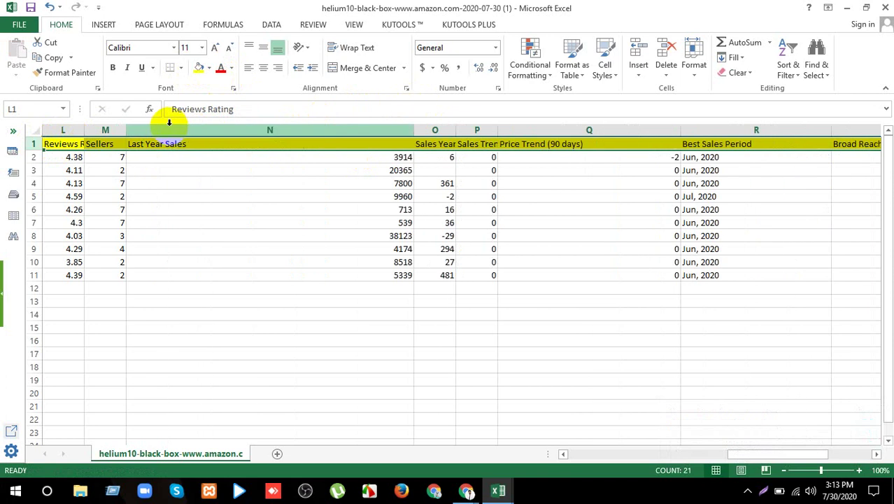
{"action": "left_click_drag", "start_coordinate": [122, 131], "coordinate": [261, 120]}
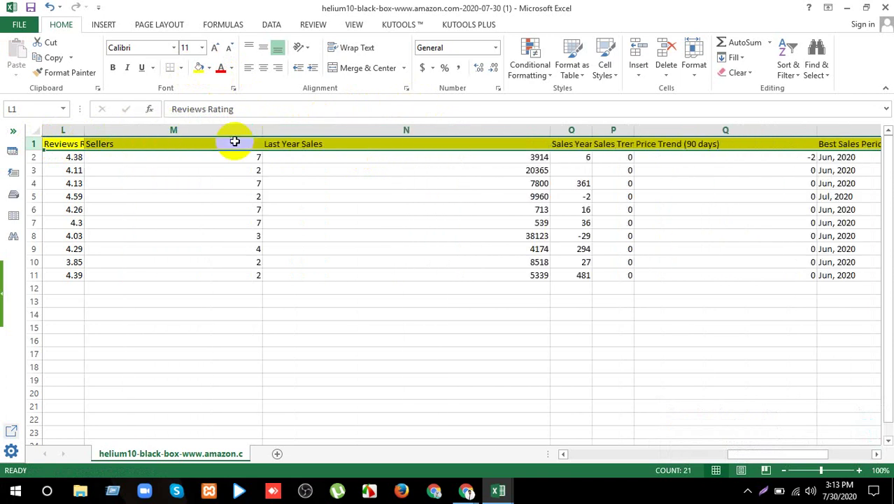
{"action": "left_click", "coordinate": [314, 168]}
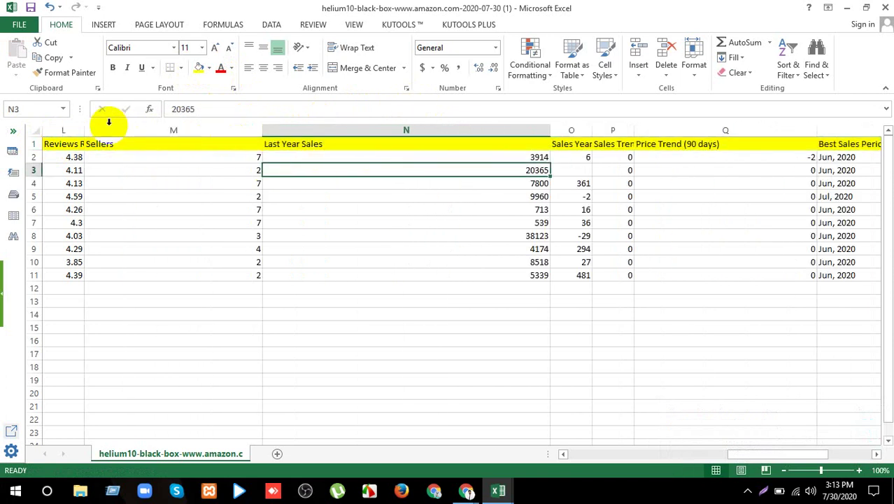
{"action": "left_click_drag", "start_coordinate": [86, 131], "coordinate": [301, 115]}
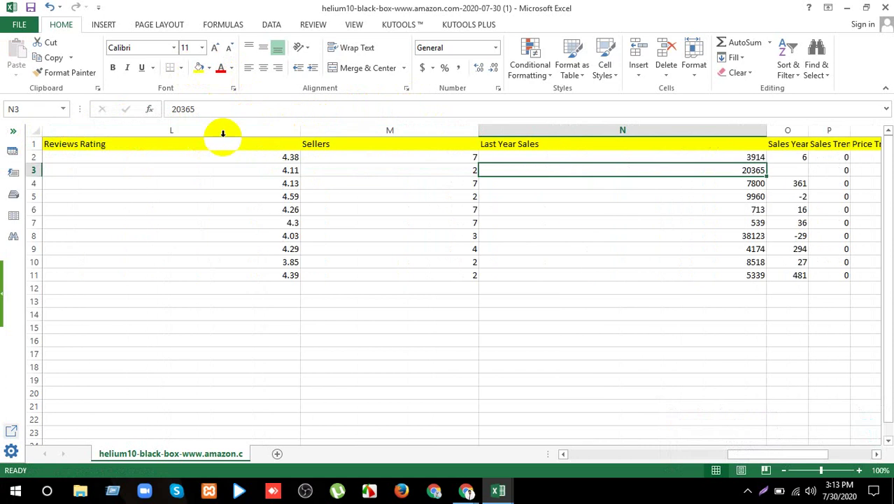
{"action": "left_click_drag", "start_coordinate": [744, 455], "coordinate": [601, 456]}
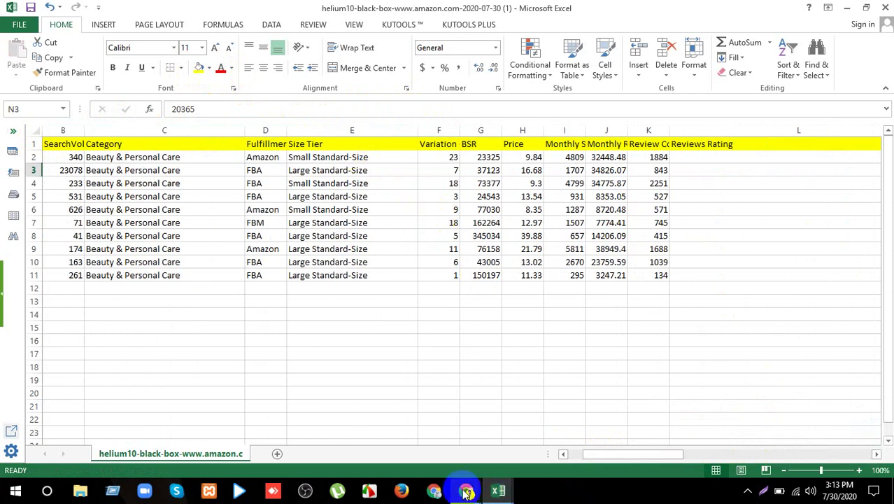
- Switch back to Chrome, check the eBay listing's item description, and return to the Revlon lipstick's Amazon page
{"action": "mouse_move", "coordinate": [466, 490]}
{"action": "left_click", "coordinate": [396, 464]}
{"action": "scroll", "coordinate": [483, 243], "scroll_direction": "up", "scroll_amount": 20}
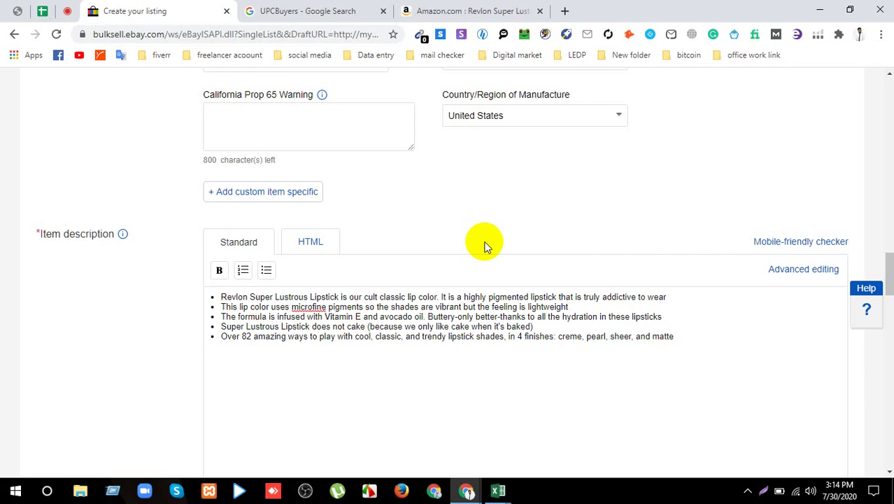
{"action": "left_click", "coordinate": [453, 10]}
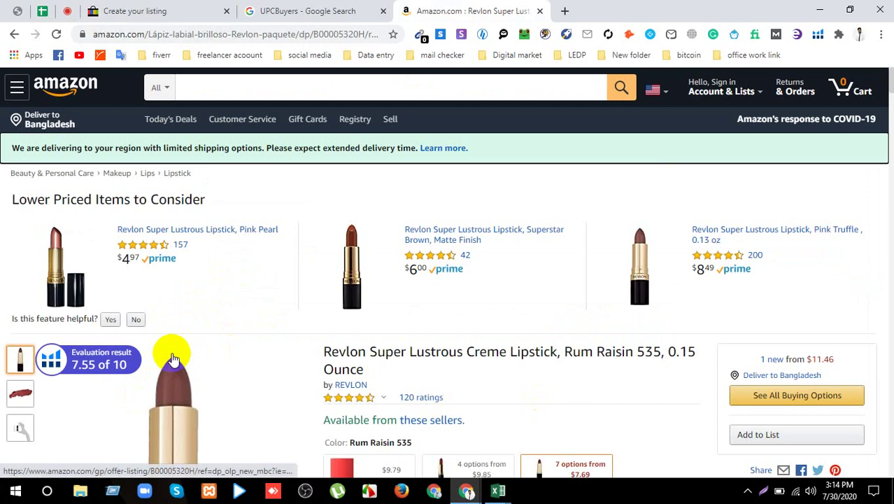
- Try to save the main lipstick photo from the Amazon product page
{"action": "scroll", "coordinate": [173, 358], "scroll_direction": "down", "scroll_amount": 4}
{"action": "right_click", "coordinate": [186, 140]}
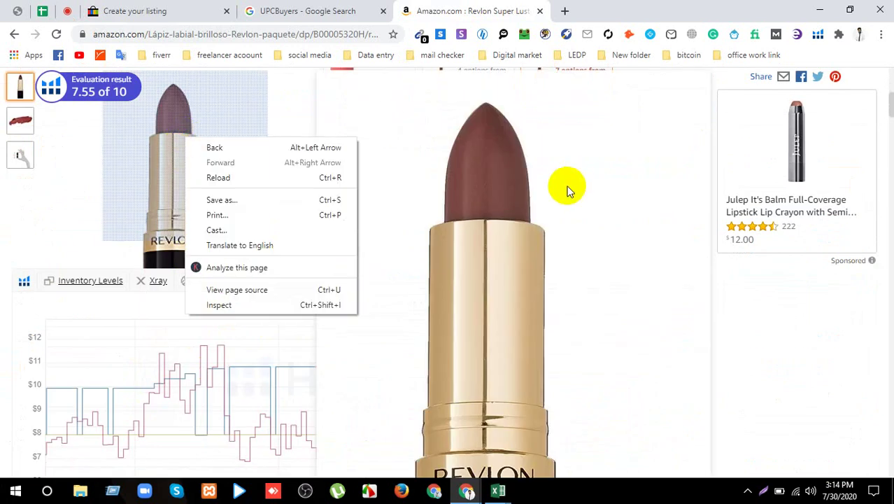
{"action": "left_click", "coordinate": [568, 191]}
{"action": "right_click", "coordinate": [561, 187]}
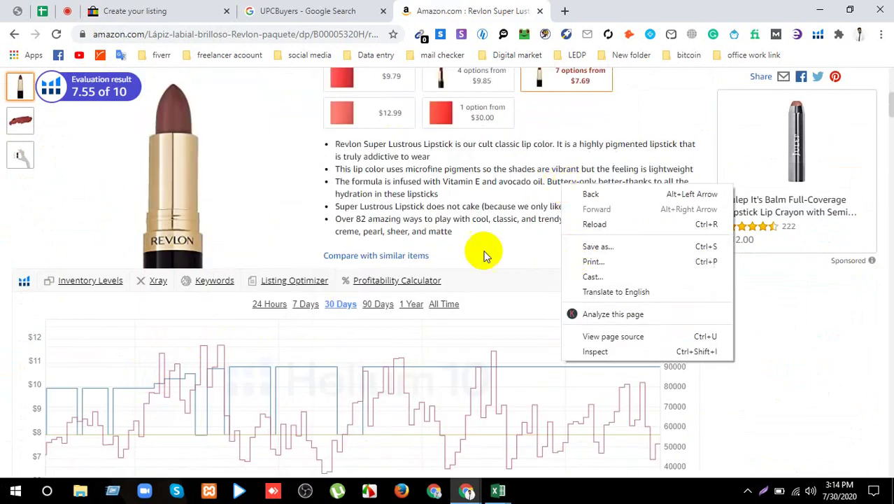
{"action": "left_click", "coordinate": [200, 149]}
{"action": "right_click", "coordinate": [201, 147]}
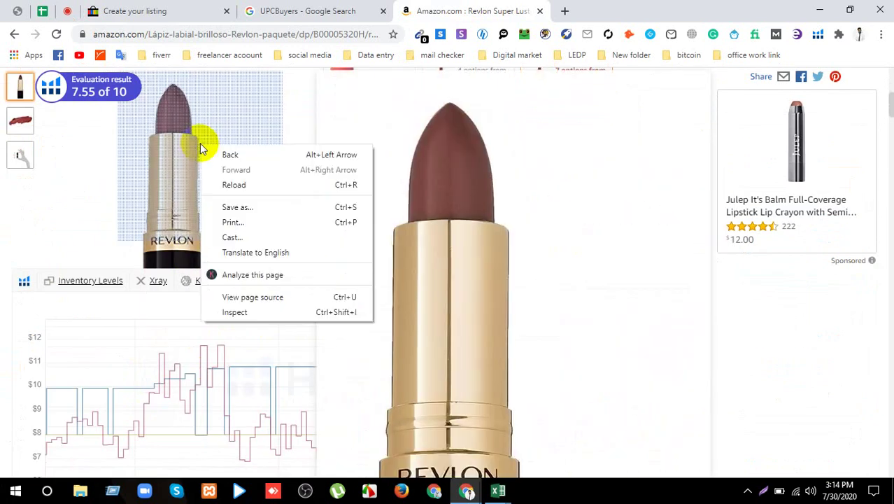
{"action": "left_click", "coordinate": [459, 193]}
{"action": "scroll", "coordinate": [459, 194], "scroll_direction": "down", "scroll_amount": 2}
{"action": "scroll", "coordinate": [479, 216], "scroll_direction": "up", "scroll_amount": 2}
{"action": "scroll", "coordinate": [236, 203], "scroll_direction": "up", "scroll_amount": 2}
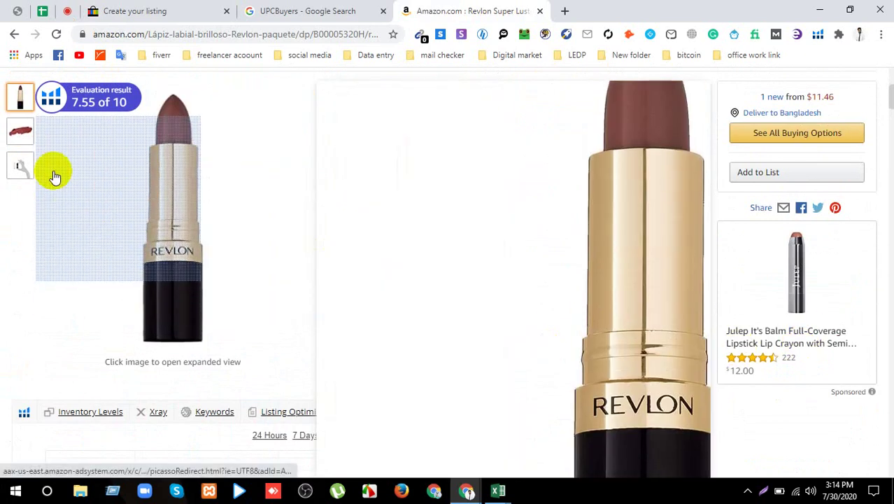
{"action": "left_click", "coordinate": [773, 490]}
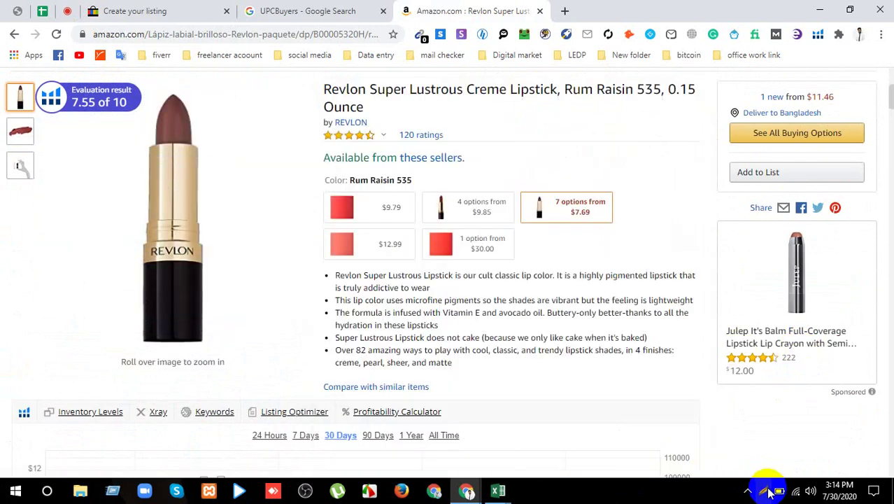
{"action": "mouse_move", "coordinate": [49, 74]}
{"action": "left_mouse_down"}
{"action": "mouse_move", "coordinate": [214, 126]}
{"action": "mouse_move", "coordinate": [234, 147]}
{"action": "left_mouse_up"}
{"action": "left_click", "coordinate": [222, 158]}
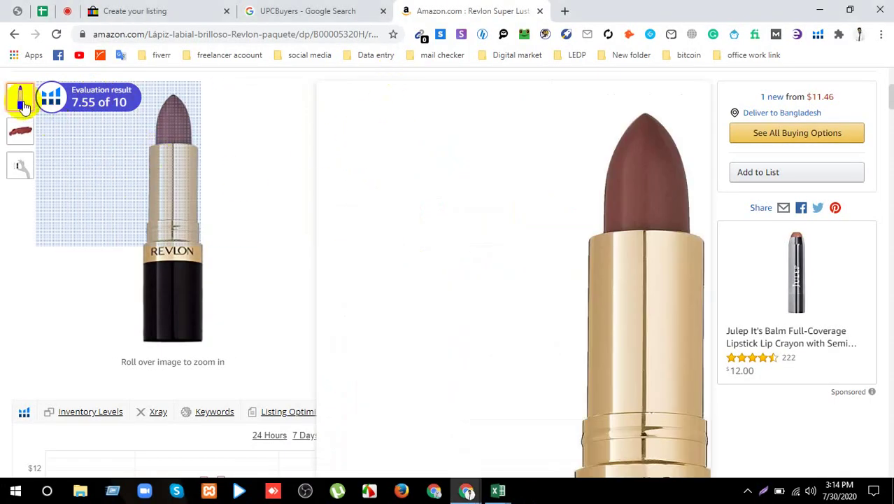
- Show the lipstick's color swatch image in the product gallery and save it to the Desktop as a JPEG image
{"action": "left_click_drag", "start_coordinate": [24, 104], "coordinate": [21, 124]}
{"action": "left_click", "coordinate": [21, 198]}
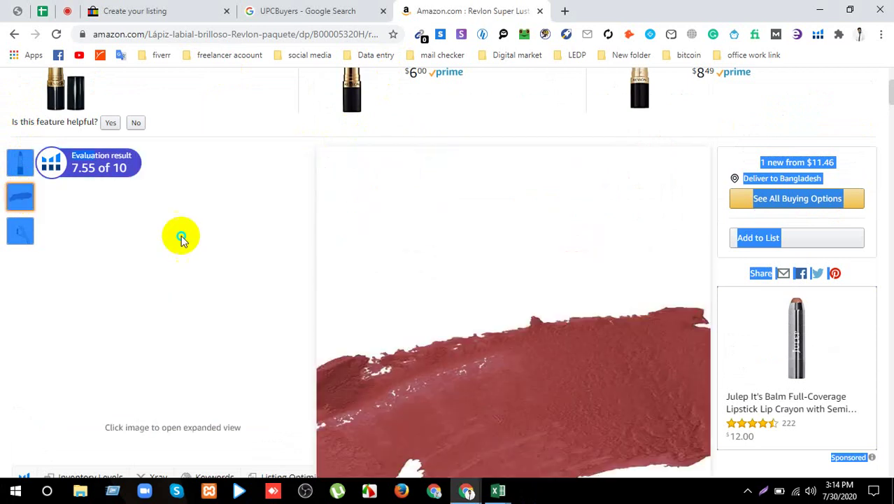
{"action": "right_click", "coordinate": [182, 238]}
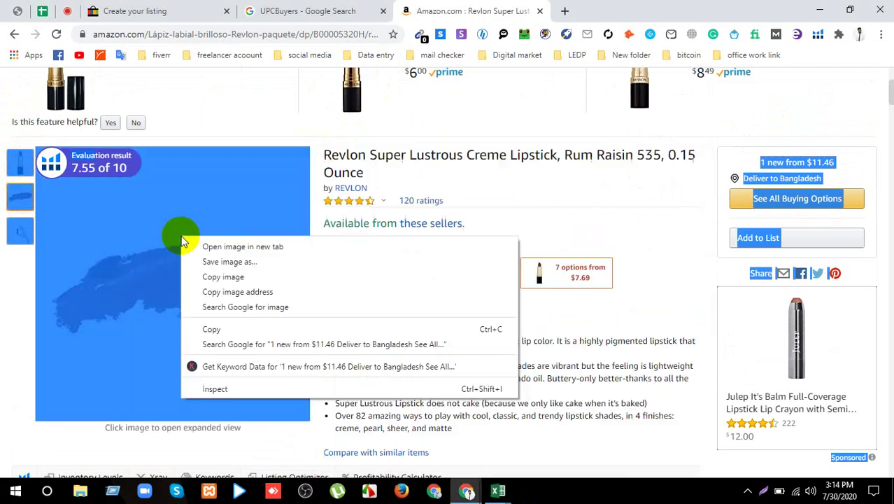
{"action": "left_click", "coordinate": [222, 262]}
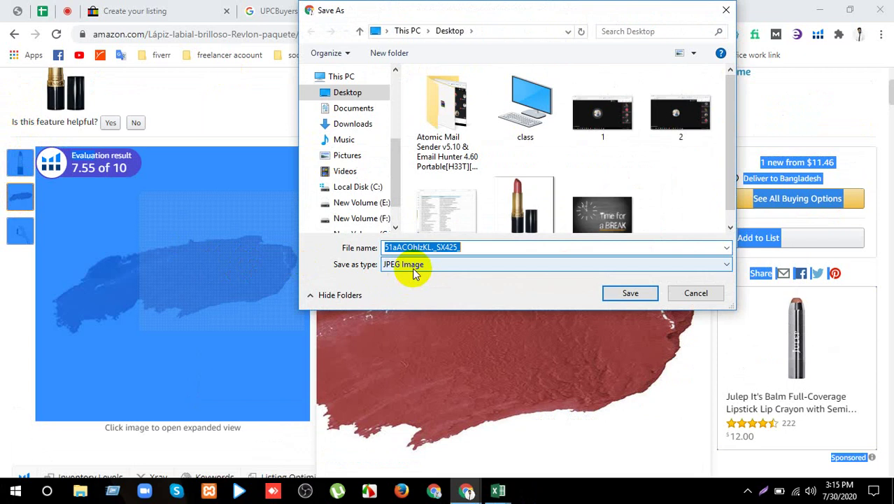
{"action": "left_click", "coordinate": [631, 294]}
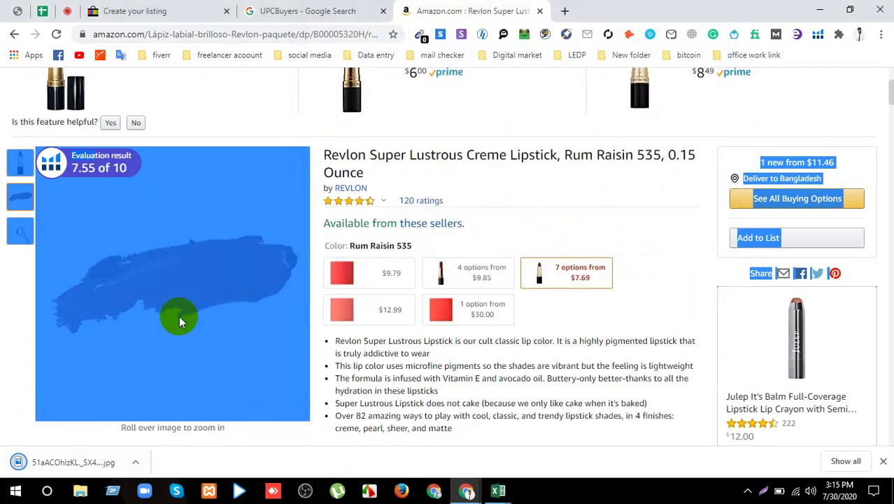
- Select the full Revlon lipstick product title on the Amazon page
{"action": "scroll", "coordinate": [420, 319], "scroll_direction": "down", "scroll_amount": 3}
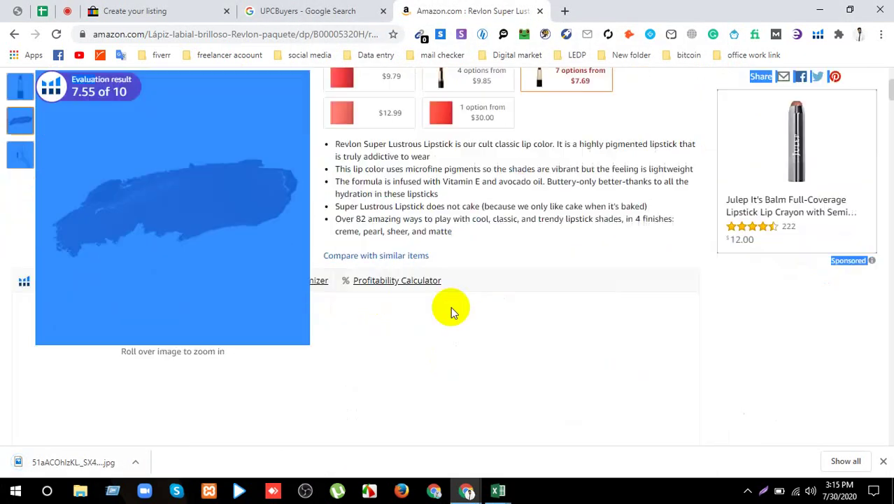
{"action": "scroll", "coordinate": [499, 280], "scroll_direction": "down", "scroll_amount": 2}
{"action": "scroll", "coordinate": [501, 298], "scroll_direction": "up", "scroll_amount": 8}
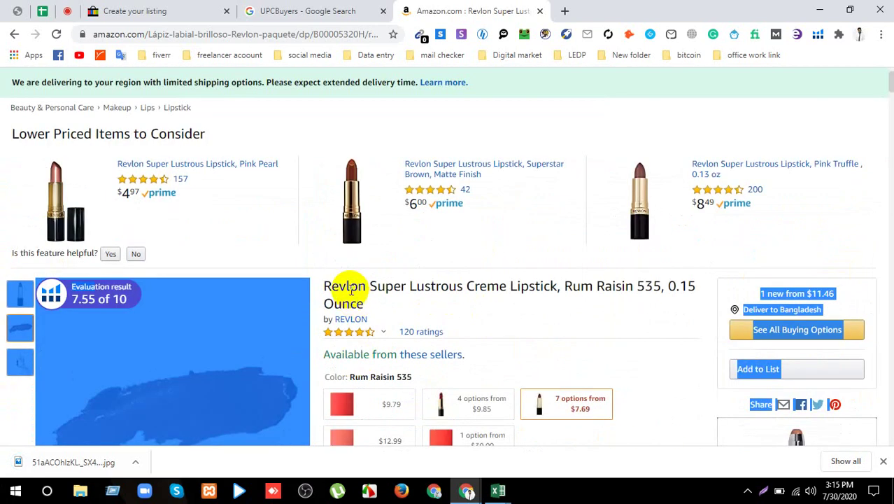
{"action": "triple_click", "coordinate": [350, 287]}
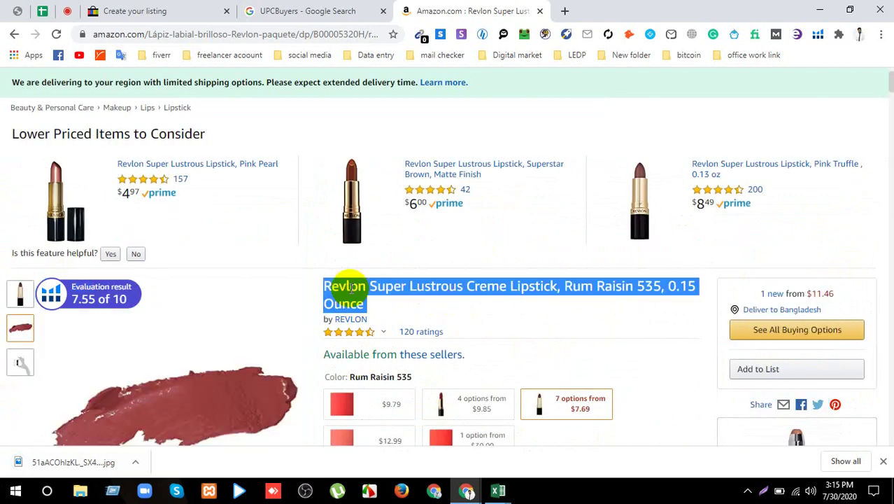